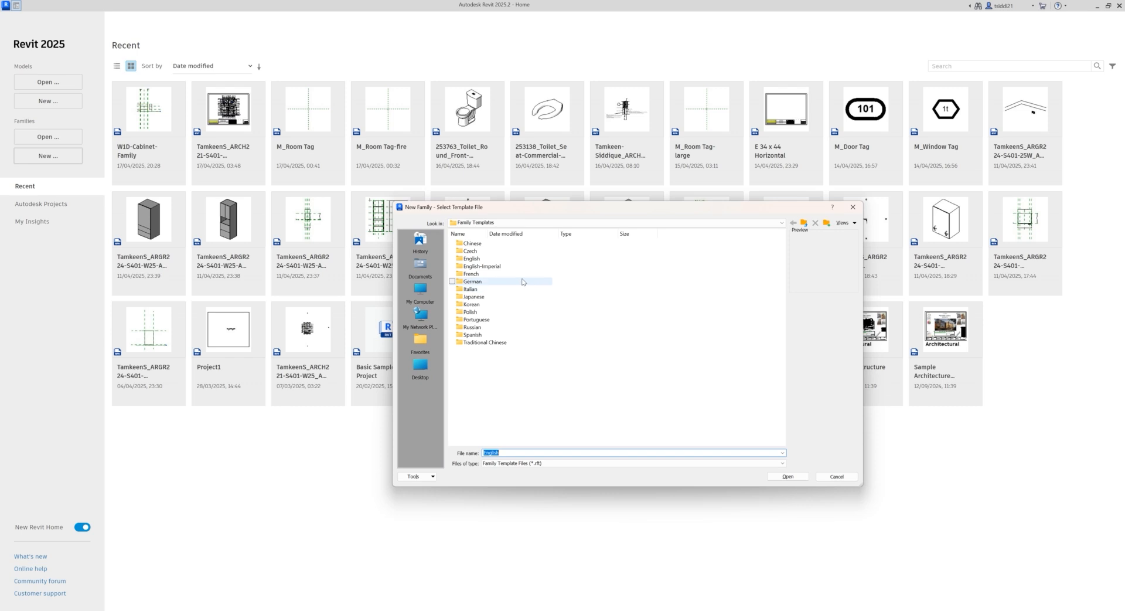
Step: Create a new family from the English Metric Casework template
double_click(475, 259)
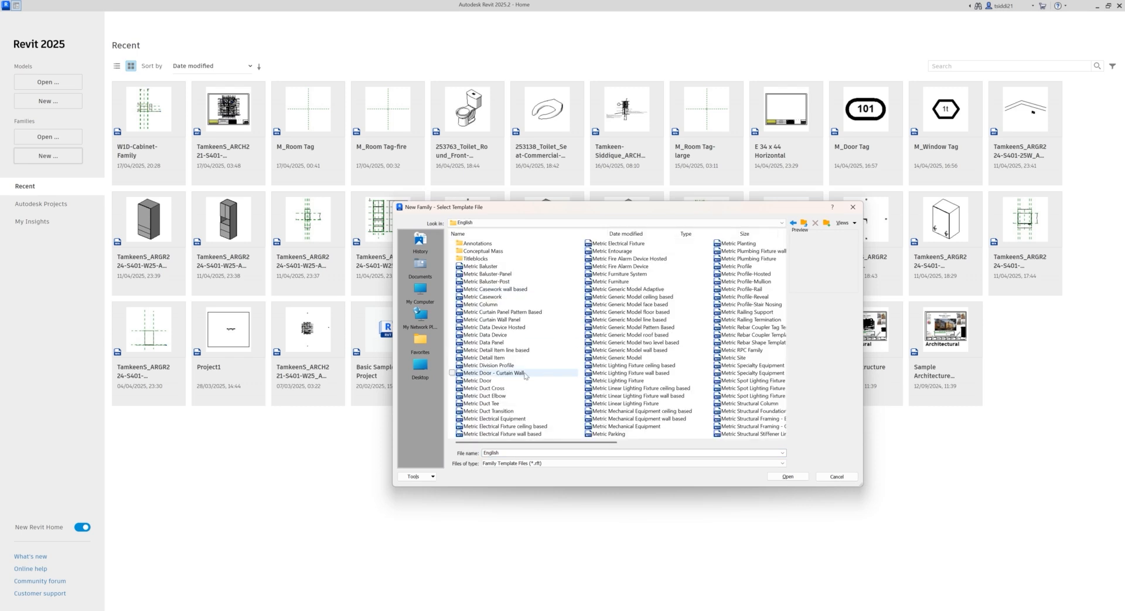
left_click(482, 296)
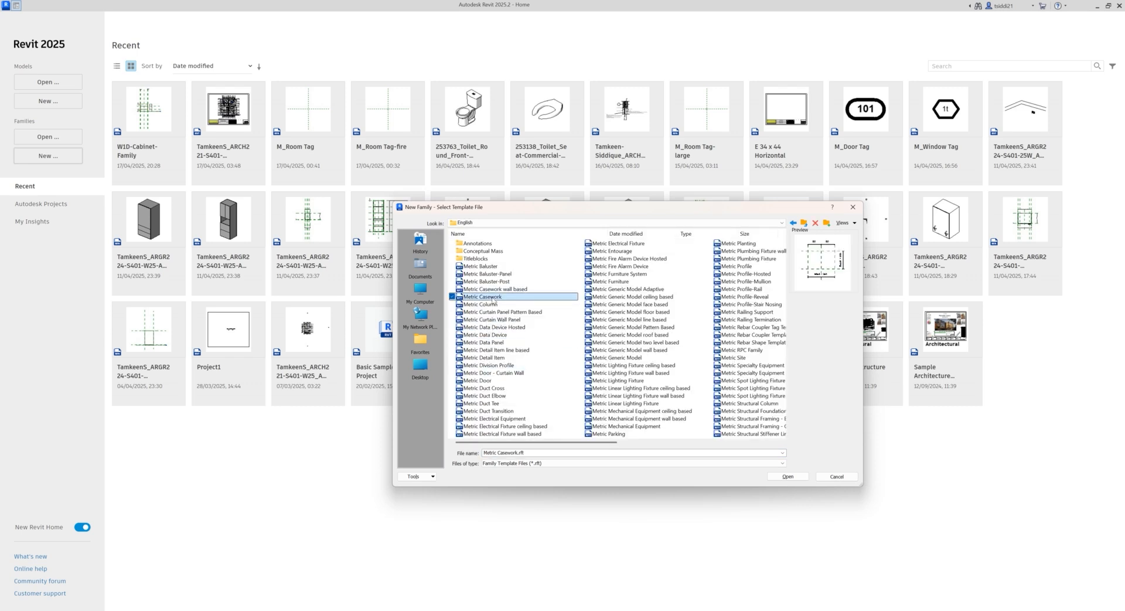
left_click(787, 476)
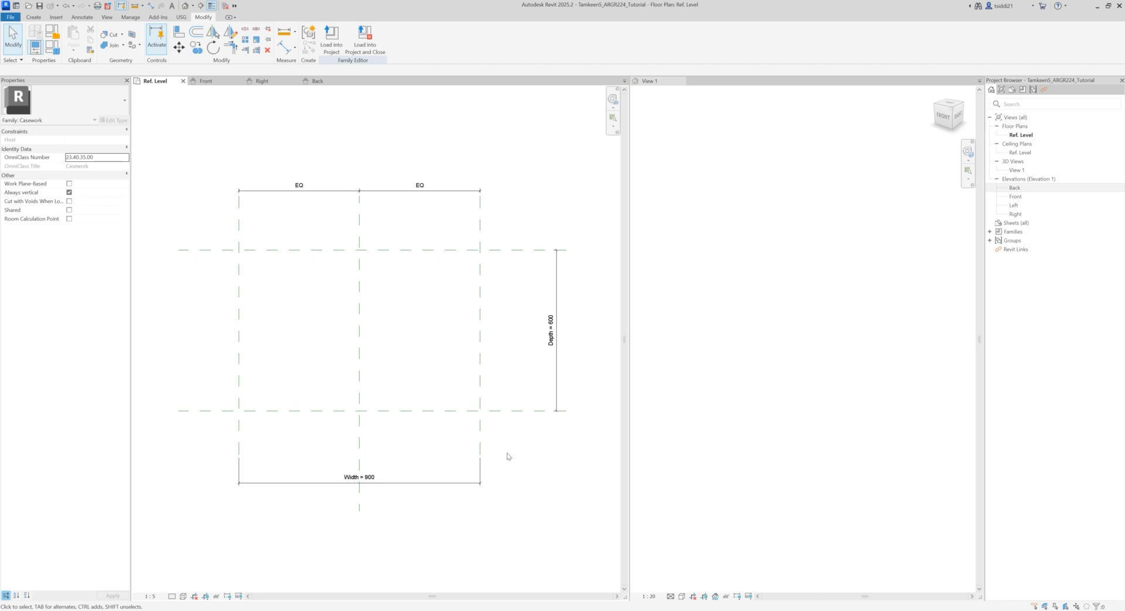
Step: Look over the template's Ref. Level plan and open the Front elevation of the casework family
left_click(727, 338)
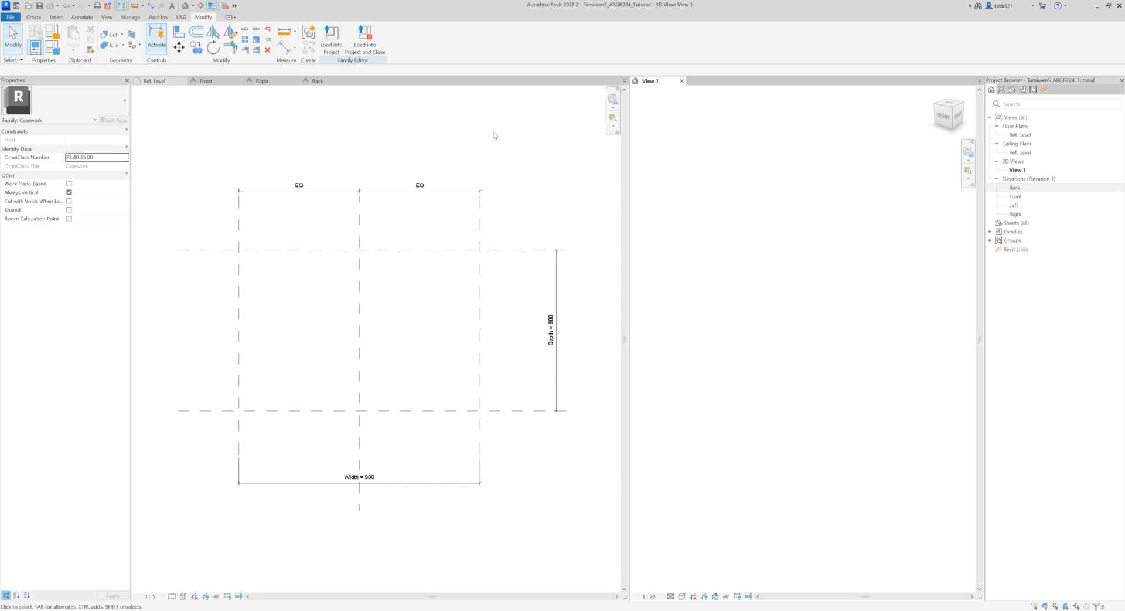
left_click(402, 136)
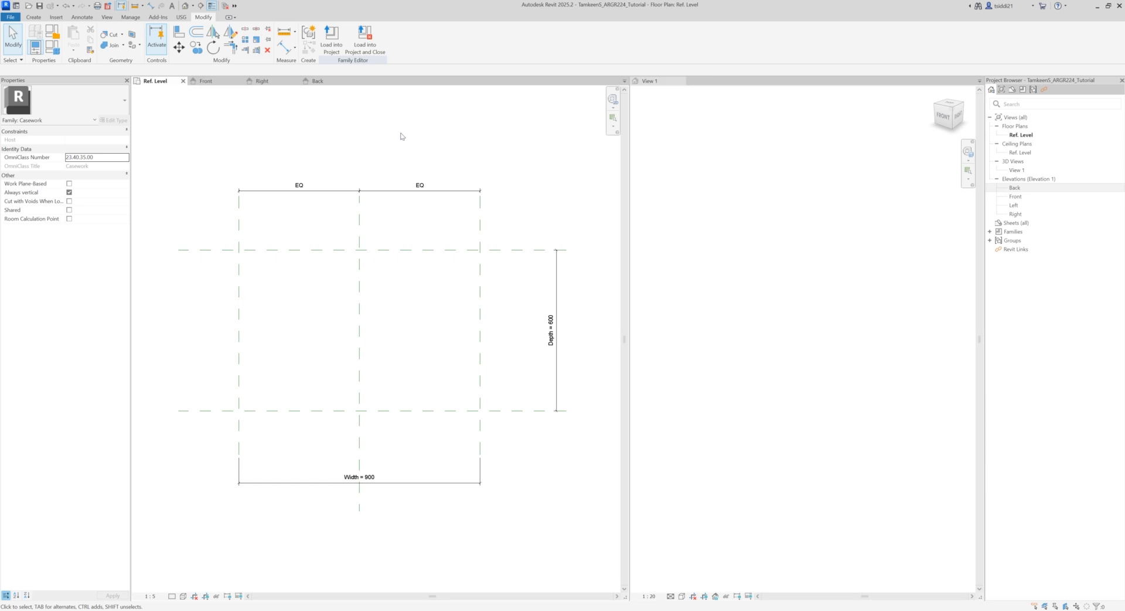
mouse_move(342, 144)
middle_mouse_down()
mouse_move(359, 150)
mouse_move(345, 145)
mouse_move(344, 166)
mouse_move(339, 156)
middle_mouse_up()
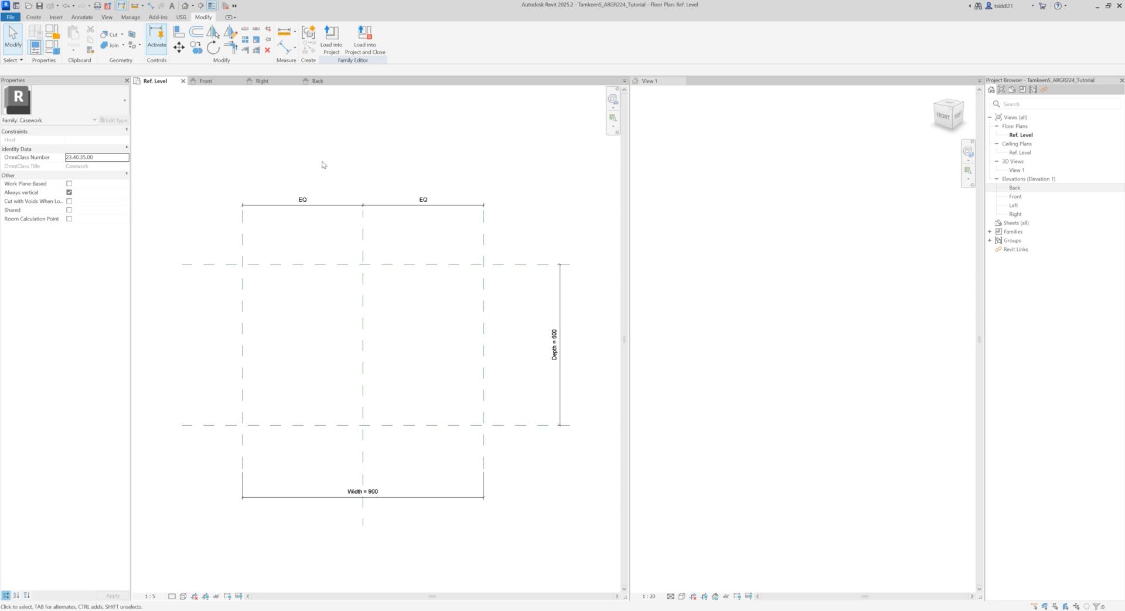
left_click(207, 82)
mouse_move(385, 206)
middle_mouse_down()
mouse_move(430, 248)
mouse_move(415, 208)
middle_mouse_up()
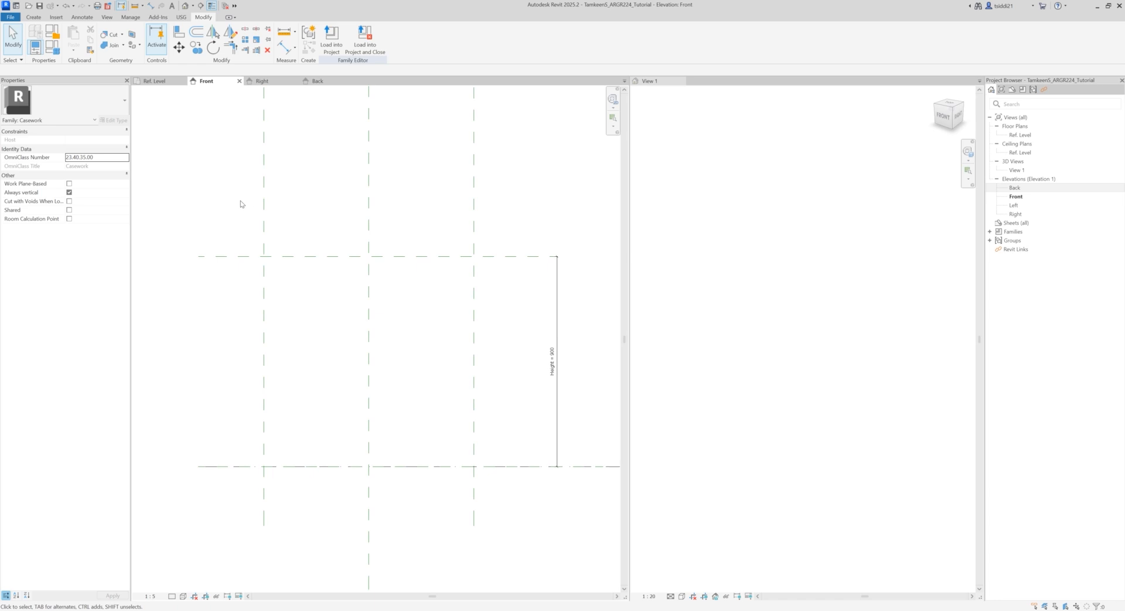
middle_click_drag(320, 230, 304, 240)
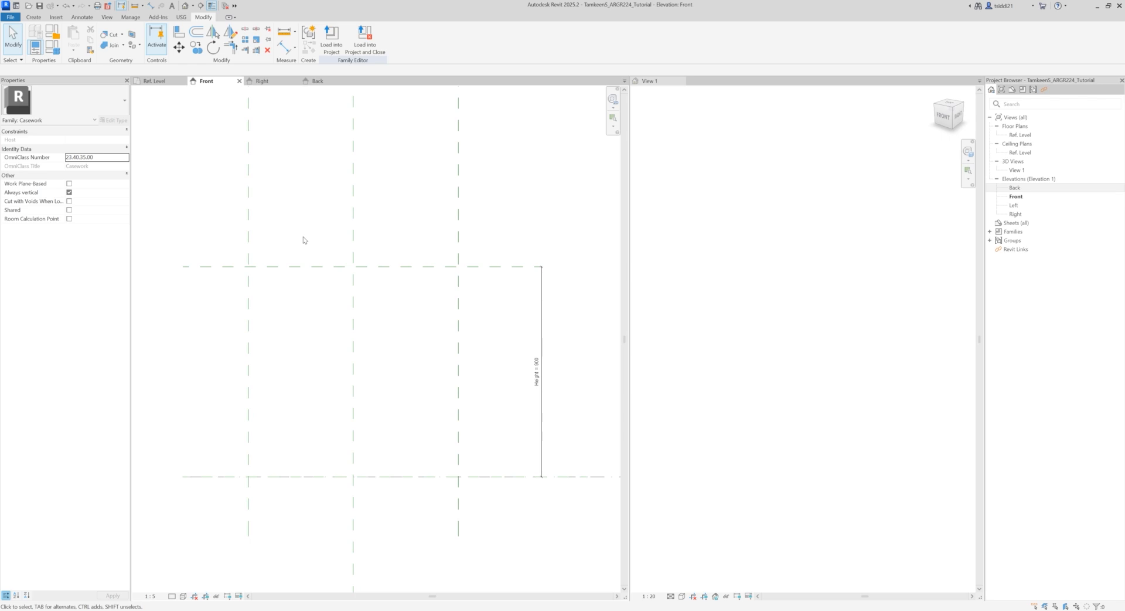
left_click(249, 240)
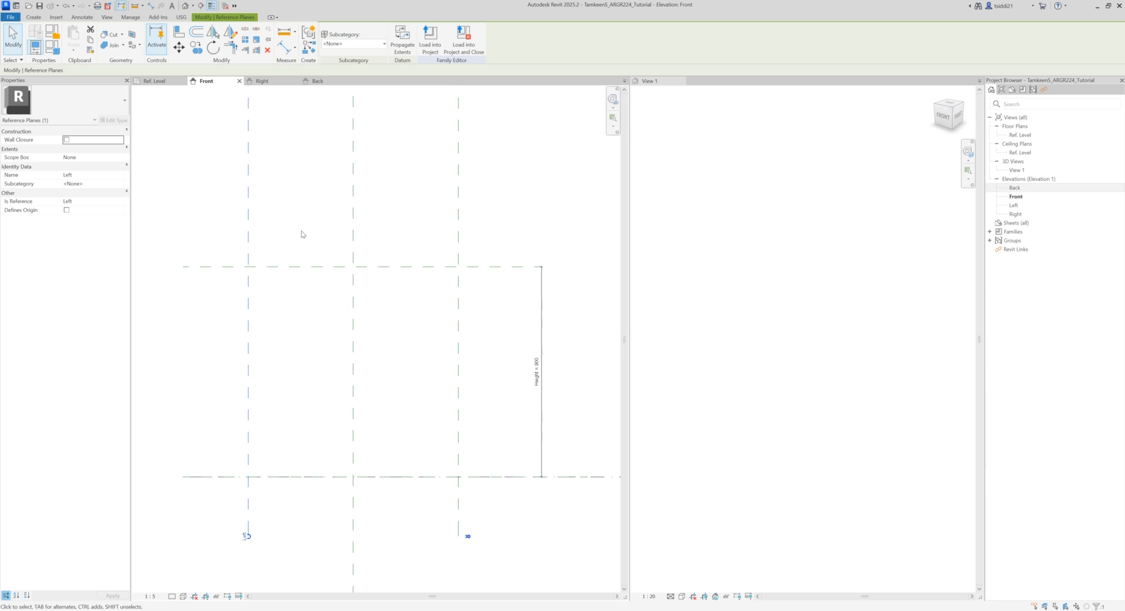
key("Escape")
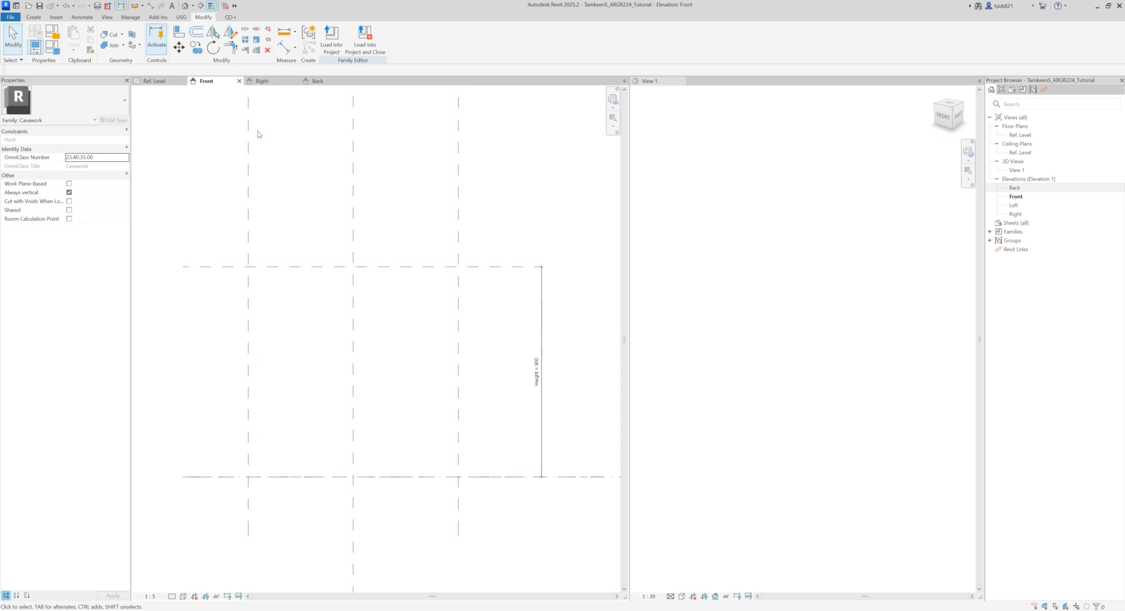
left_click(196, 47)
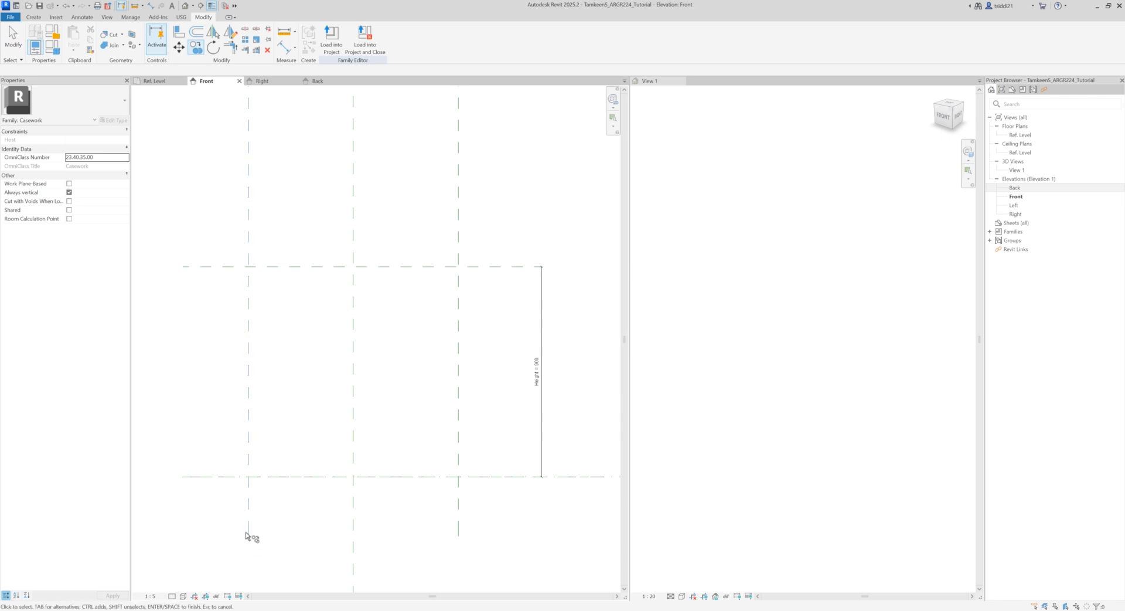
key("Escape")
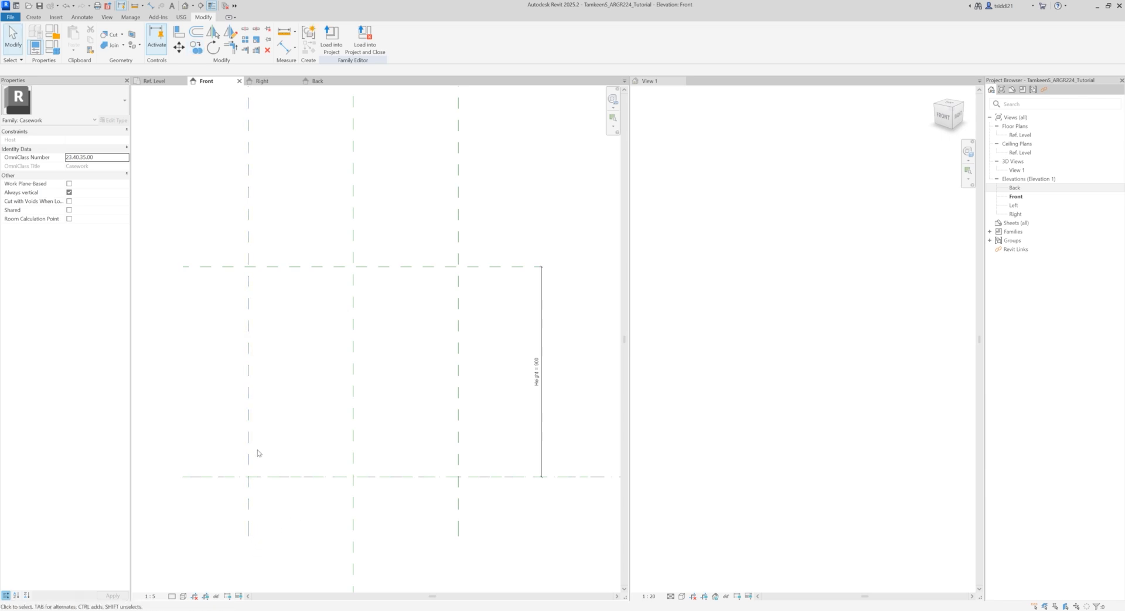
left_click(249, 448)
key("Escape")
Step: Copy the Left reference plane 20 mm inward in the Front elevation
left_click(249, 375)
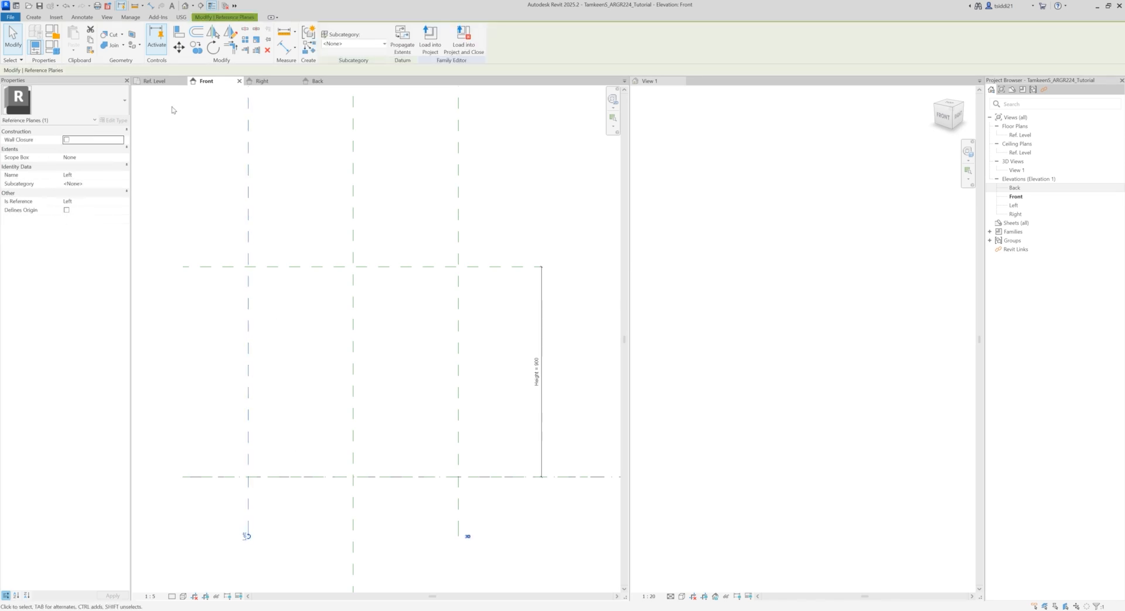
left_click(196, 48)
left_click(249, 534)
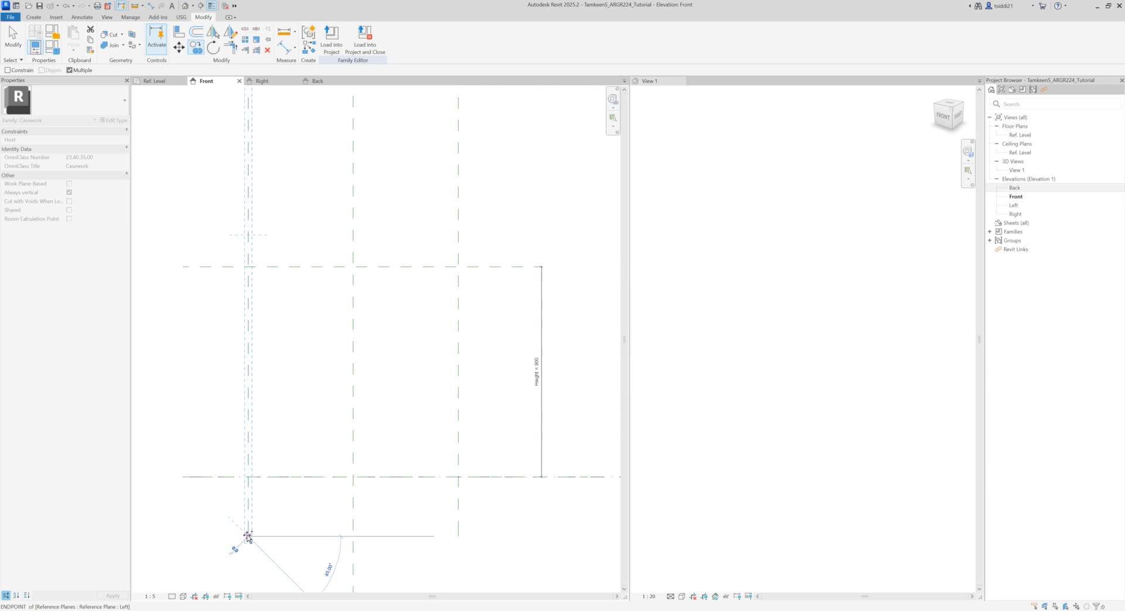
scroll(260, 538, "up", 5)
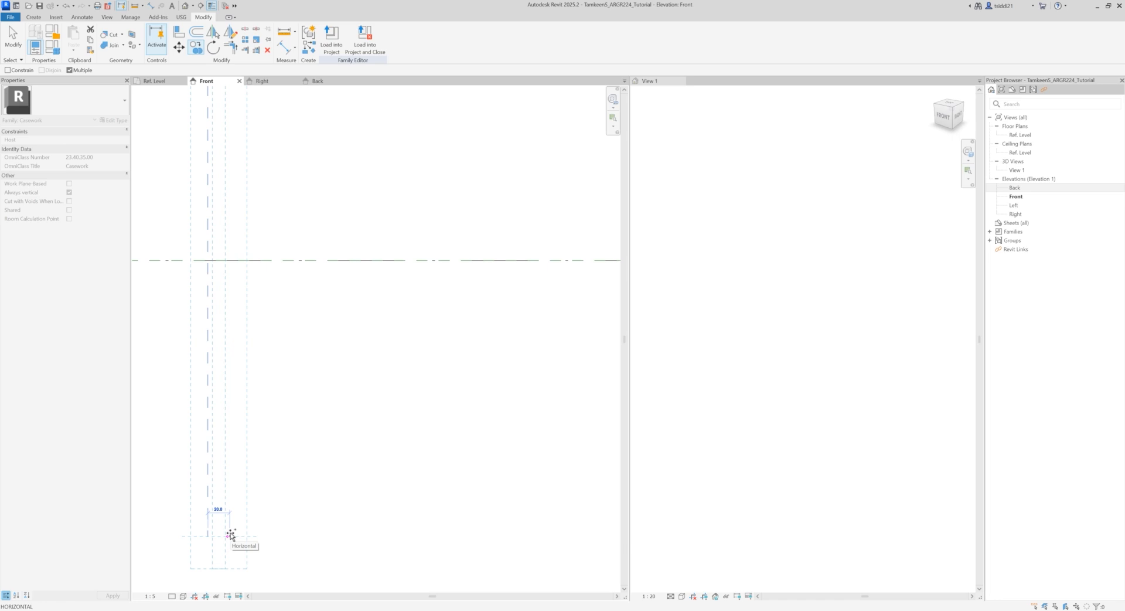
scroll(246, 536, "down", 5)
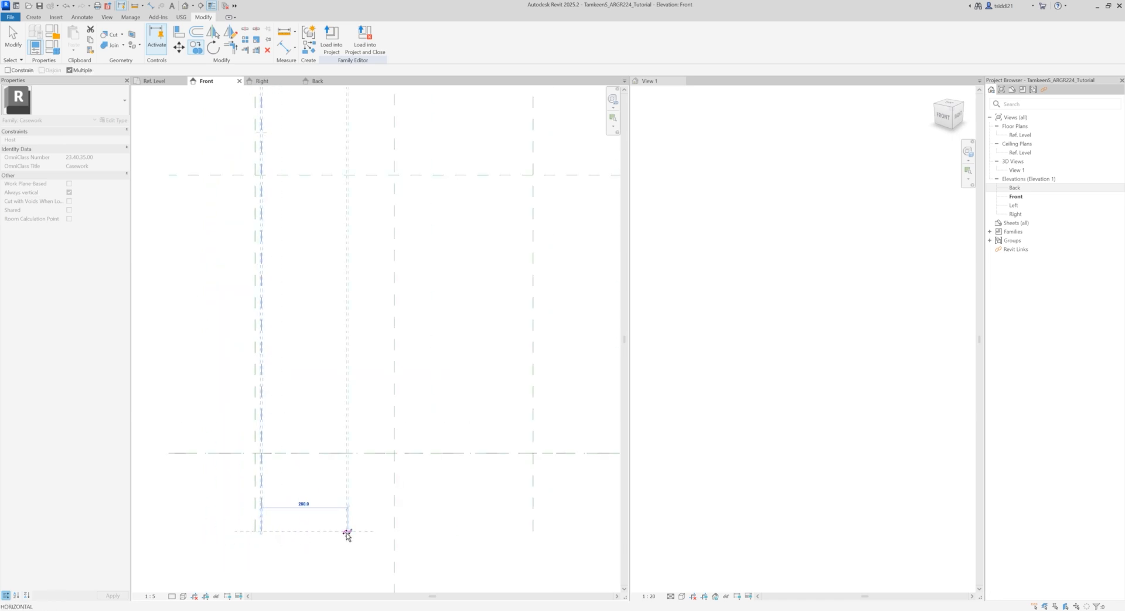
left_click(347, 534)
key("Escape")
Step: Copy the Right reference plane about 20 mm inward, toward the cabinet's centre
scroll(545, 530, "up", 4)
left_click(518, 521)
left_click(197, 49)
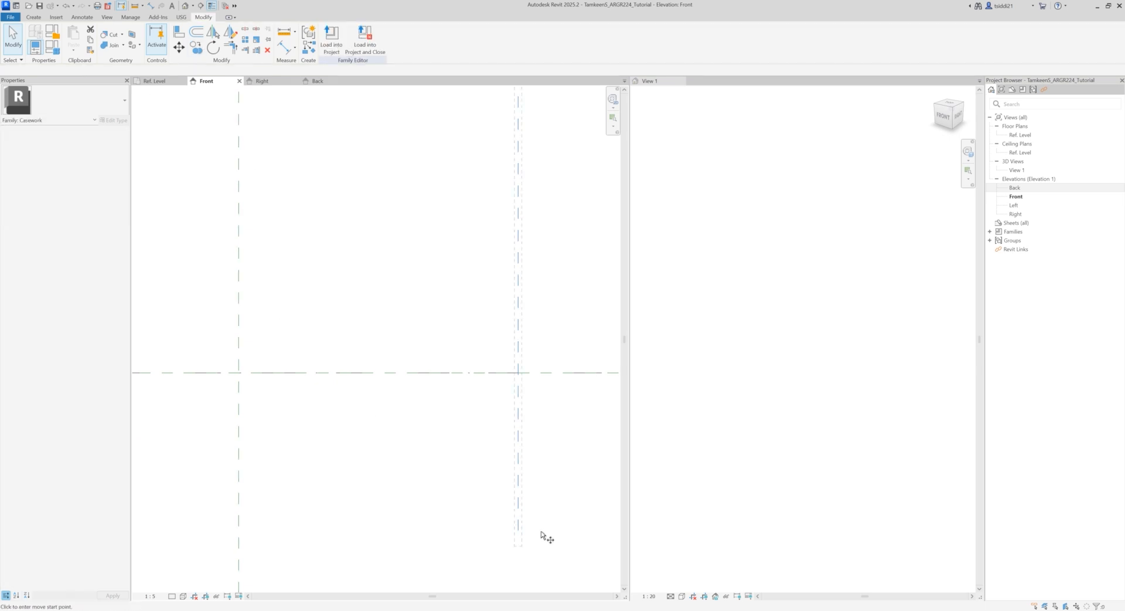
scroll(533, 538, "up", 4)
left_click(496, 523)
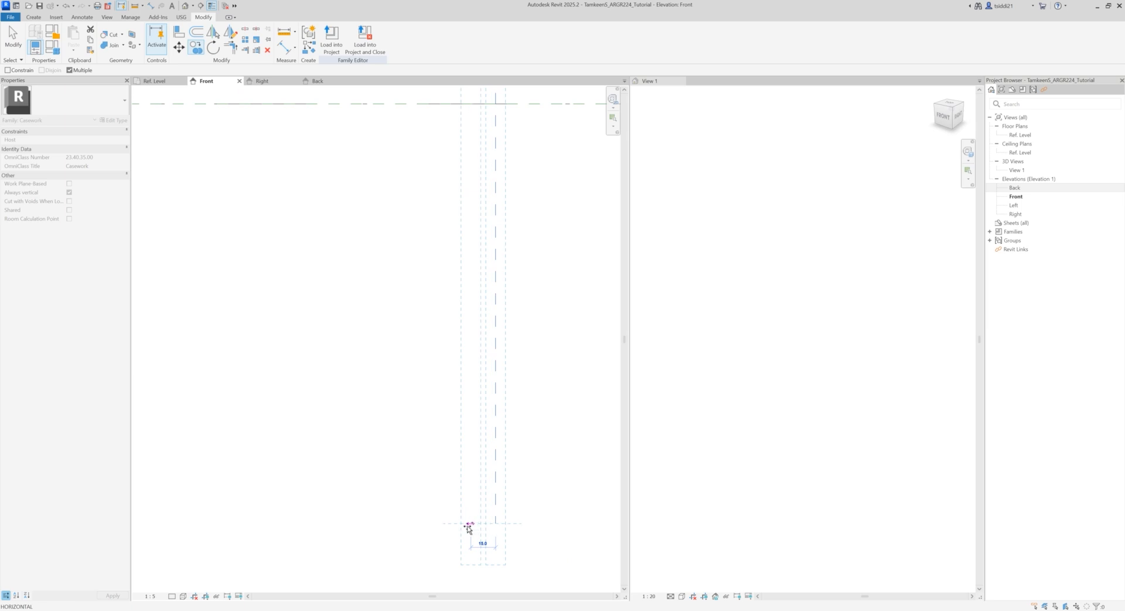
scroll(414, 484, "down", 2)
left_click(414, 484)
scroll(415, 486, "down", 3)
scroll(414, 485, "down", 2)
middle_click_drag(377, 464, 531, 506)
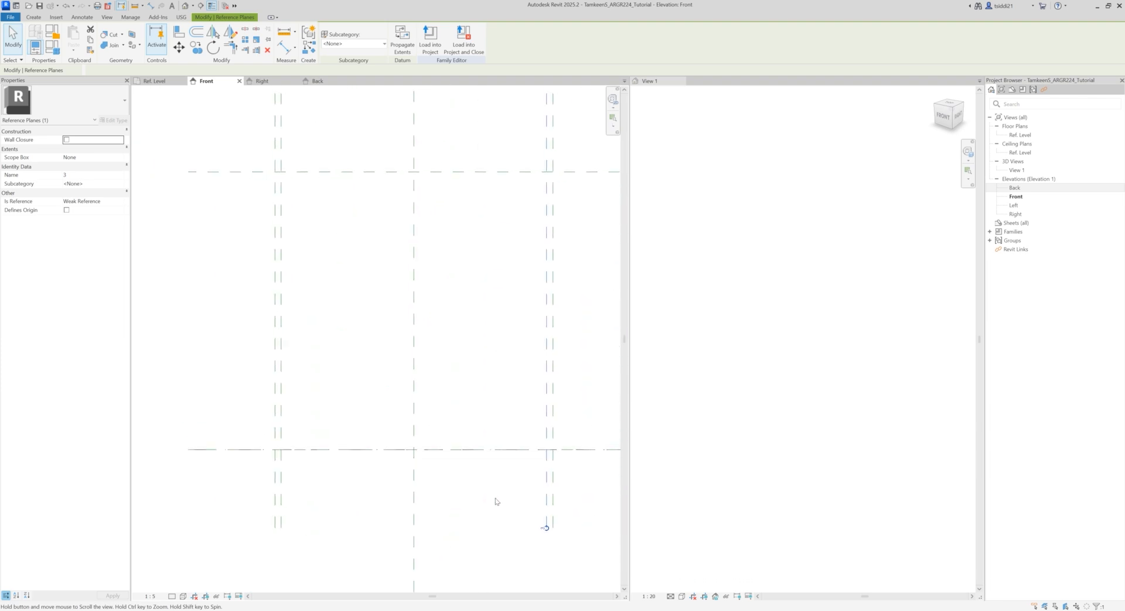
Step: Examine the overlapping base reference plane and Ref. Level line by selecting each of them in the Front elevation
scroll(188, 452, "up", 4)
left_click(195, 453)
scroll(245, 512, "down", 2)
scroll(245, 512, "down", 2)
scroll(434, 508, "down", 3)
scroll(525, 509, "up", 2)
scroll(558, 521, "down", 3)
middle_click_drag(557, 528, 415, 485)
scroll(473, 463, "up", 4)
scroll(473, 463, "up", 2)
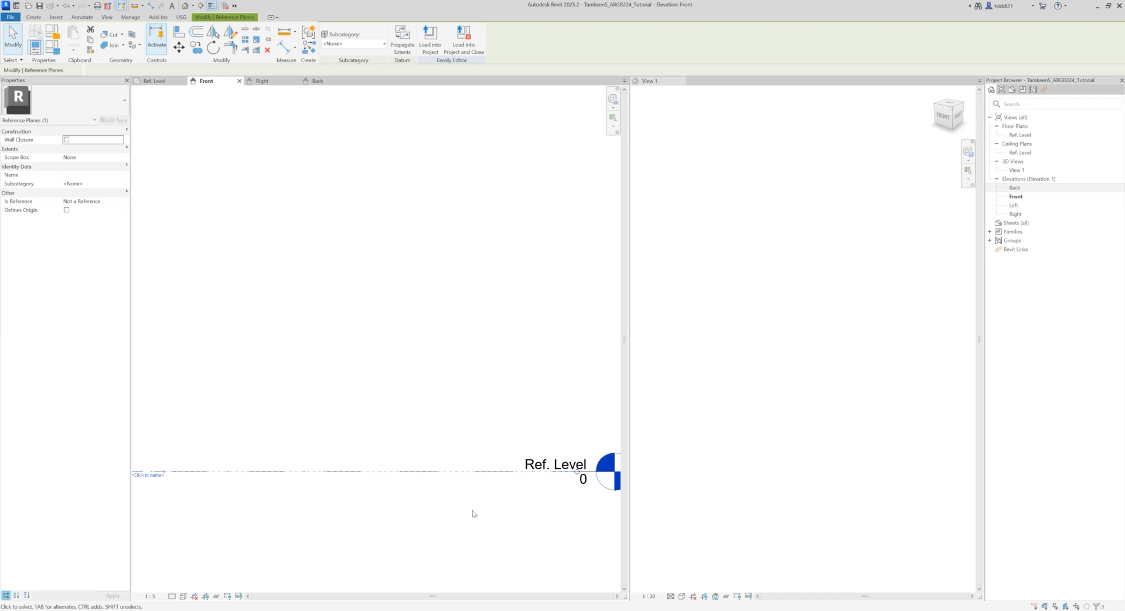
left_click(426, 521)
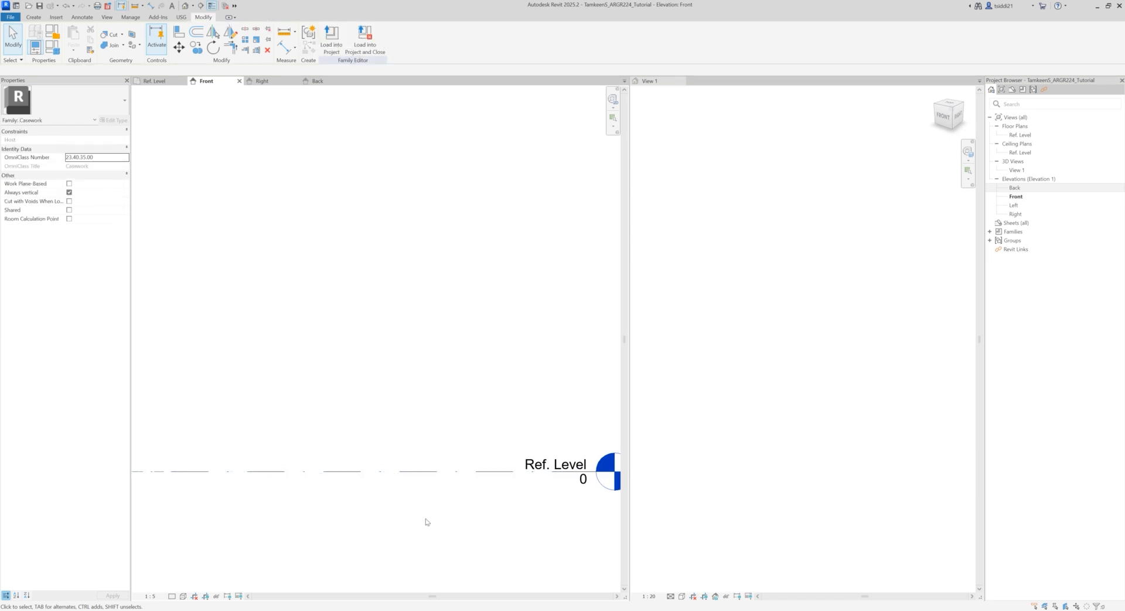
left_click(410, 477)
scroll(406, 515, "down", 3)
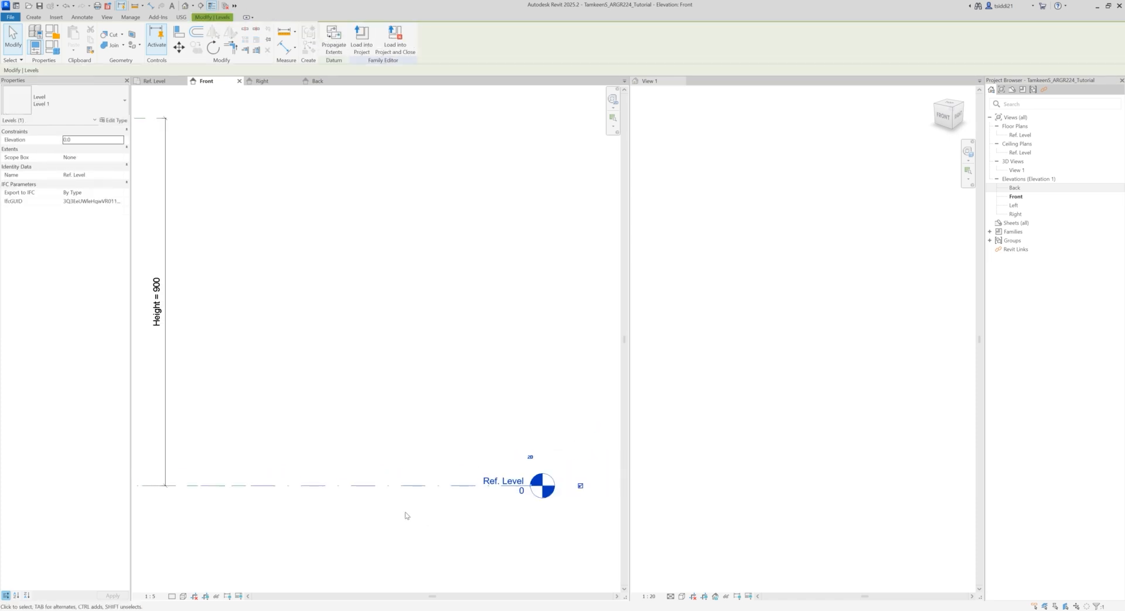
middle_click_drag(336, 520, 504, 492)
middle_click_drag(221, 486, 266, 484)
scroll(266, 480, "up", 3)
left_click(270, 471)
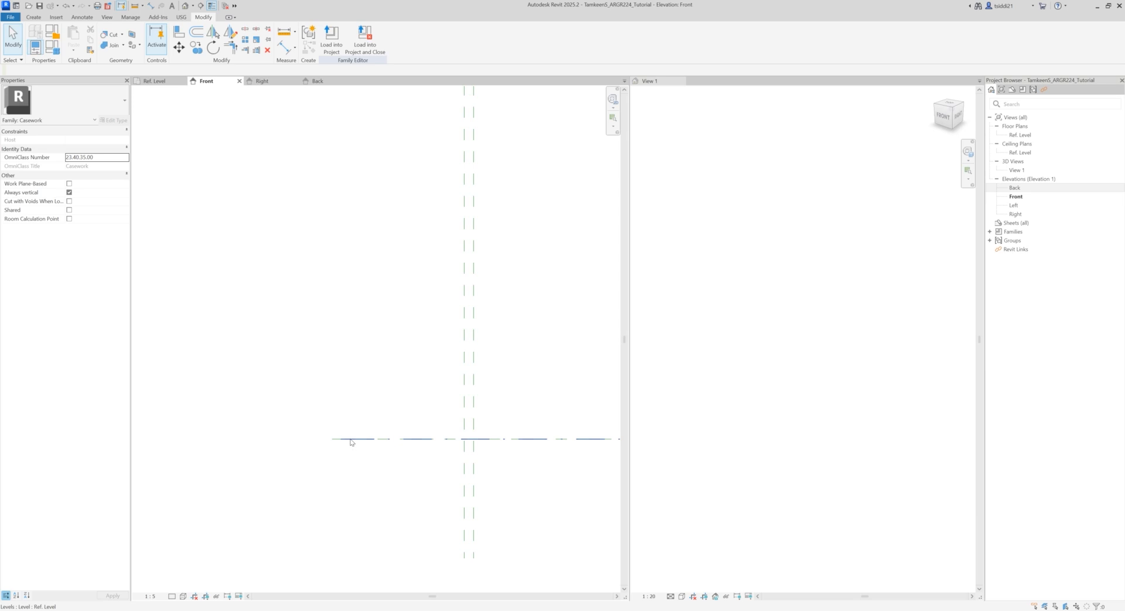
Step: Copy the base reference plane at Ref. Level 20 mm upward
left_click(350, 440)
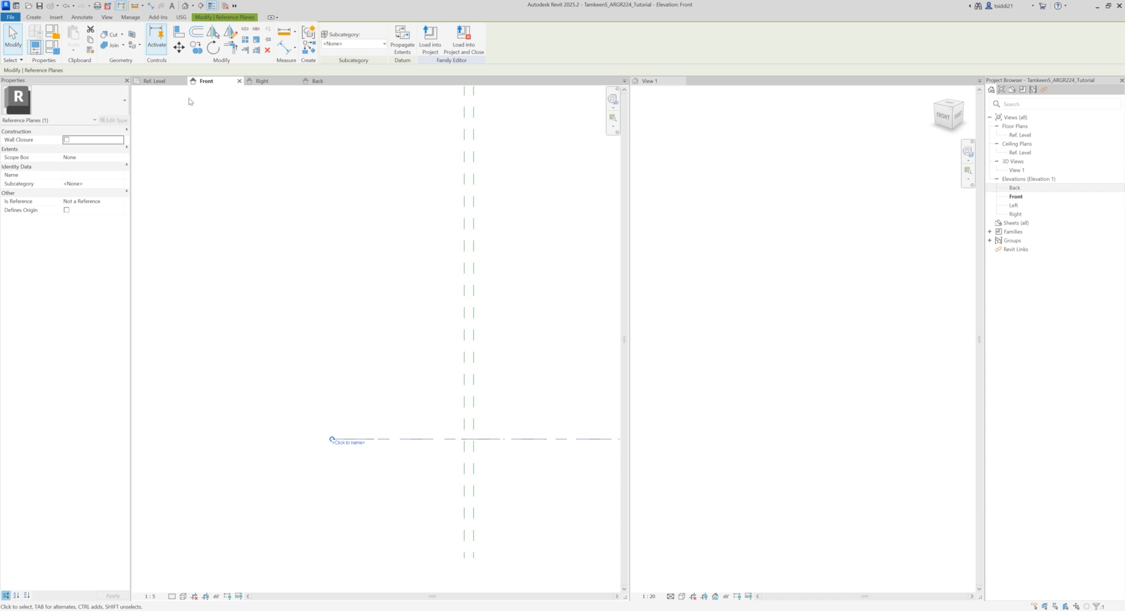
left_click(197, 47)
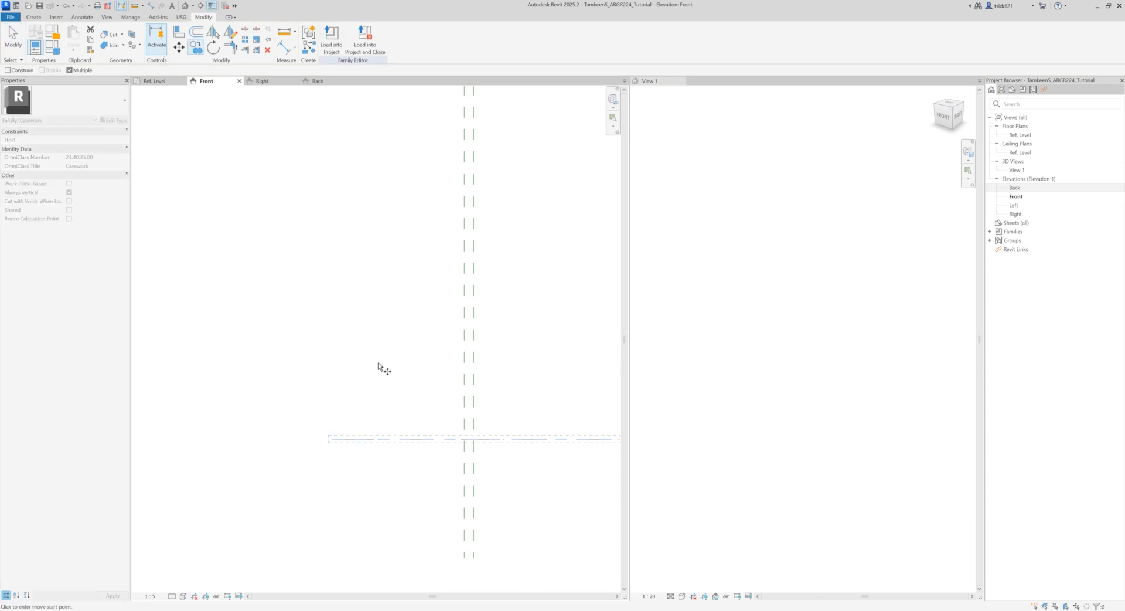
left_click(333, 439)
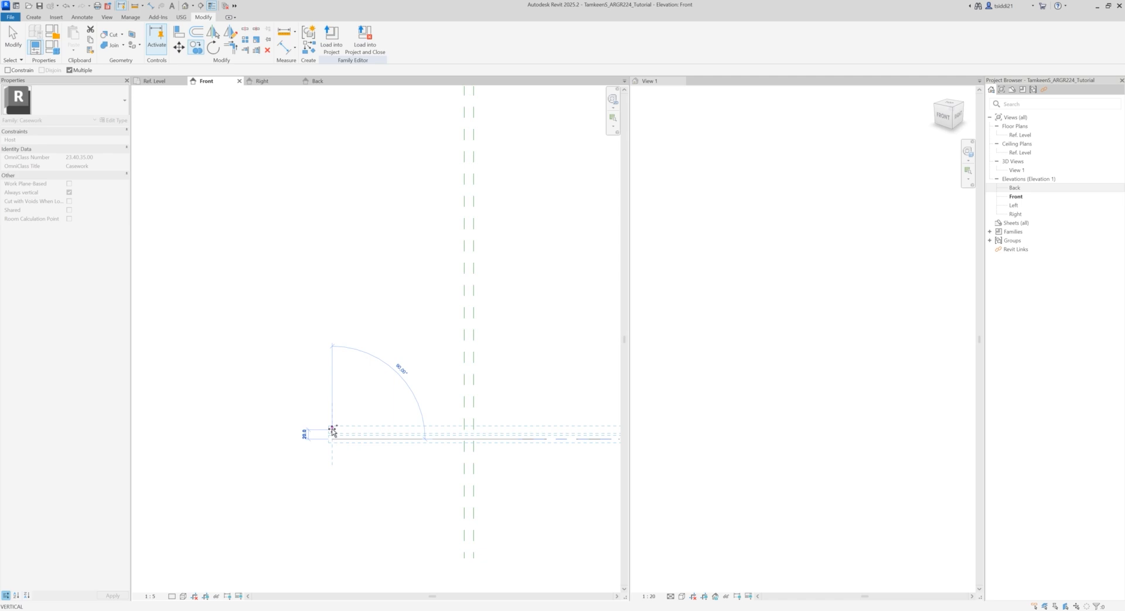
left_click(332, 429)
key("Escape")
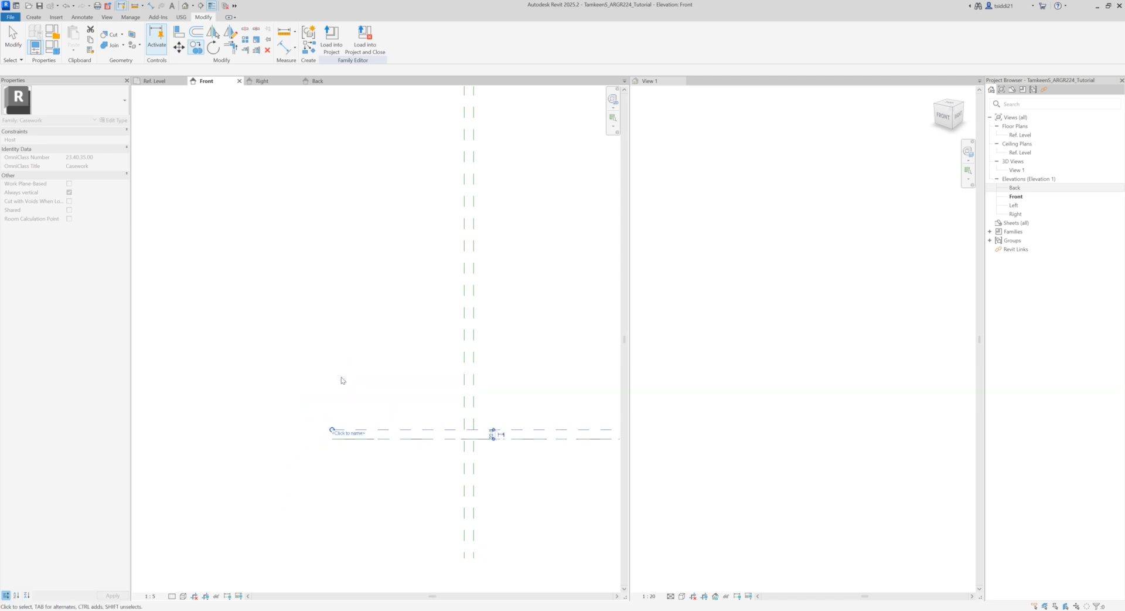
Step: Copy the Top reference plane about 20 mm downward
scroll(343, 376, "down", 1)
scroll(343, 378, "down", 2)
middle_click_drag(360, 247, 283, 342)
scroll(286, 334, "up", 3)
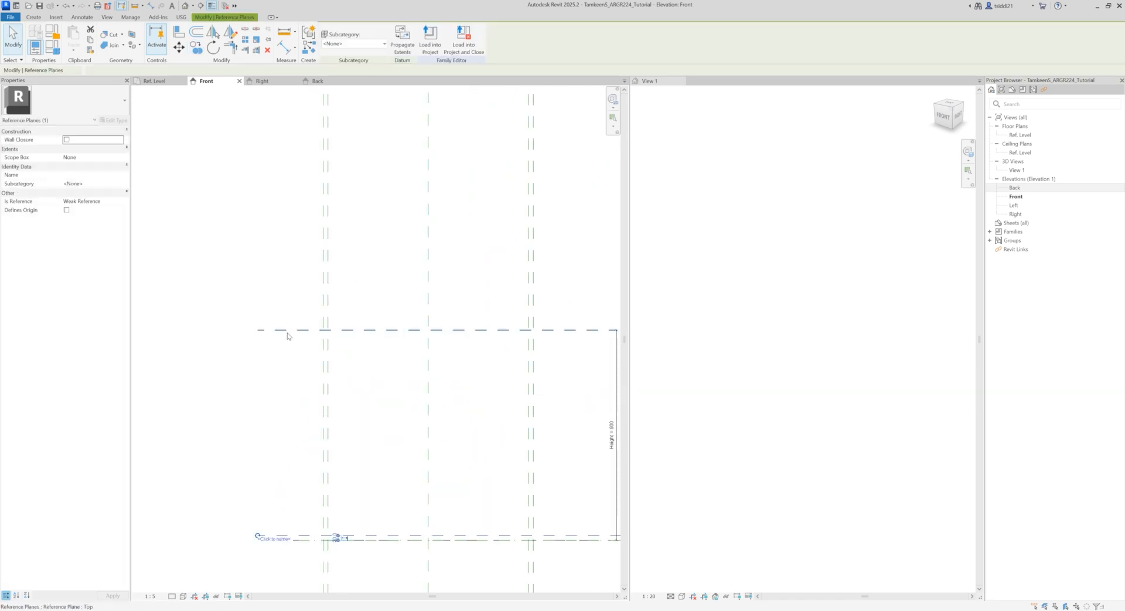
left_click(246, 326)
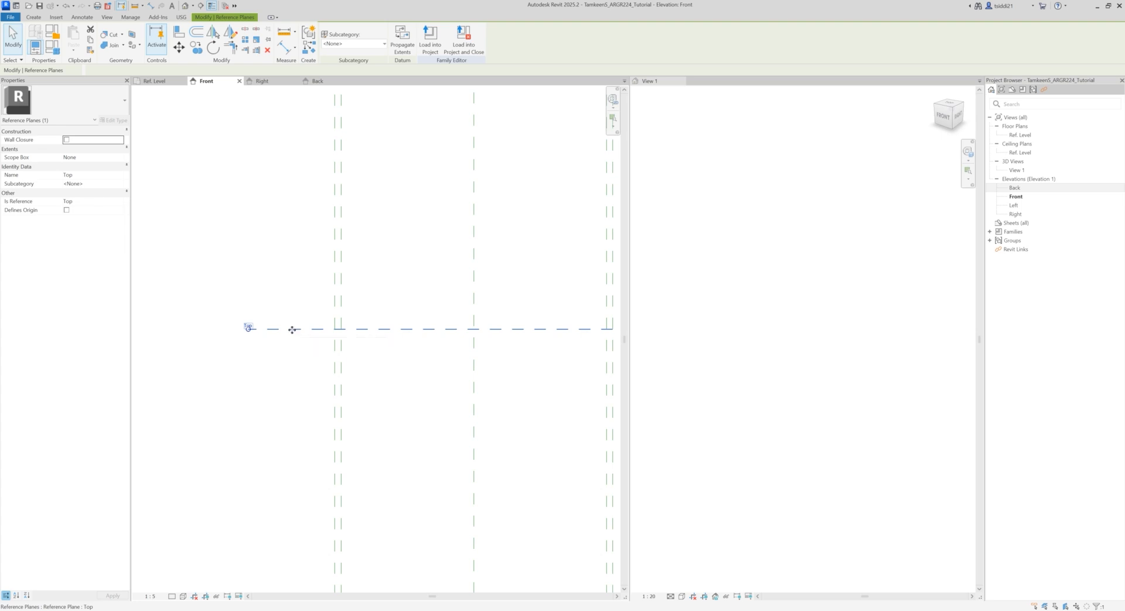
left_click(198, 51)
scroll(238, 305, "up", 4)
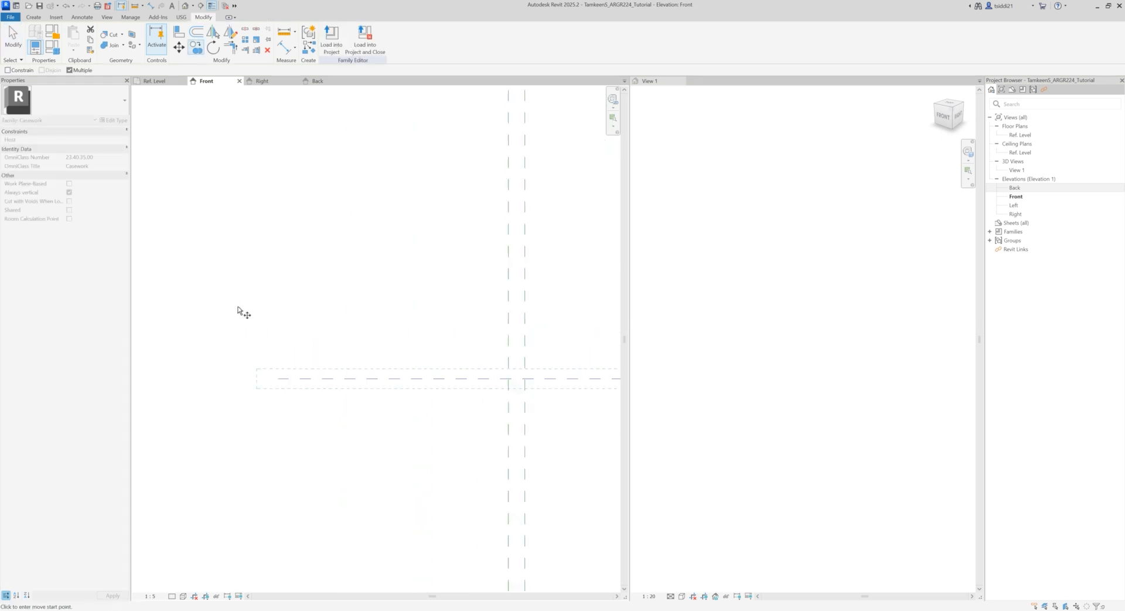
left_click(278, 379)
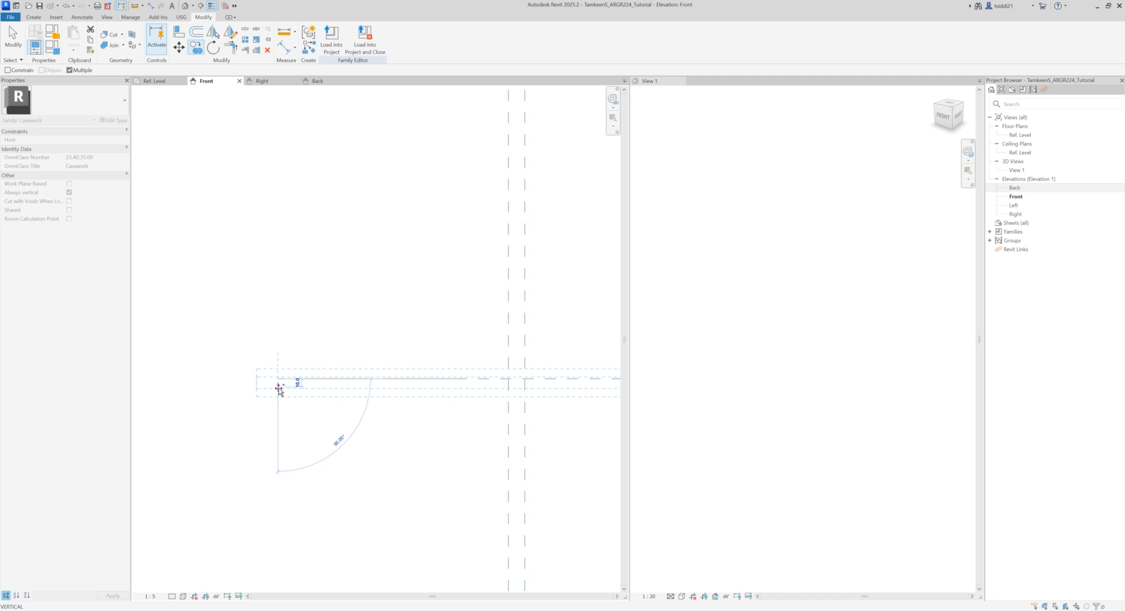
left_click(279, 394)
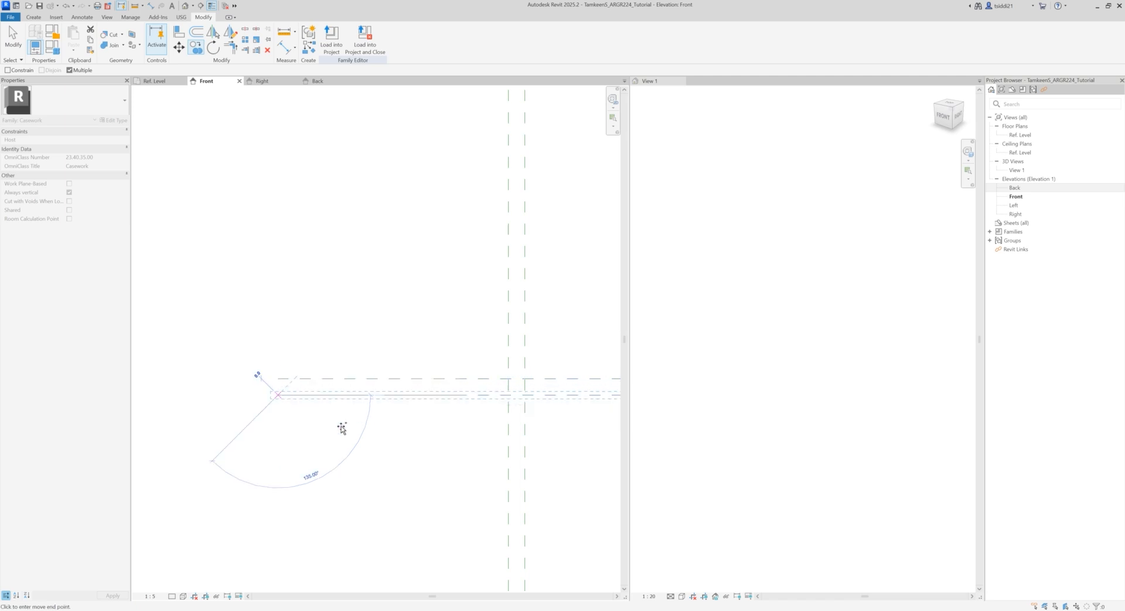
key("Escape")
key("Escape")
Step: Add aligned dimensions between the Left reference plane and its inner copy, and between the Right reference plane and its inner copy
scroll(360, 440, "down", 2)
scroll(360, 440, "down", 5)
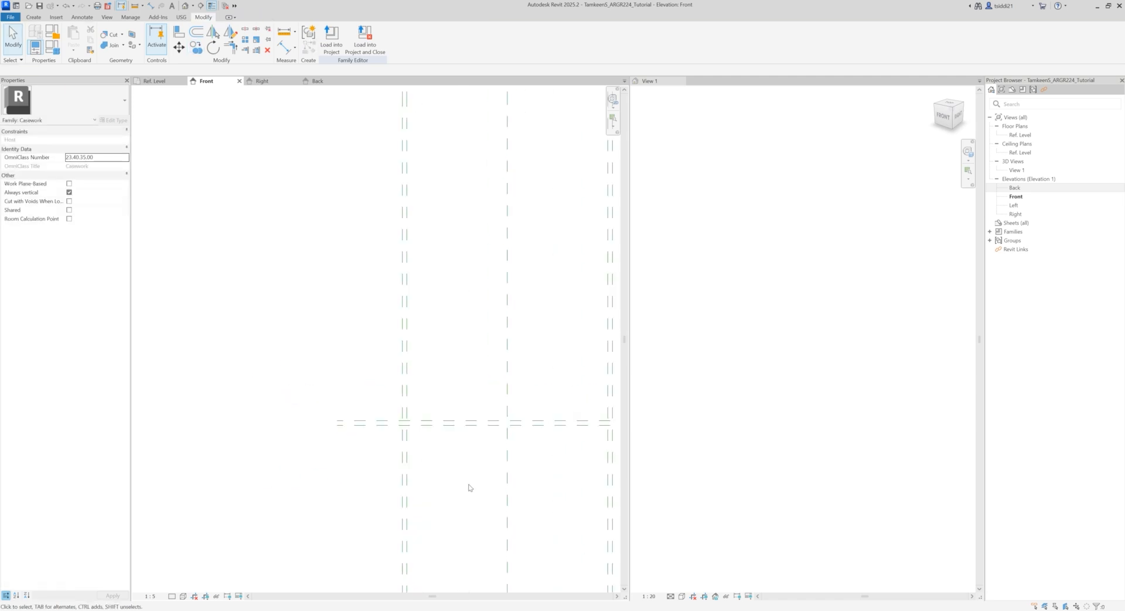
scroll(351, 350, "up", 2)
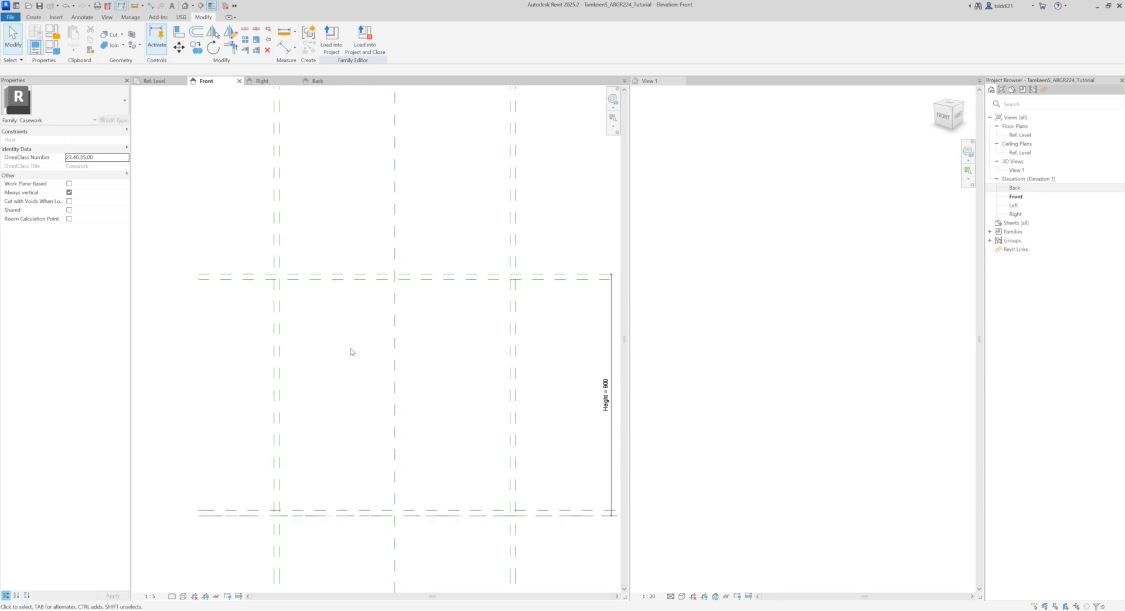
key("d")
key("i")
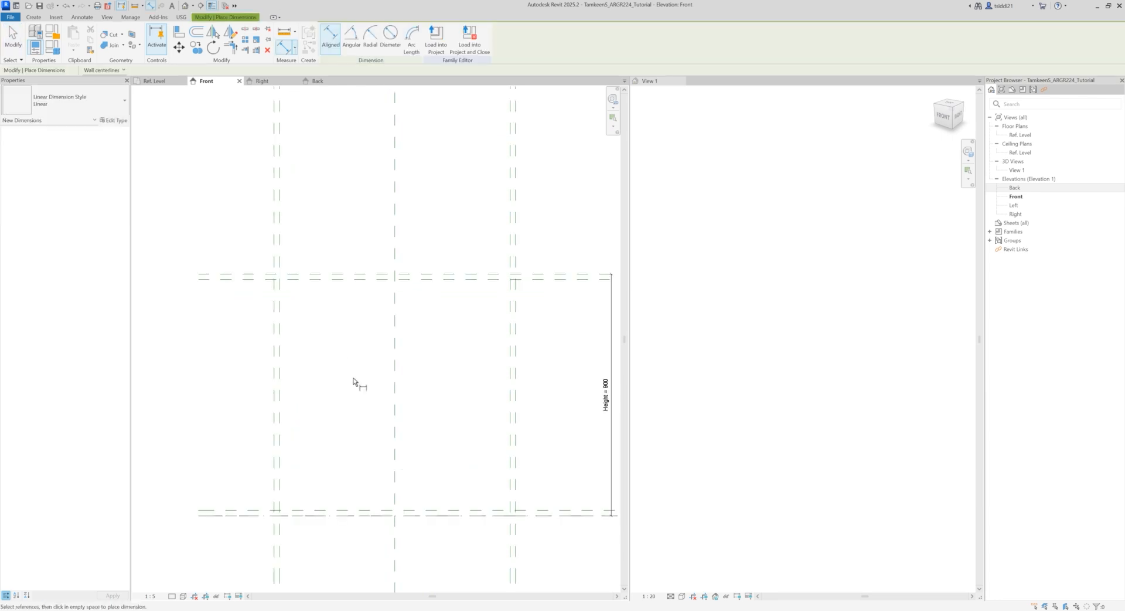
left_click(274, 216)
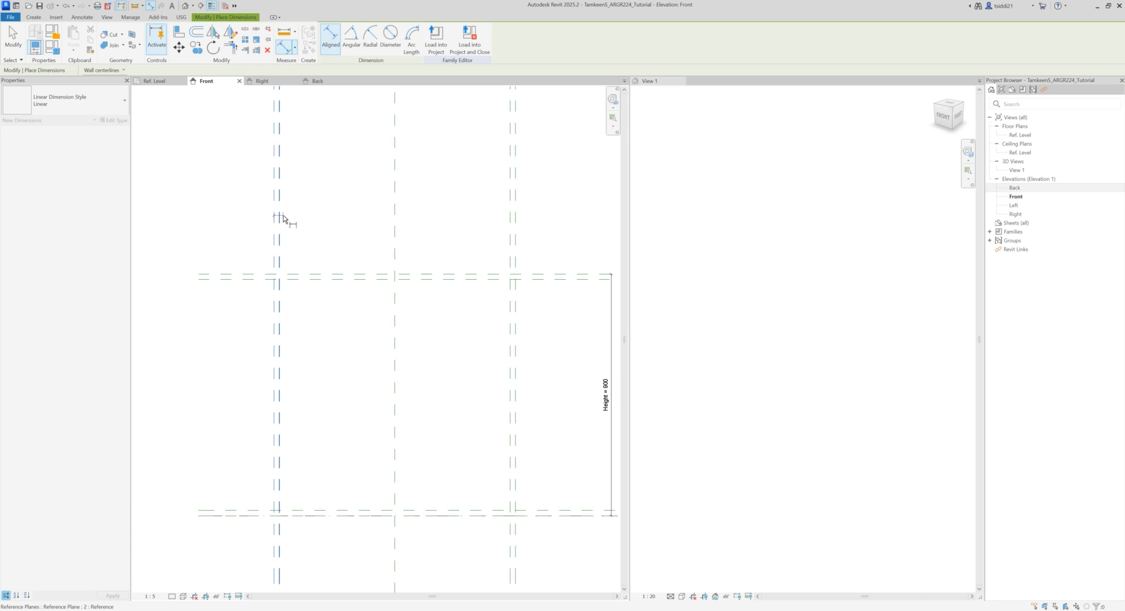
scroll(313, 158, "down", 2)
middle_click_drag(312, 157, 310, 265)
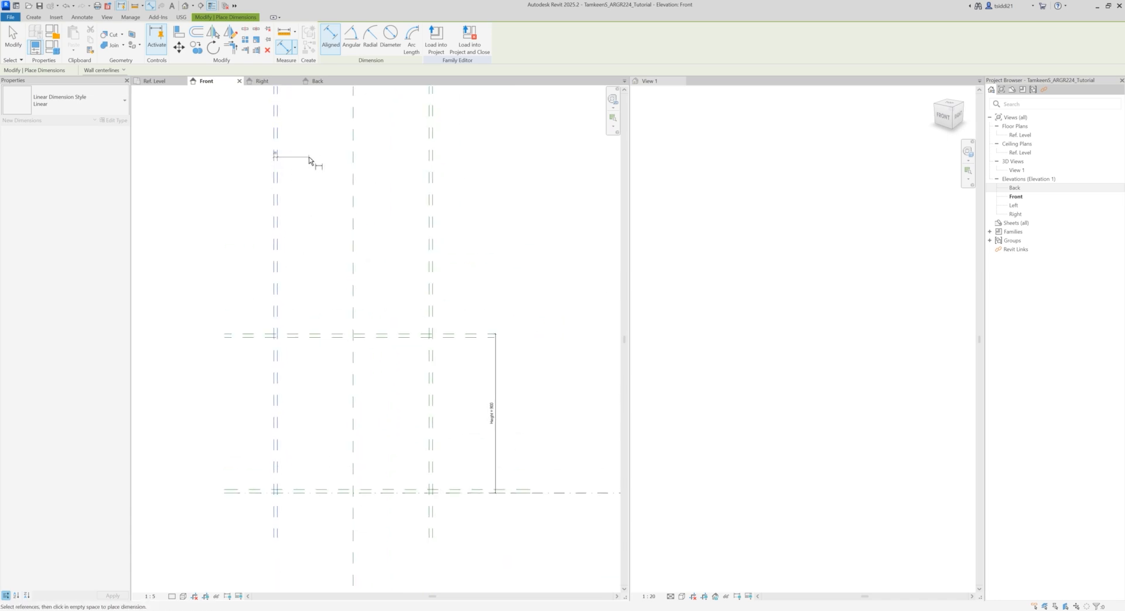
scroll(311, 161, "down", 1)
middle_click_drag(315, 170, 311, 236)
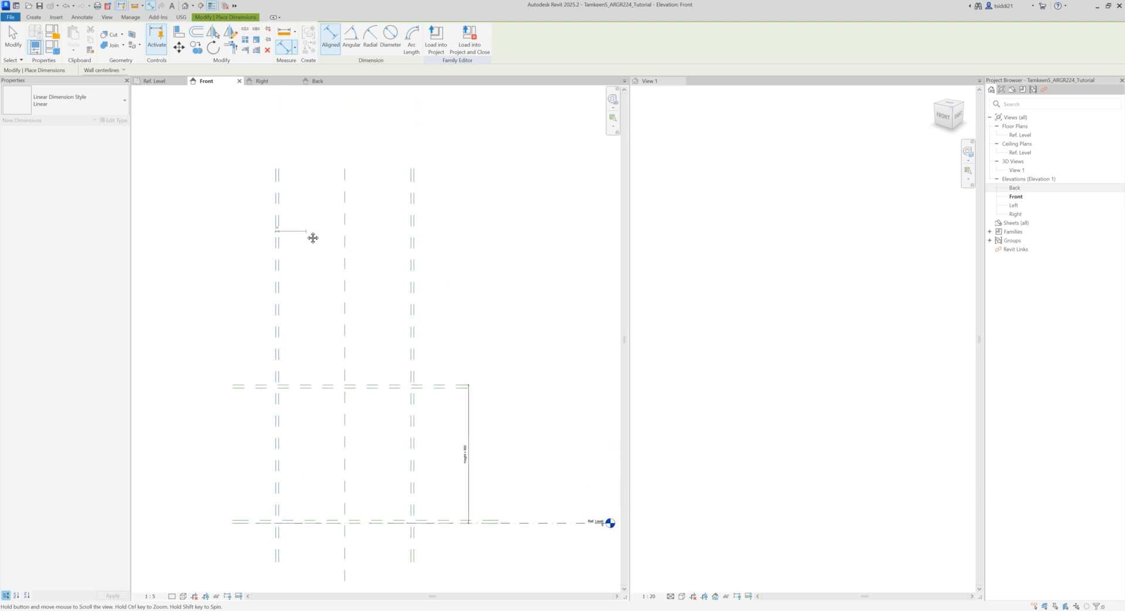
left_click(304, 223)
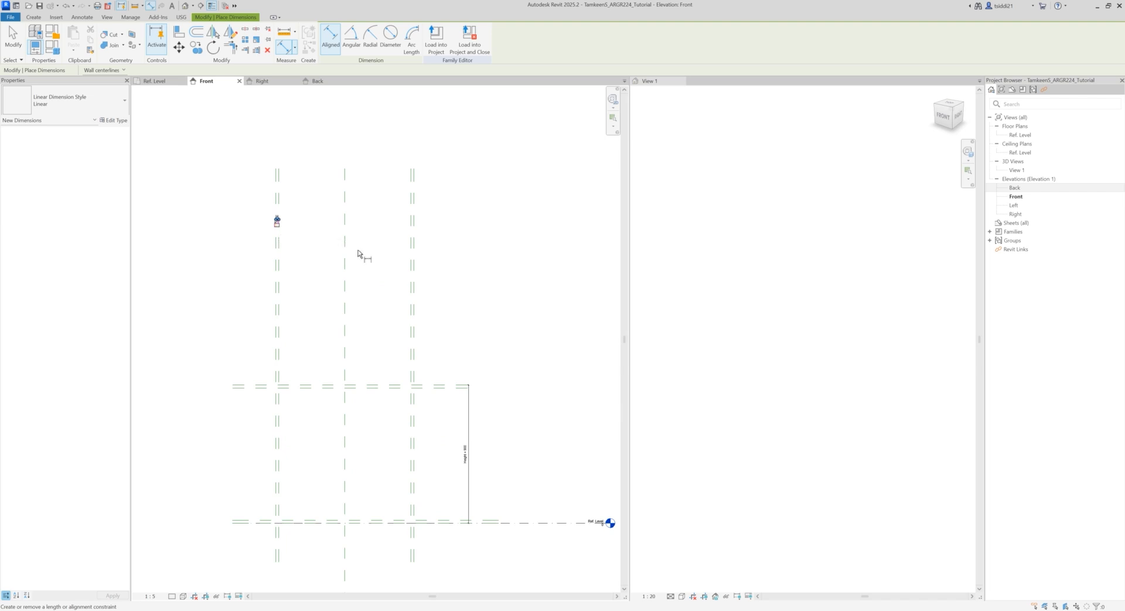
left_click(414, 222)
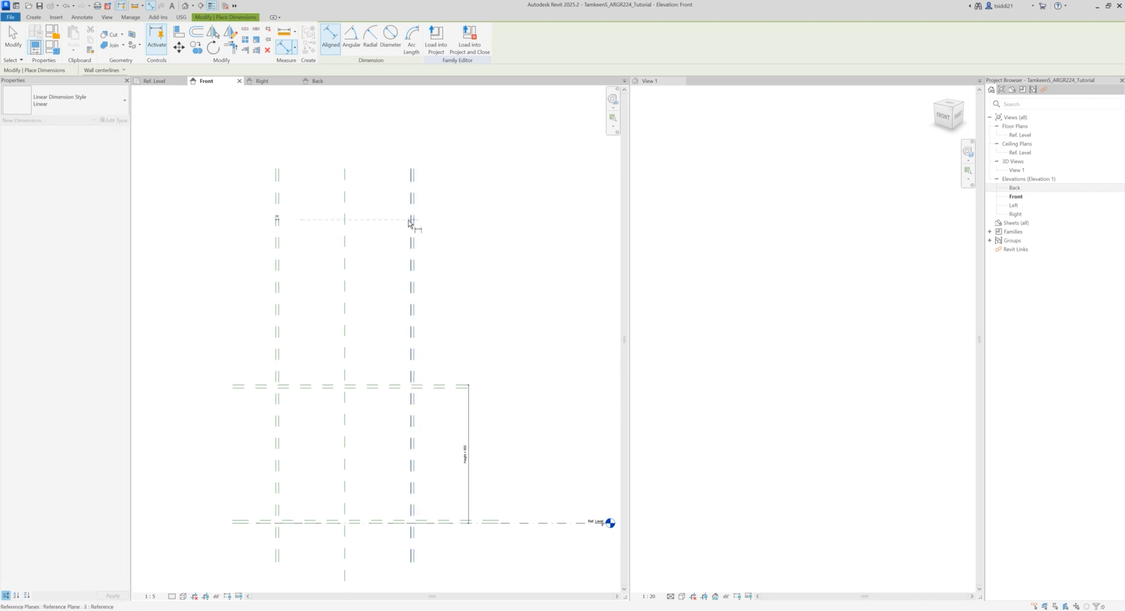
key("Escape")
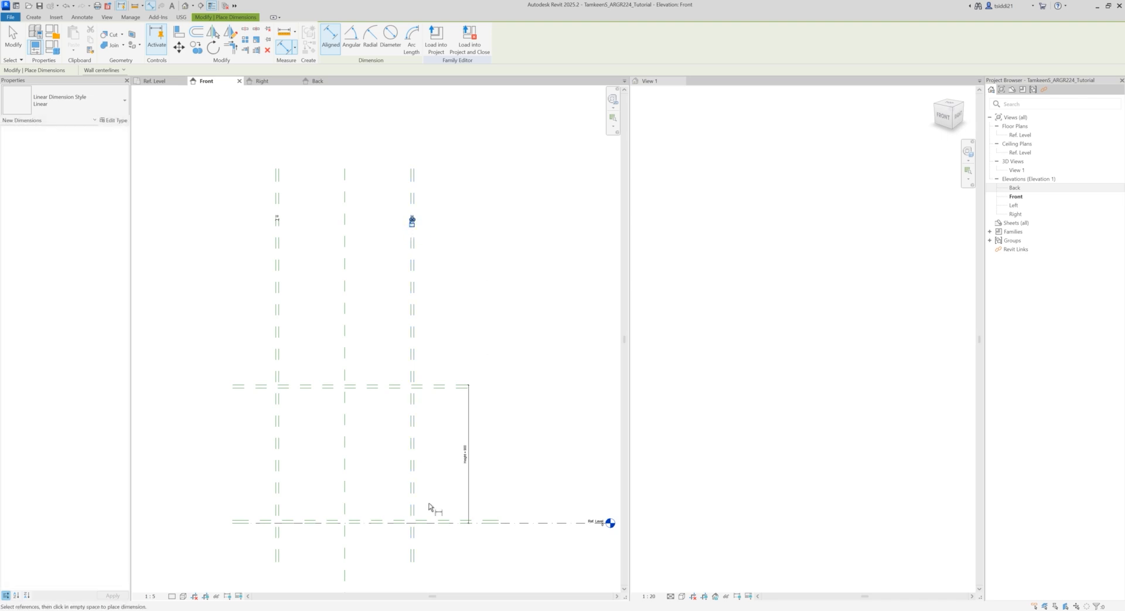
Step: Dimension the gap between the base reference plane and its copy, and between the Top reference plane and its copy
left_click(231, 526)
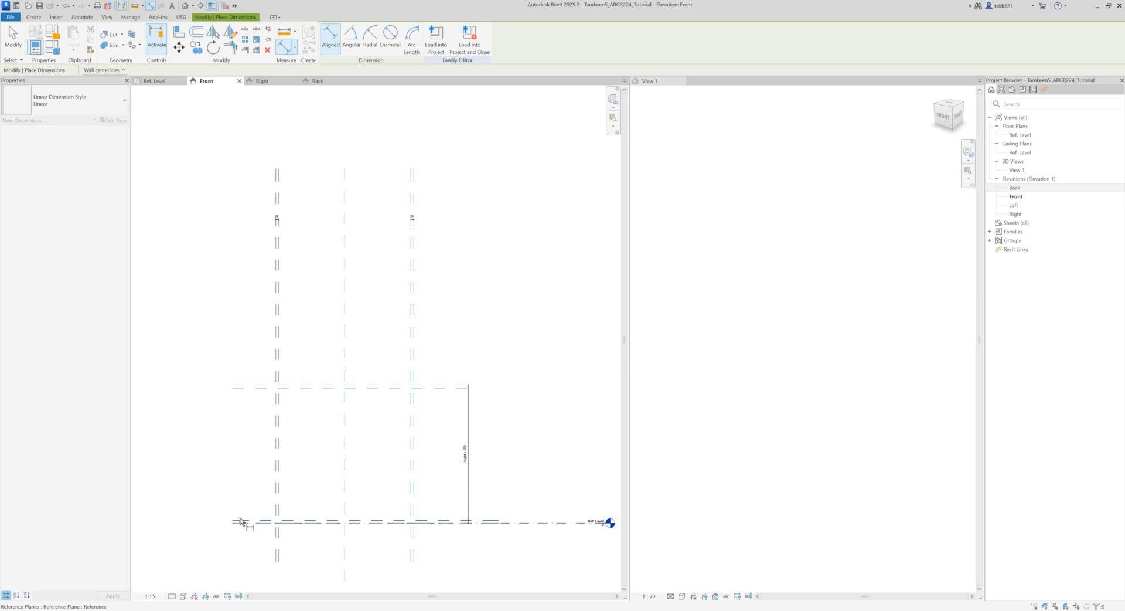
key("Escape")
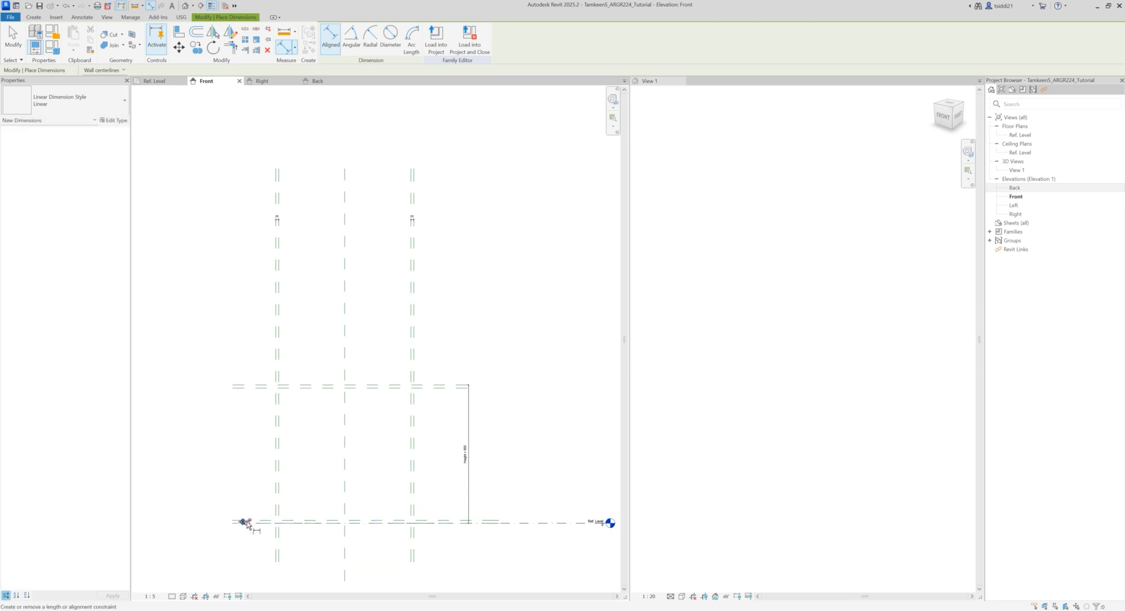
left_click(240, 386)
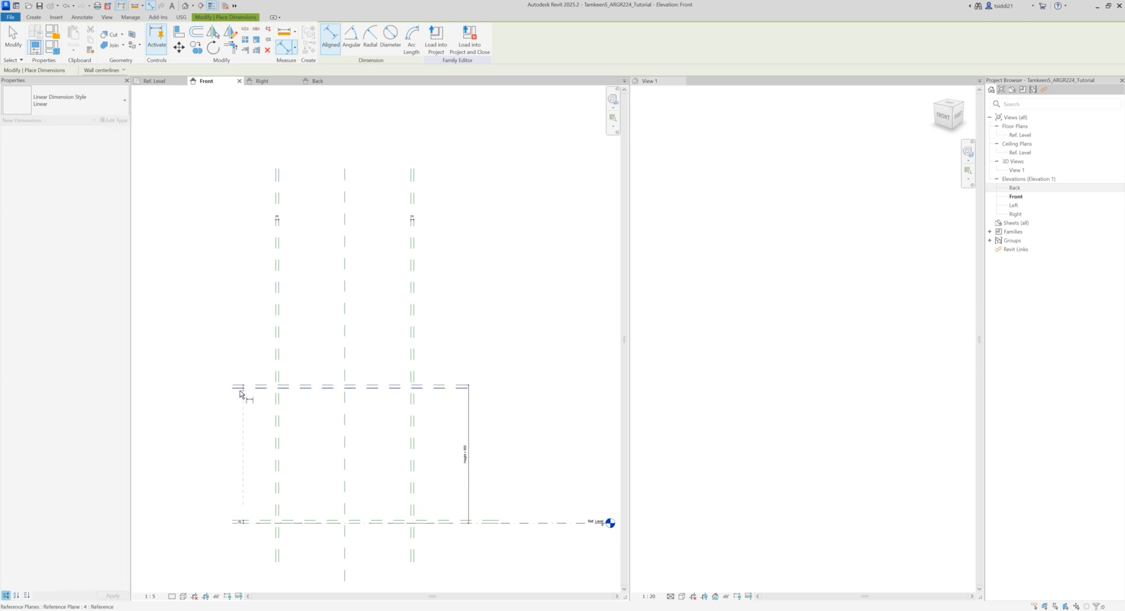
key("Escape")
left_click(247, 387)
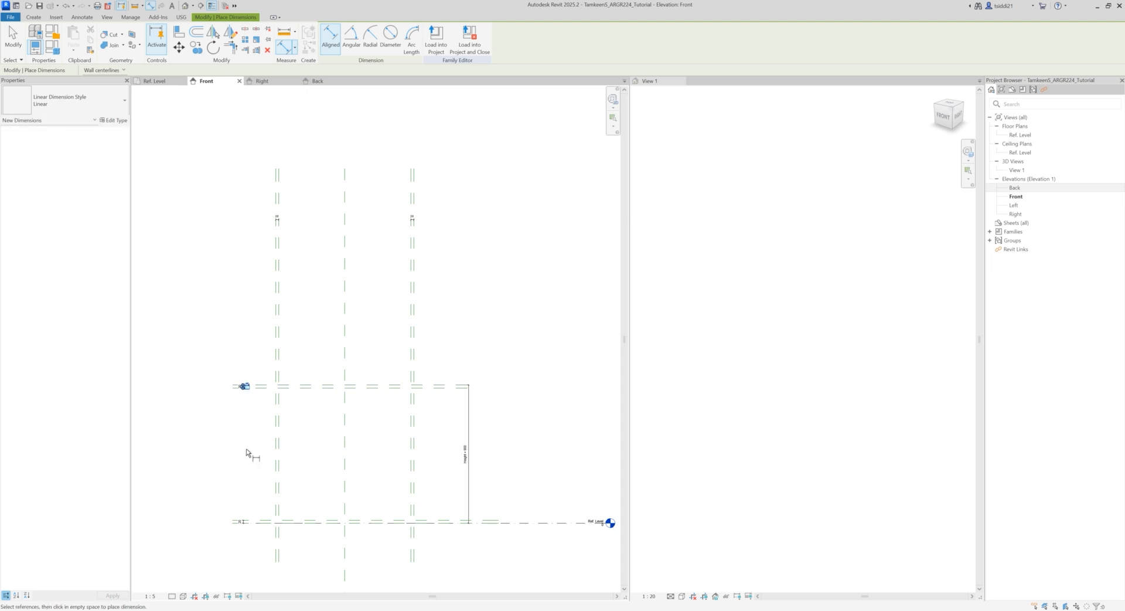
key("Escape")
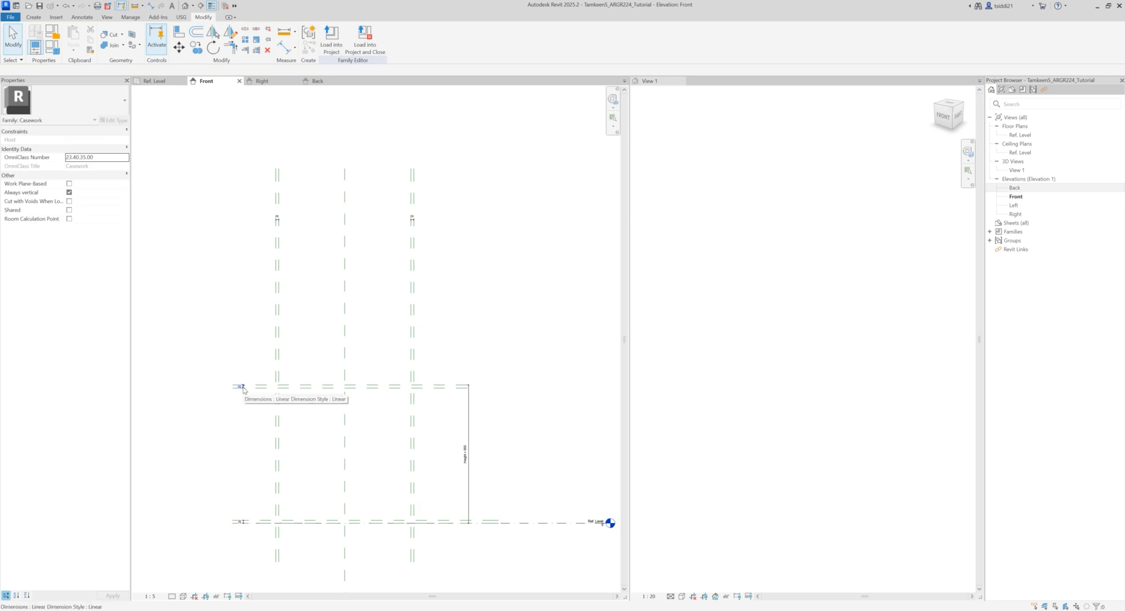
Step: Label the dimension between the Top plane and its copy with a new family type parameter named Frame Thickness
scroll(256, 381, "up", 3)
scroll(256, 381, "up", 1)
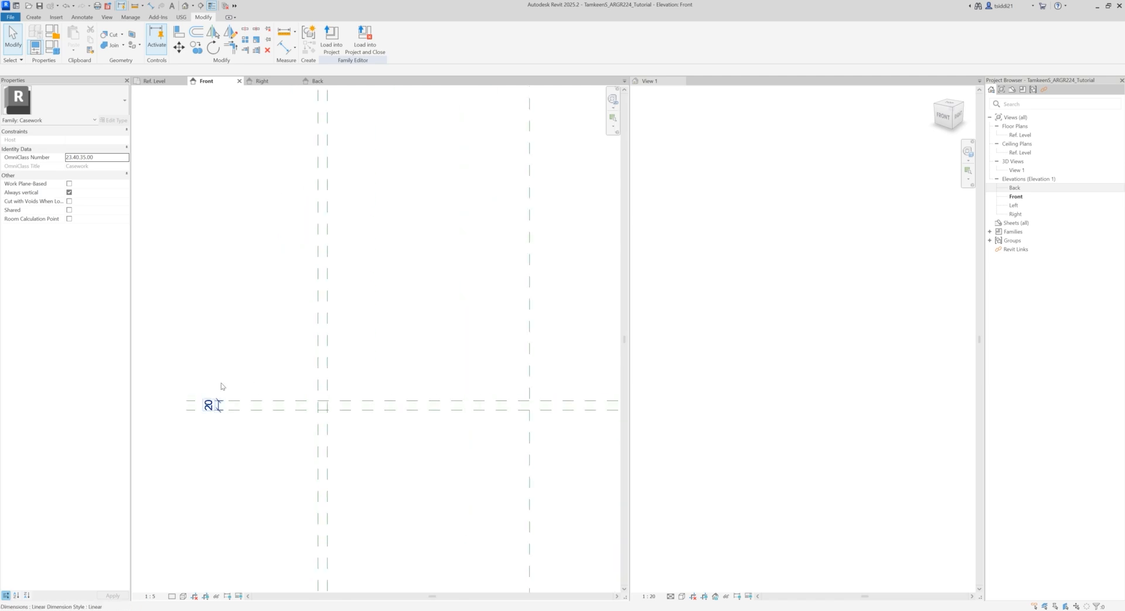
scroll(218, 363, "up", 1)
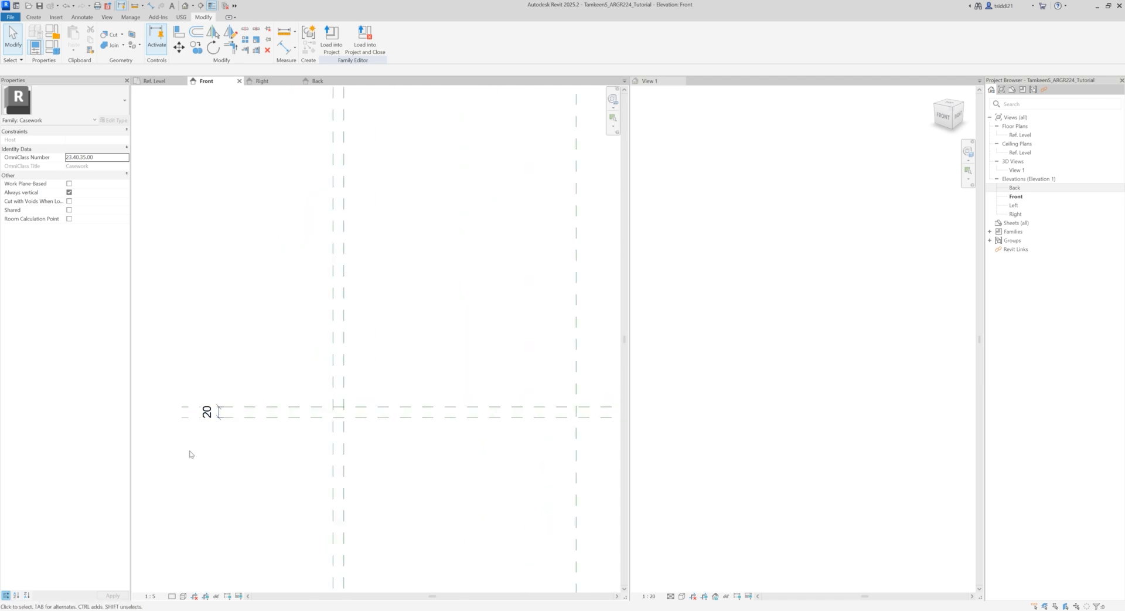
left_click(208, 415)
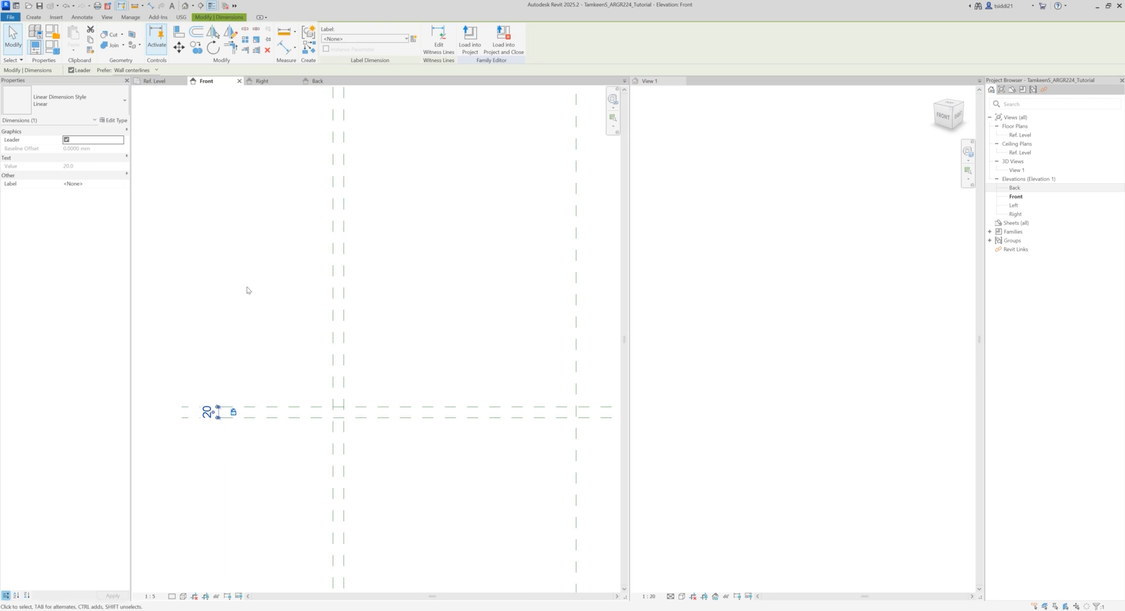
left_click(413, 38)
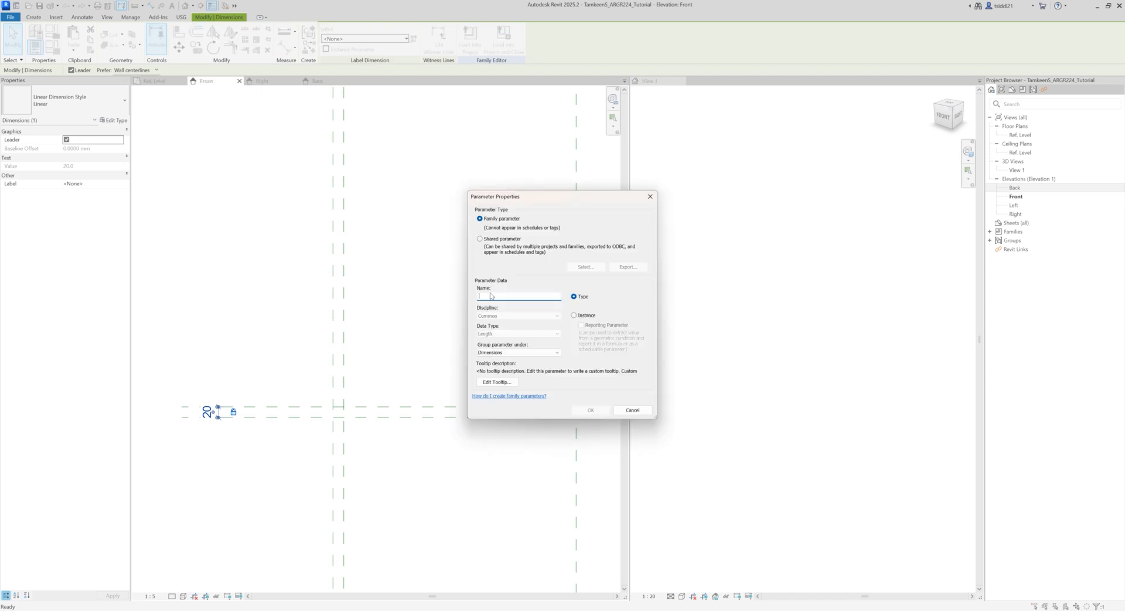
type("Frame Thickness")
left_click(591, 410)
Step: Assign the Frame Thickness parameter to the left, right and base gap dimensions together
scroll(422, 317, "down", 4)
left_click(422, 318)
middle_click_drag(425, 314, 357, 330)
left_click(338, 189)
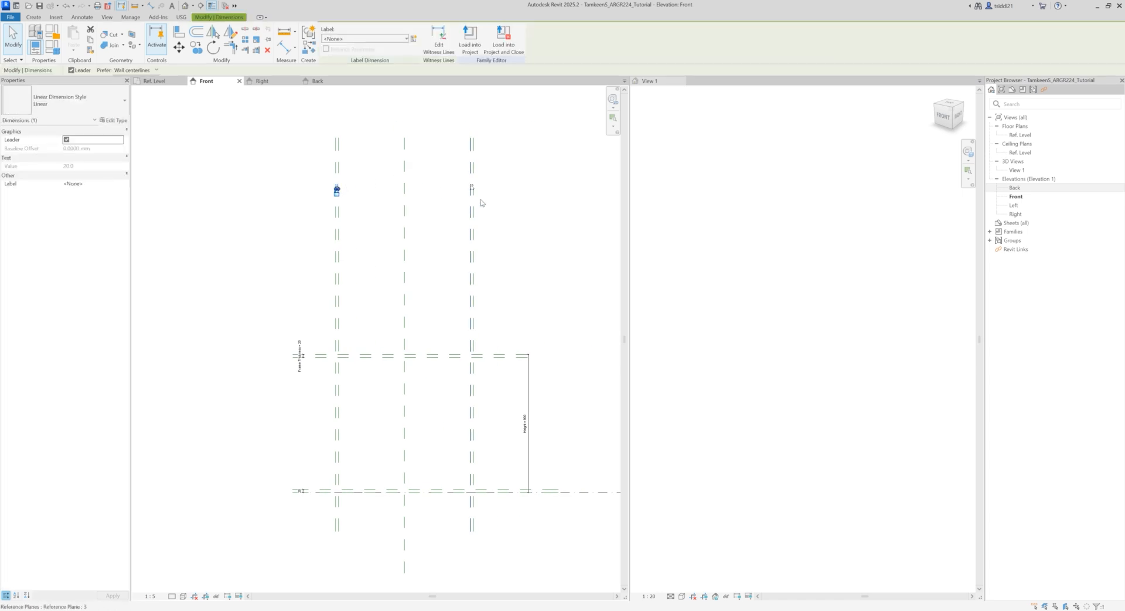
left_click(472, 188, "ctrl")
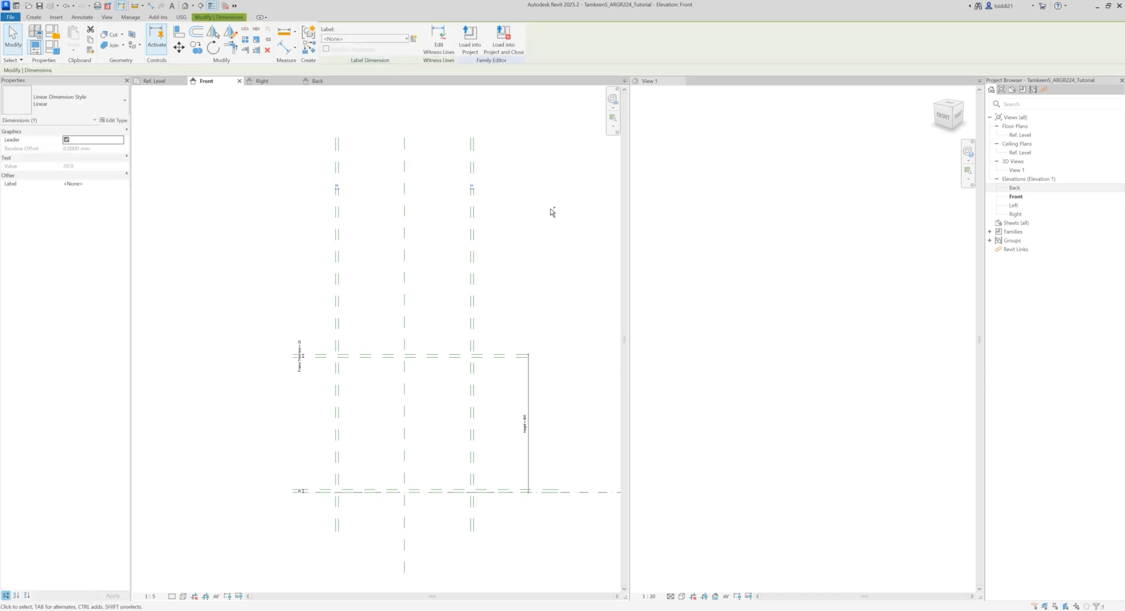
left_click(301, 491, "ctrl")
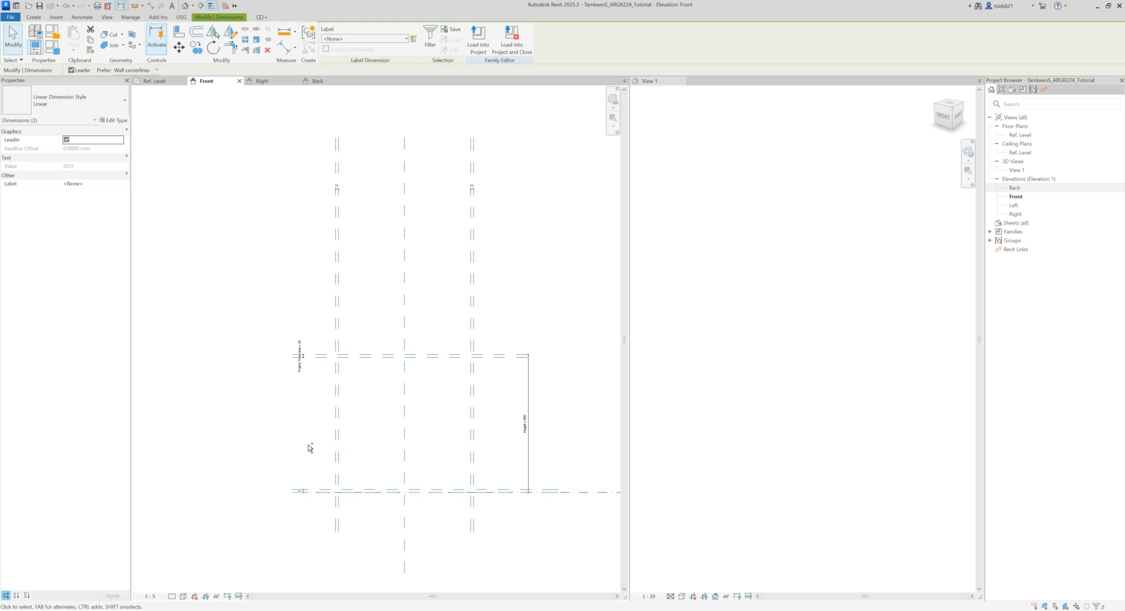
scroll(385, 408, "up", 1)
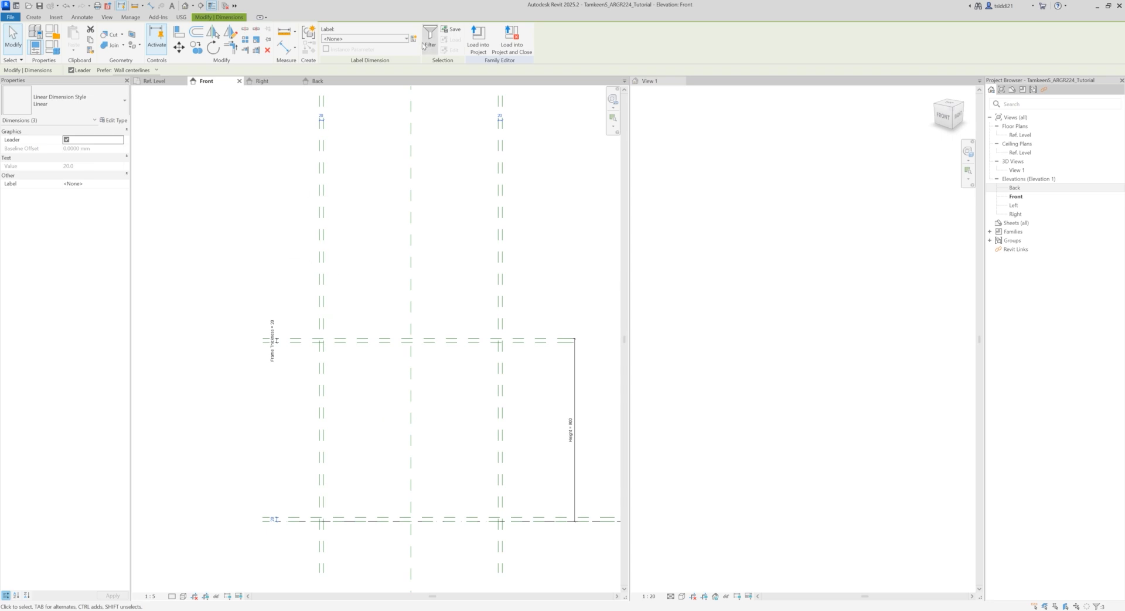
left_click(404, 38)
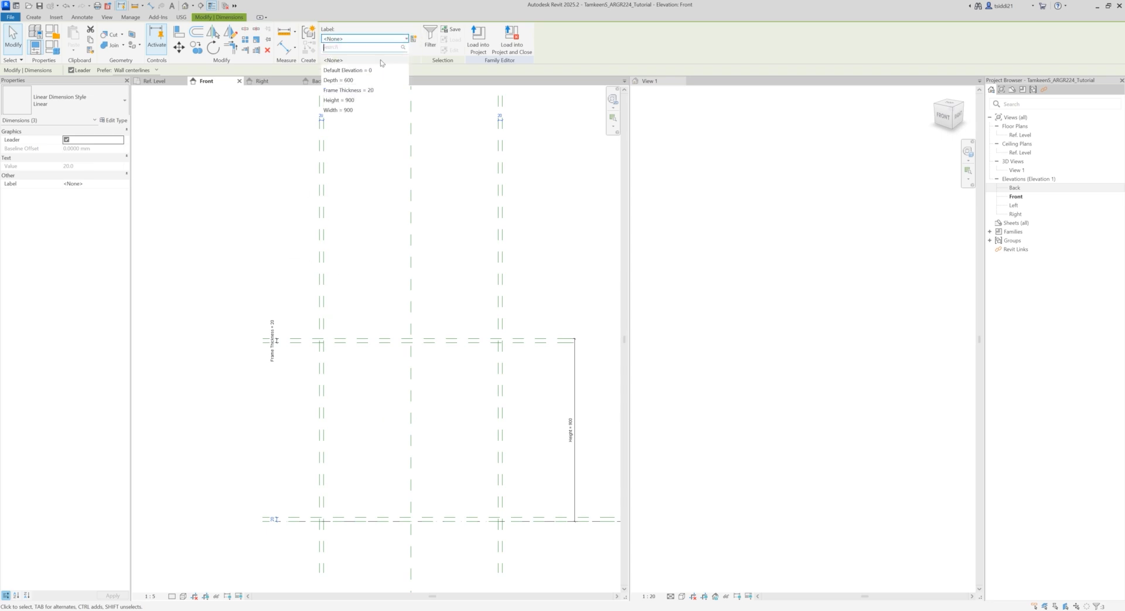
left_click(366, 91)
left_click(368, 278)
middle_click_drag(370, 268, 314, 271)
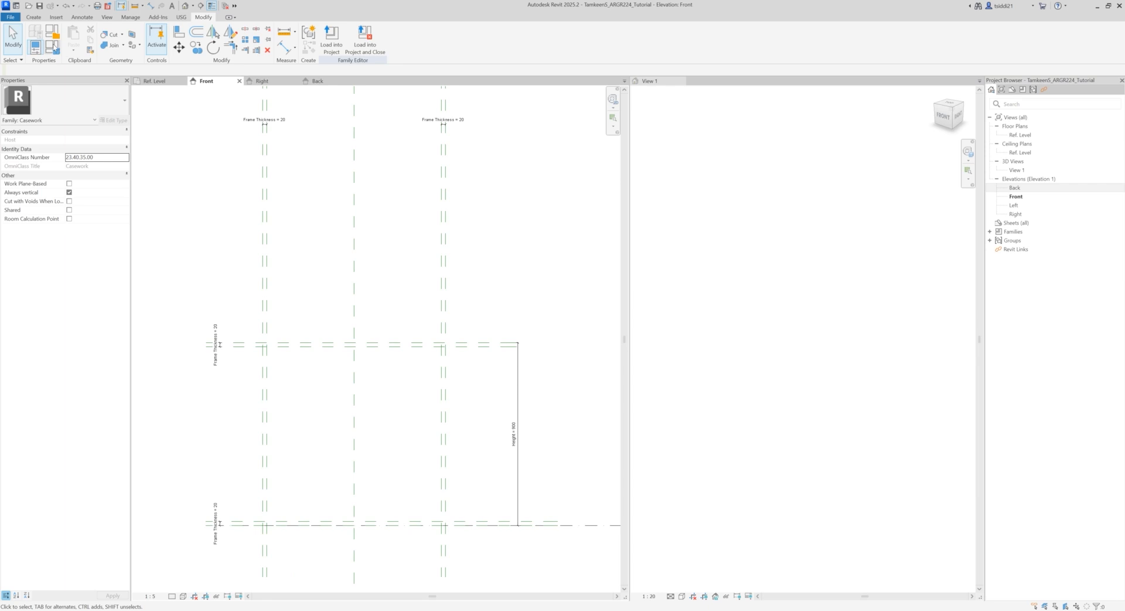
Step: Set the Frame Thickness parameter to 50 in the family types and apply it, keeping the elevation in view
left_click(53, 47)
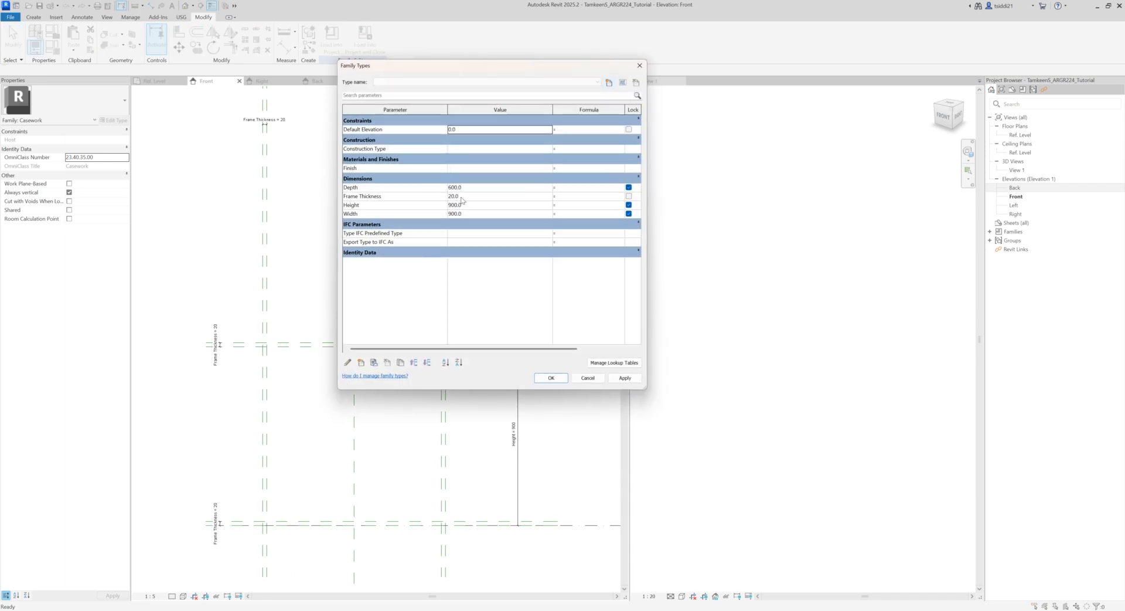
left_click(461, 197)
type("50")
left_click(625, 378)
left_click_drag(433, 65, 670, 133)
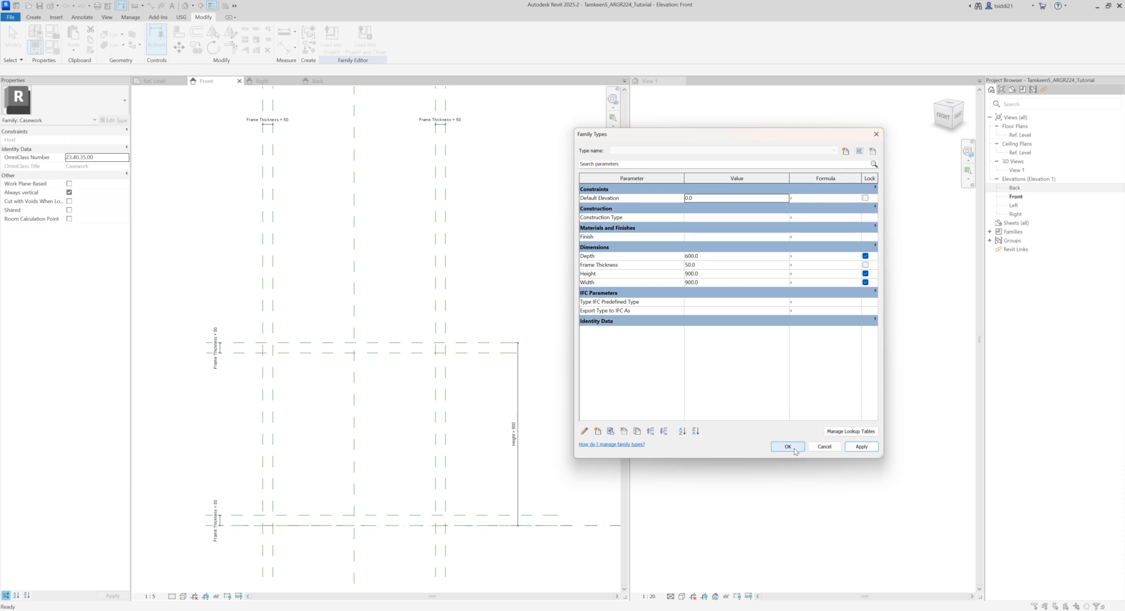
Step: Test the family by applying a Width of 1200, and return the Width to 900
left_click(709, 283)
type("1200")
left_click(866, 448)
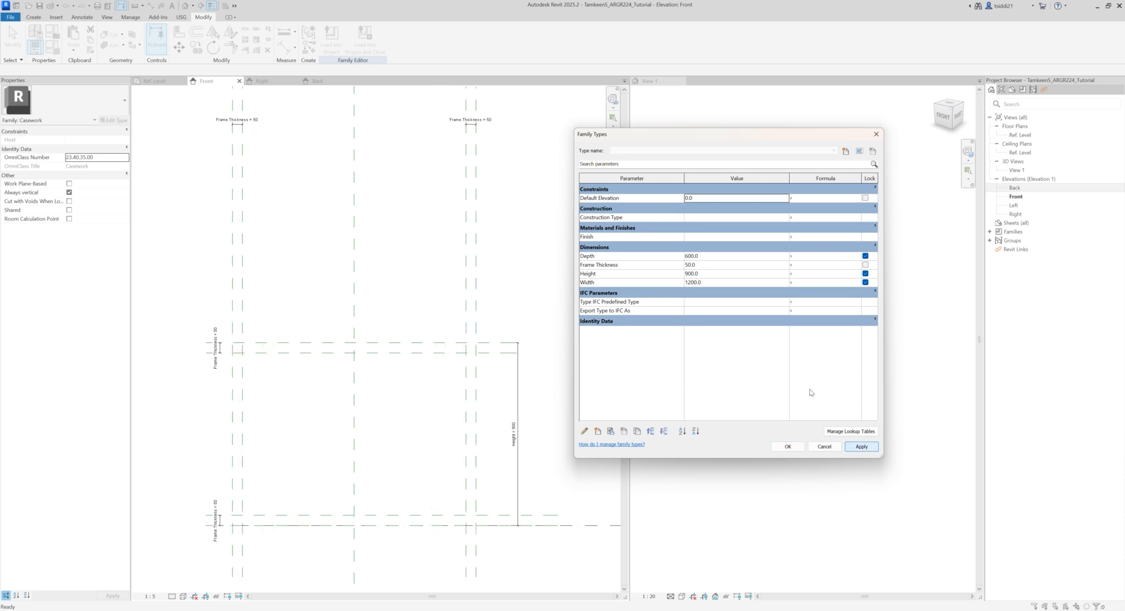
left_click(706, 283)
type("900")
key("Return")
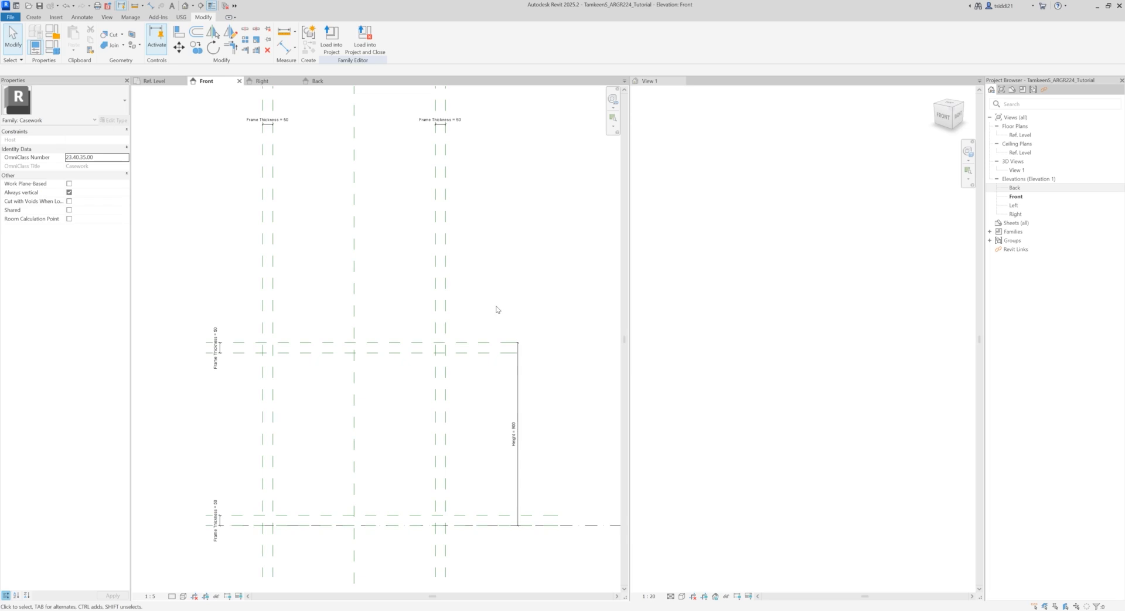
Step: Start an extrusion in the Front elevation and sketch a rectangle about 460 by 600 mm inside the inner reference planes
middle_click_drag(490, 316, 475, 264)
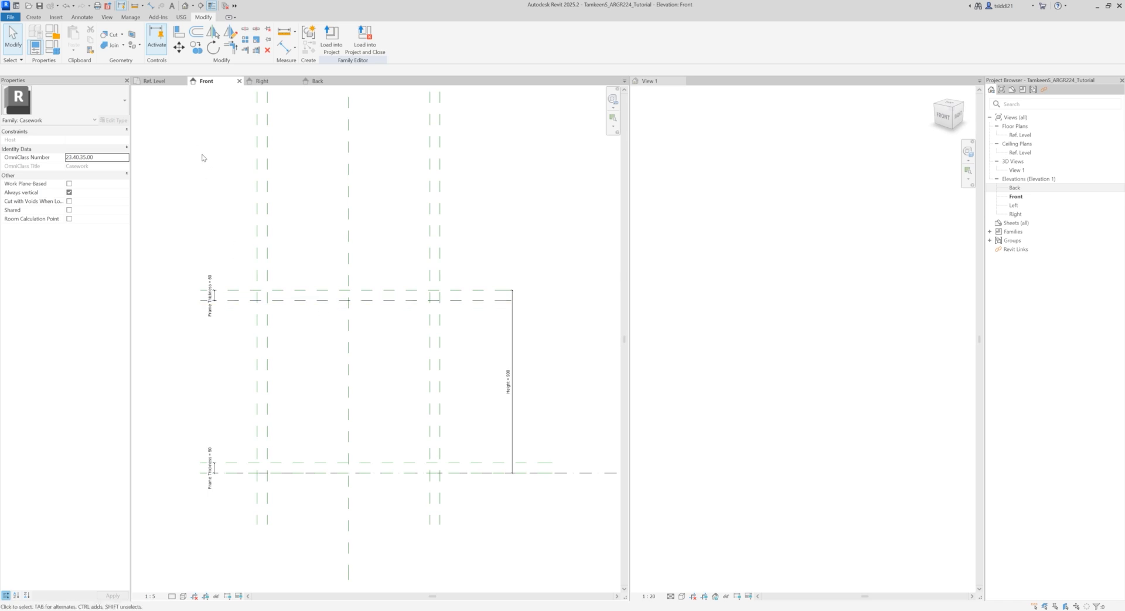
left_click(33, 17)
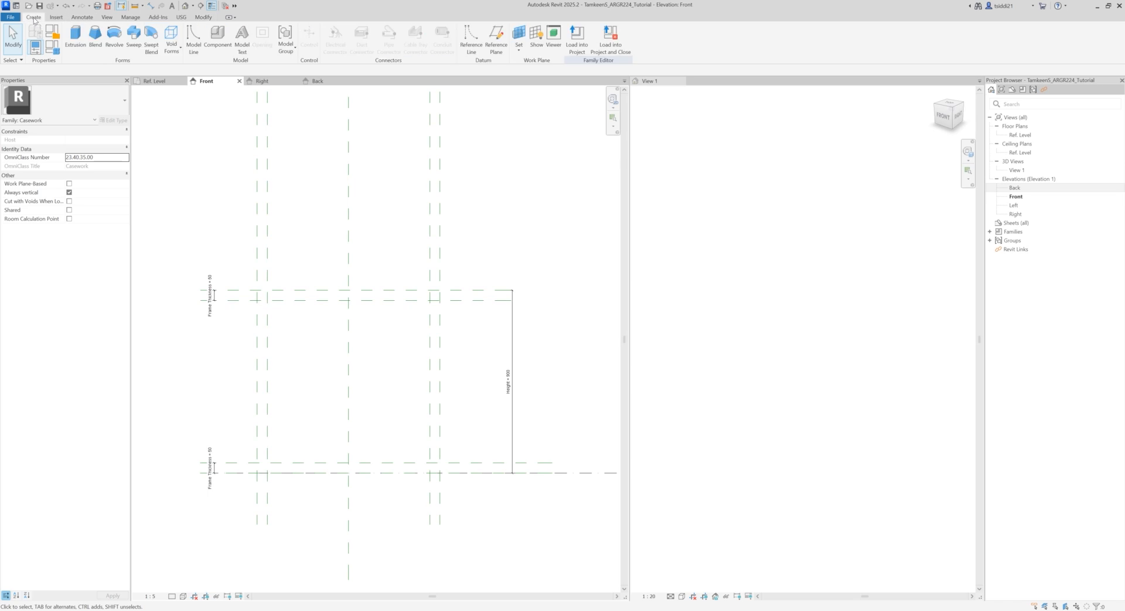
left_click(76, 36)
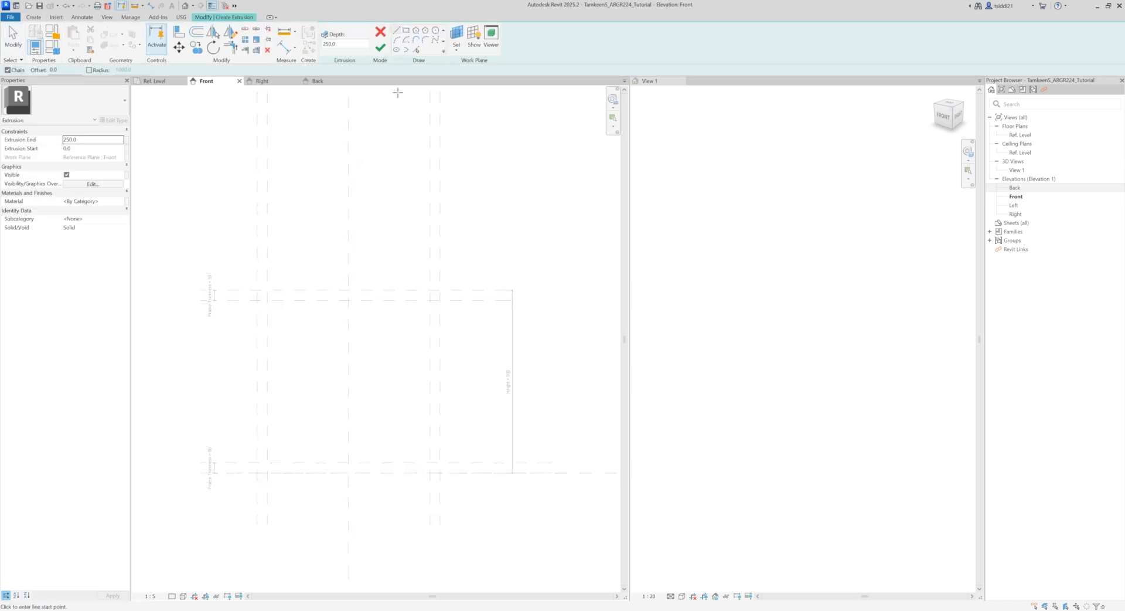
left_click(405, 30)
left_click(309, 322)
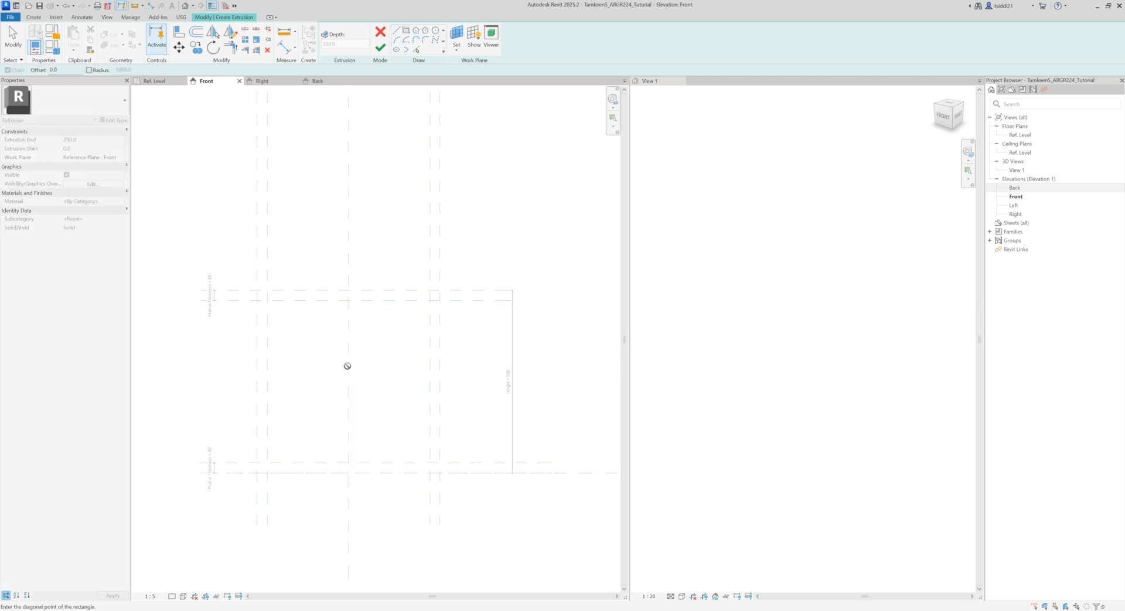
left_click(403, 444)
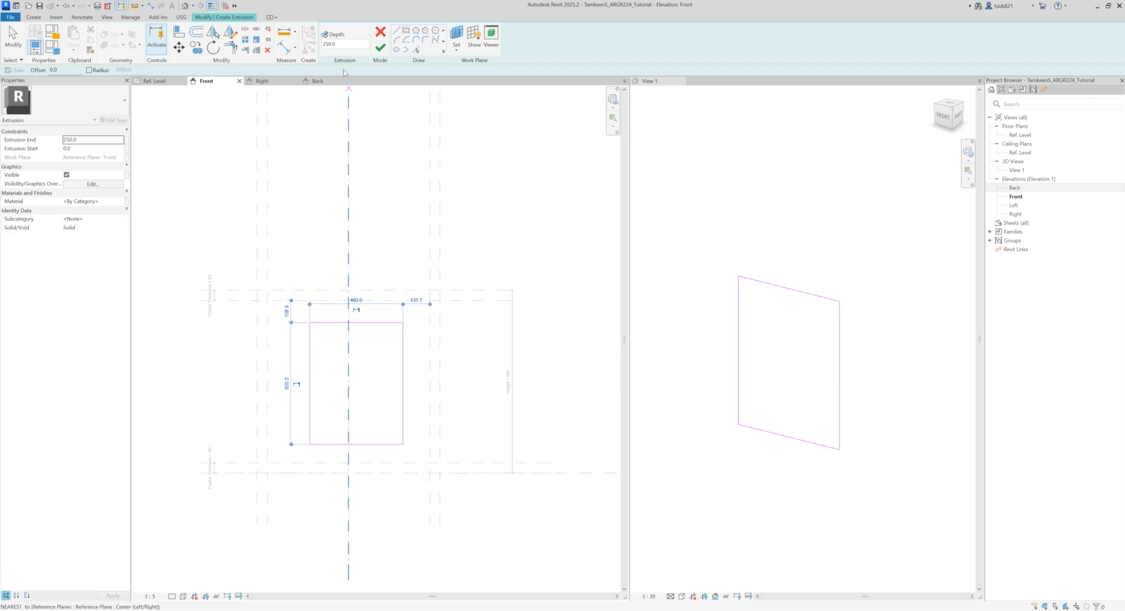
Step: Align the upper edge of the extrusion's rectangle to the Top reference plane
left_click(179, 34)
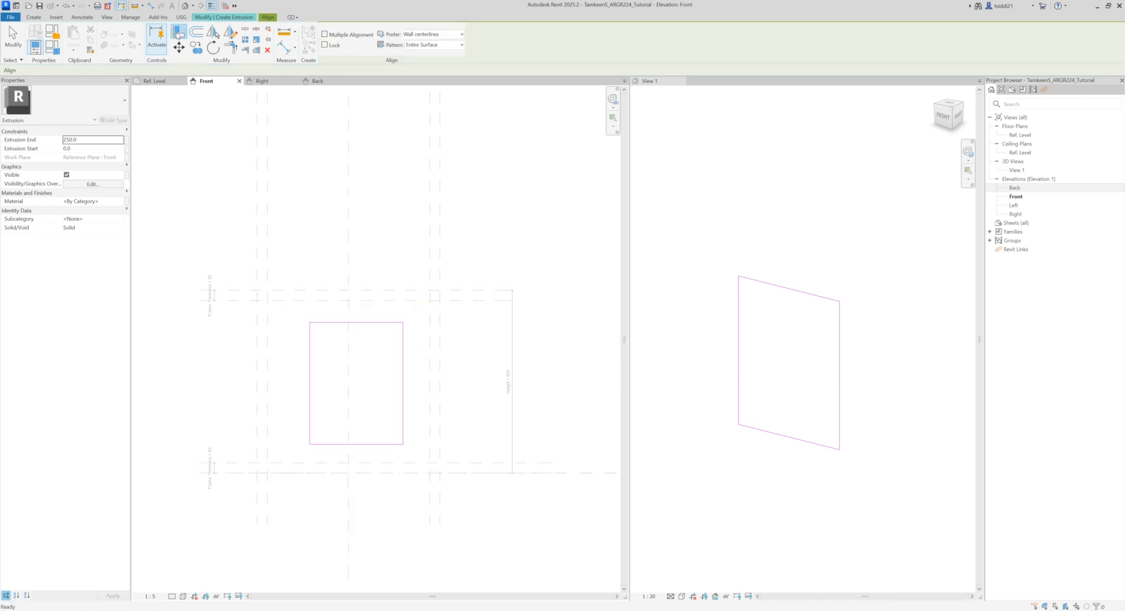
left_click(247, 291)
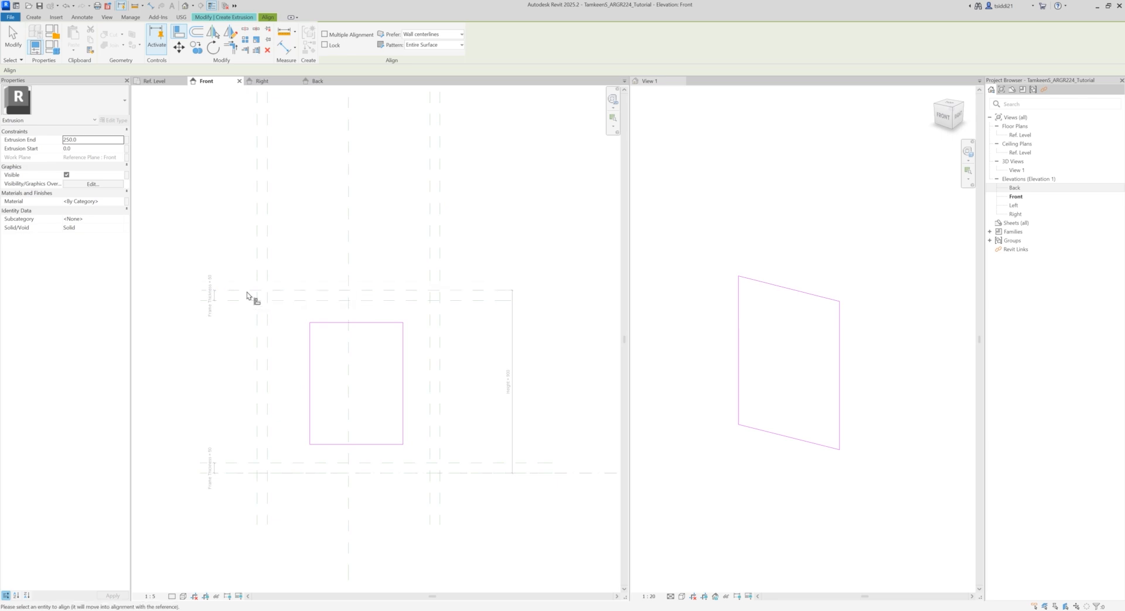
left_click(328, 323)
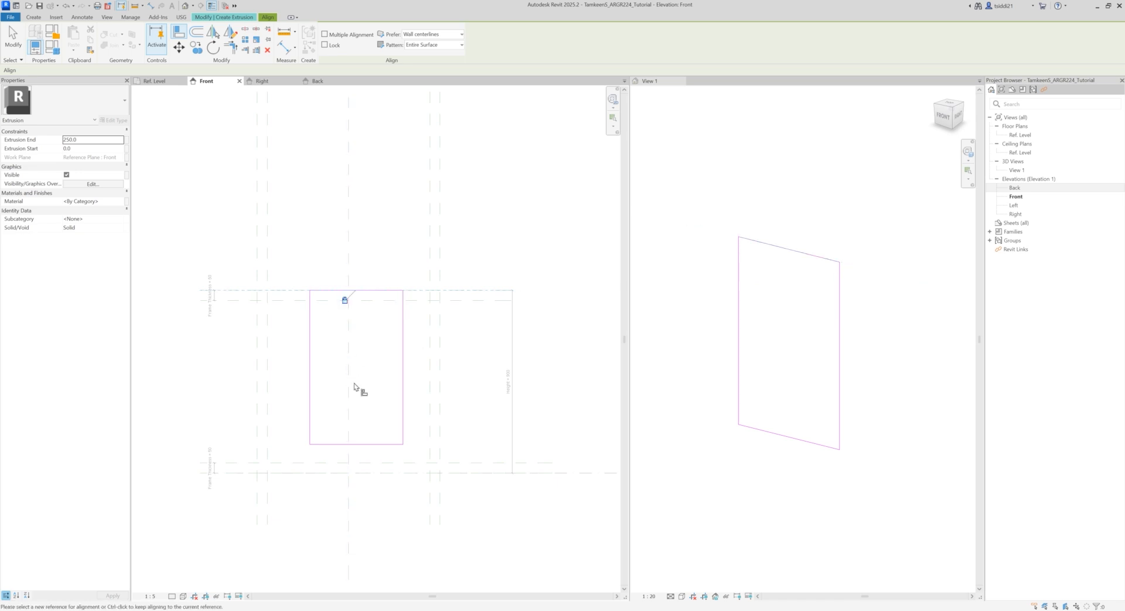
Step: Align the rectangle's right, lower and left edges to the outer reference planes, locking the two side alignments
left_click(443, 259)
left_click(403, 340)
left_click(430, 295)
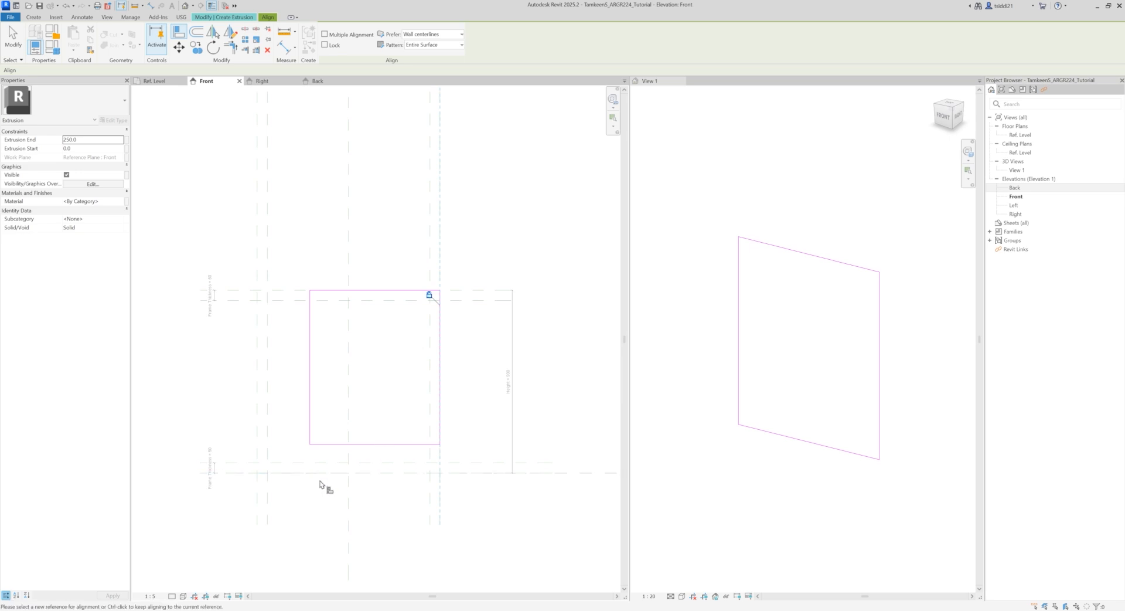
left_click(201, 476)
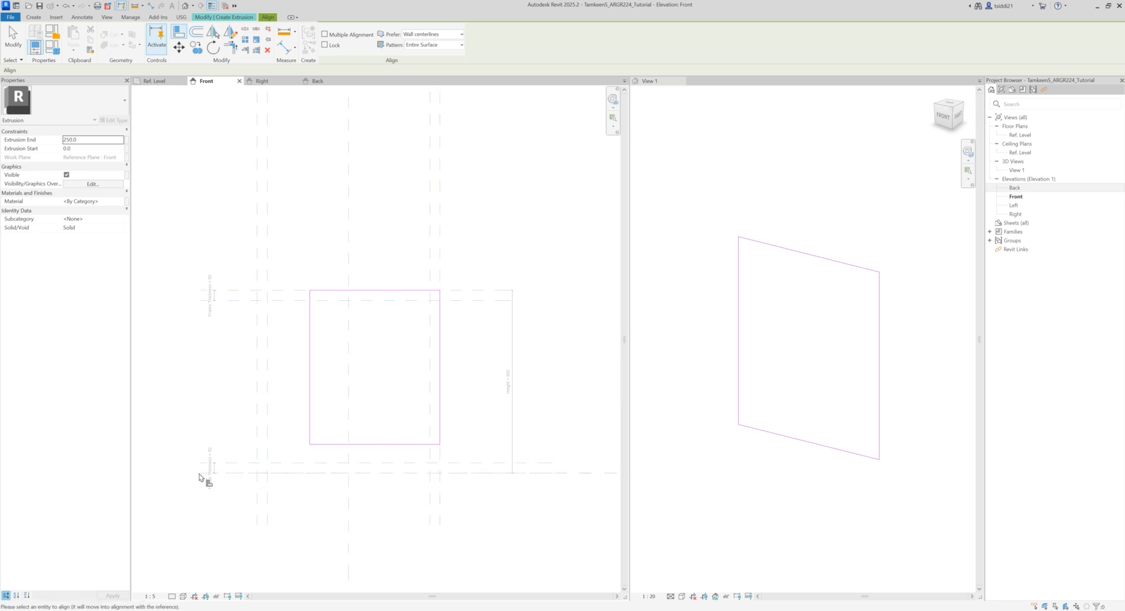
left_click(330, 444)
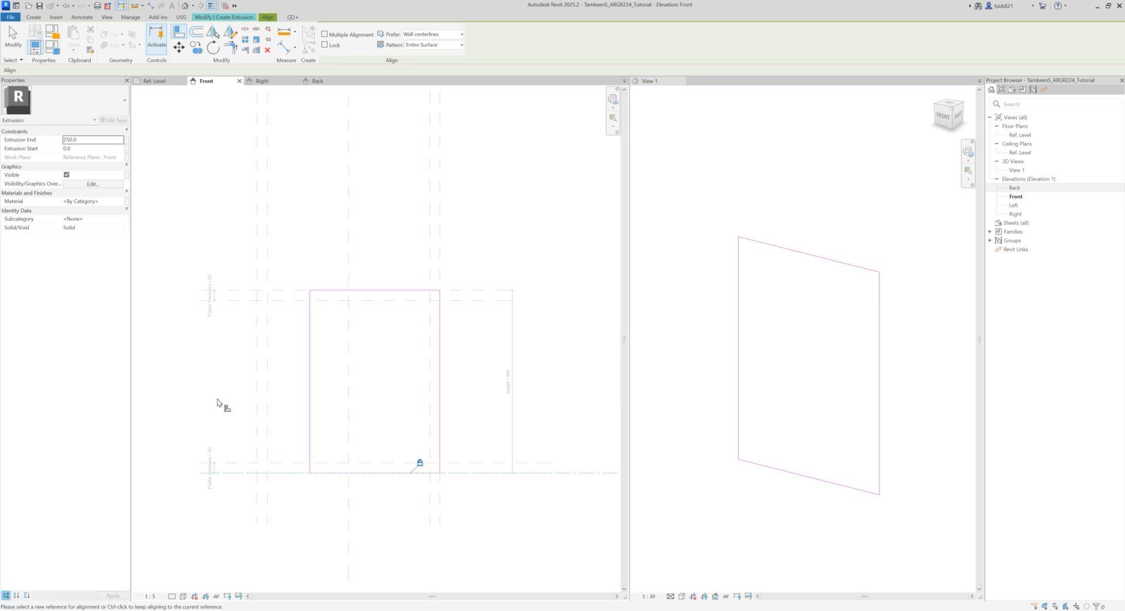
left_click(257, 418)
left_click(311, 399)
left_click(268, 316)
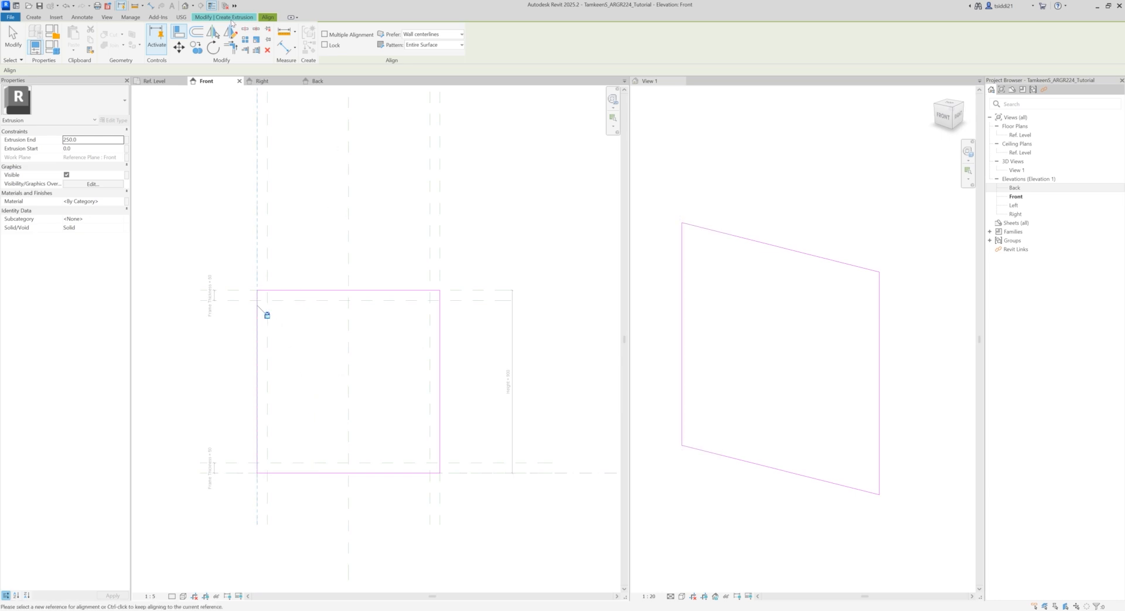
Step: Finish the sketch as a solid extrusion 250 mm deep and clear the selection in the Front elevation
left_click(232, 18)
left_click(329, 48)
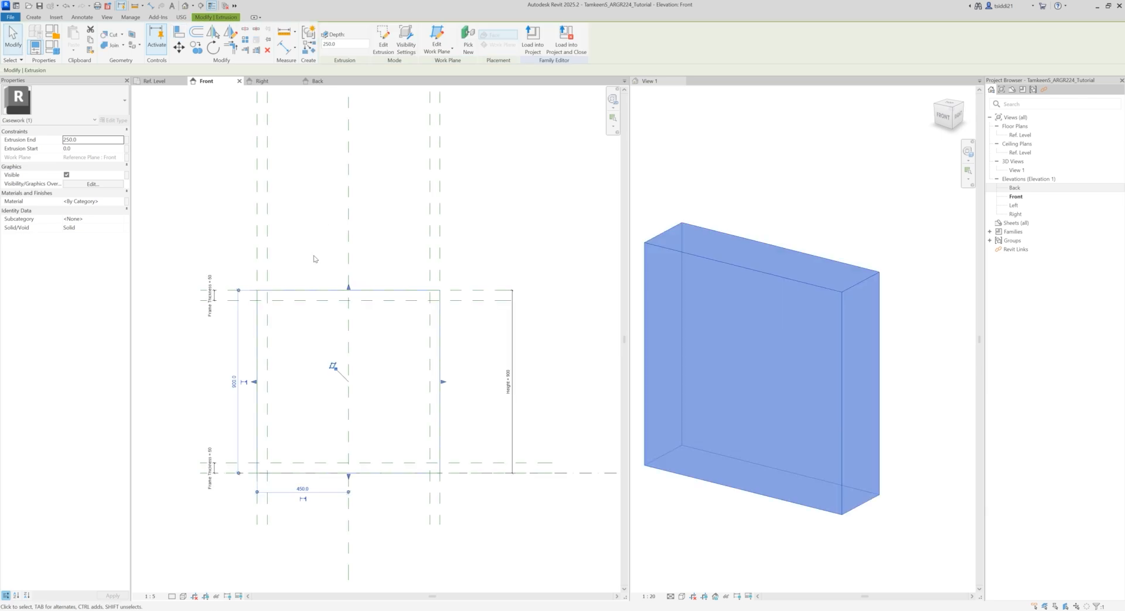
left_click(752, 182)
middle_click_drag(773, 208, 797, 197)
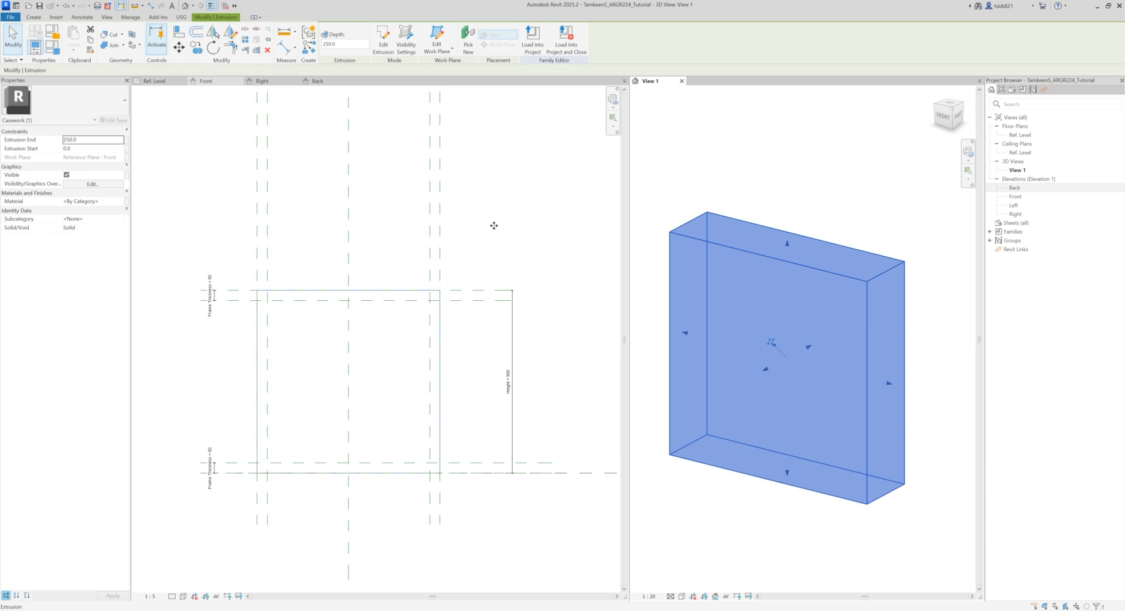
left_click(166, 319)
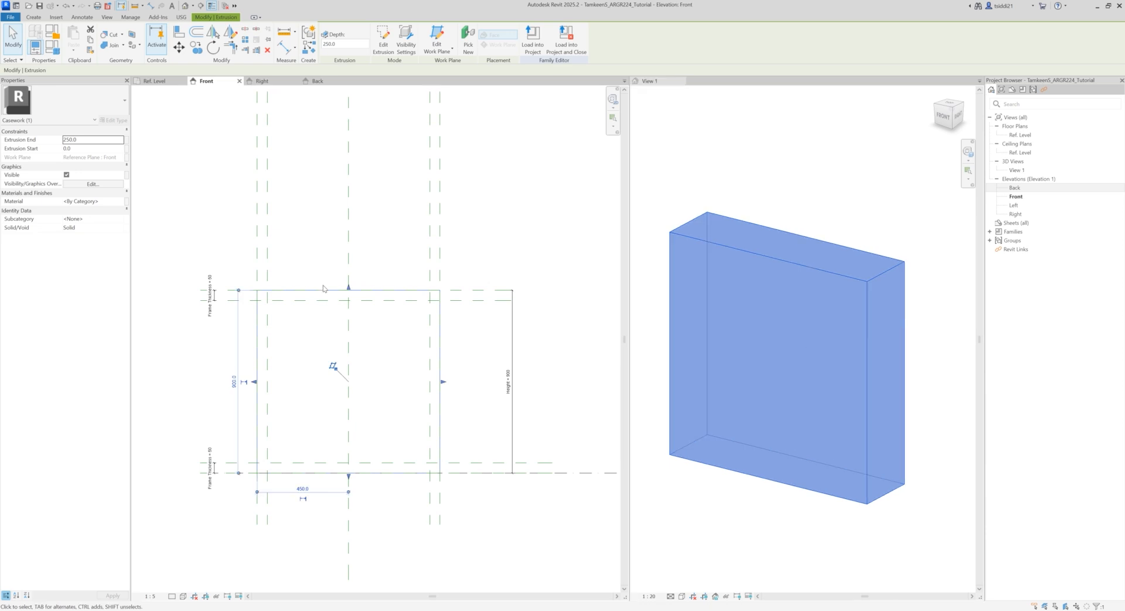
left_click(178, 350)
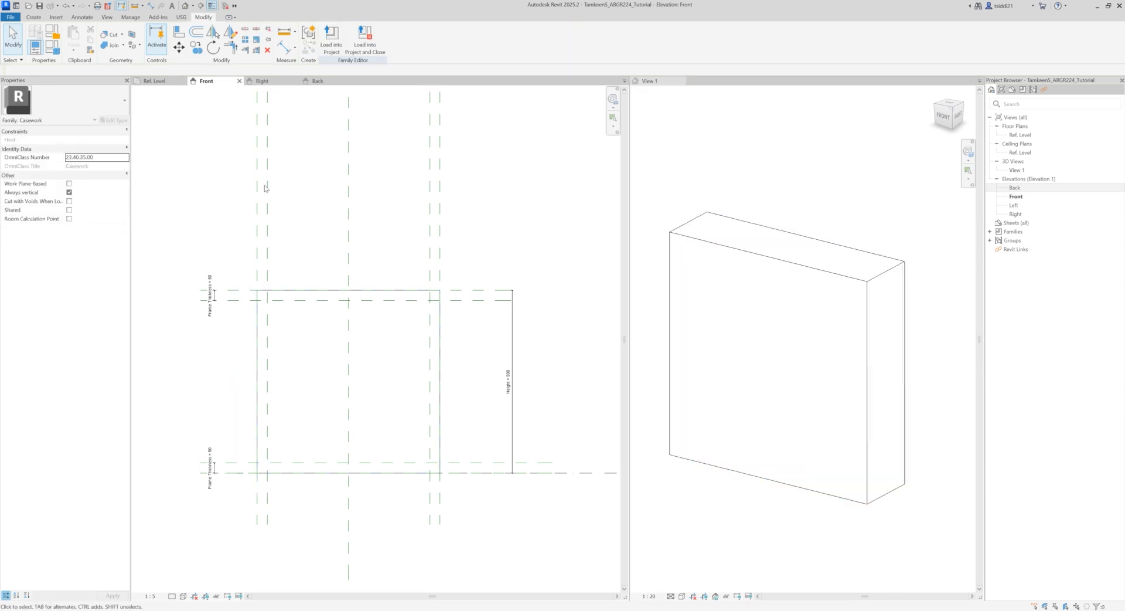
Step: Edit the extrusion's sketch and add a rectangle about 560 by 660 mm inside the outer one
left_click(309, 290)
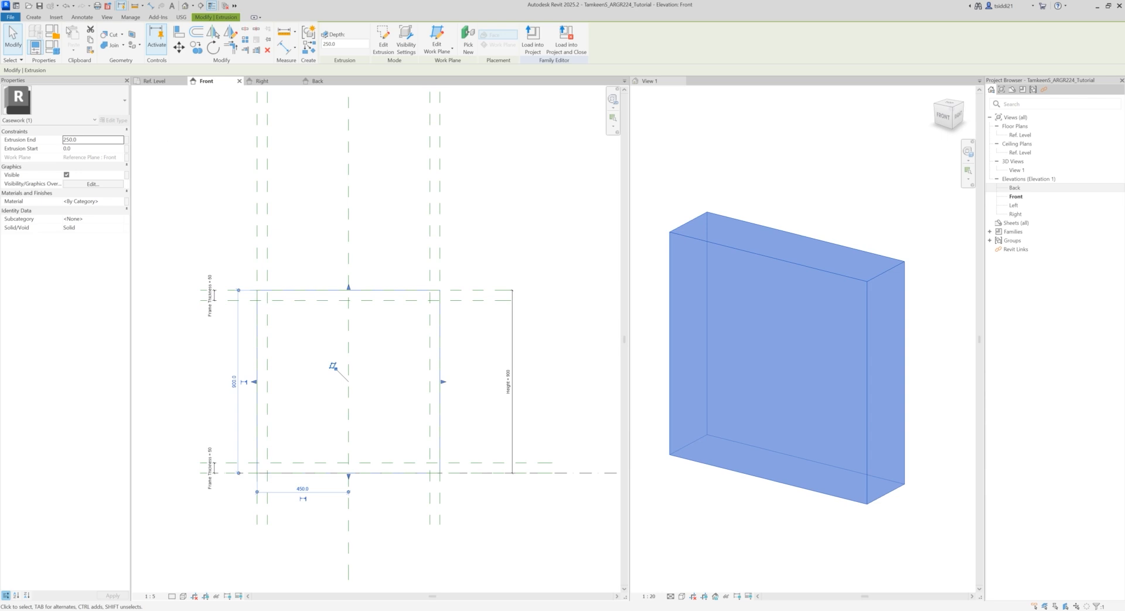
left_click(383, 40)
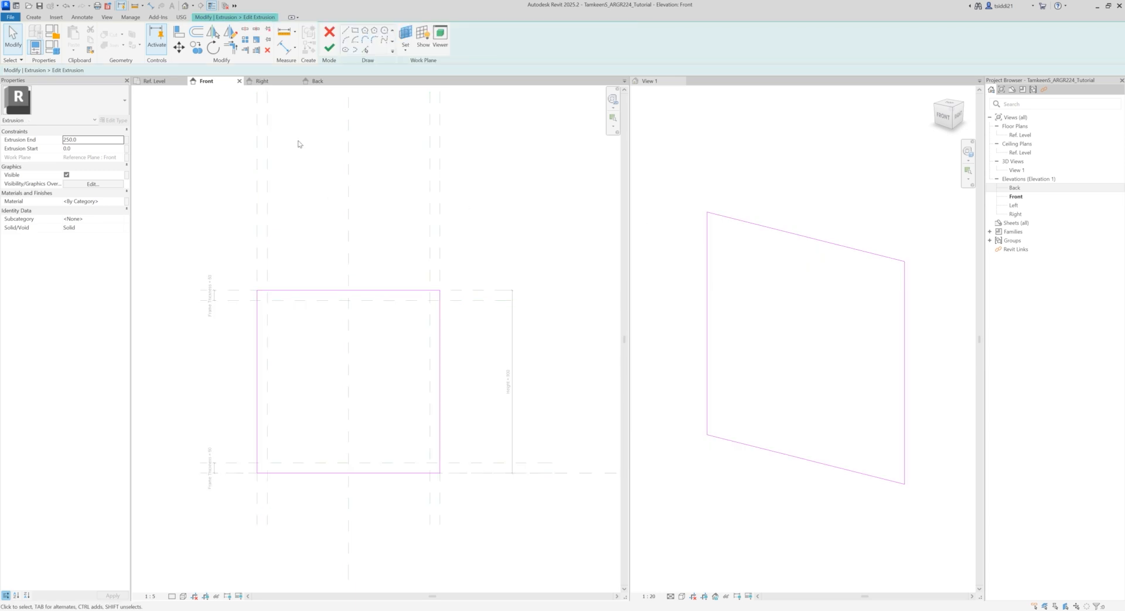
left_click(355, 30)
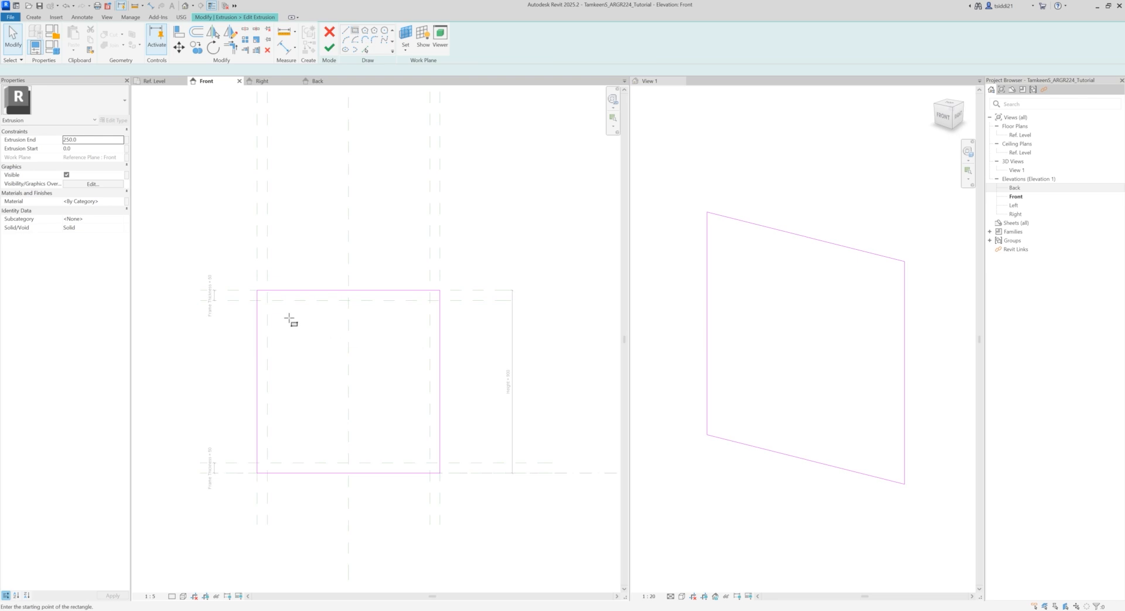
left_click(290, 316)
left_click(404, 450)
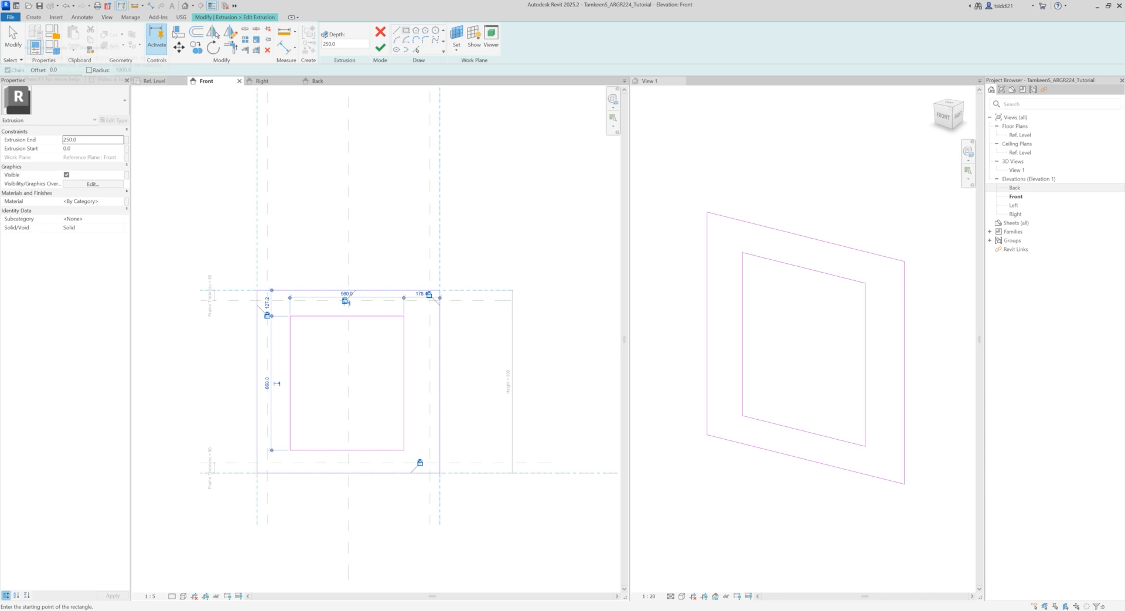
Step: Align the inner rectangle's upper, right, lower and left edges to the four inner frame-thickness reference planes
left_click(179, 32)
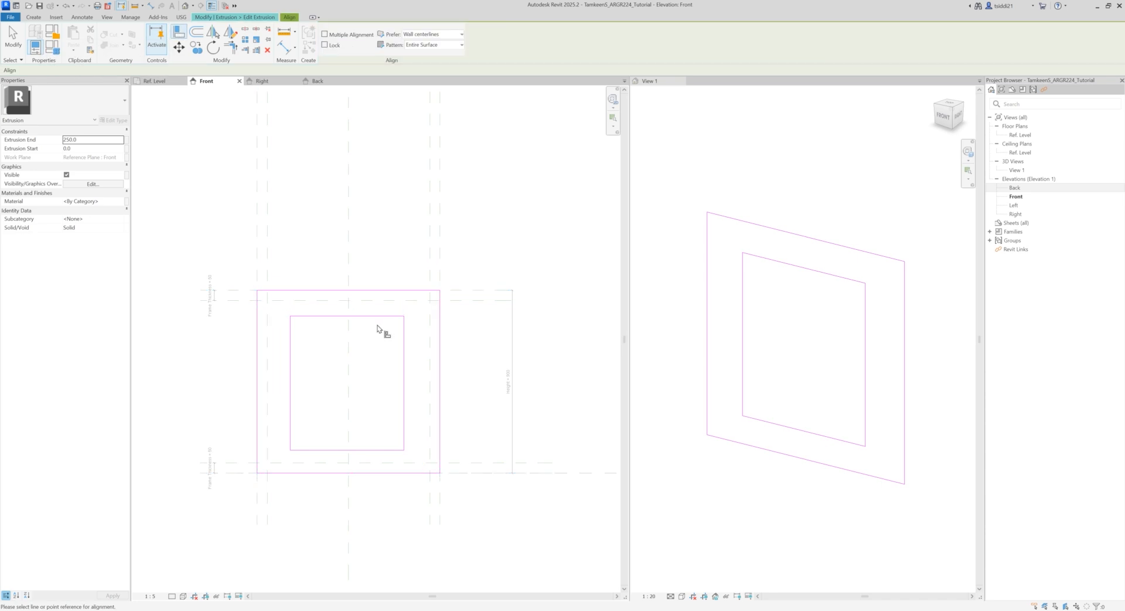
left_click(238, 300)
left_click(341, 316)
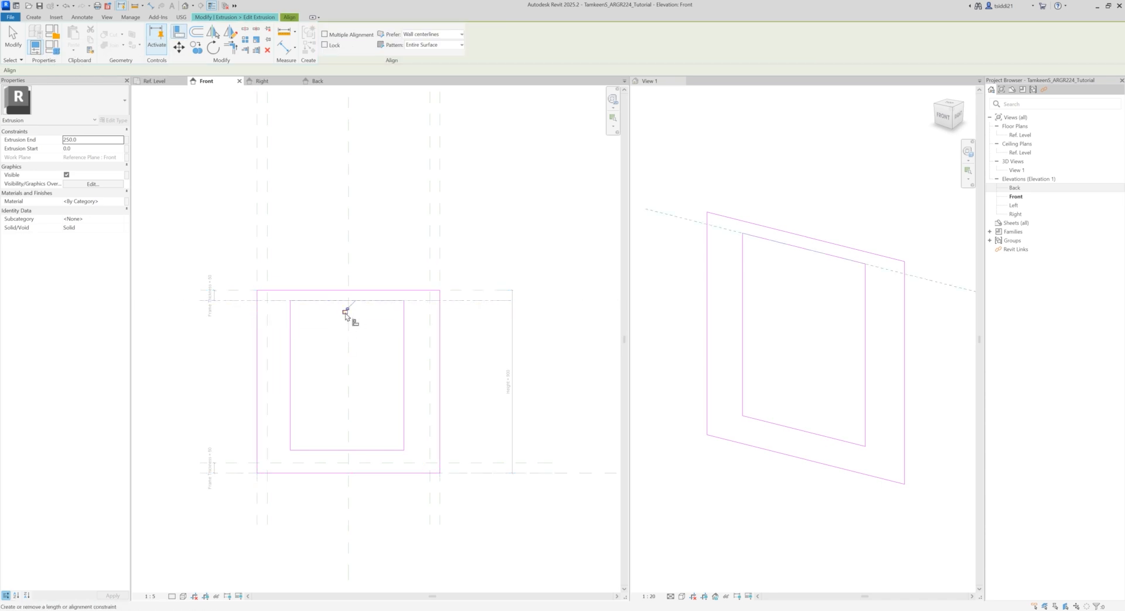
left_click(431, 270)
left_click(407, 380)
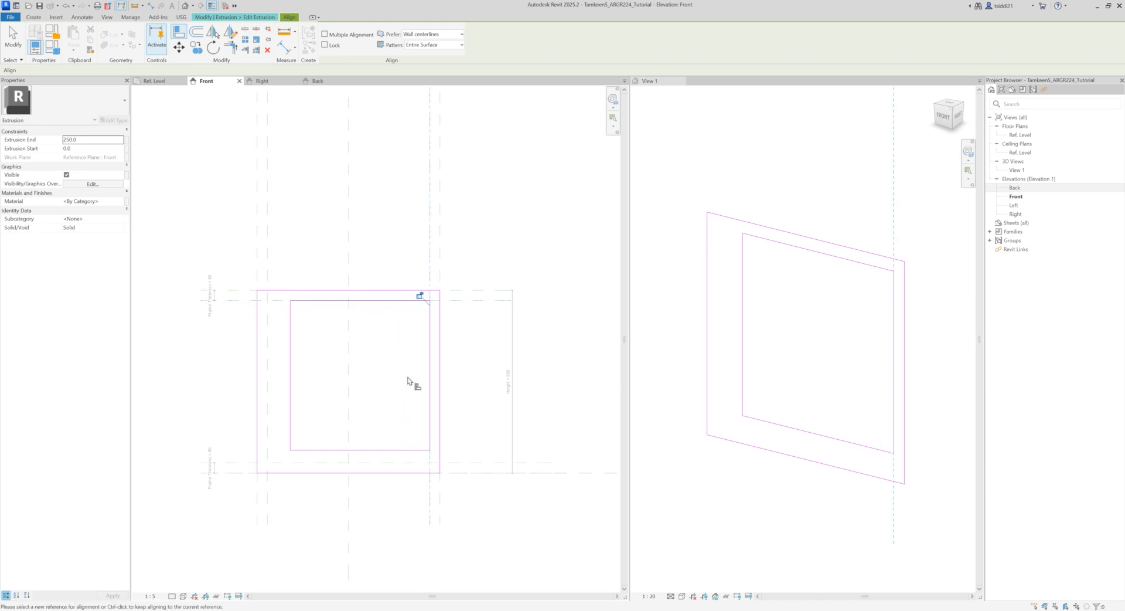
left_click(230, 463)
left_click(355, 450)
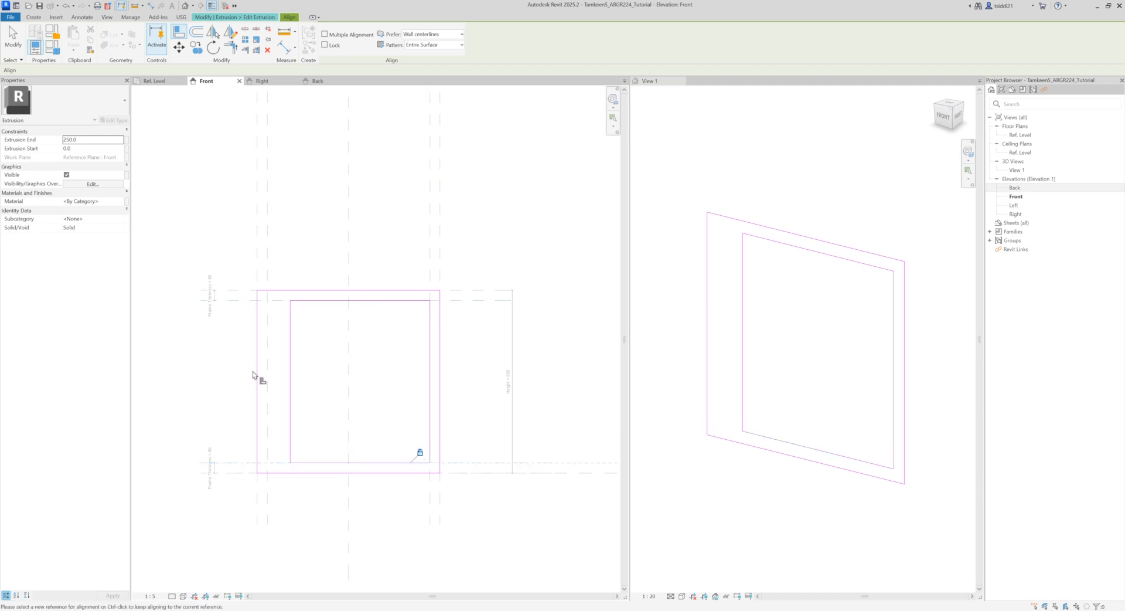
left_click(269, 275)
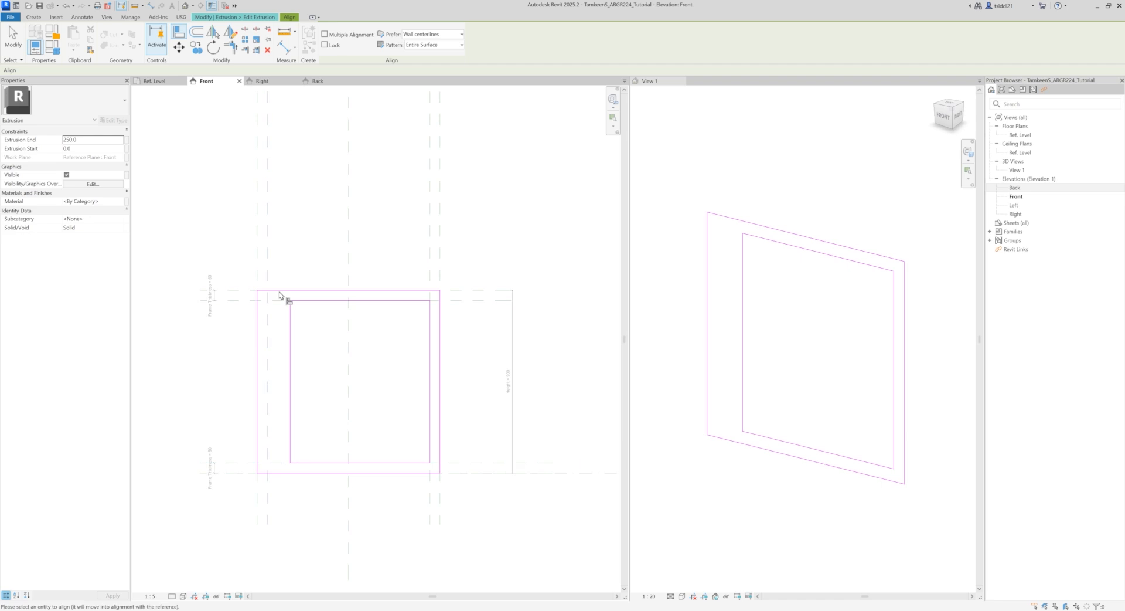
left_click(296, 378)
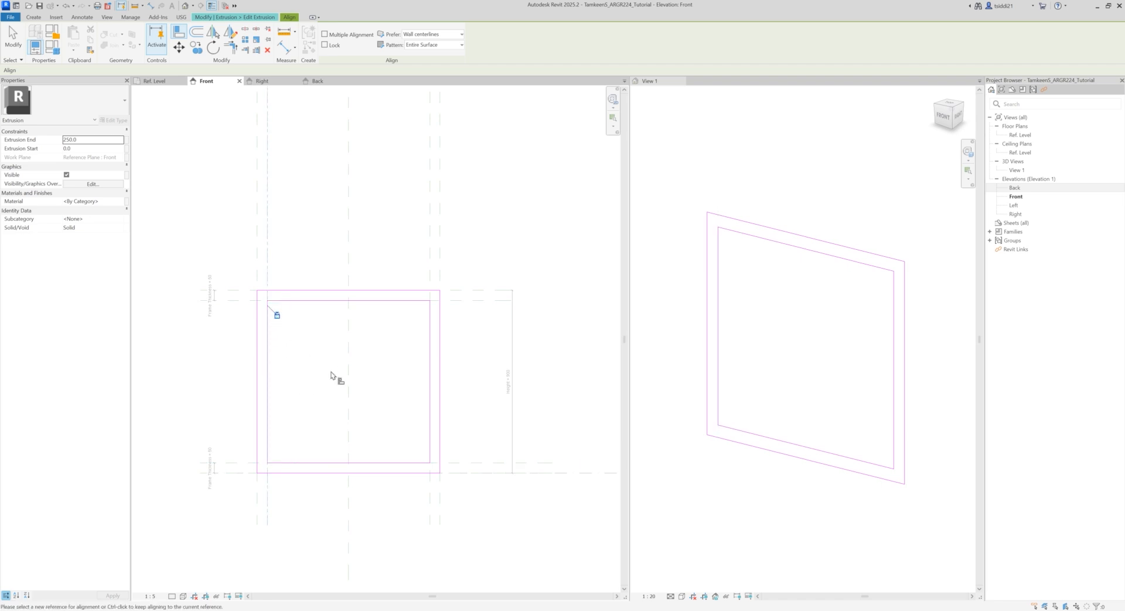
Step: Finish editing the extrusion as a hollow frame and inspect it in the 3D view
key("Escape")
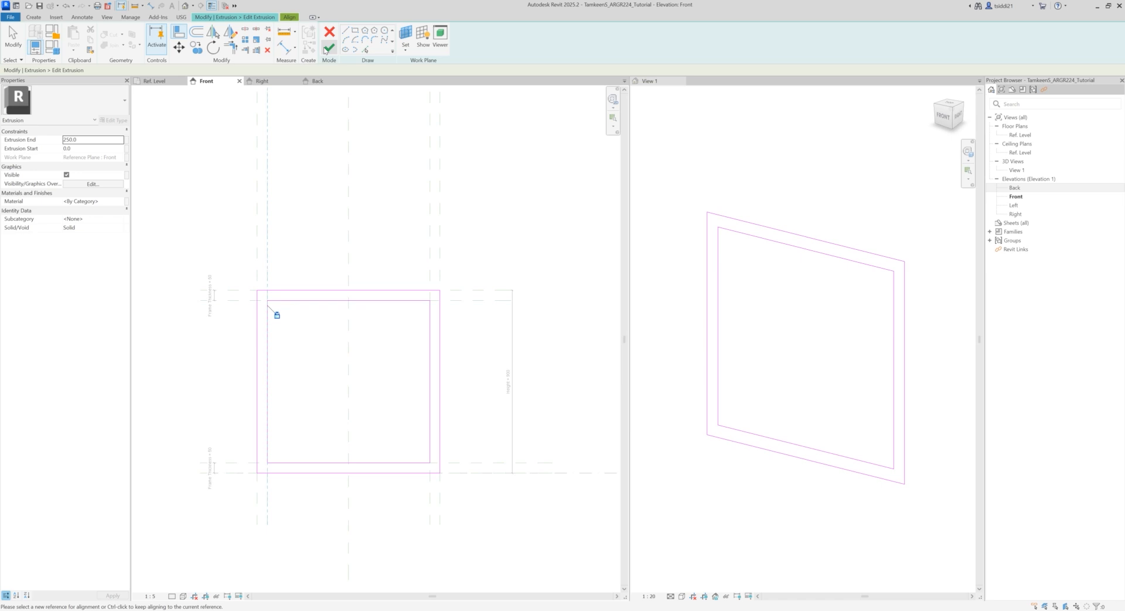
left_click(330, 47)
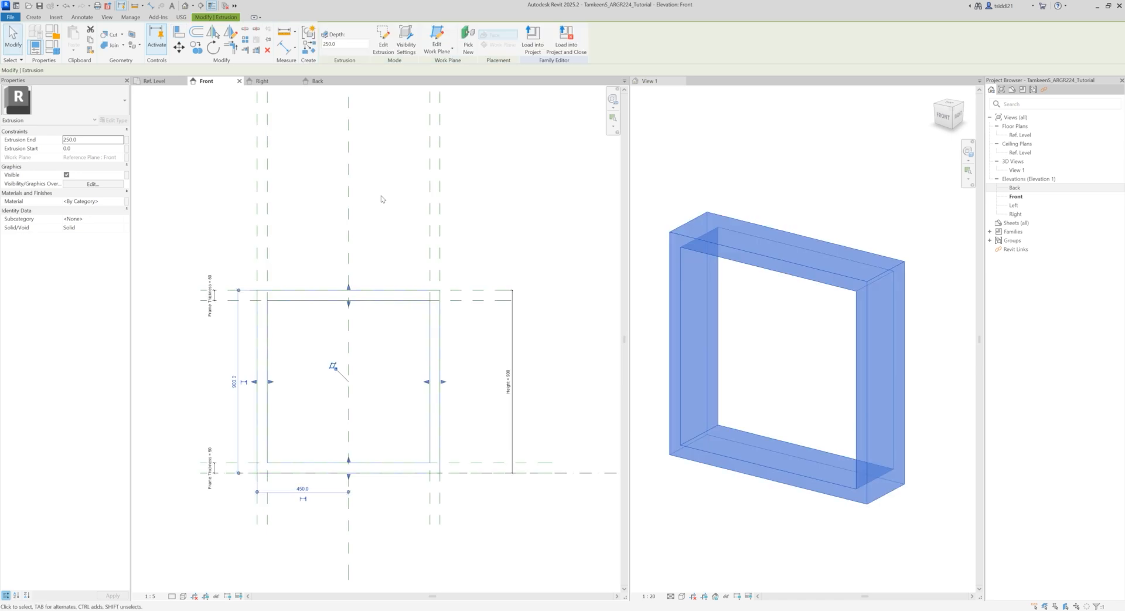
left_click(527, 216)
left_click(769, 511)
mouse_move(769, 511)
middle_mouse_down("shift")
mouse_move(698, 460)
mouse_move(776, 419)
mouse_move(773, 515)
mouse_move(759, 521)
mouse_move(751, 459)
mouse_move(738, 478)
mouse_move(747, 467)
mouse_move(791, 485)
mouse_move(774, 491)
middle_mouse_up("shift")
left_click(479, 206)
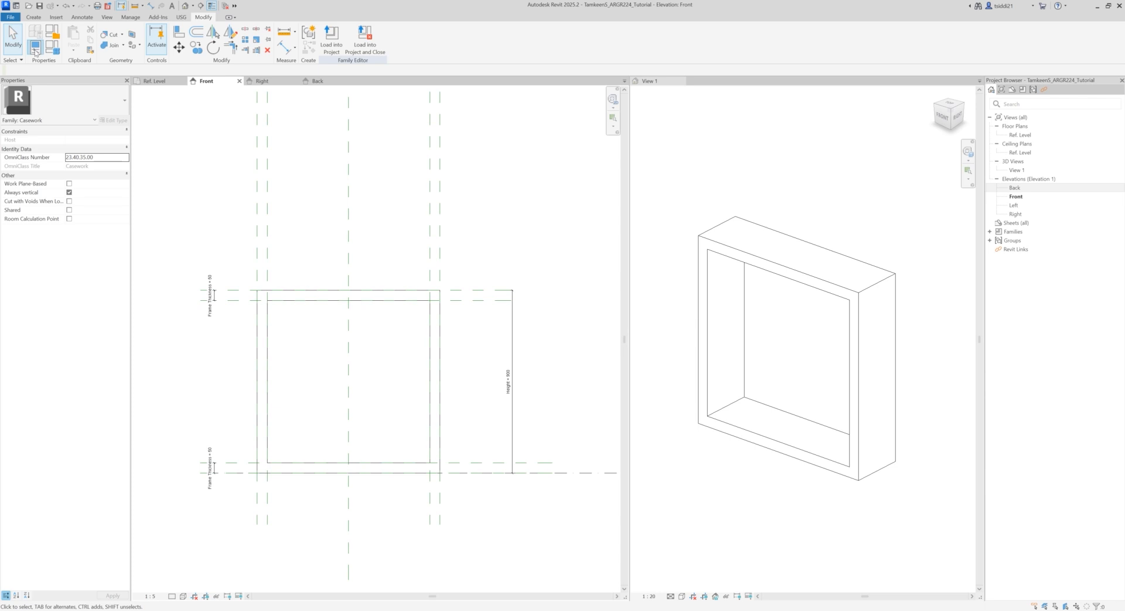
Step: Set the Height parameter to 1200 in the family types and apply it, keeping the 3D view visible
key("f")
key("t")
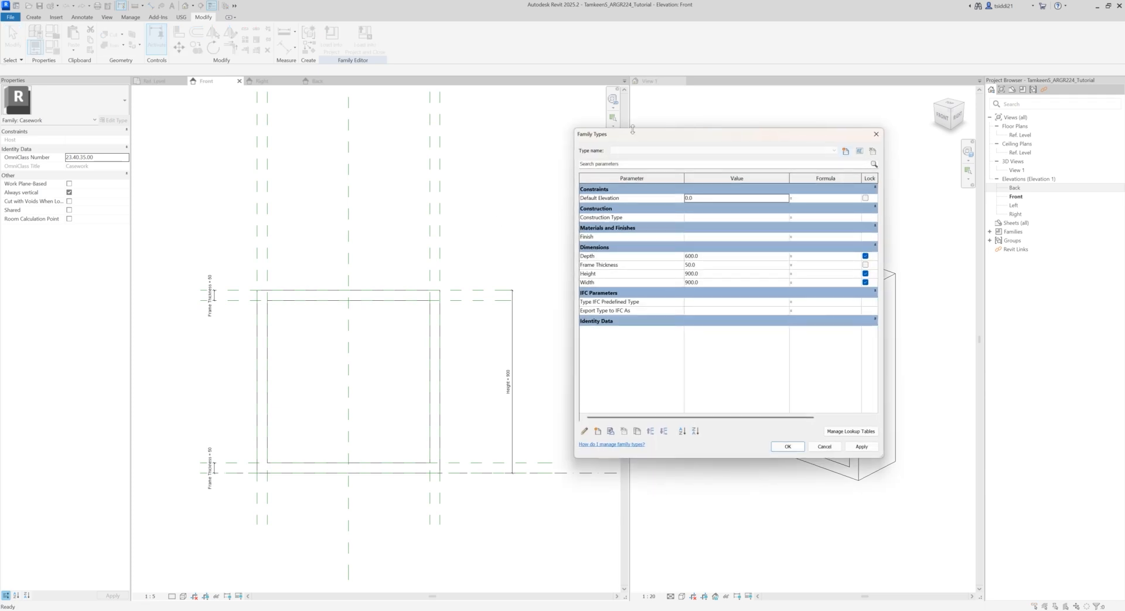
left_click_drag(628, 137, 419, 114)
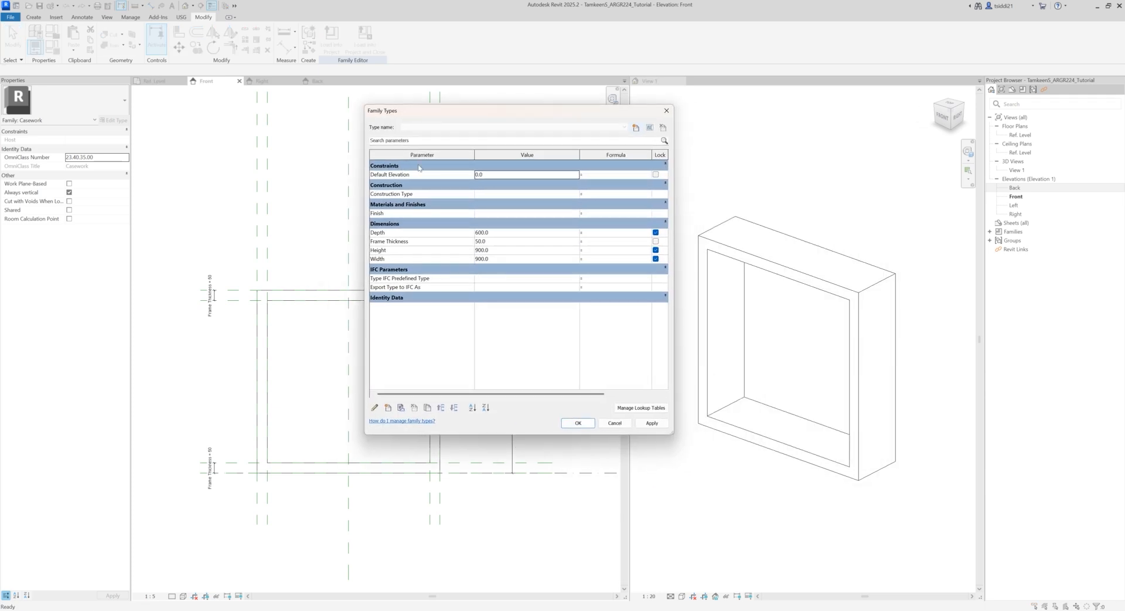
left_click(505, 233)
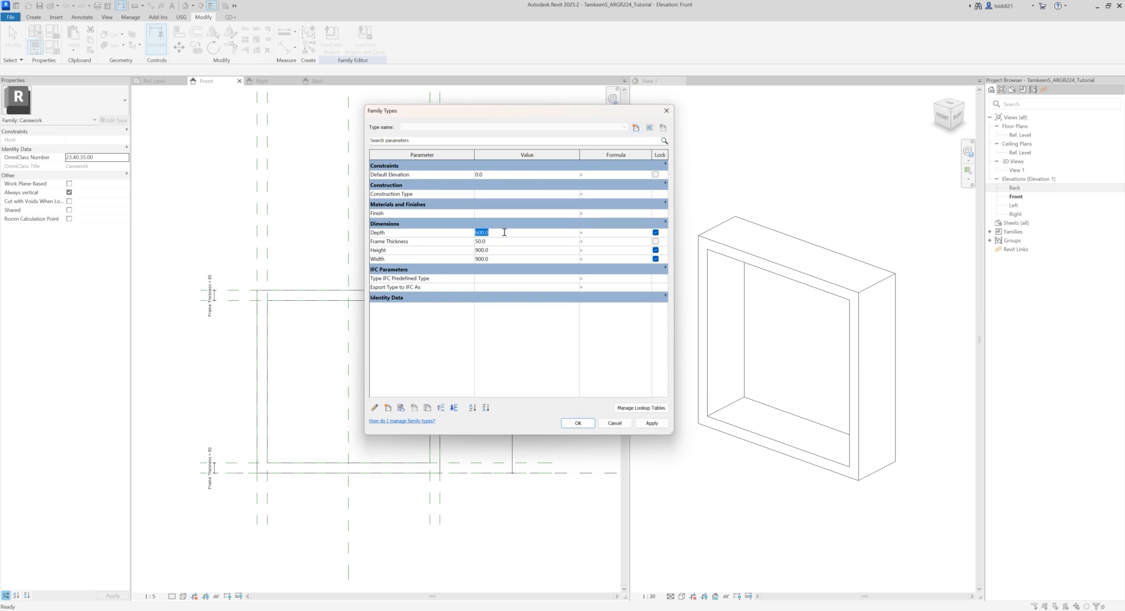
left_click(498, 250)
type("1200")
left_click(663, 429)
Step: Set the Width parameter to 600 and apply it to the family
left_click(496, 259)
double_click(497, 259)
type("6")
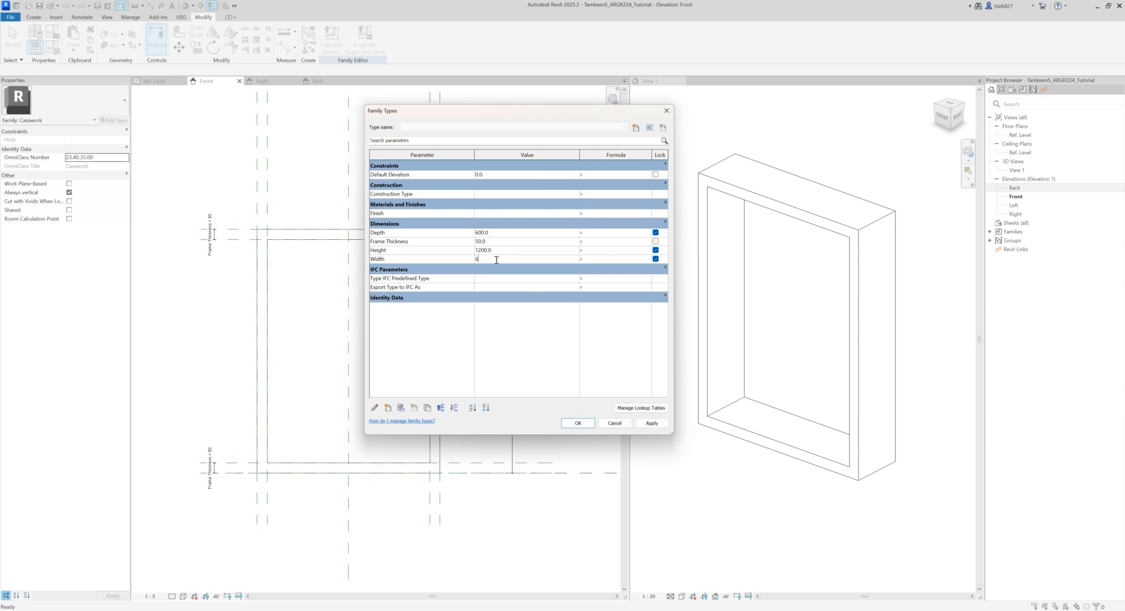
left_click(652, 423)
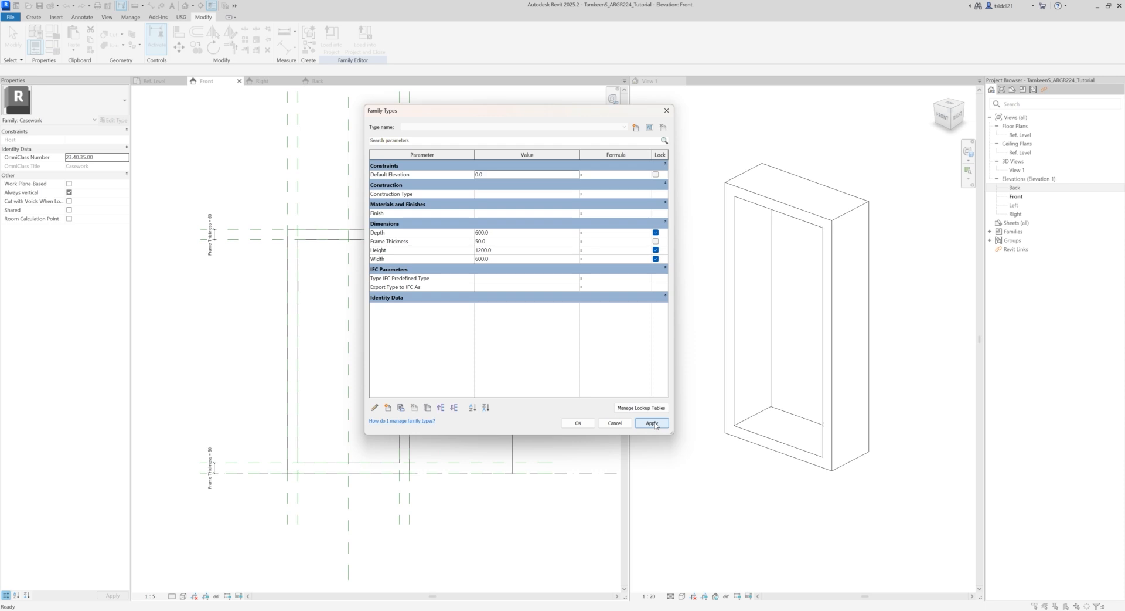
Step: Test the family by applying a Depth of 300, return the Depth to 600, and close the family types
left_click(500, 233)
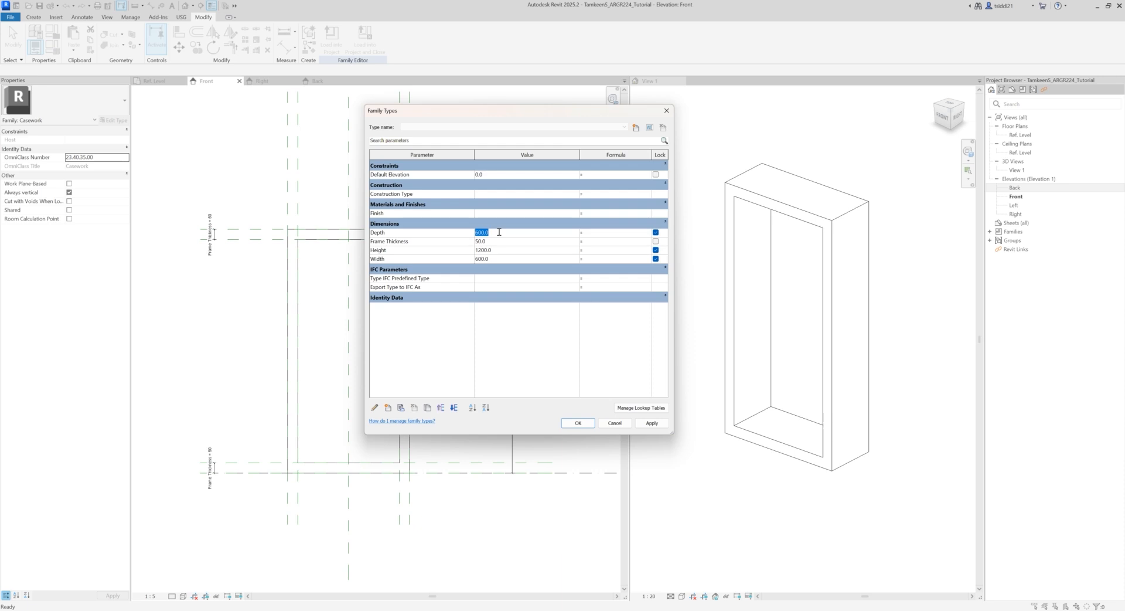
type("300")
left_click(659, 428)
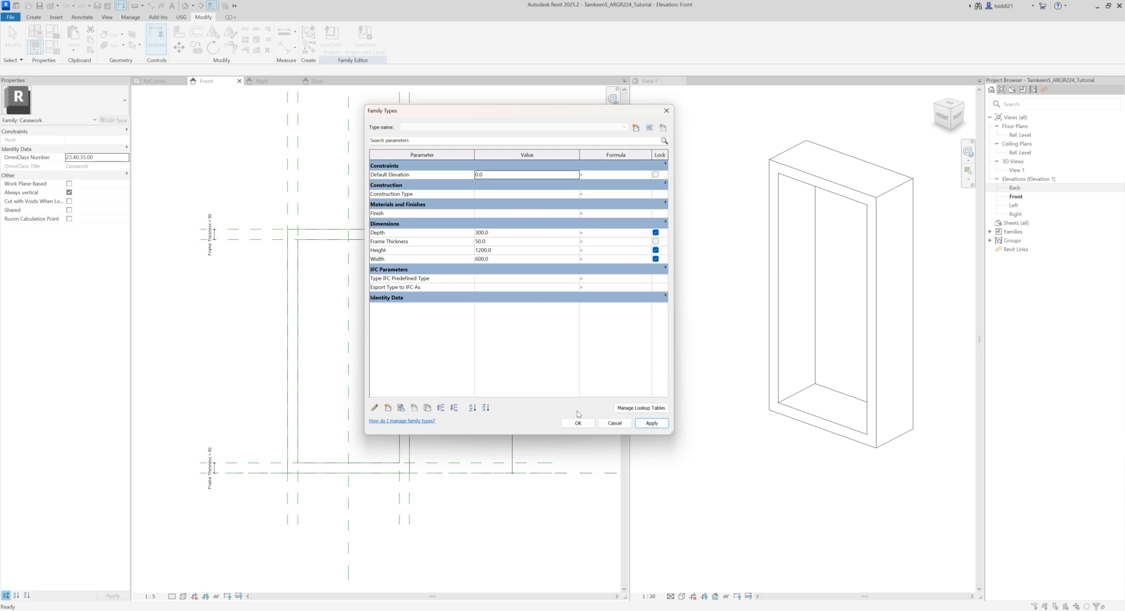
left_click(497, 233)
type("600")
left_click(652, 423)
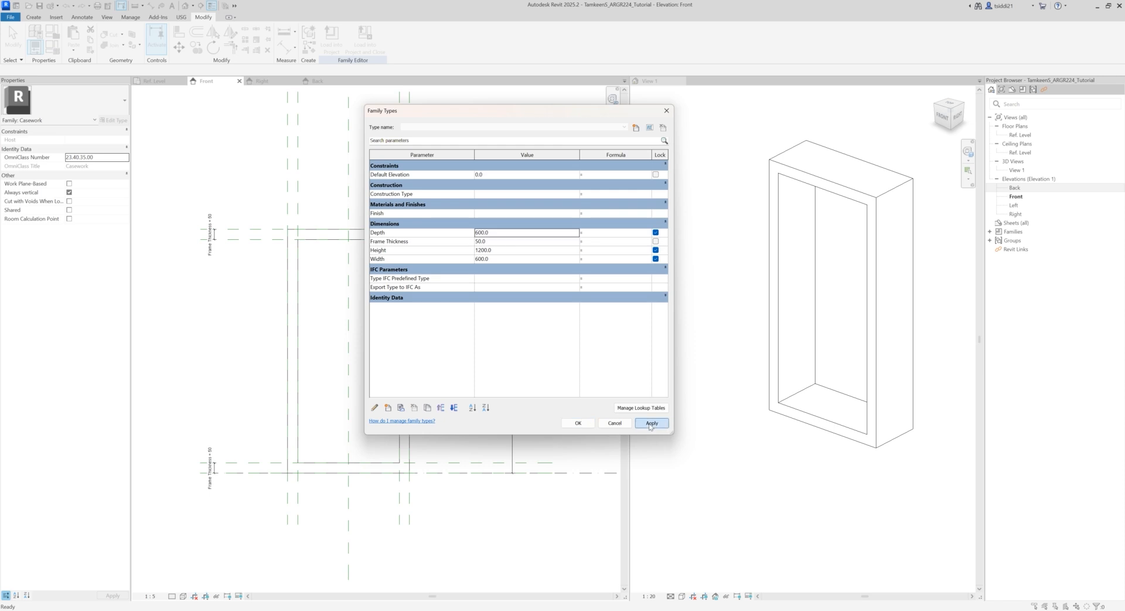
left_click(576, 422)
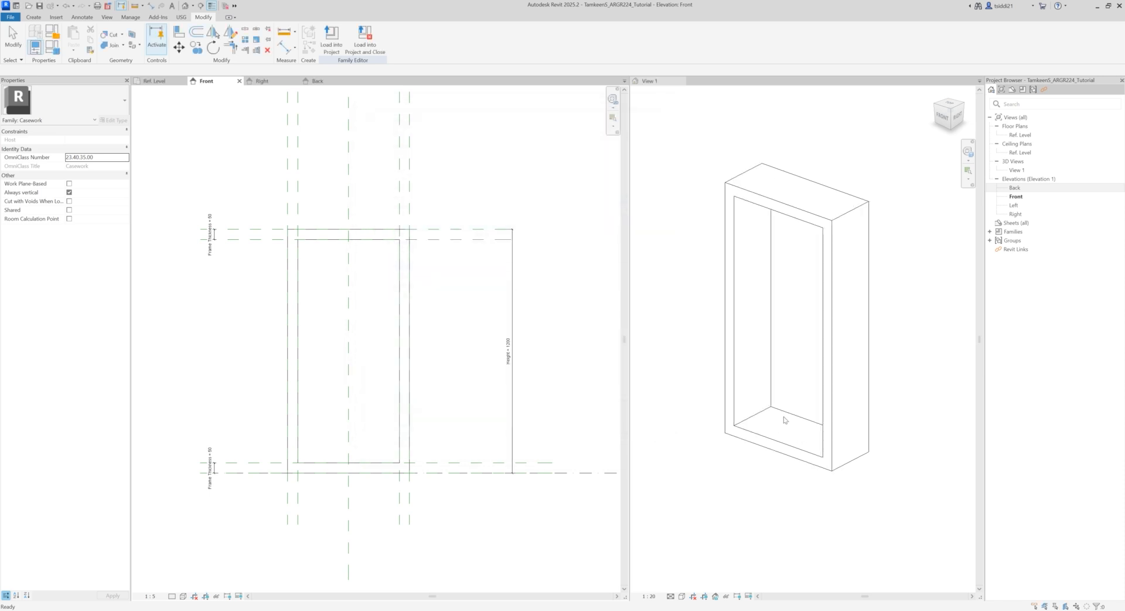
Step: In the Ref. Level plan, stretch the frame extrusion's front face to the back reference plane for a 600 mm depth
left_click(161, 82)
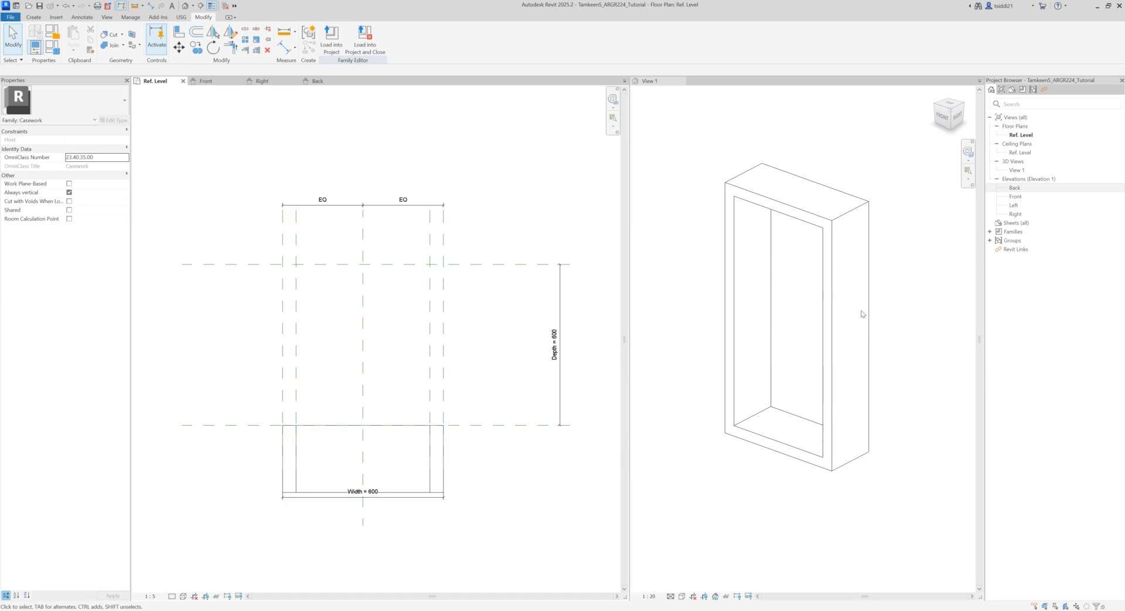
left_click(711, 305)
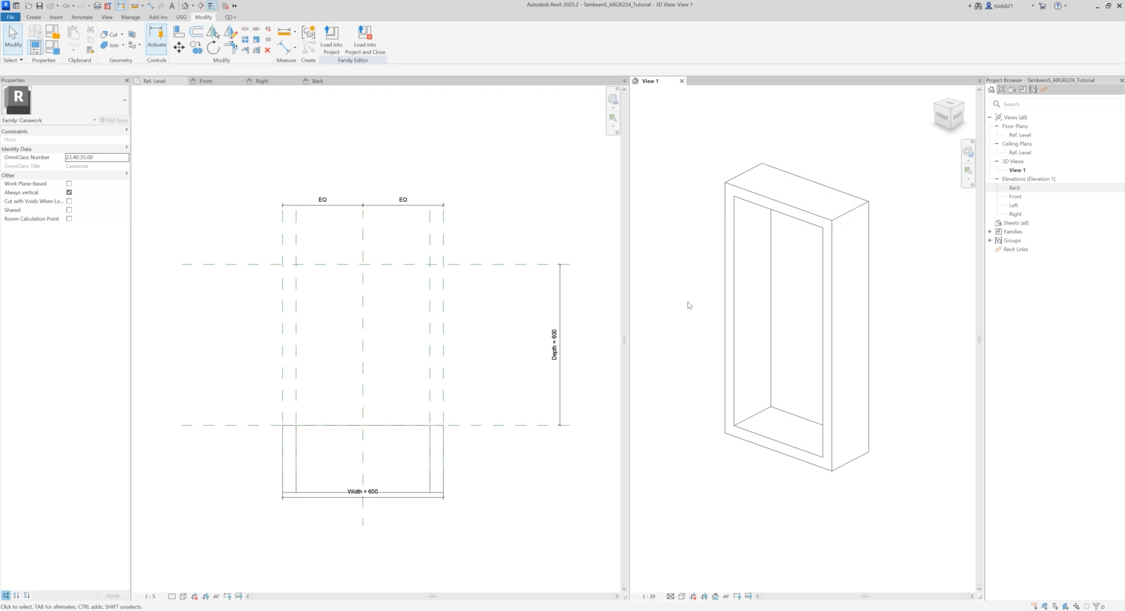
left_click(435, 461)
left_click(441, 469)
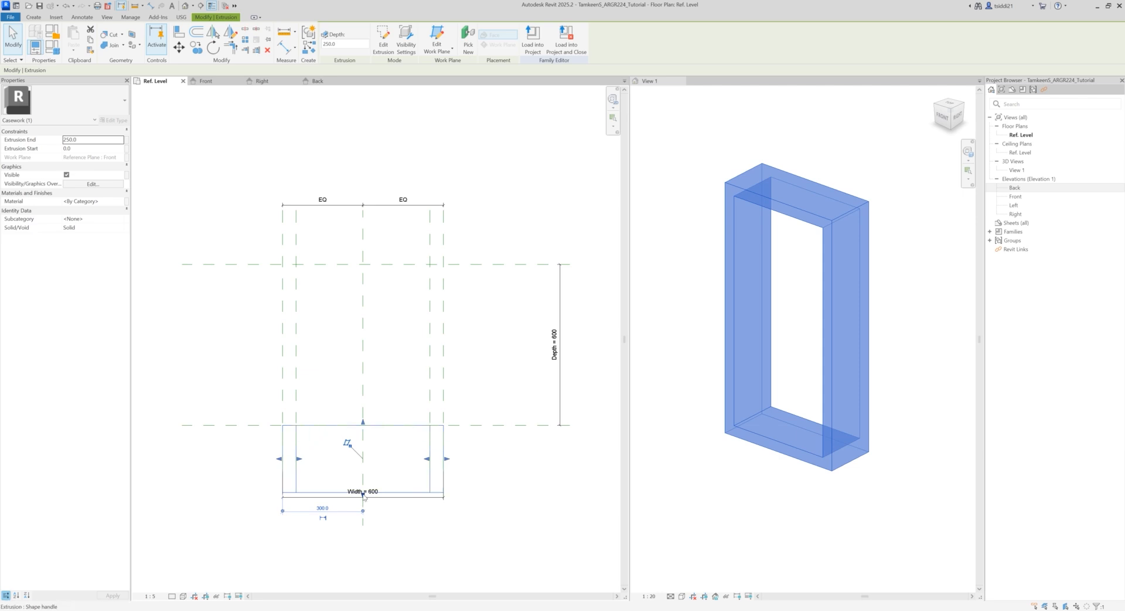
scroll(364, 499, "up", 4)
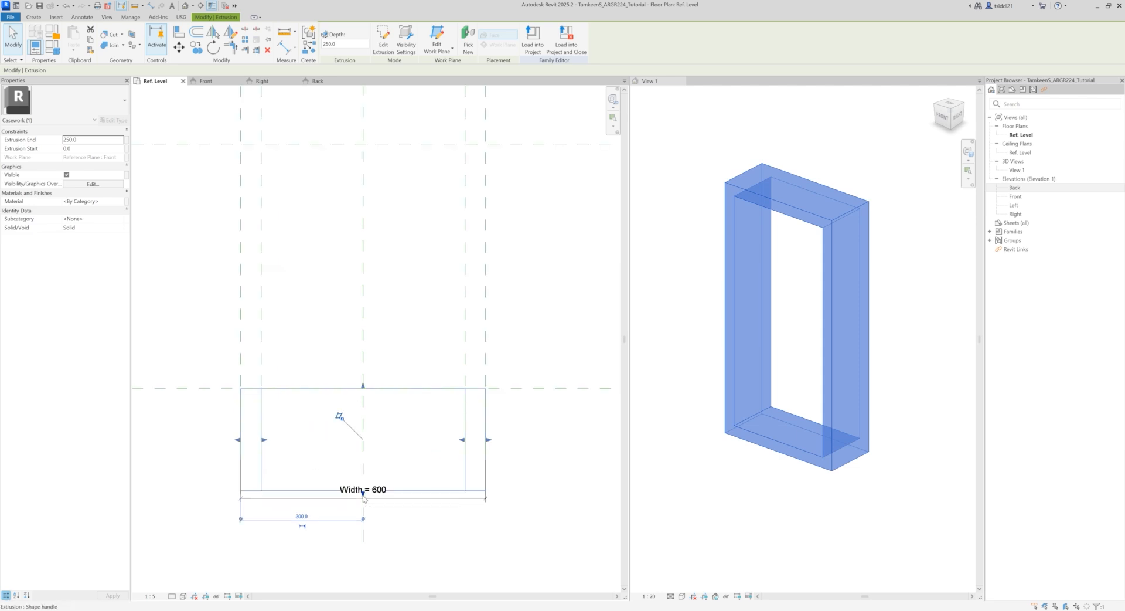
scroll(364, 491, "down", 3)
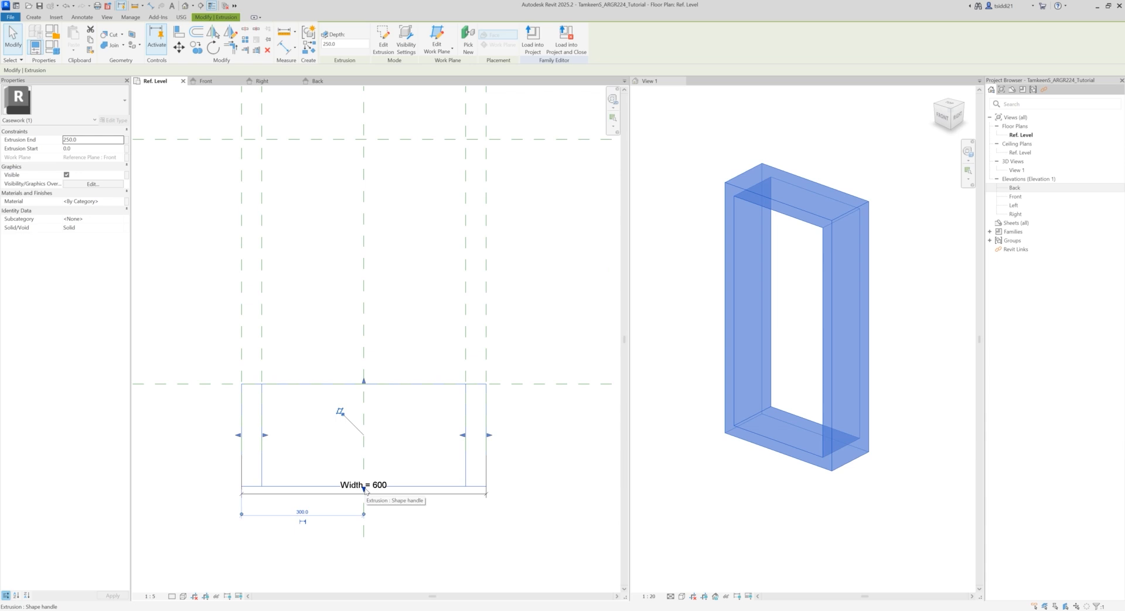
left_click_drag(364, 490, 367, 143)
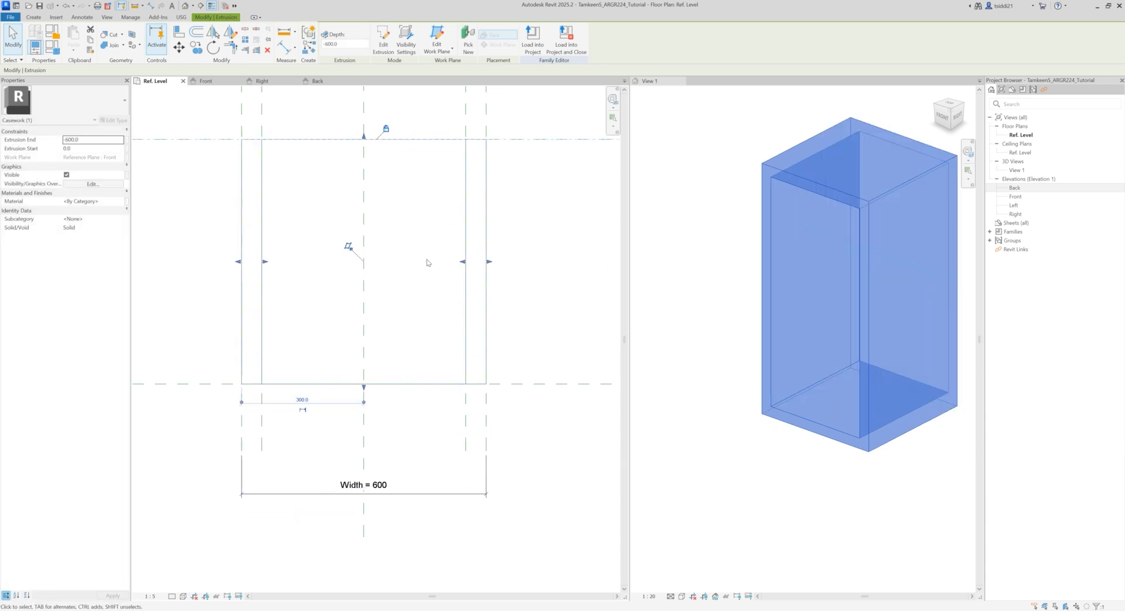
Step: Test the frame extrusion by applying a Depth of 300 in the family types
left_click(527, 446)
middle_click_drag(538, 445, 531, 471)
left_click(891, 306)
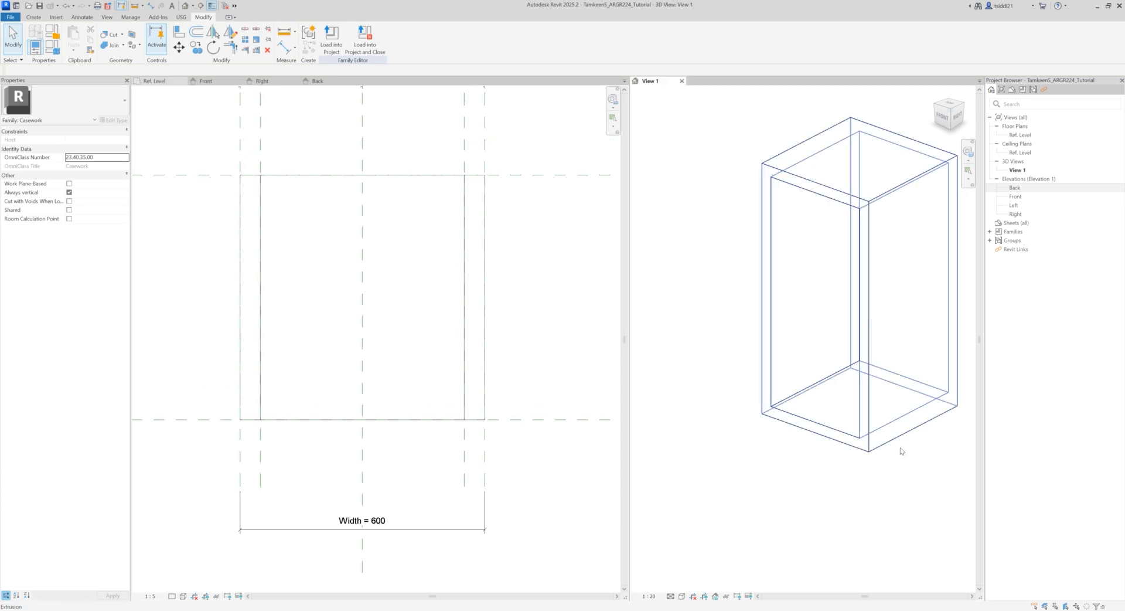
middle_click_drag(853, 502, 813, 522, "shift")
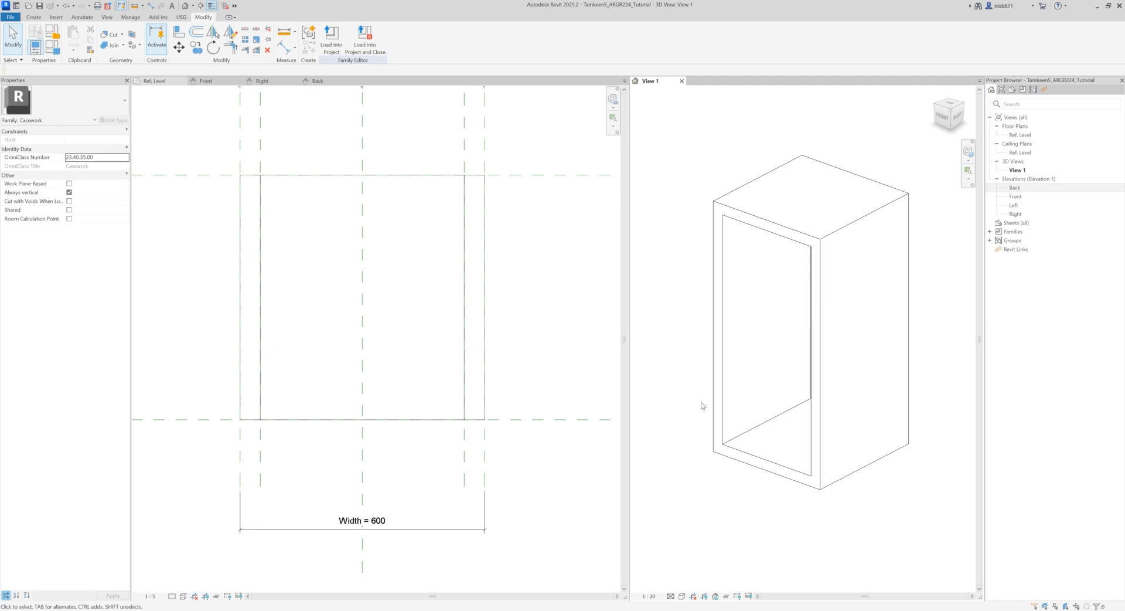
left_click(52, 46)
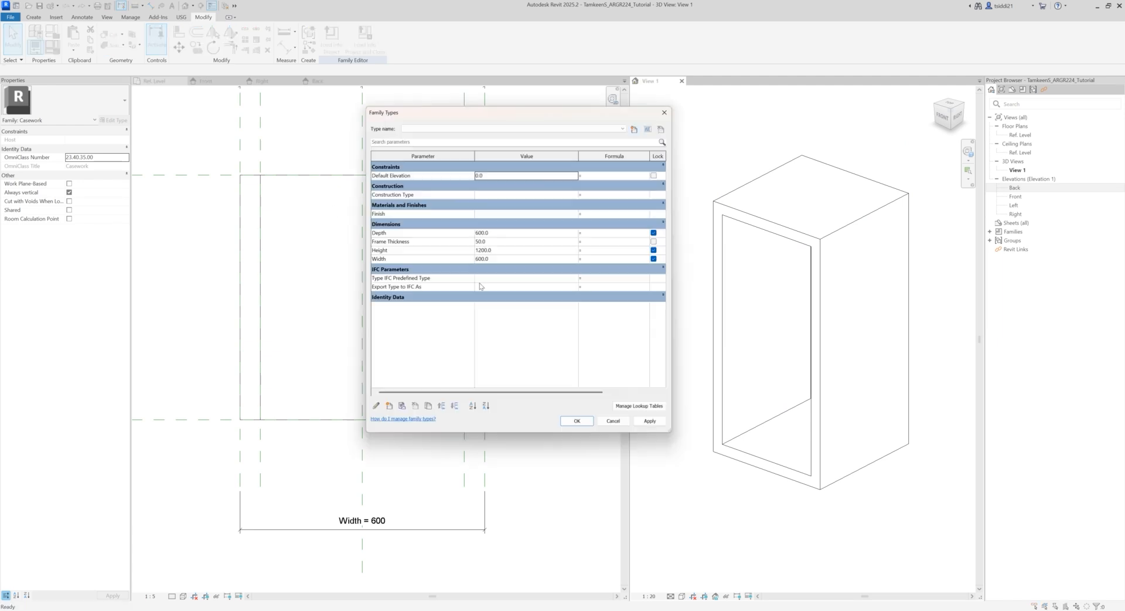
left_click(490, 233)
type("300")
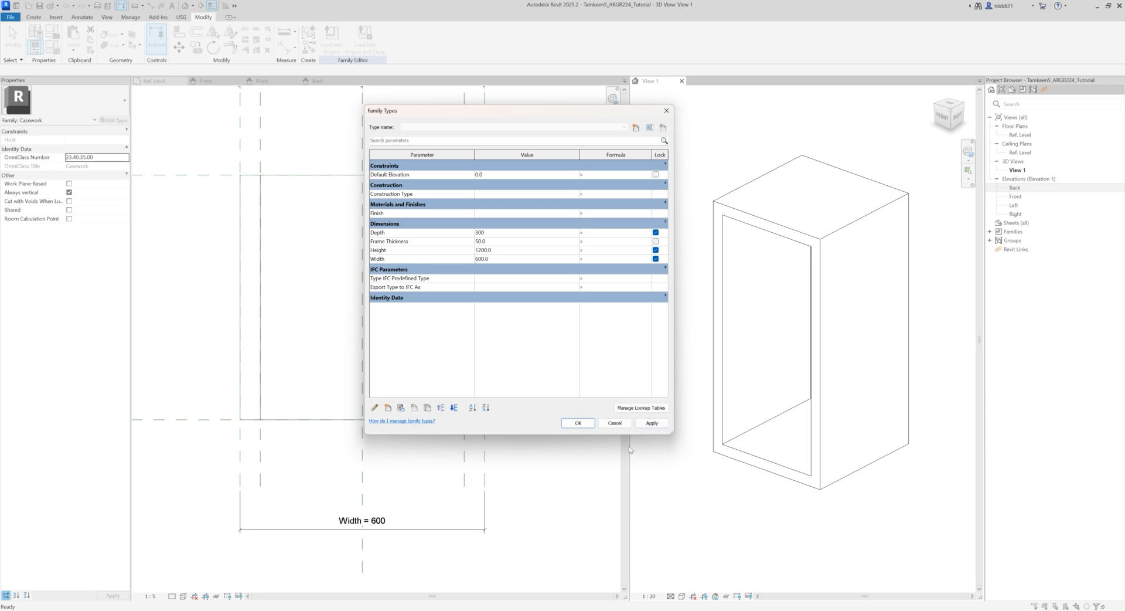
left_click(652, 423)
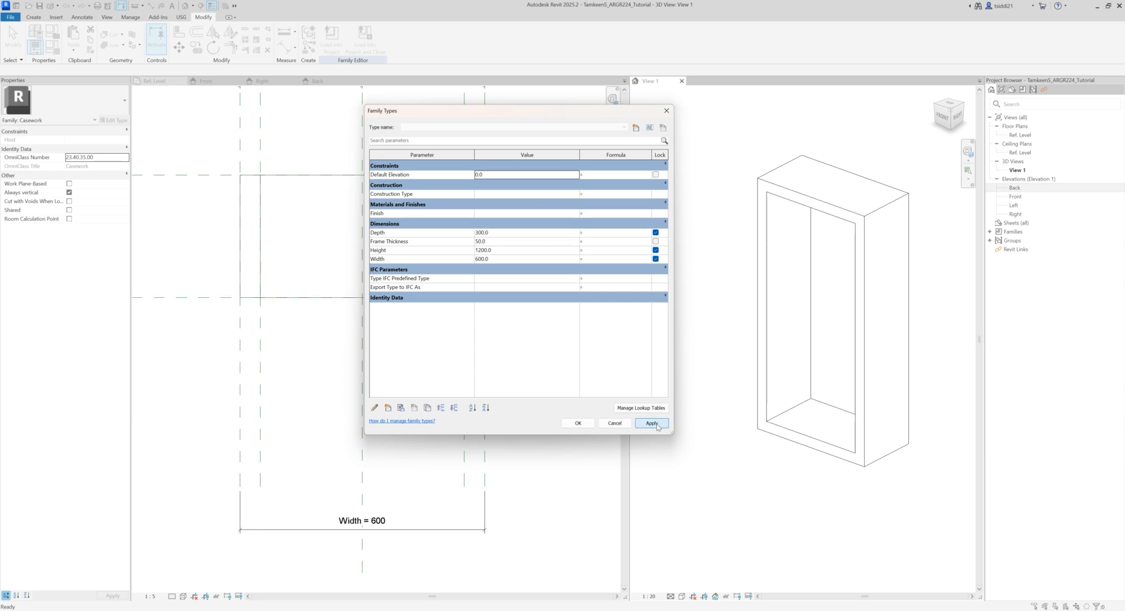
Step: Set the Depth parameter to 400 and the Frame Thickness to 25, applying each value to the family
left_click(493, 235)
left_click(497, 232)
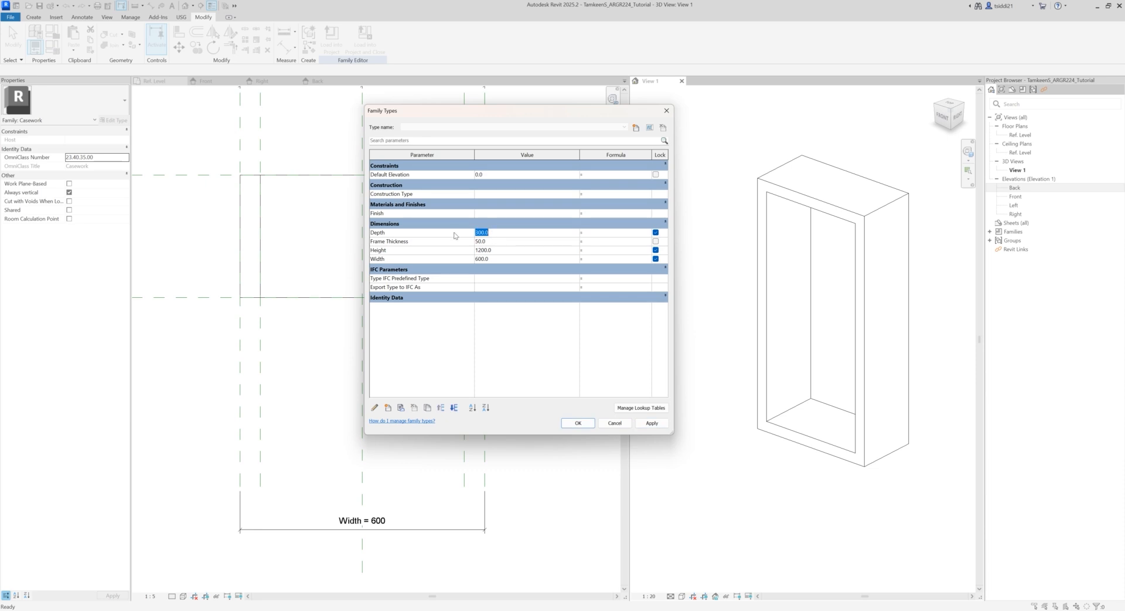
type("400")
left_click(668, 423)
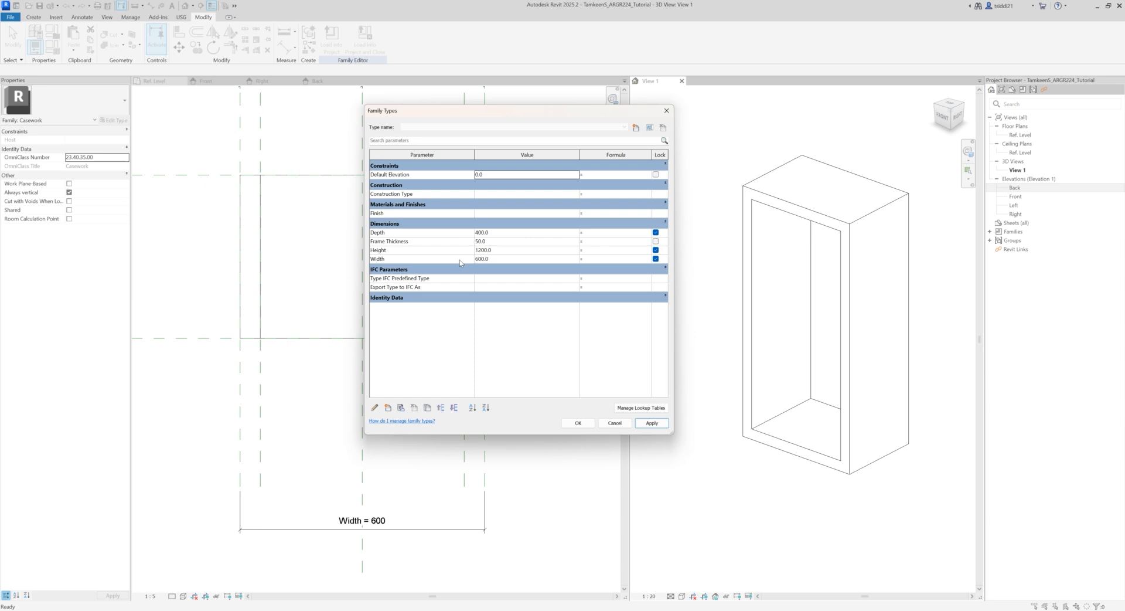
left_click(496, 241)
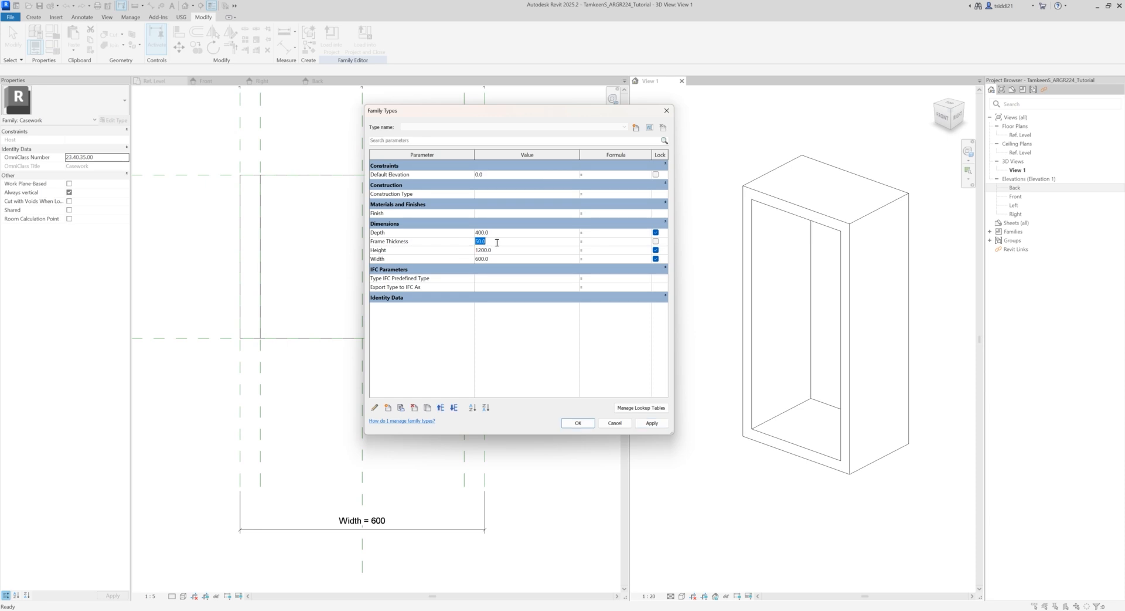
type("25")
left_click(652, 424)
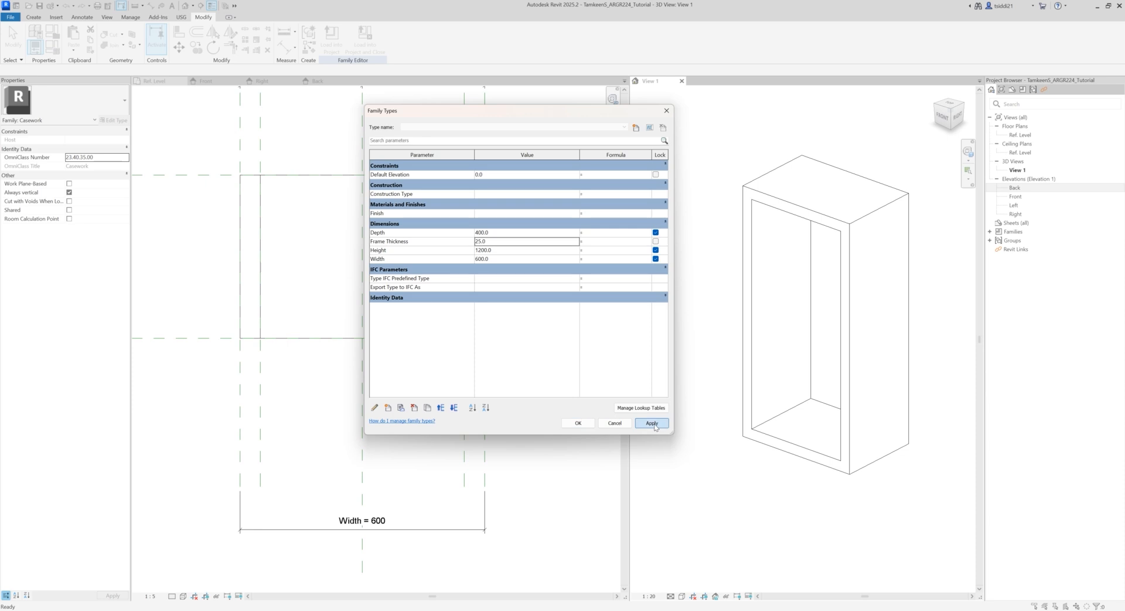
Step: Set the Height to 1000 and the Width to 800, apply them, and close the family types
left_click(501, 249)
type("1")
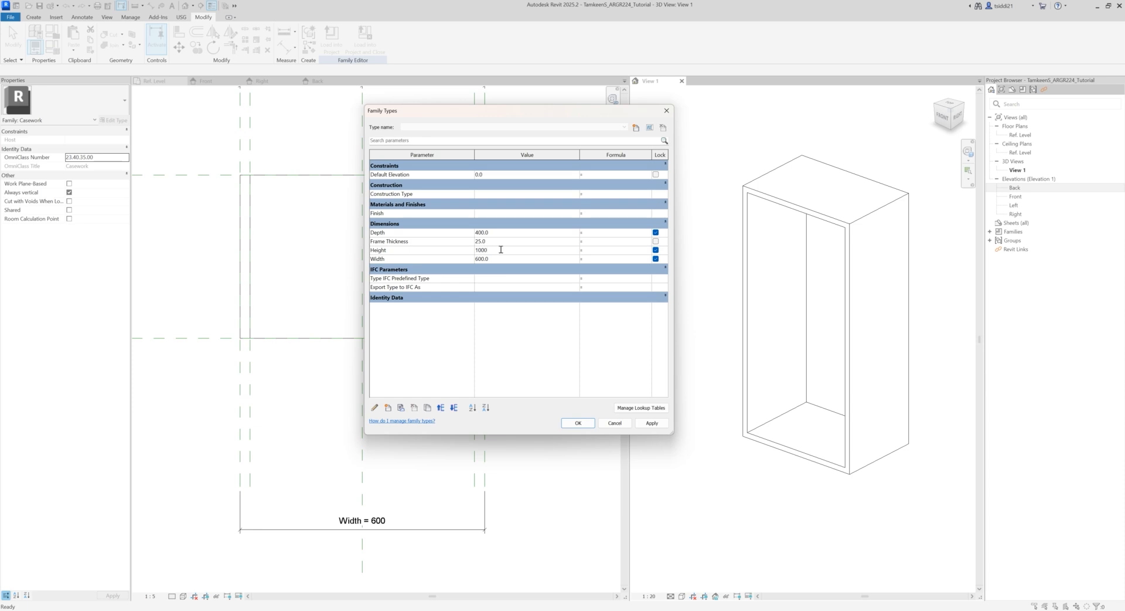
left_click(498, 259)
type("800")
left_click(652, 423)
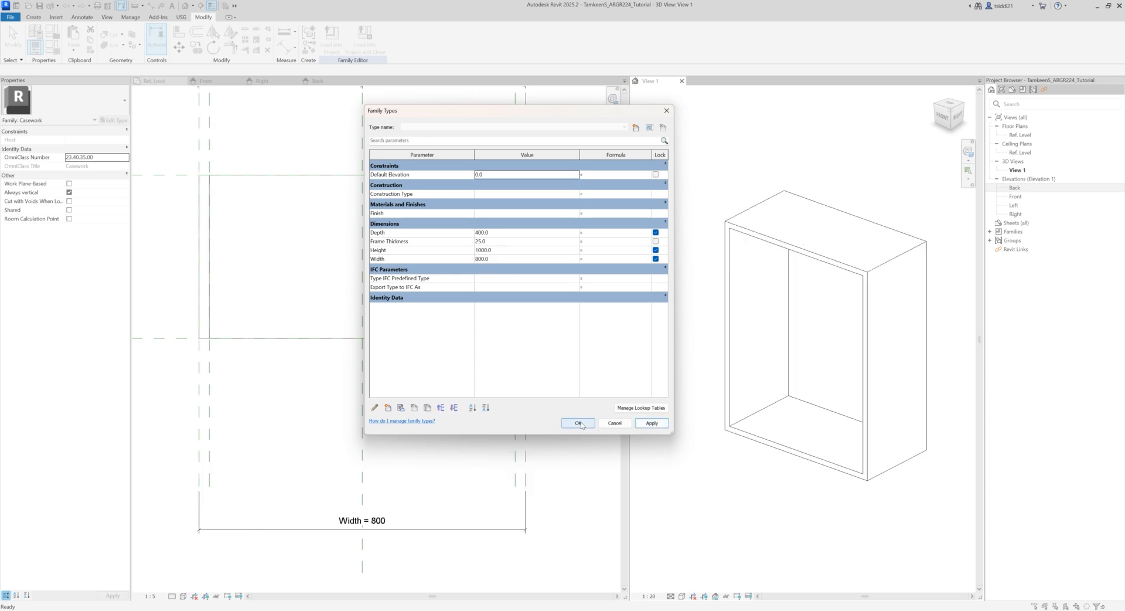
left_click(580, 423)
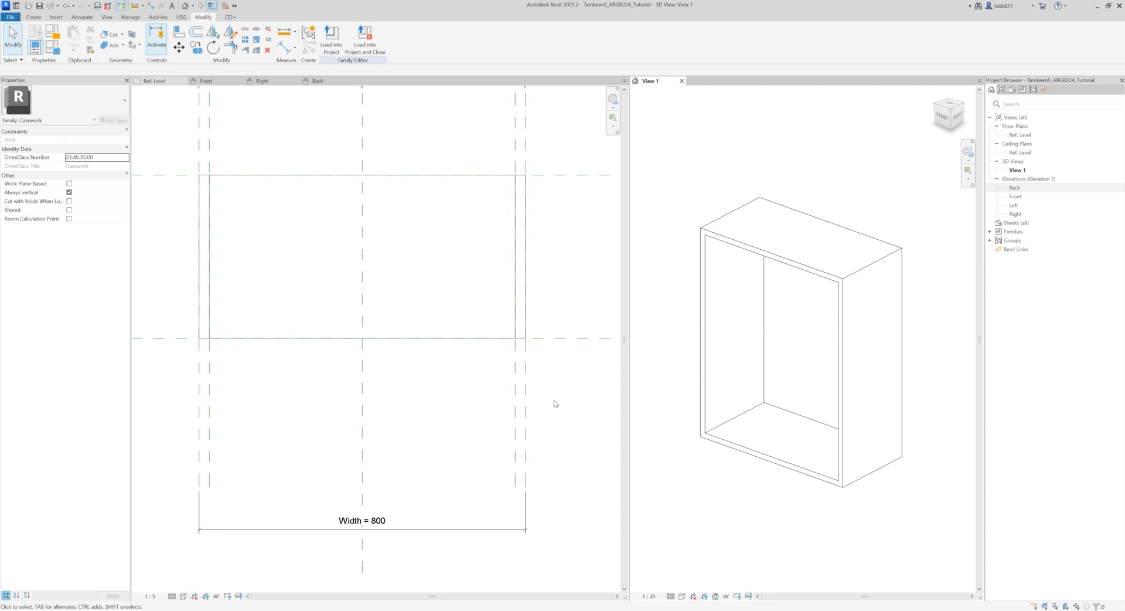
Step: In the Back elevation, start an extrusion and sketch a rectangle about 520 by 740 mm inside the frame opening
mouse_move(777, 494)
middle_mouse_down()
mouse_move(783, 480)
mouse_move(770, 491)
middle_mouse_up()
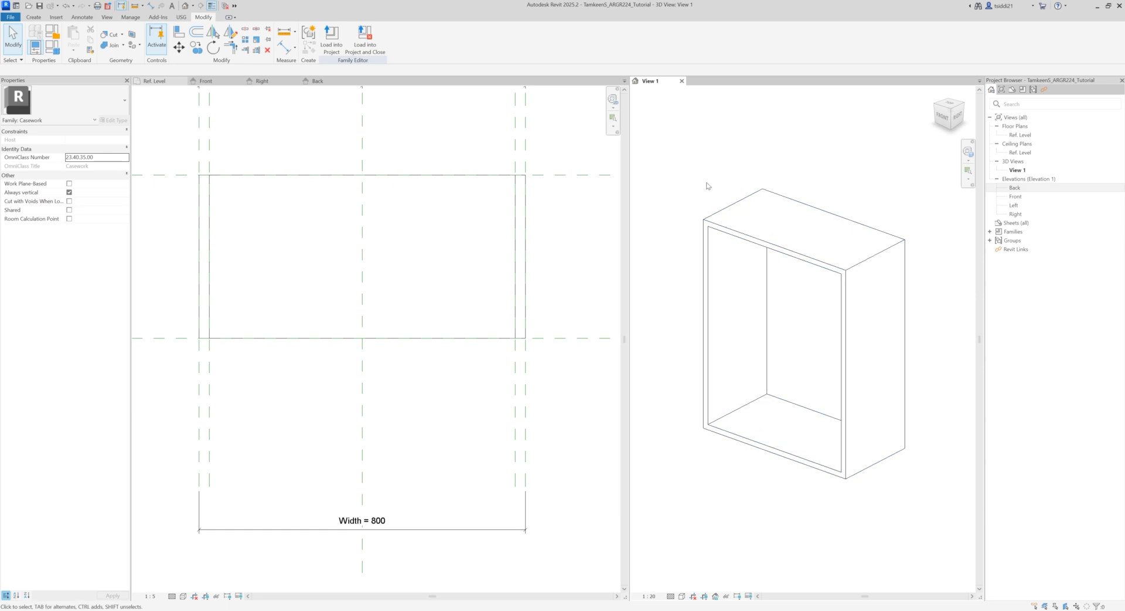
left_click(322, 82)
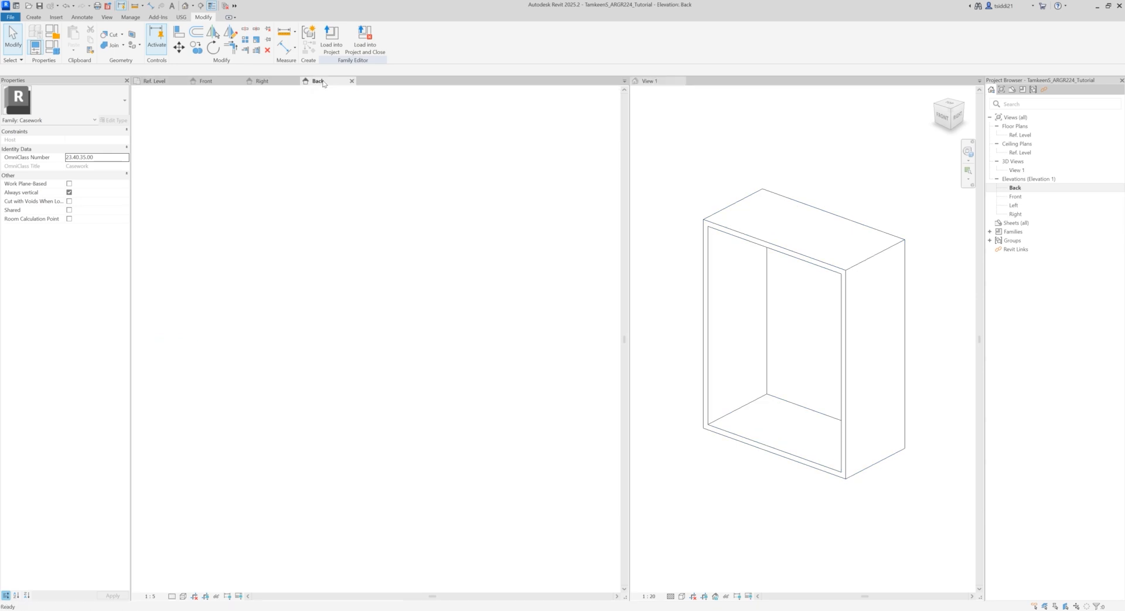
middle_click_drag(800, 479, 608, 478, "shift")
middle_click_drag(909, 531, 860, 469)
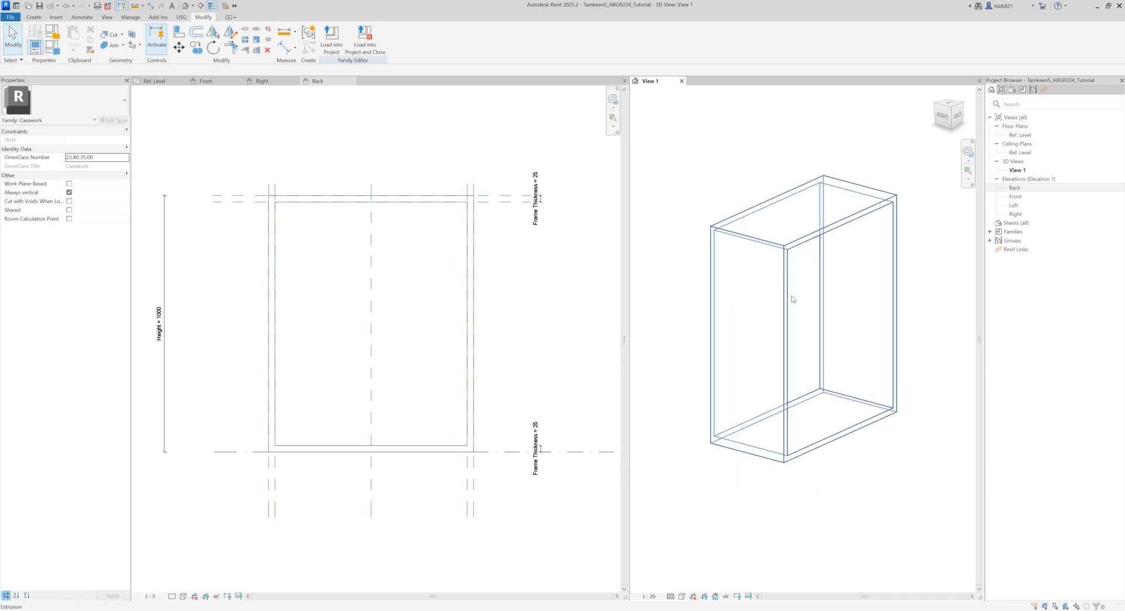
left_click(326, 168)
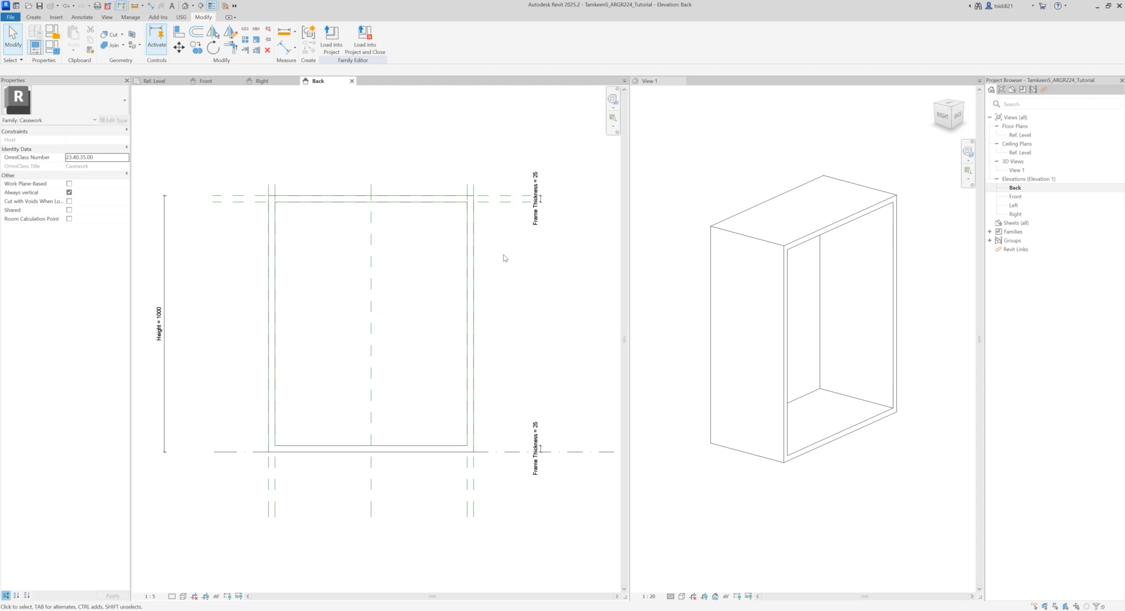
left_click(34, 18)
left_click(76, 39)
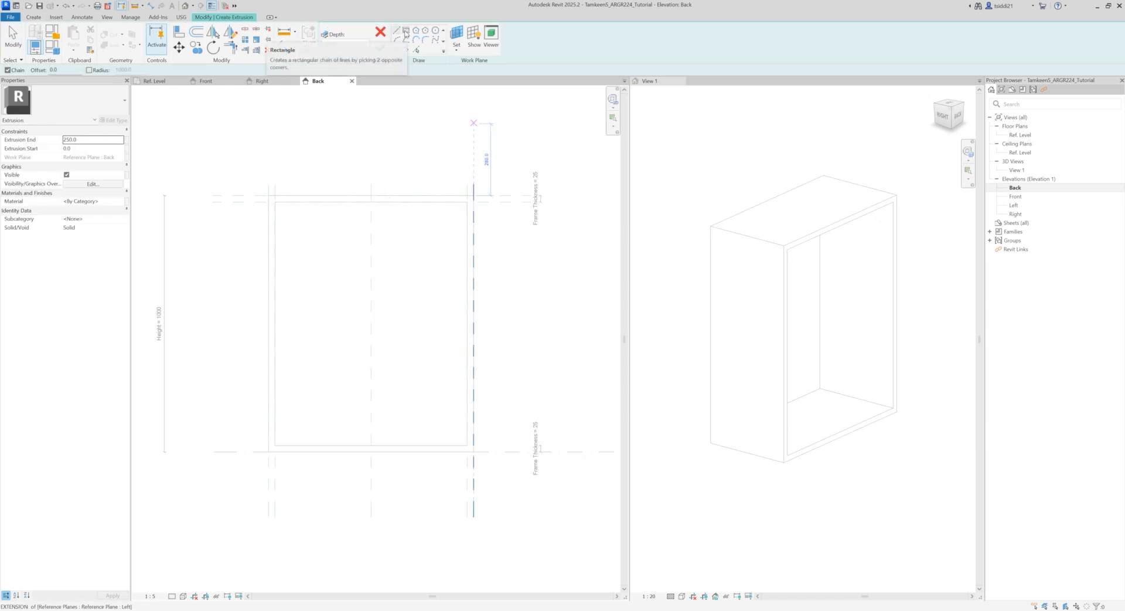
left_click(406, 31)
left_click(302, 230)
left_click(436, 420)
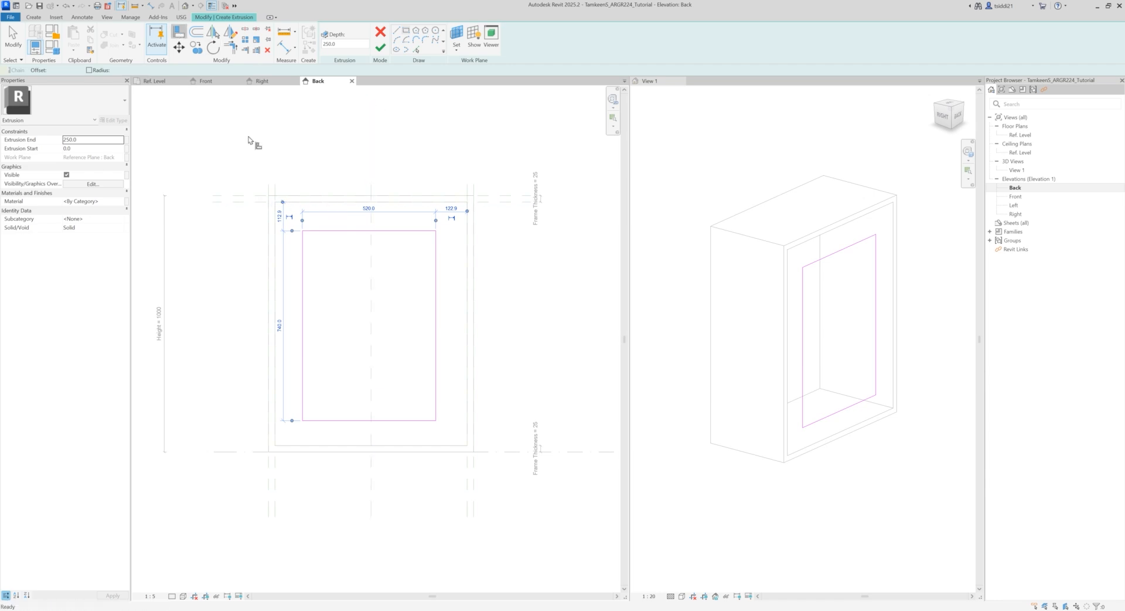
Step: Align and lock all four sides of the sketched rectangle to the frame's inner edges, and finish the extrusion
left_click(179, 34)
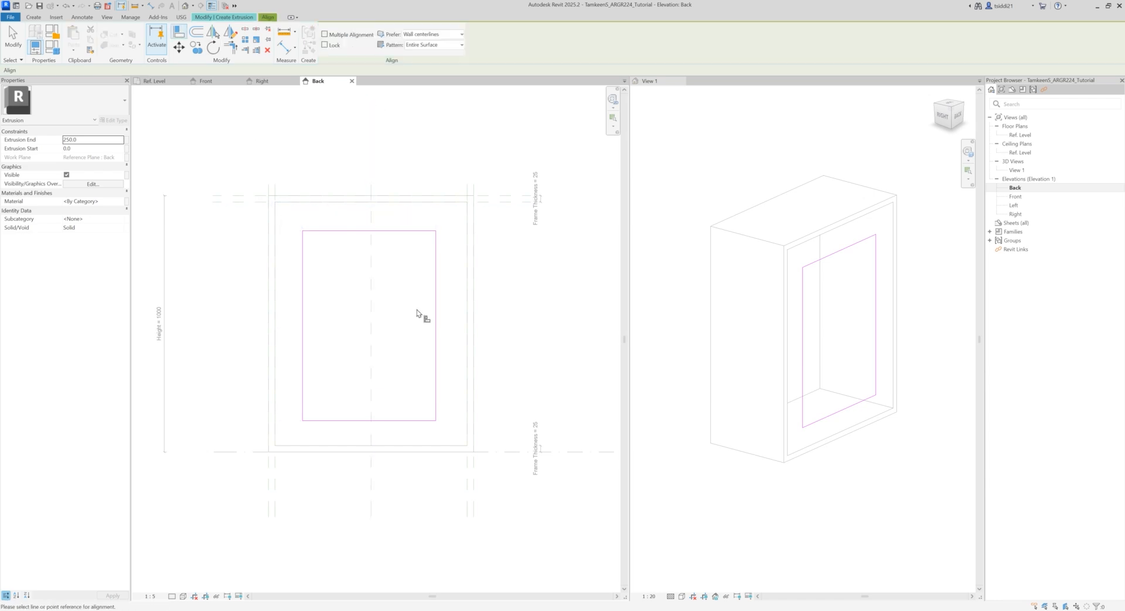
left_click(404, 203)
left_click(398, 231)
left_click(360, 212)
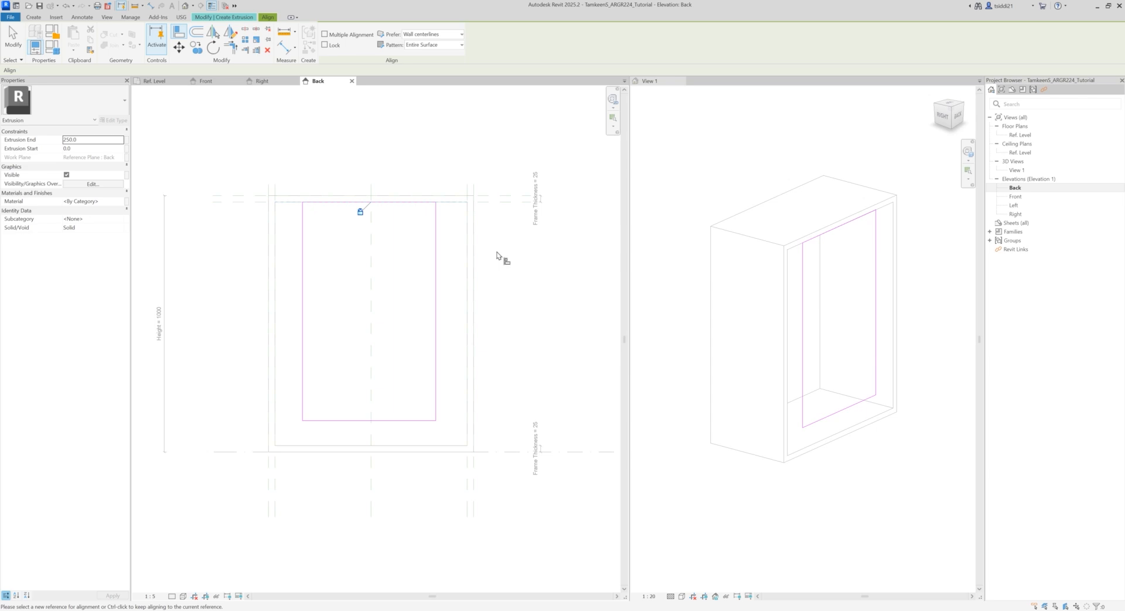
left_click(466, 267)
left_click(436, 281)
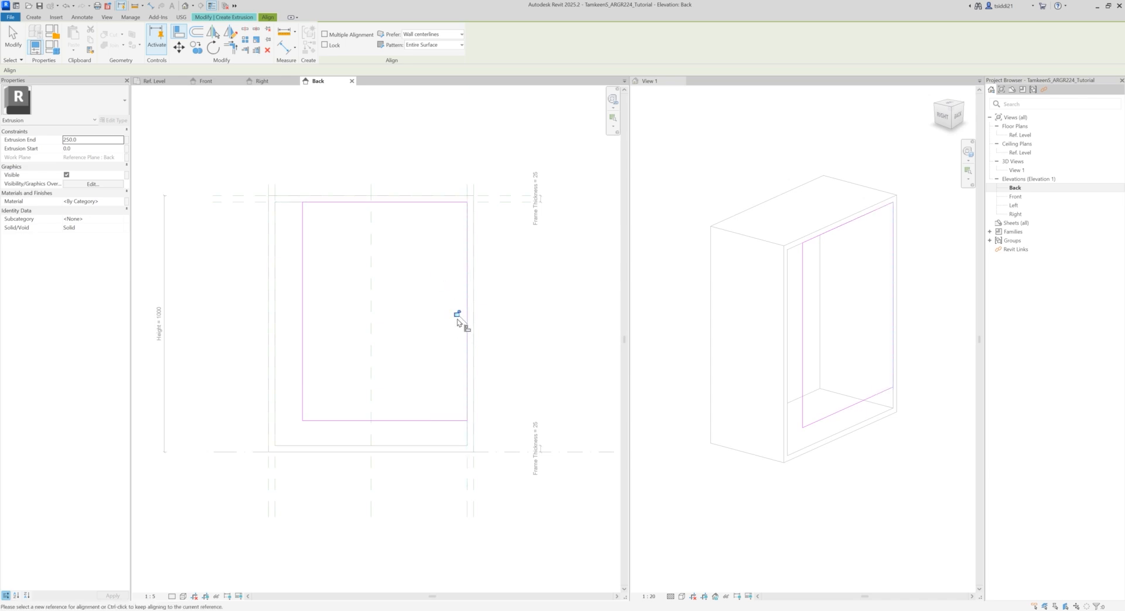
left_click(293, 445)
left_click(325, 422)
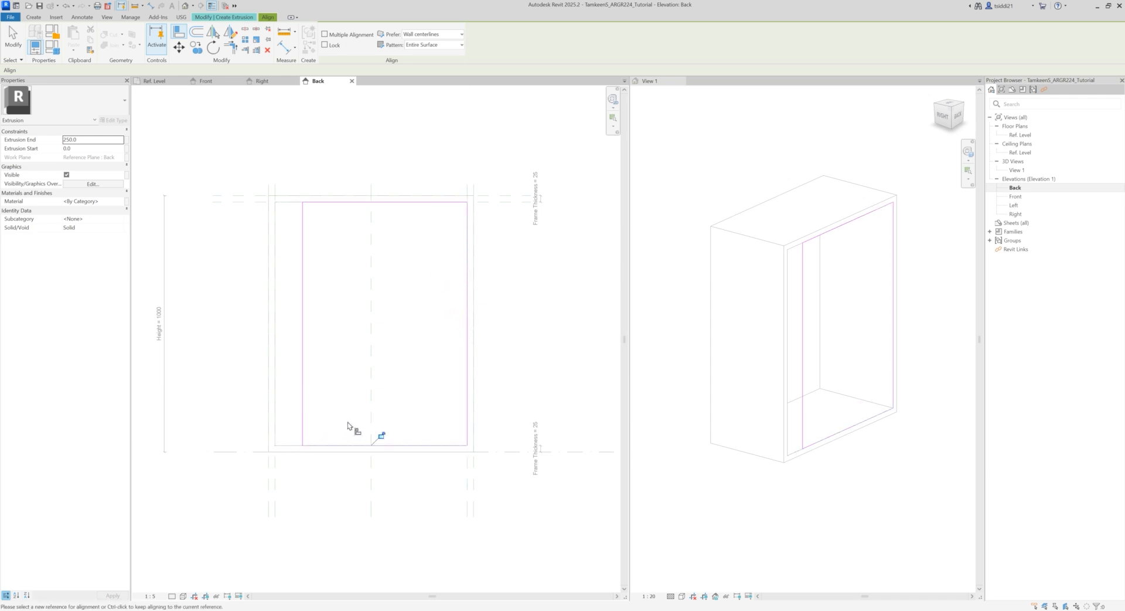
left_click(276, 378)
left_click(303, 370)
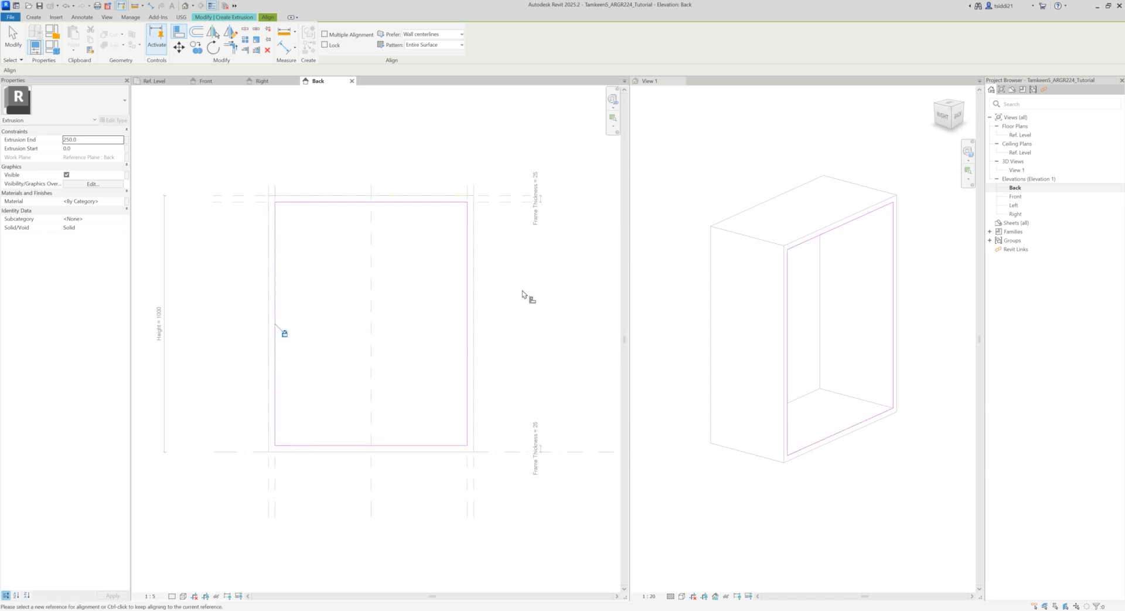
left_click(234, 18)
left_click(329, 47)
left_click(326, 152)
Step: Set the Extrusion End of the new back panel inside the frame to 25
left_click(760, 503)
mouse_move(727, 490)
middle_mouse_down("shift")
mouse_move(803, 498)
mouse_move(925, 465)
mouse_move(914, 512)
mouse_move(851, 482)
mouse_move(815, 514)
middle_mouse_up("shift")
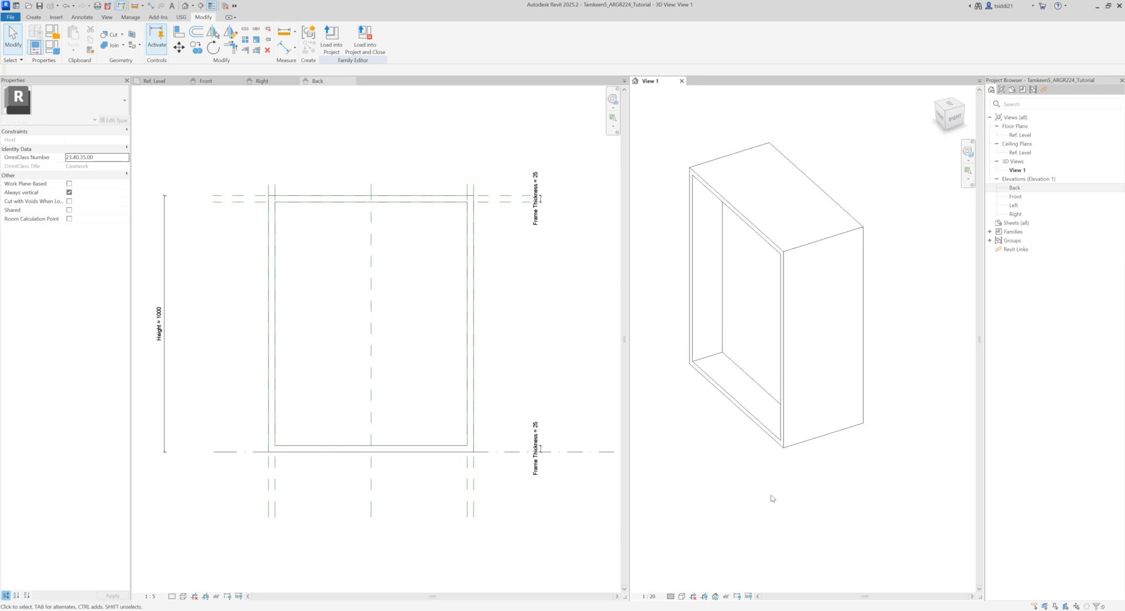
left_click(304, 223)
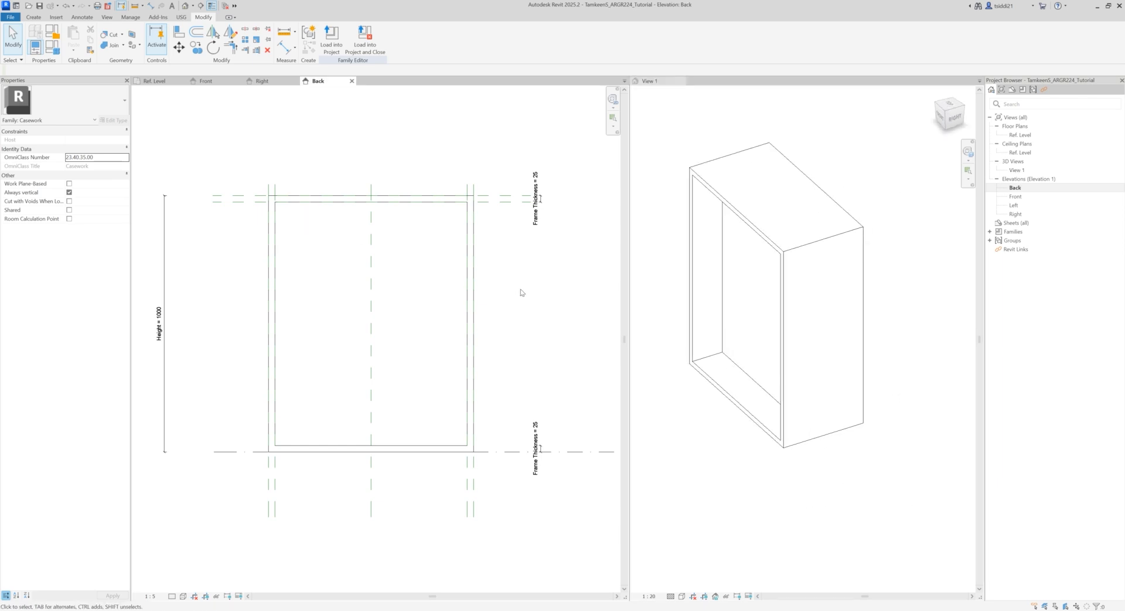
left_click(419, 203)
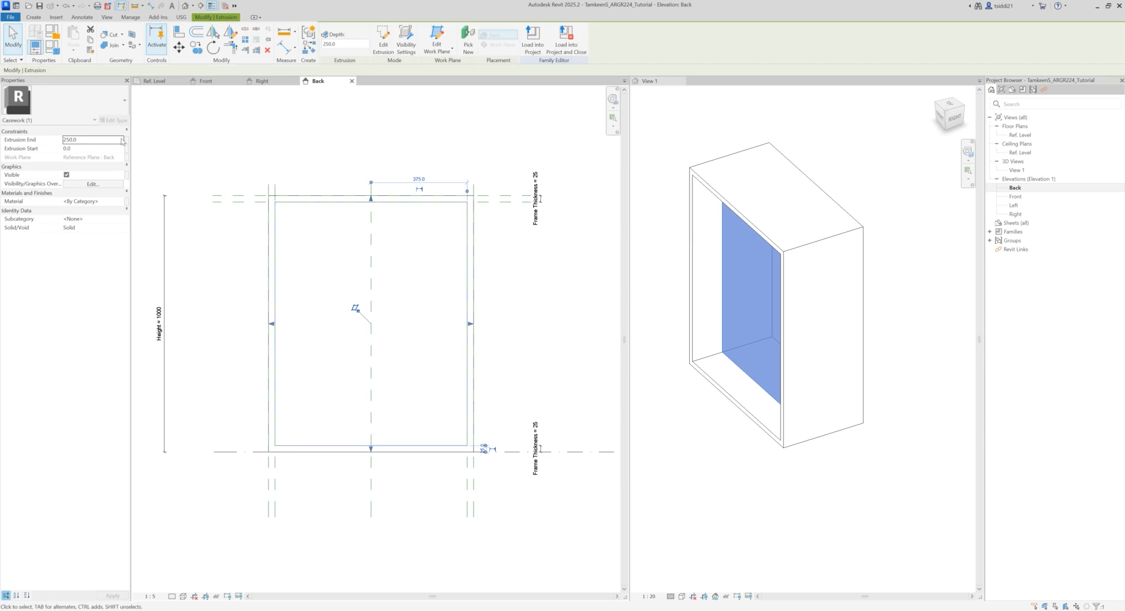
left_click(731, 469)
mouse_move(731, 462)
middle_mouse_down("shift")
mouse_move(797, 459)
mouse_move(729, 453)
middle_mouse_up("shift")
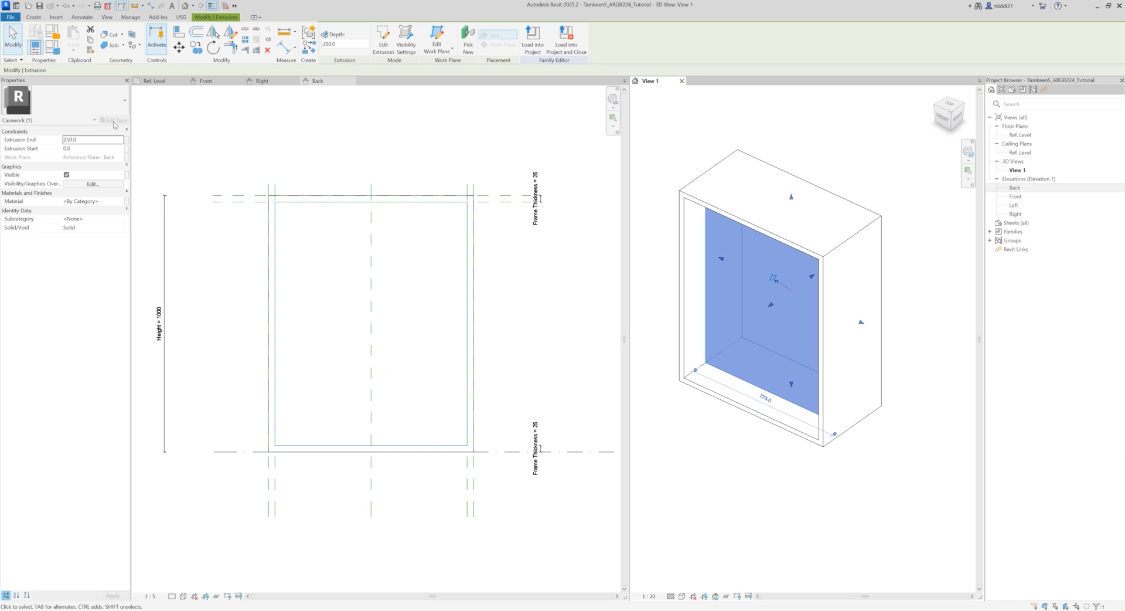
left_click(93, 140)
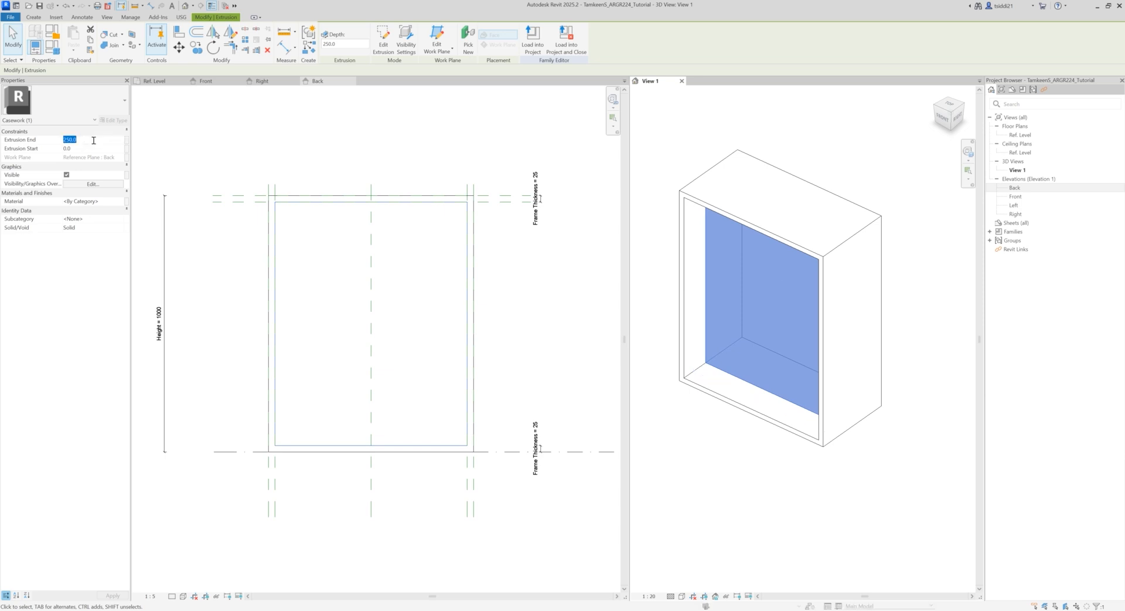
type("25")
key("Return")
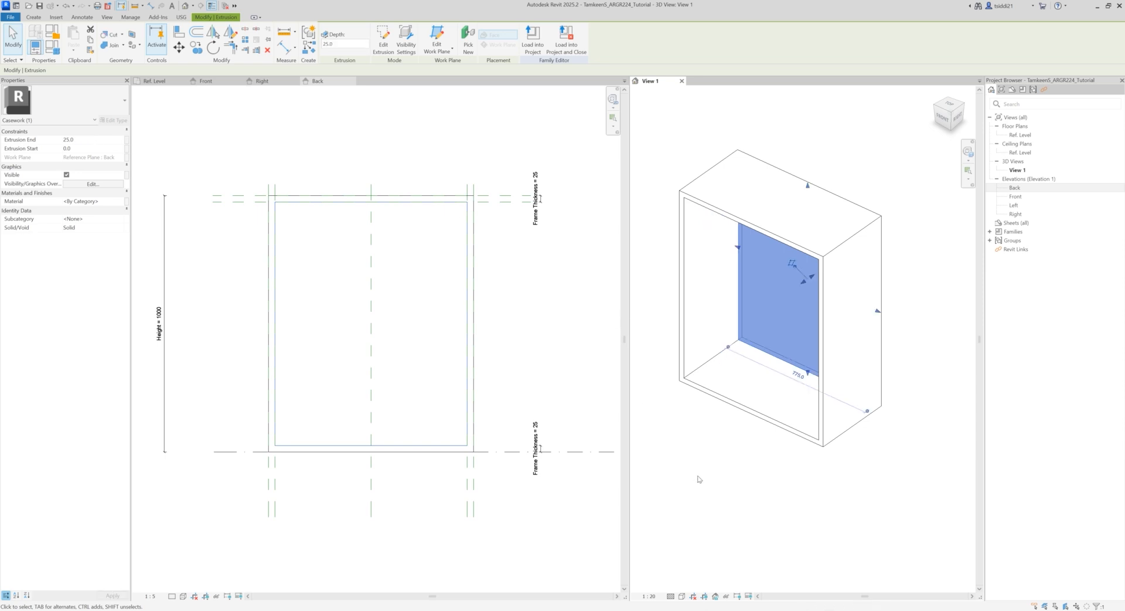
left_click(706, 461)
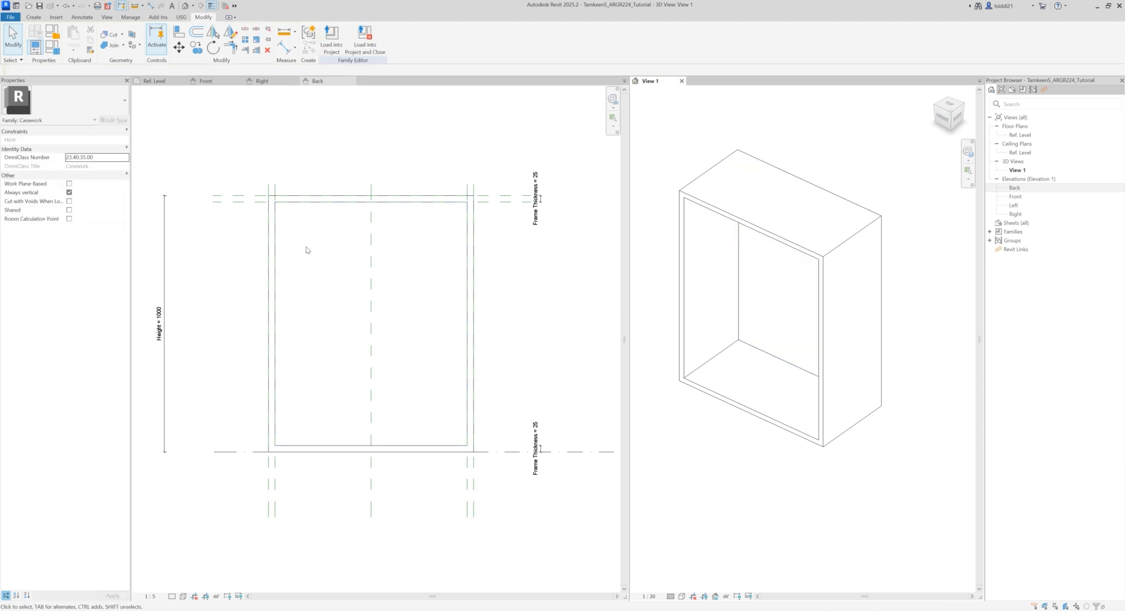
left_click(304, 143)
left_click(297, 207)
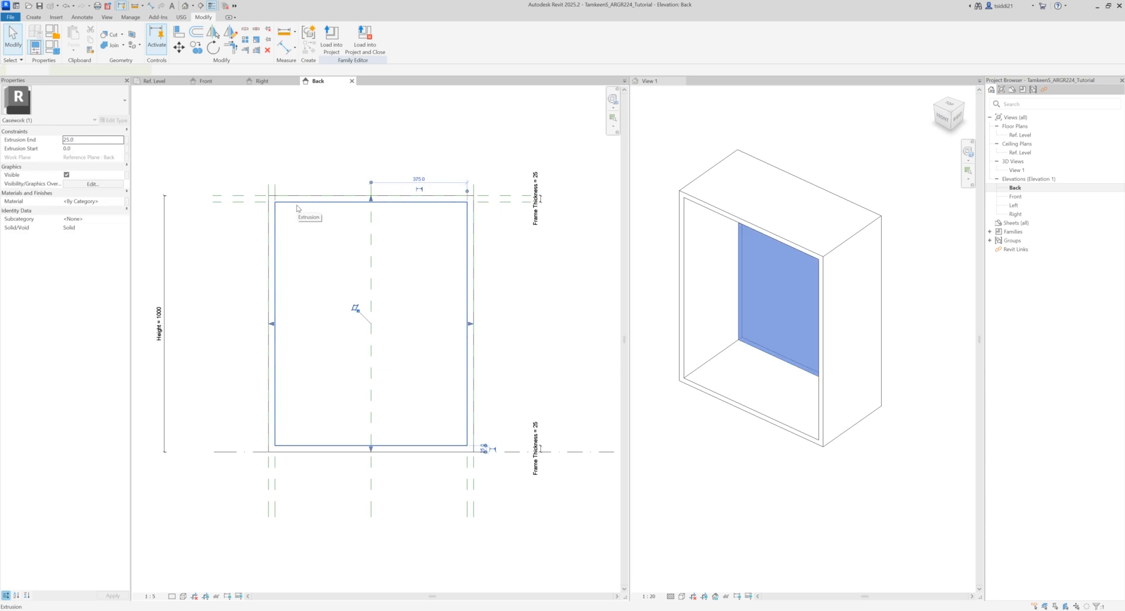
left_click(738, 457)
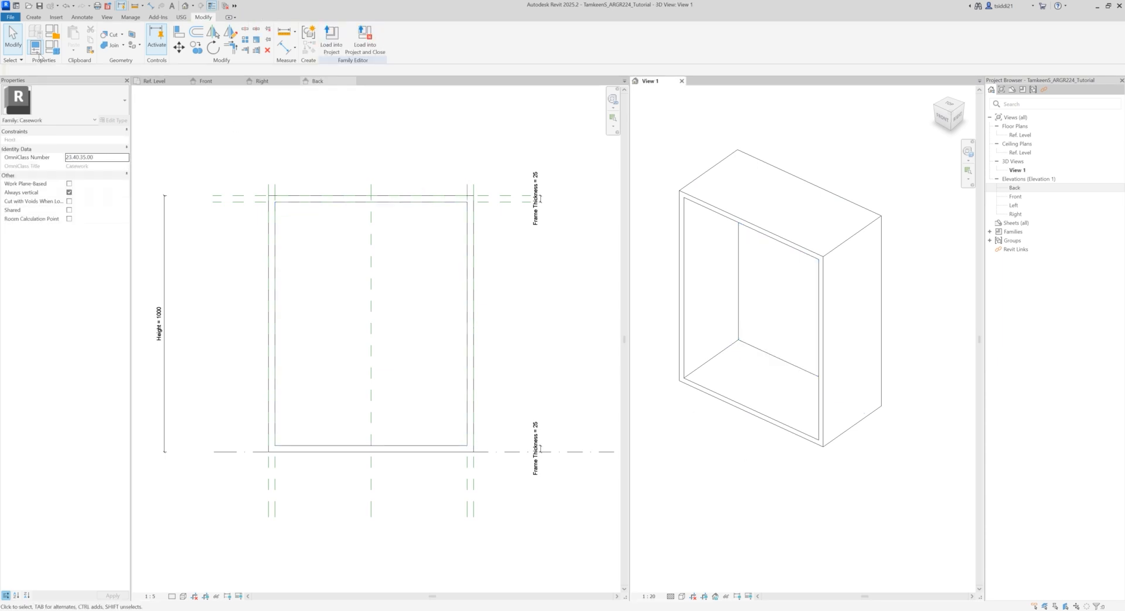
Step: Test the back panel by applying a Depth of 600 in the family types, keeping the 3D view visible
left_click(52, 48)
left_click_drag(480, 110, 403, 129)
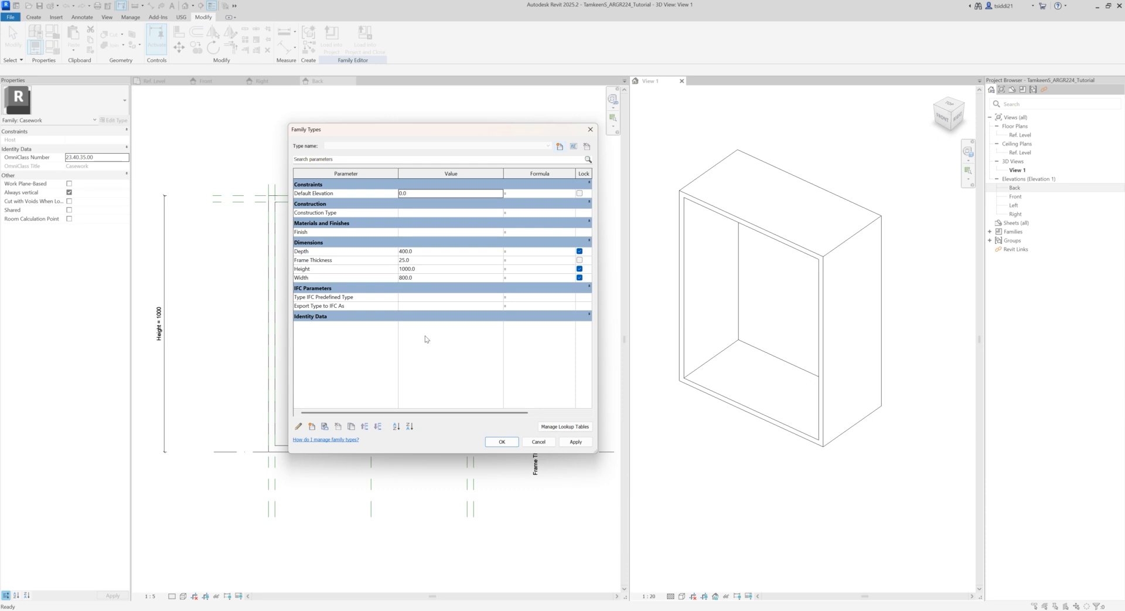
left_click(417, 250)
left_click_drag(428, 251, 371, 250)
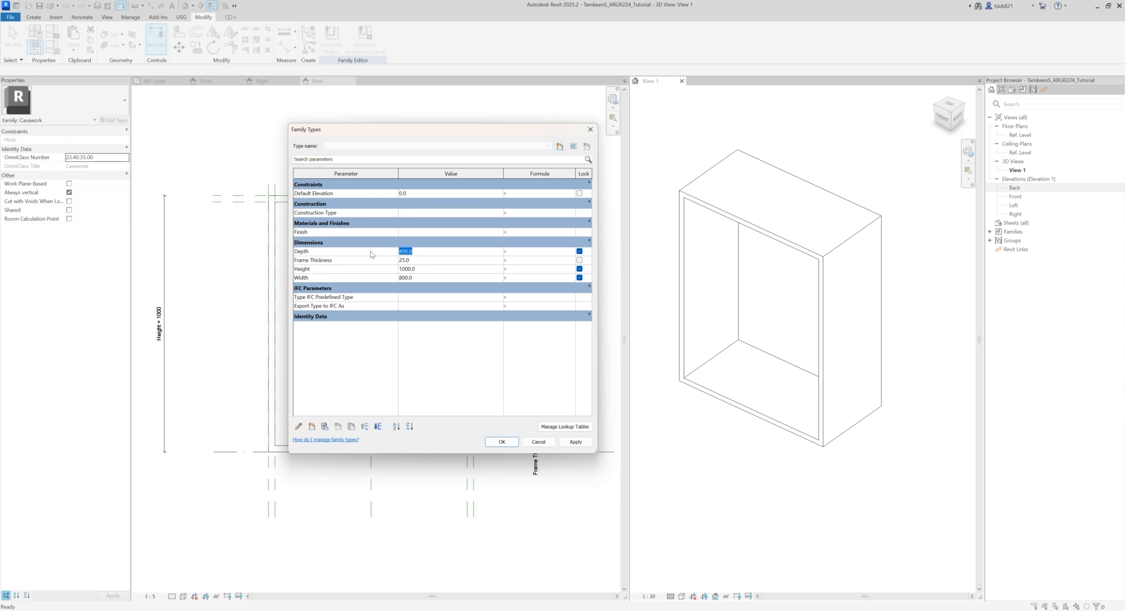
type("600")
left_click(576, 442)
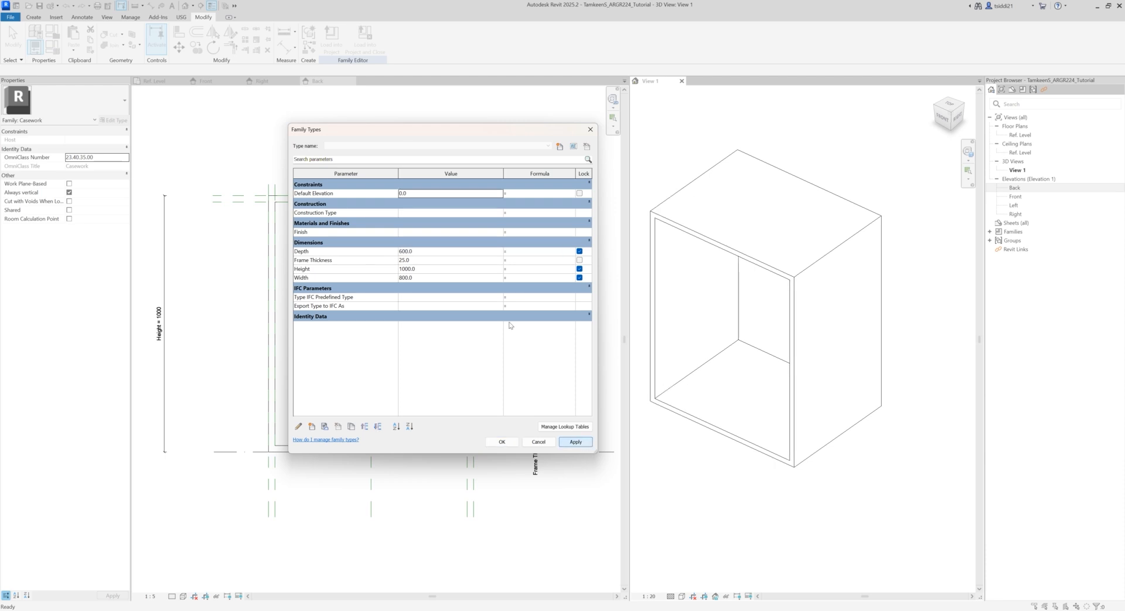
Step: Test the cabinet and its back panel by applying a Height of 800 and a Width of 1200 in the family types
left_click_drag(418, 268, 356, 271)
type("800")
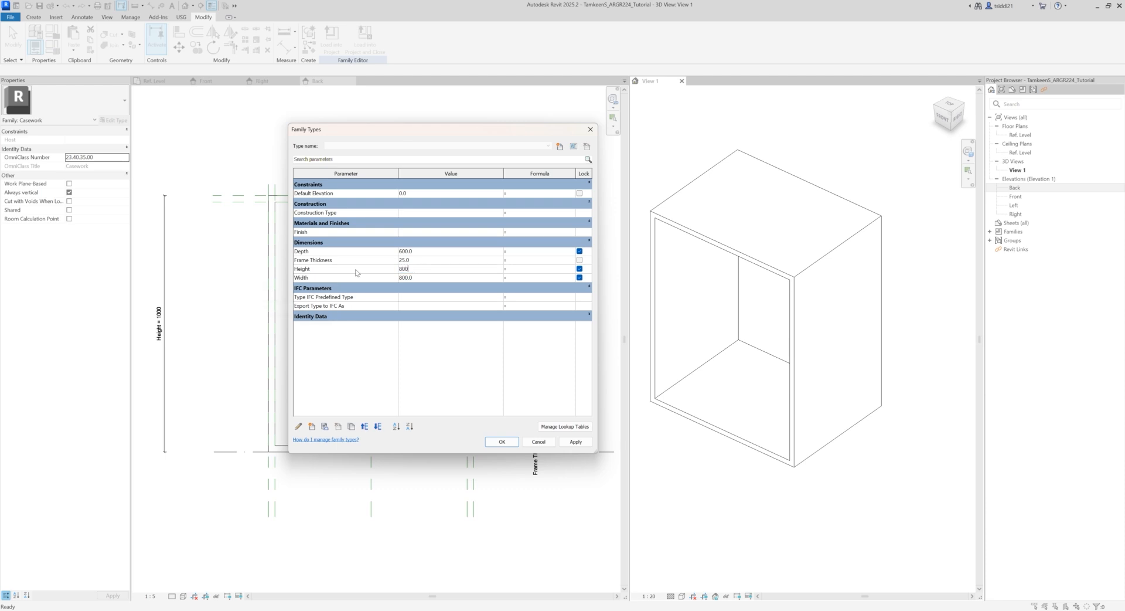
left_click(575, 442)
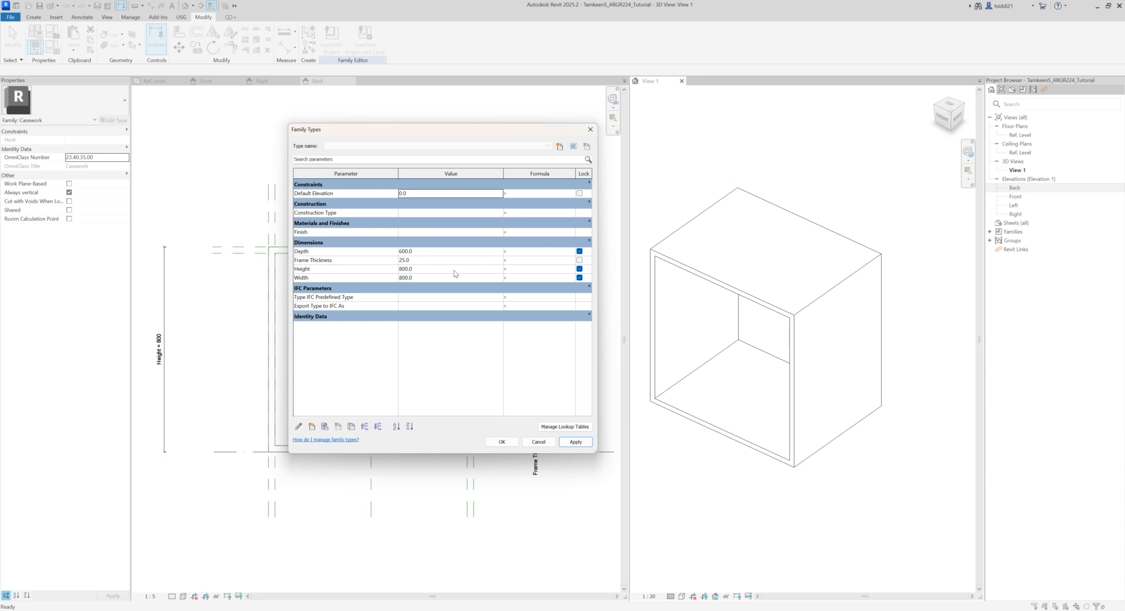
left_click(418, 277)
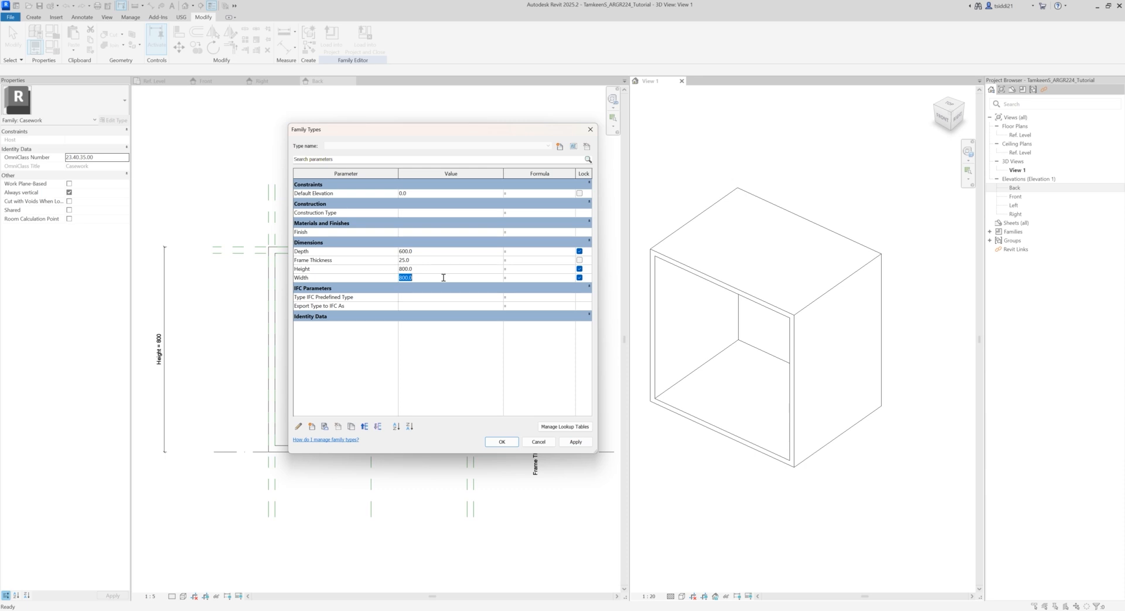
type("1200")
left_click(576, 442)
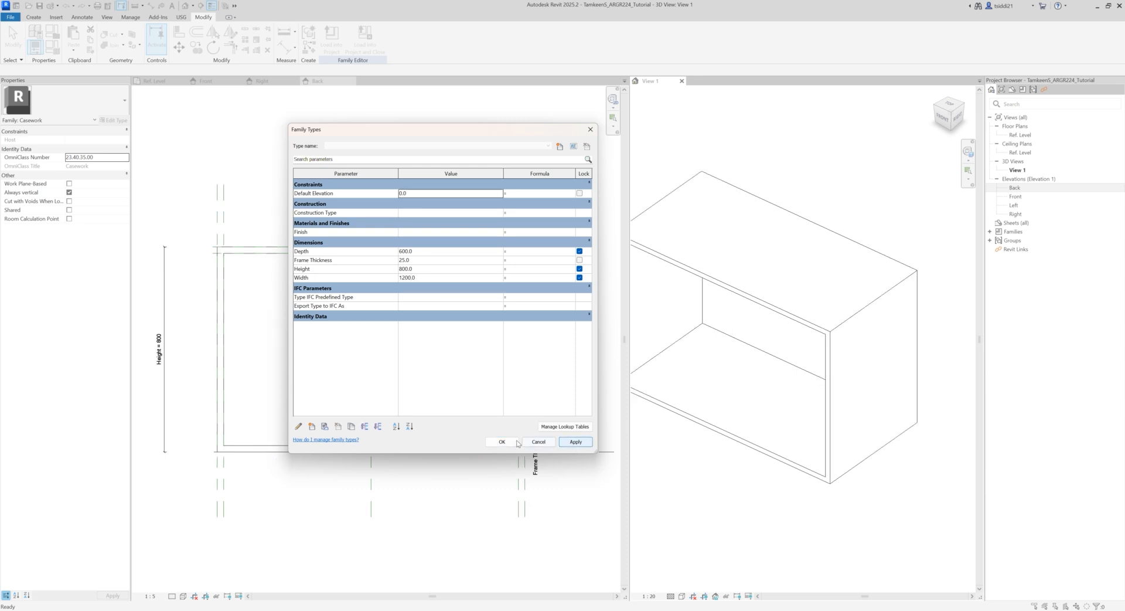
left_click(502, 441)
scroll(784, 412, "down", 3)
middle_click_drag(819, 474, 793, 480, "shift")
scroll(727, 414, "up", 2)
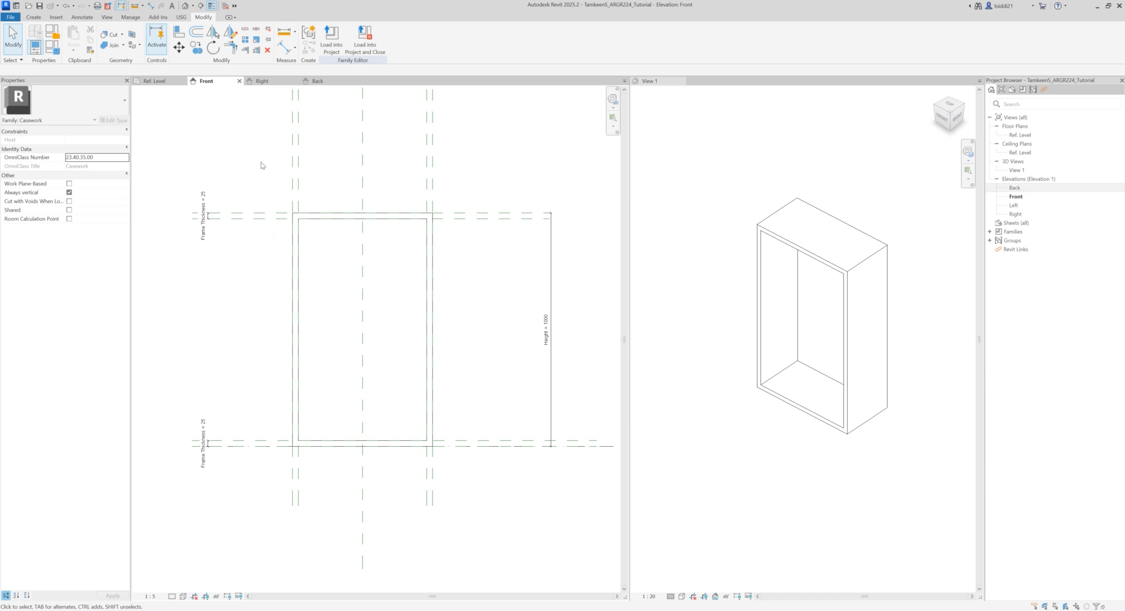
Step: In the Front elevation, copy the lower inner frame reference plane 300 mm upward, and place a second copy 20 mm above it
left_click(197, 50)
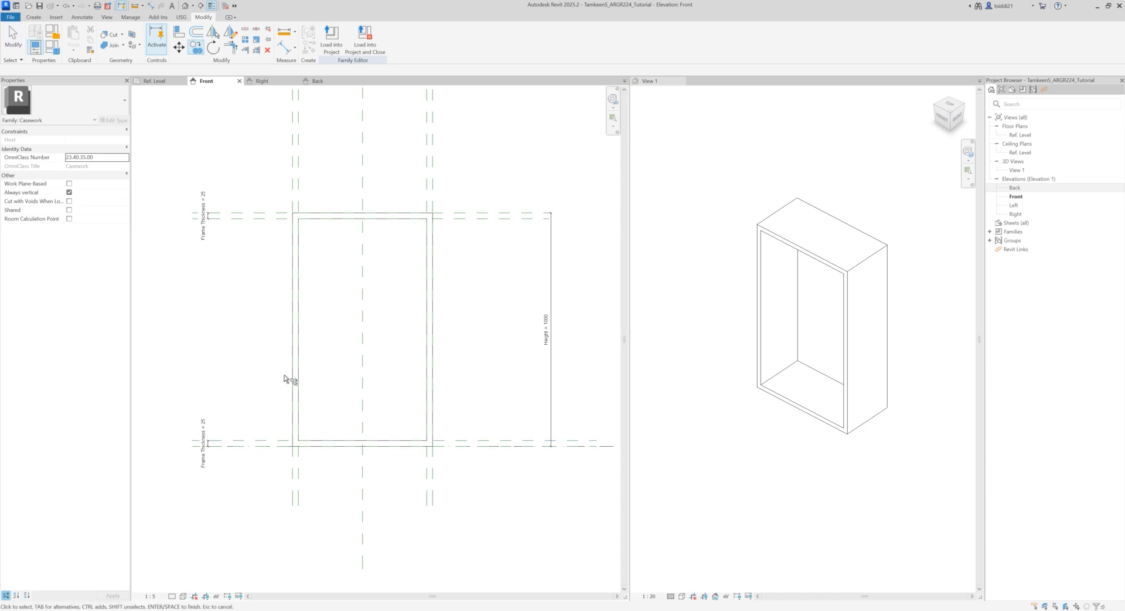
left_click(194, 443)
key("Return")
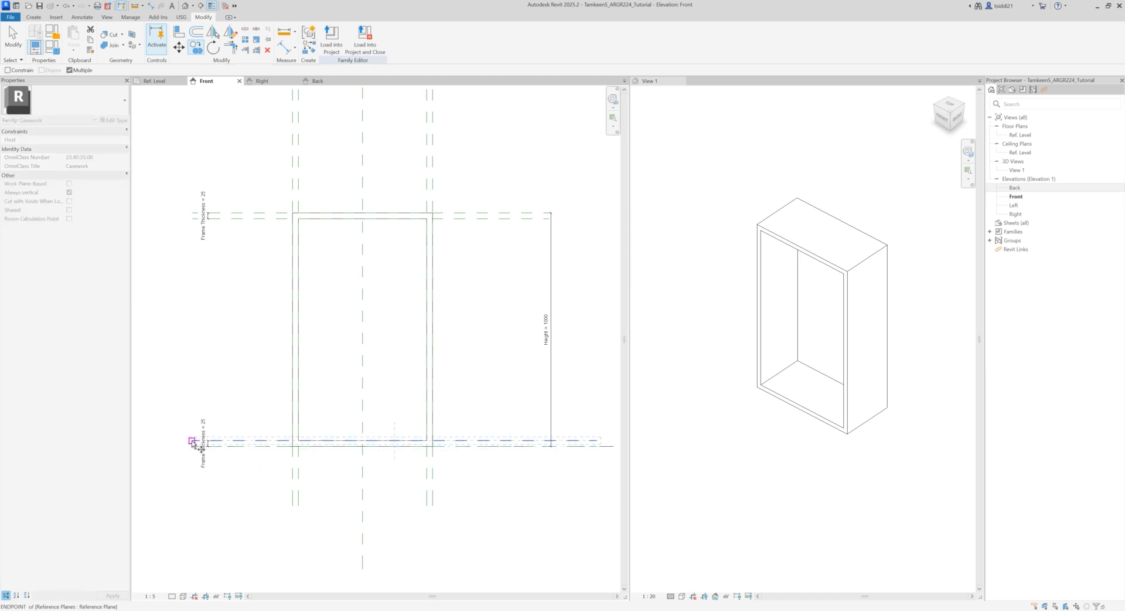
left_click(194, 442)
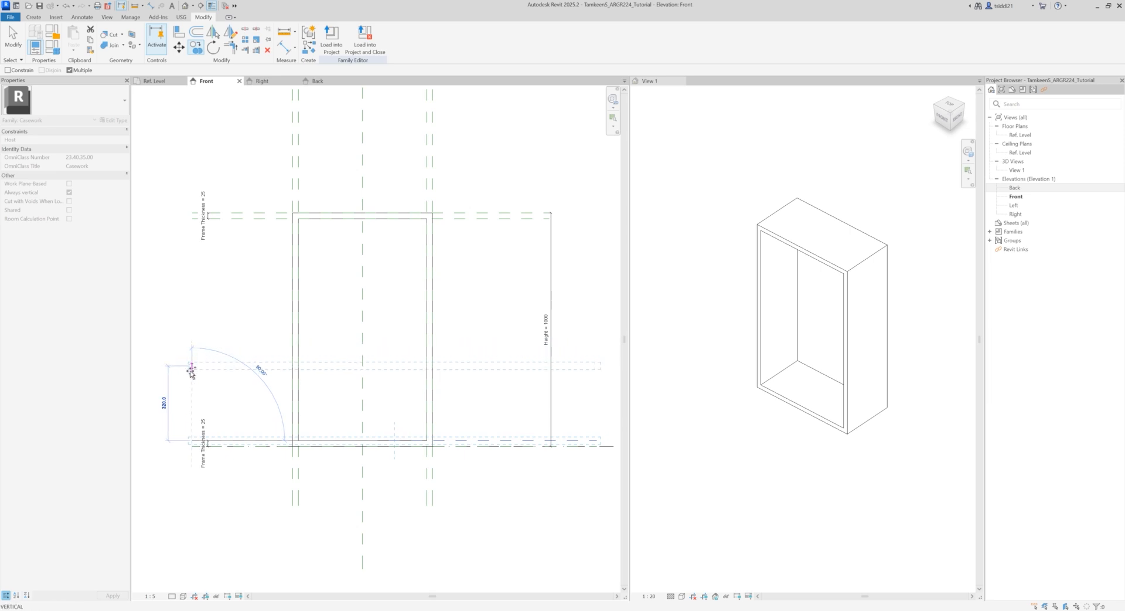
left_click(191, 370)
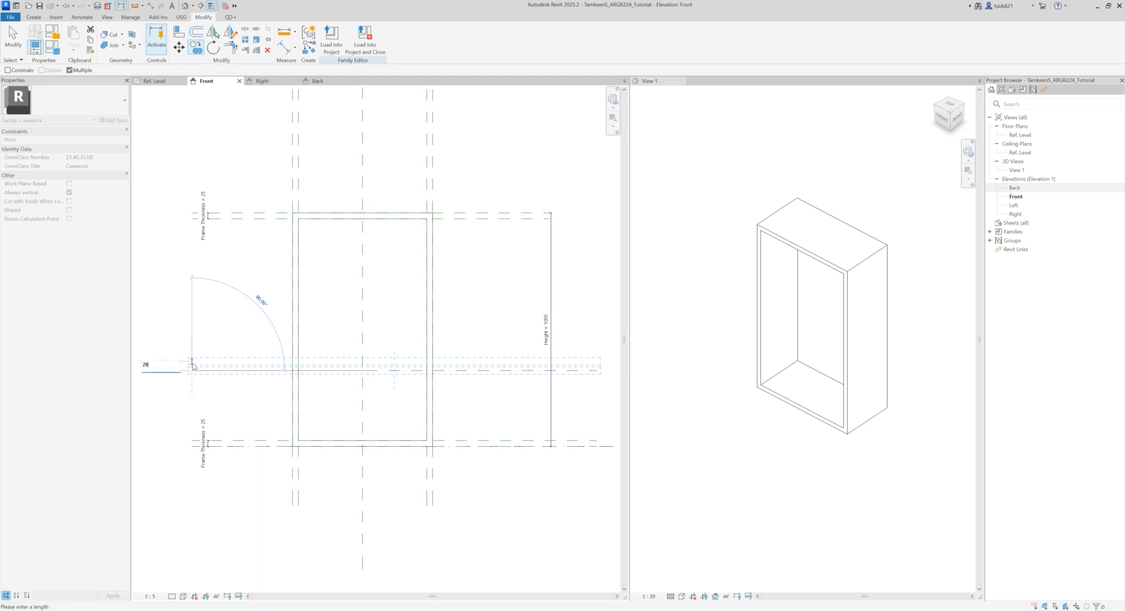
left_click(193, 364)
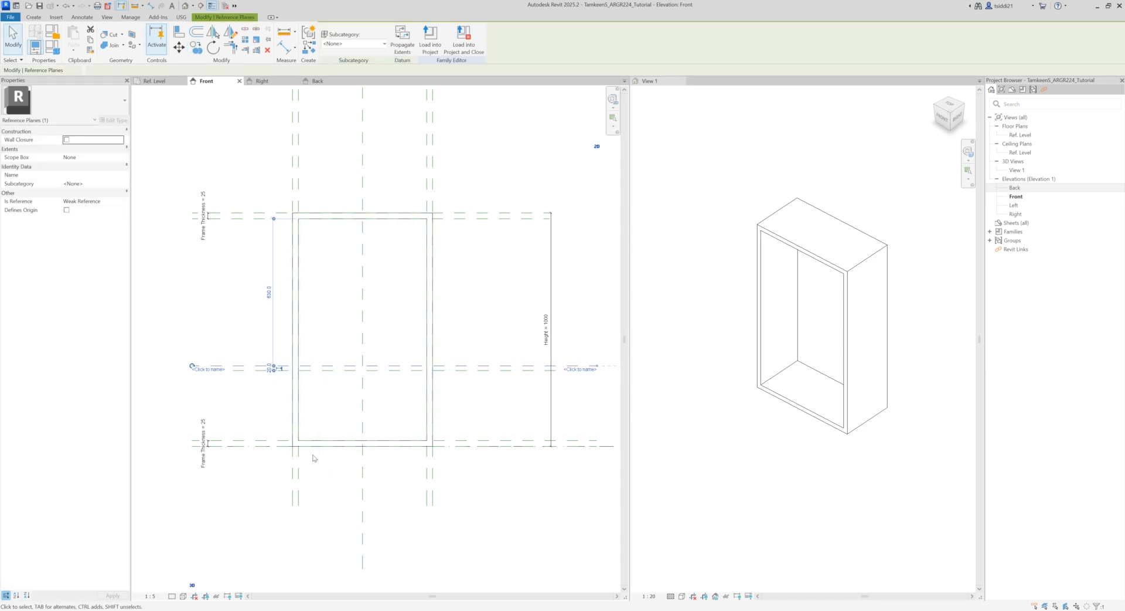
left_click(331, 356)
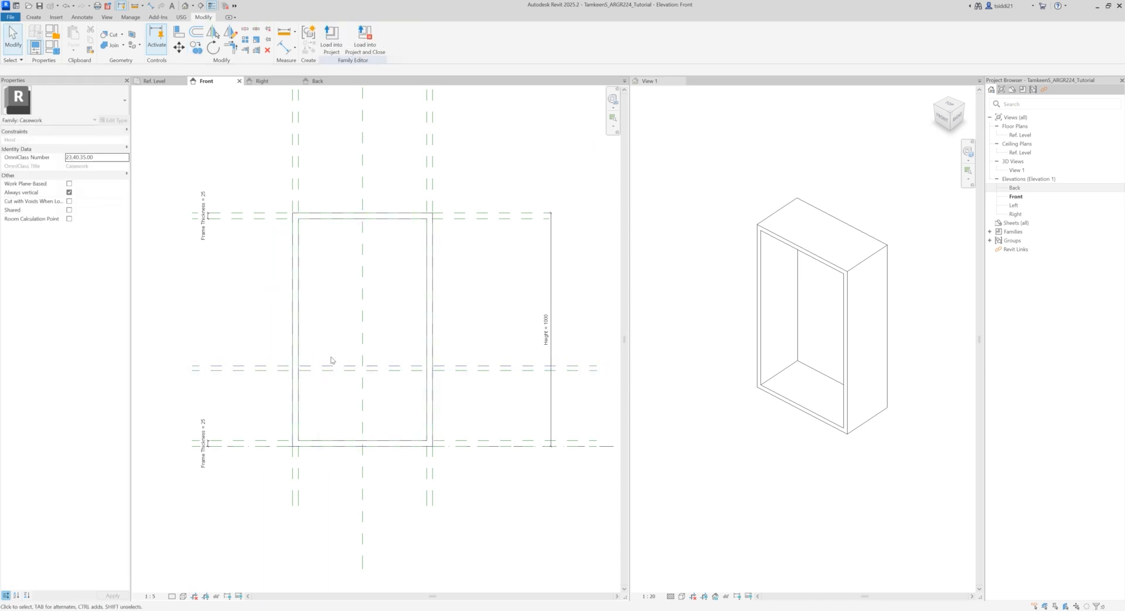
left_click(255, 369)
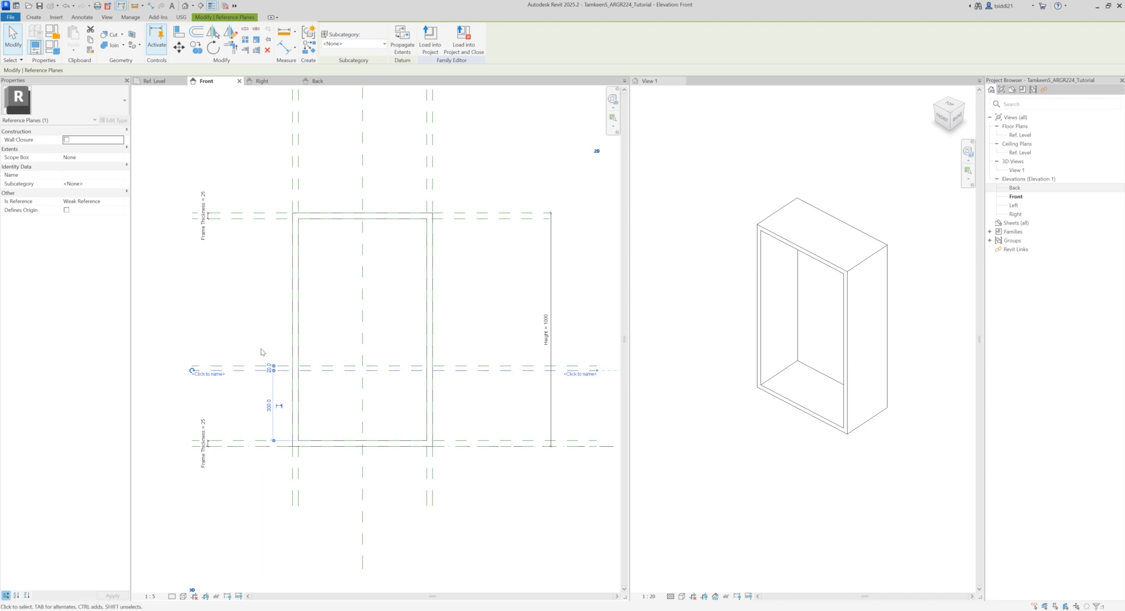
left_click(261, 365)
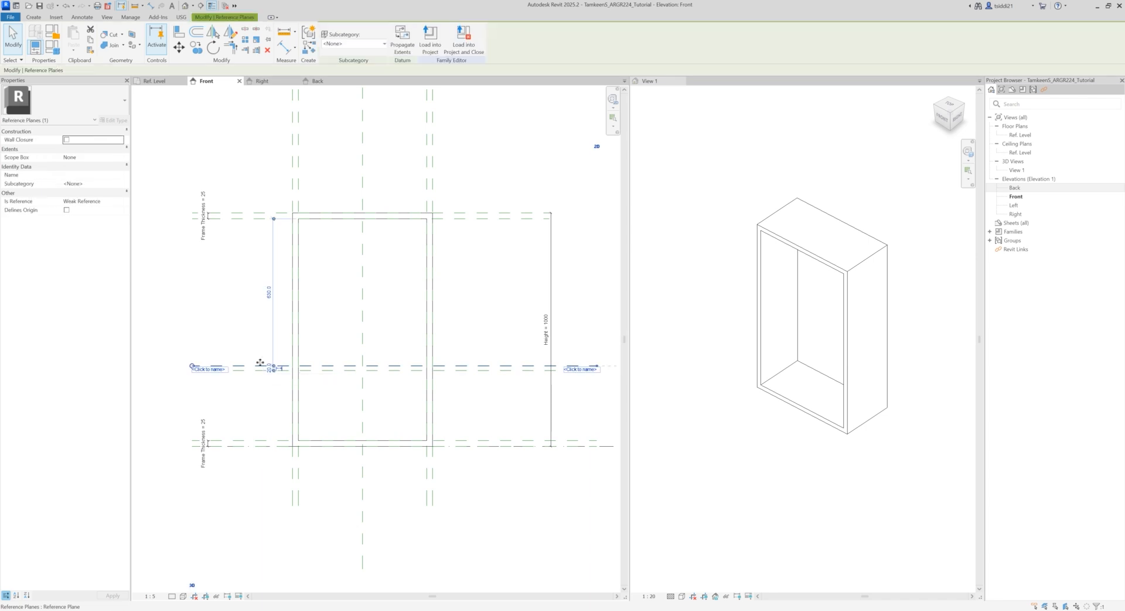
left_click(259, 346)
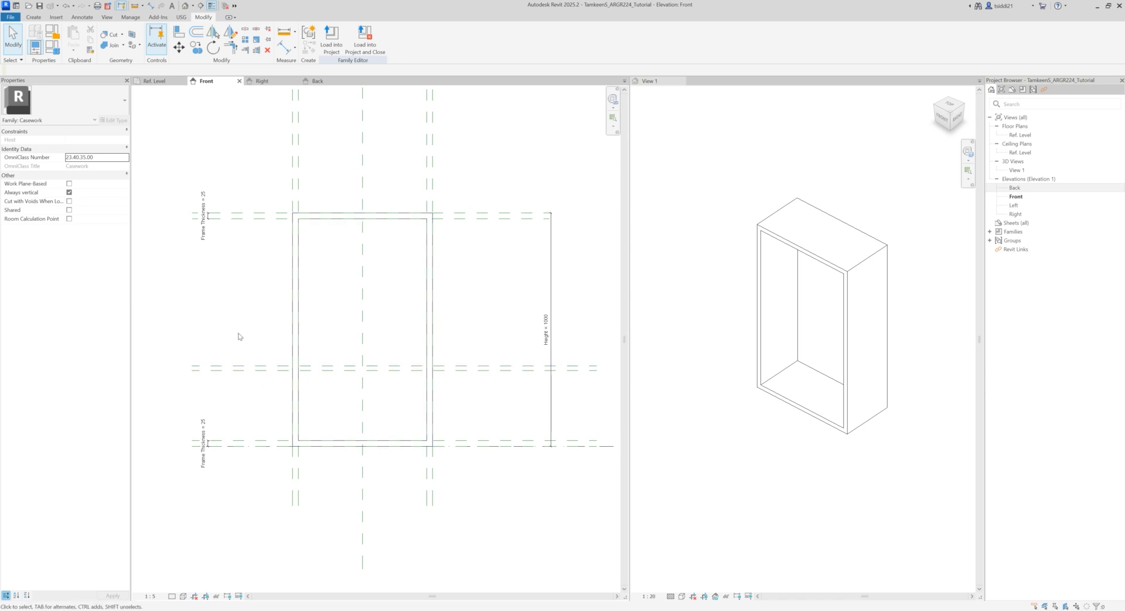
Step: Add an aligned dimension between the two new shelf reference planes, near their ends outside the frame
key("d")
key("i")
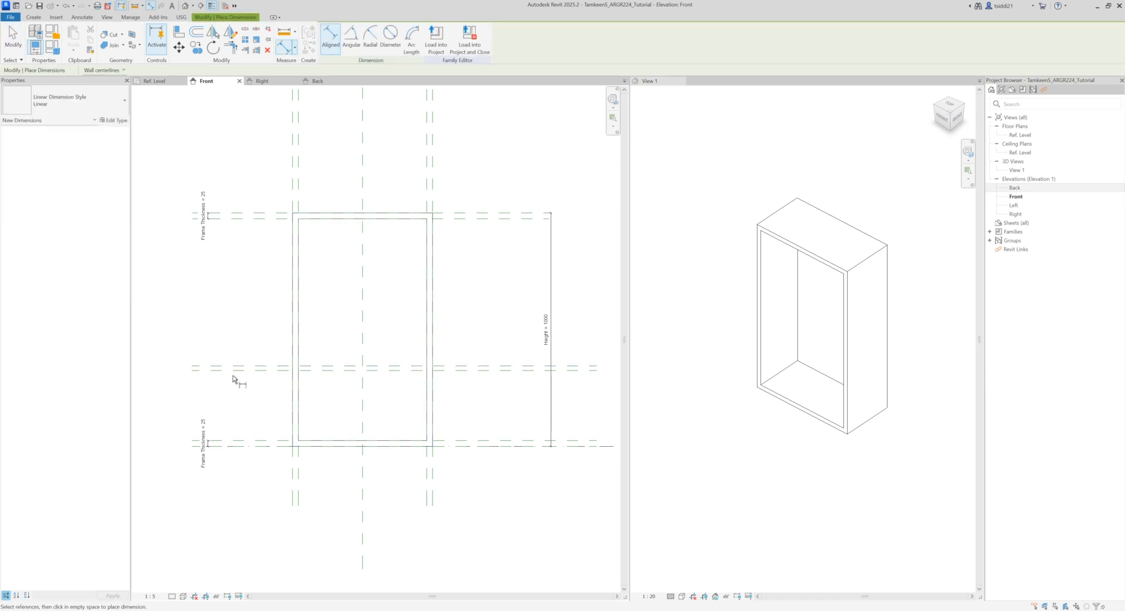
left_click(241, 369)
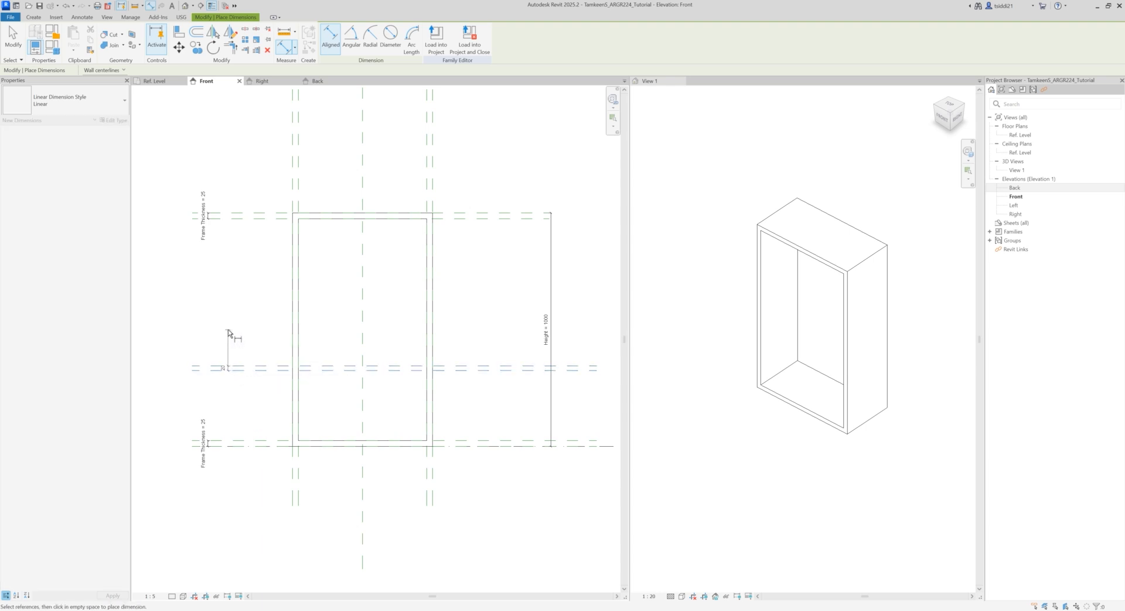
left_click(211, 318)
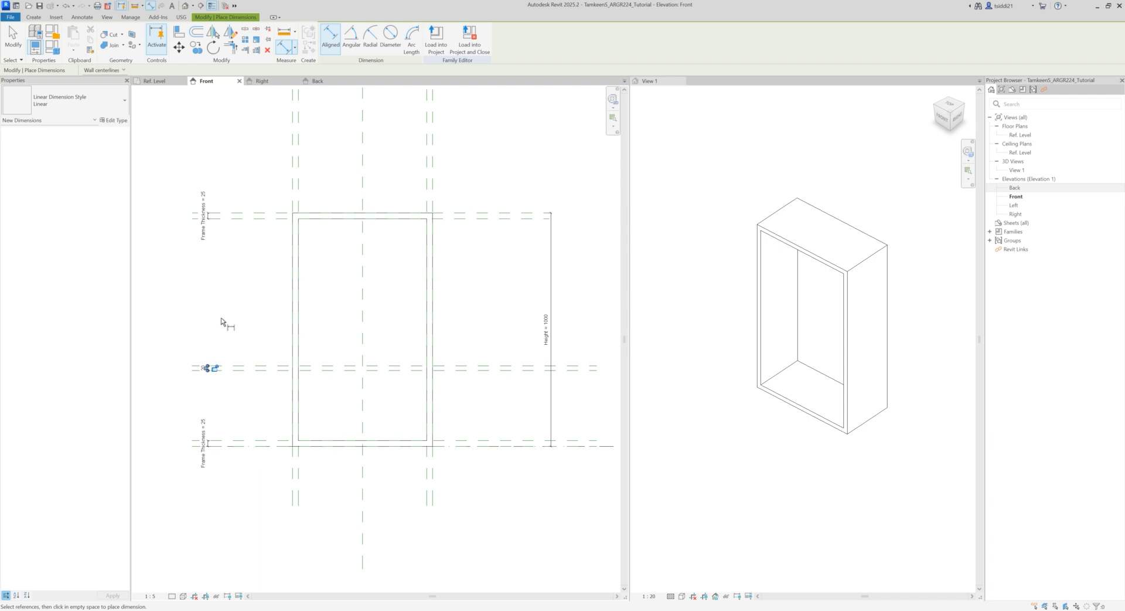
key("Escape")
Step: Name the lower of the two shelf reference planes "Shelf 2"
left_click(219, 371)
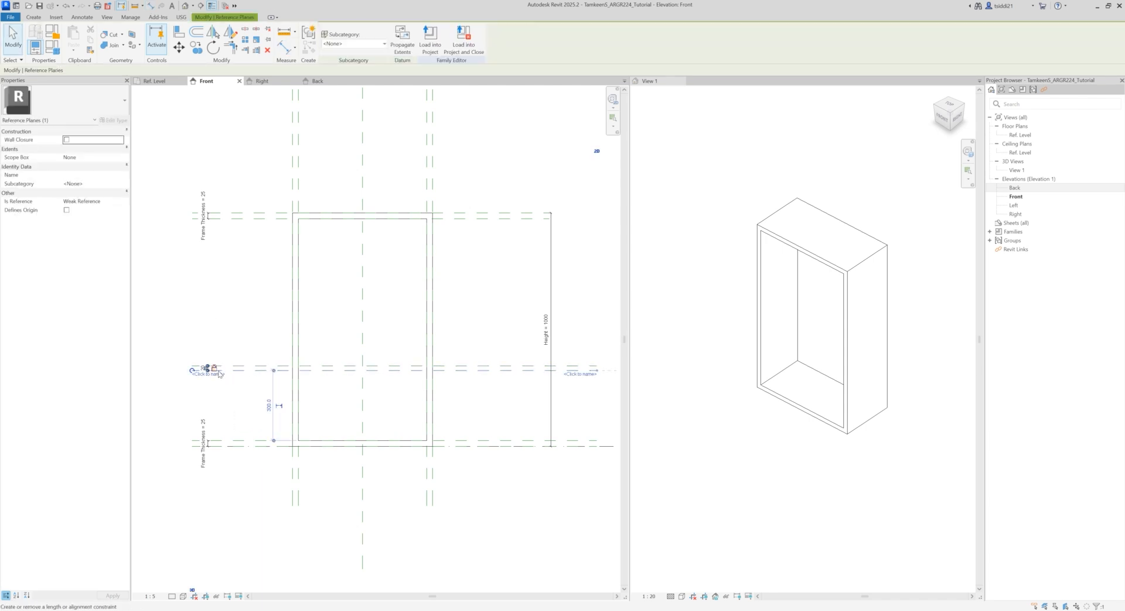
left_click(85, 174)
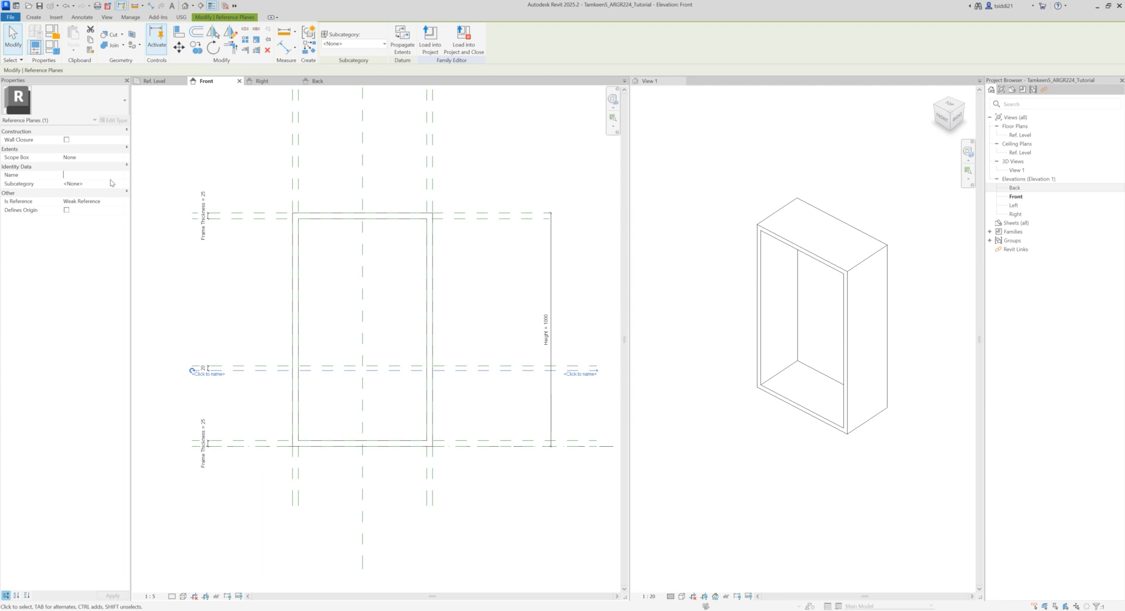
type("Shelf 2")
left_click(175, 274)
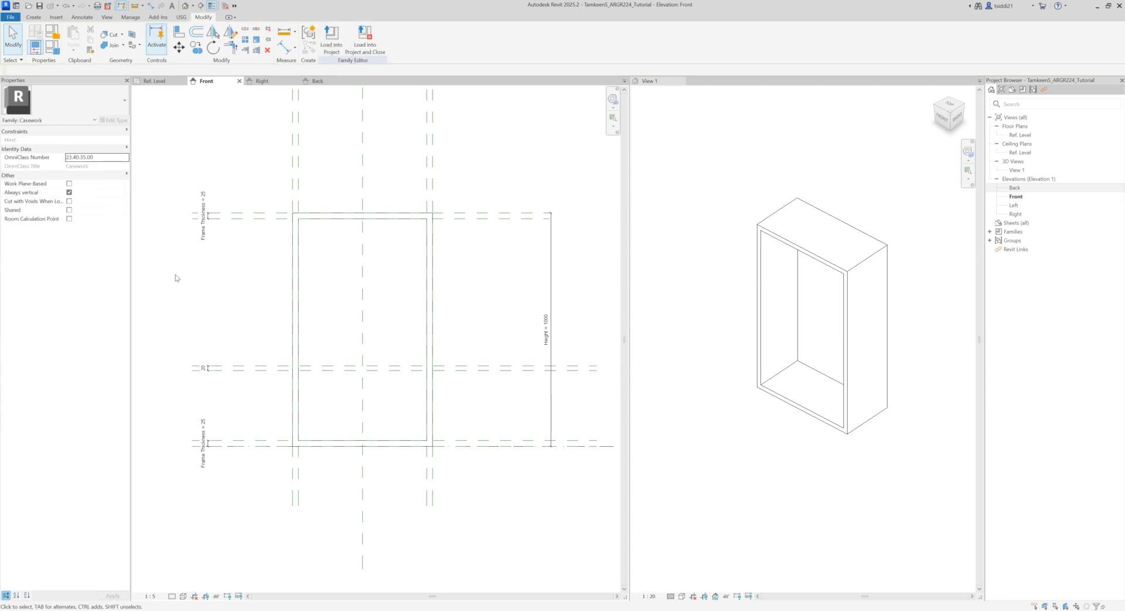
Step: Label the dimension between the shelf reference planes with a new type parameter named "Shelf Thickness"
left_click(206, 368)
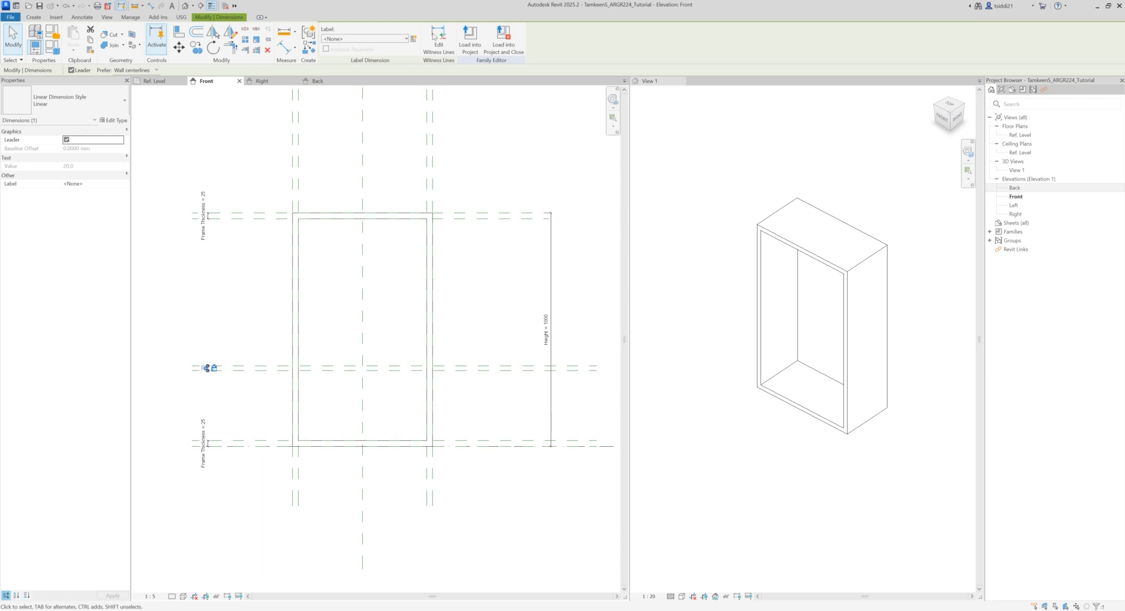
left_click(415, 39)
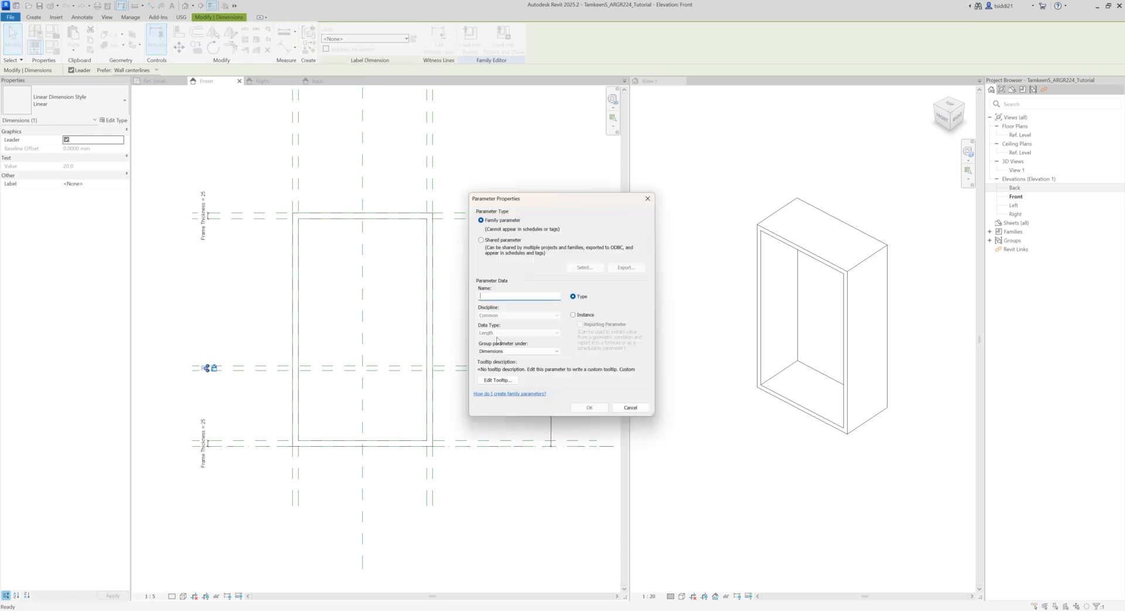
type("Shelf Thickness")
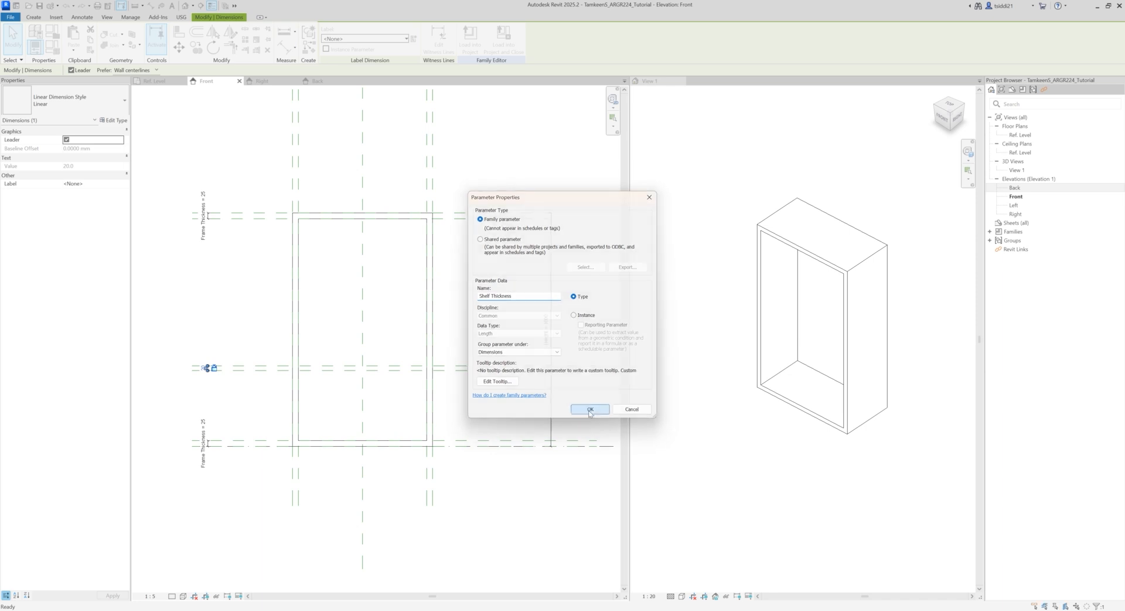
left_click(590, 410)
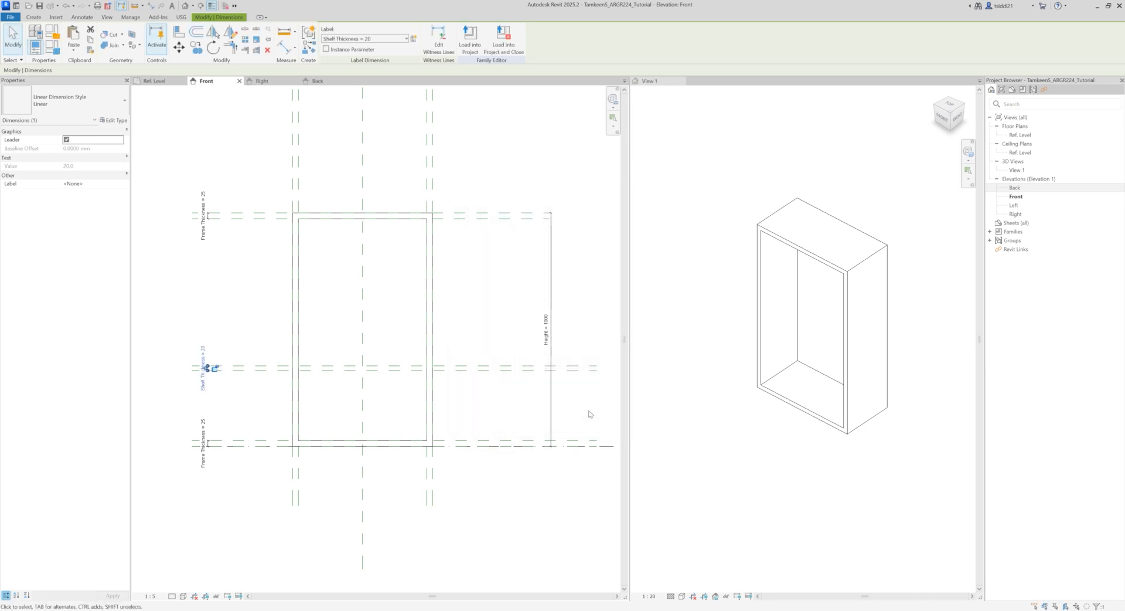
left_click(242, 352)
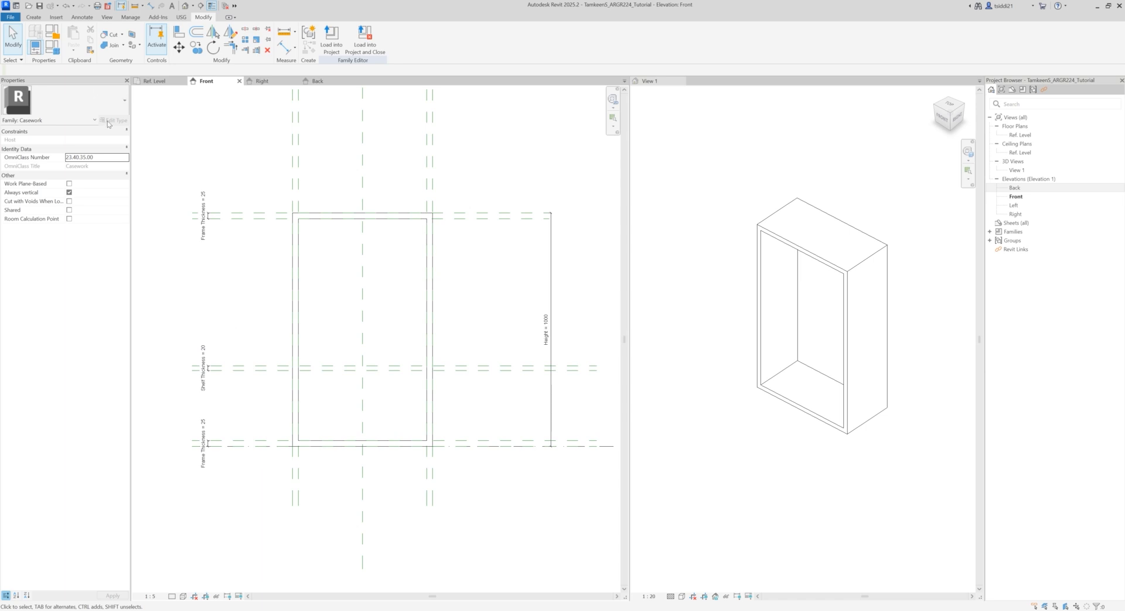
Step: Test the Shelf Thickness parameter in the family types by applying 50, and set it to 15
left_click(53, 46)
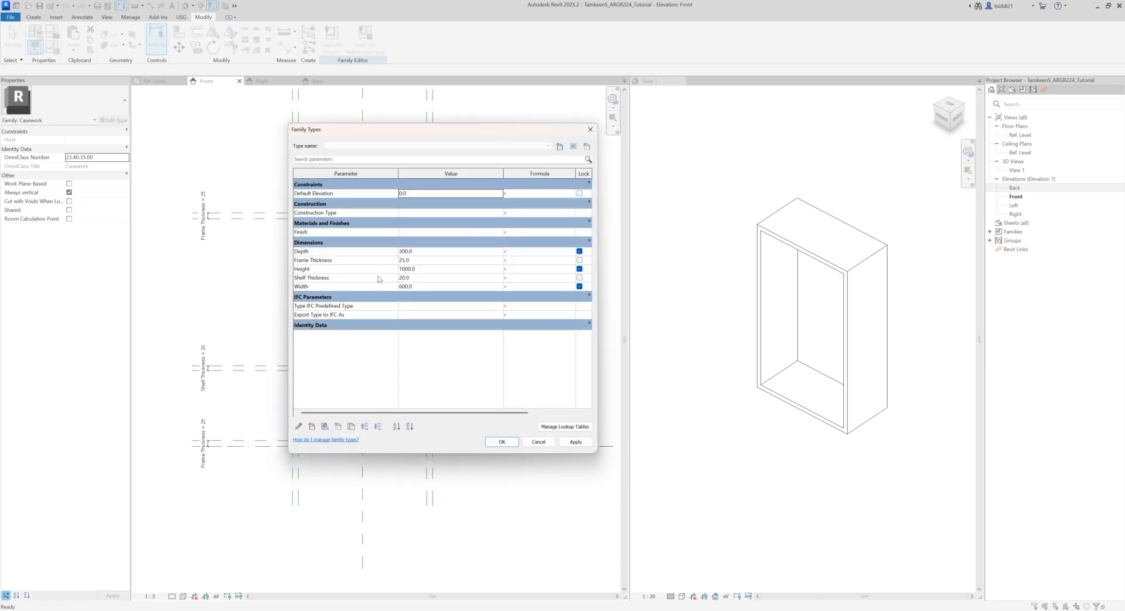
left_click(416, 278)
type("50")
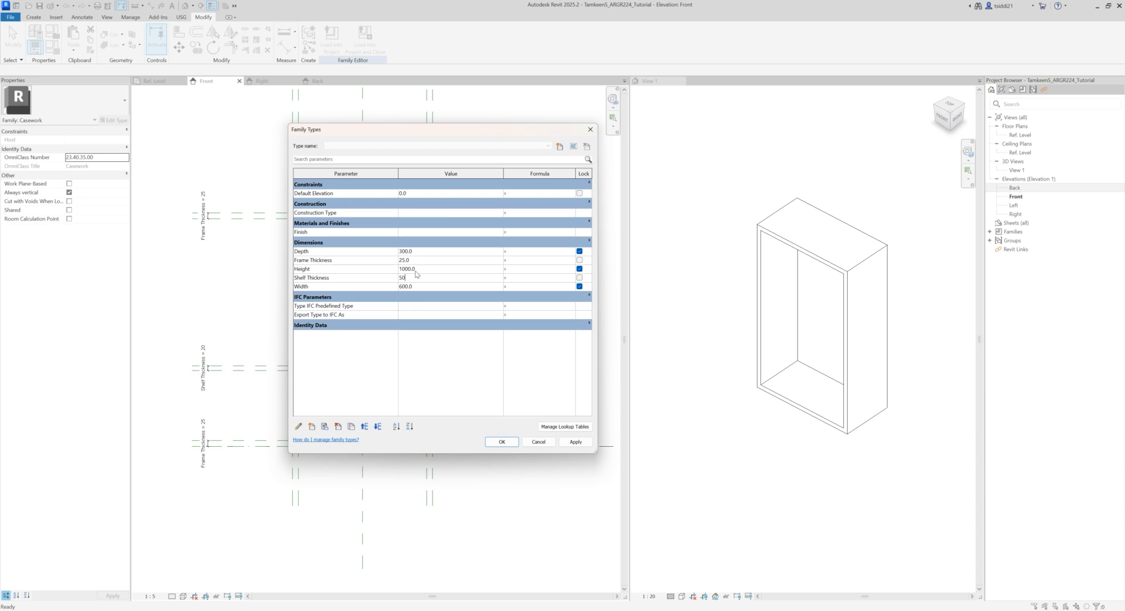
left_click(576, 442)
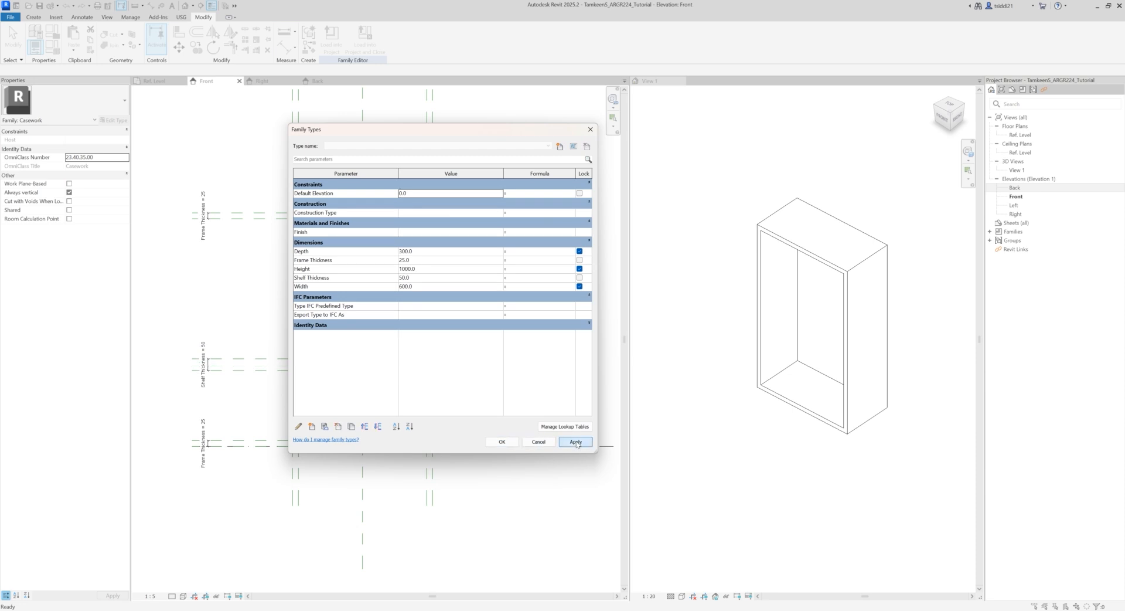
left_click(424, 279)
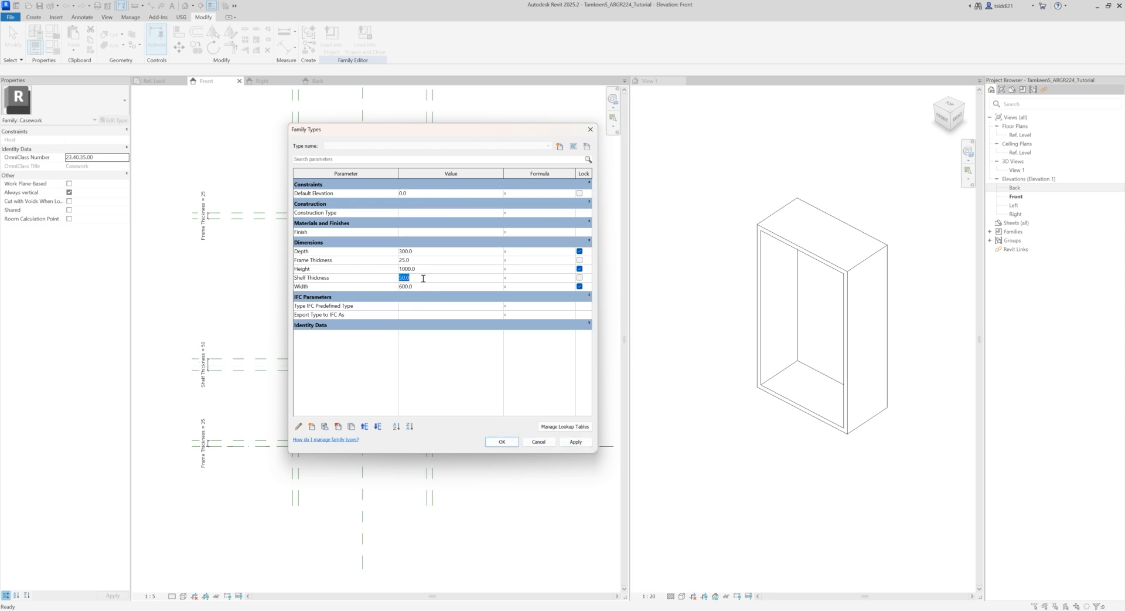
type("15")
left_click(576, 442)
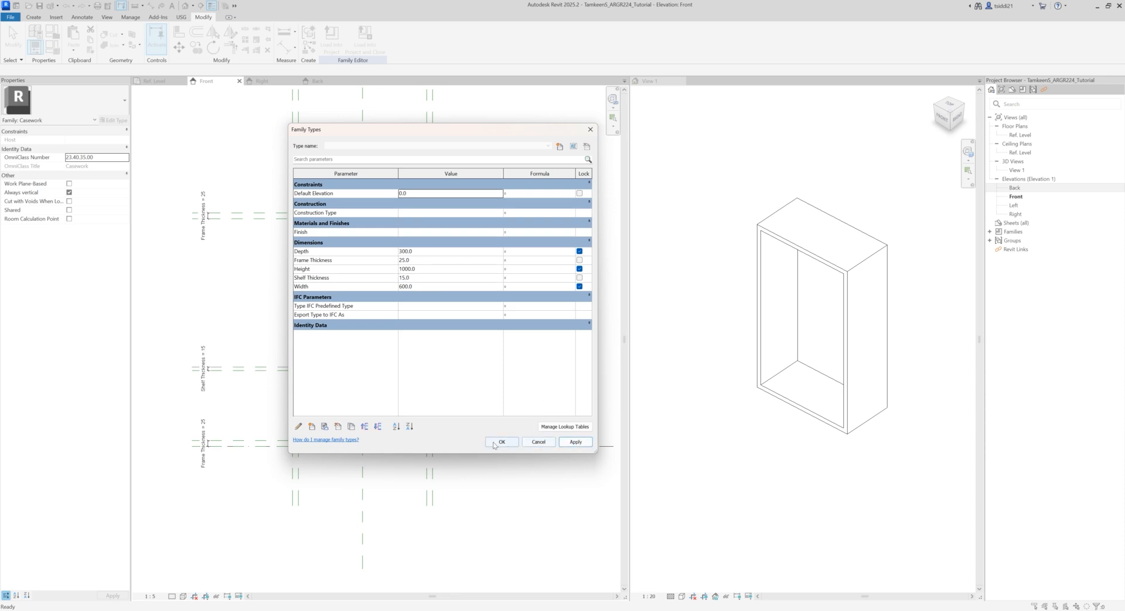
left_click(501, 442)
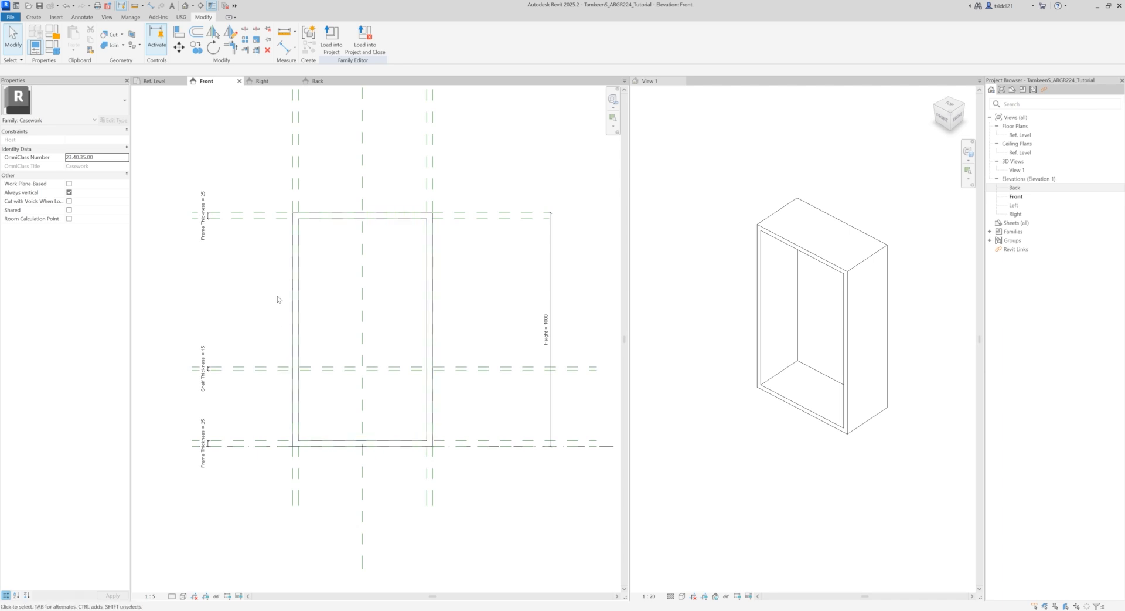
Step: Copy the unnamed shelf reference plane upward twice to form a second pair about 50 mm apart in the cabinet's upper part
left_click(239, 369)
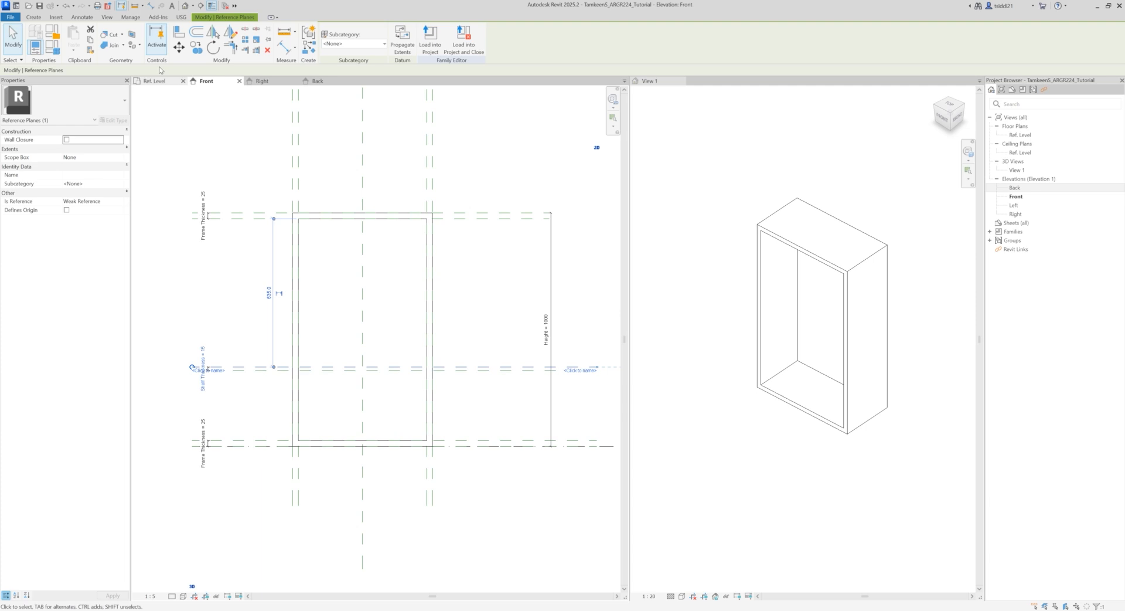
left_click(196, 47)
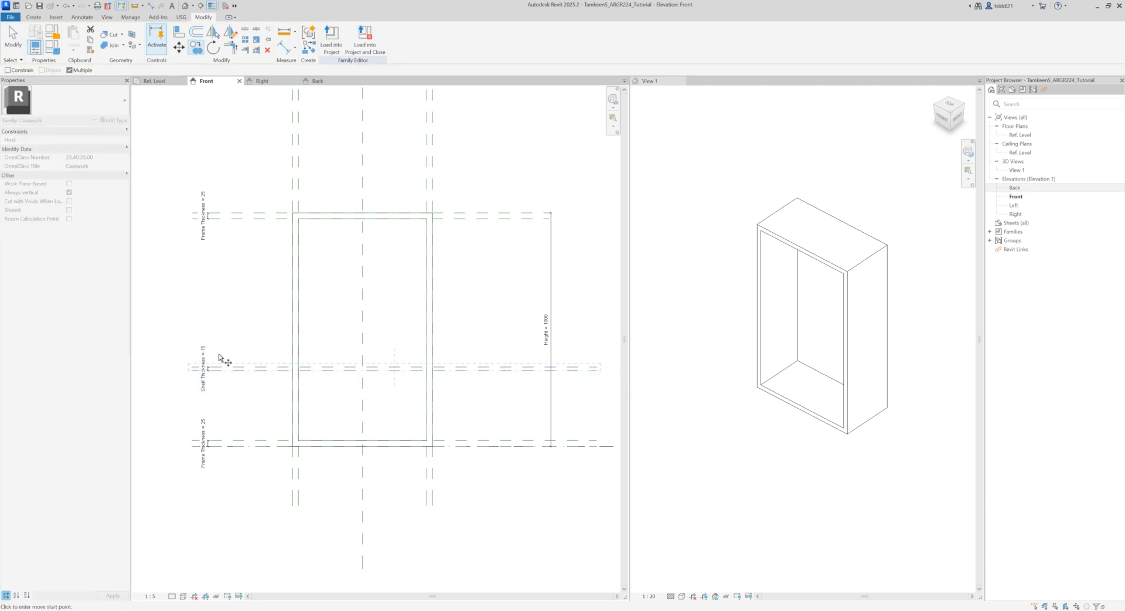
left_click(192, 370)
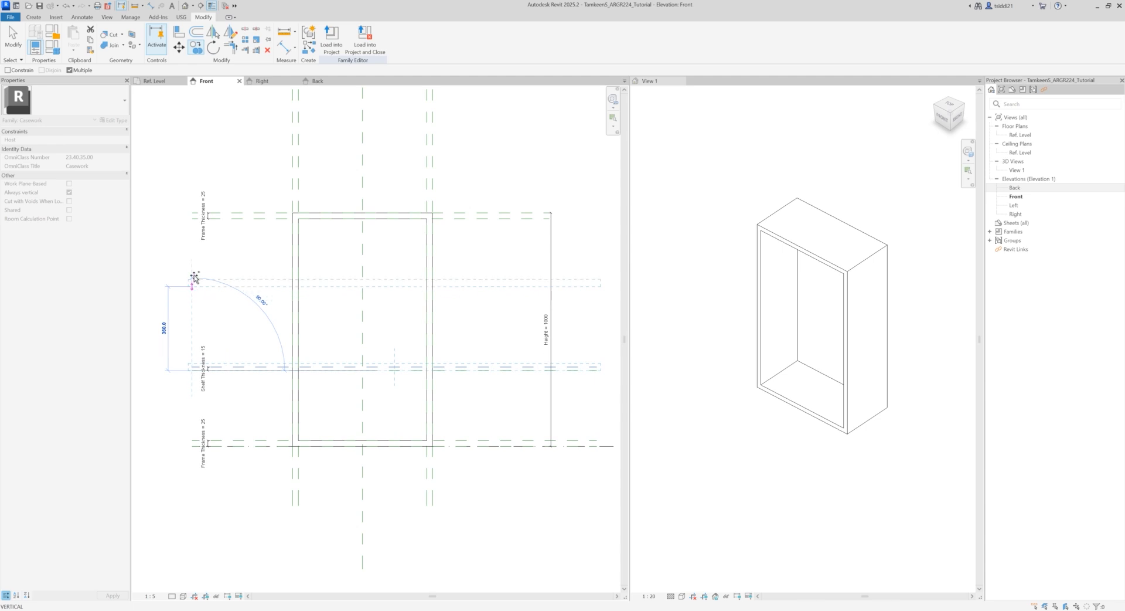
left_click(194, 275)
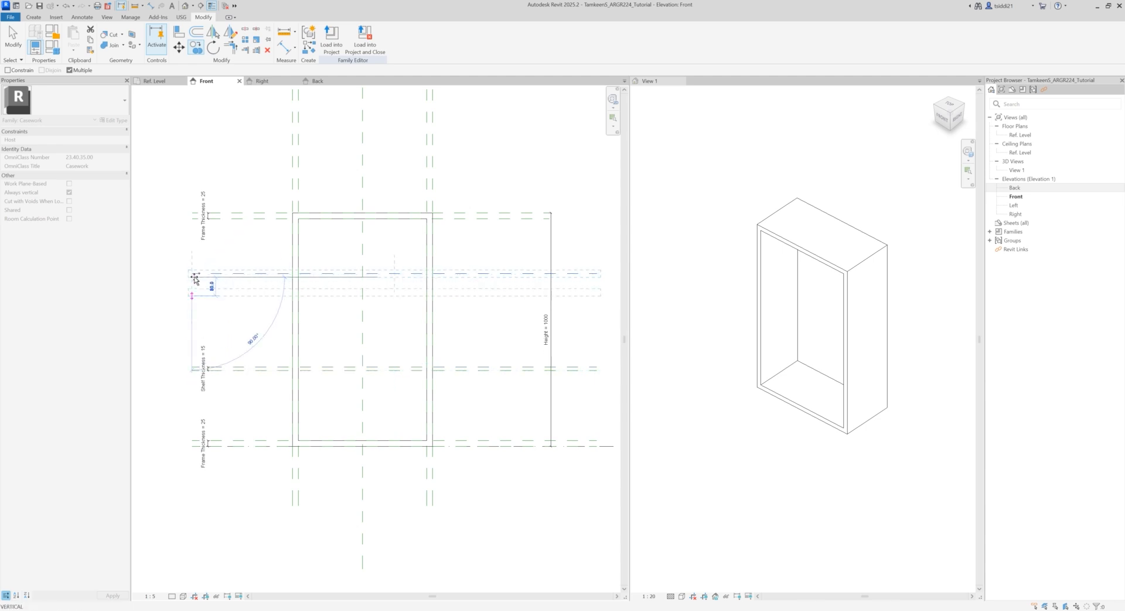
scroll(194, 271, "up", 4)
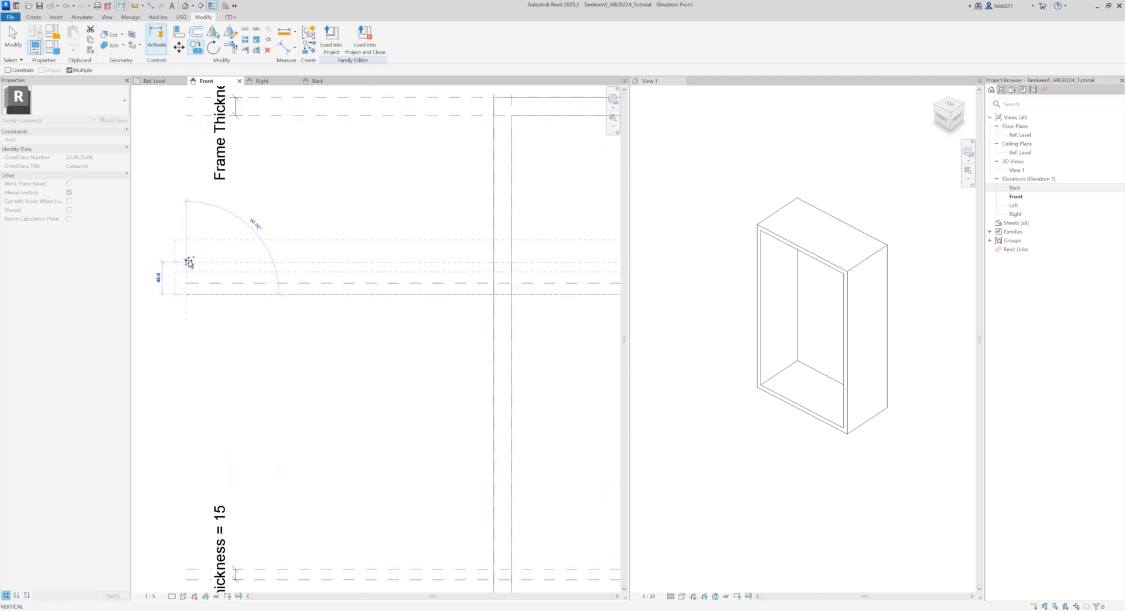
left_click(189, 261)
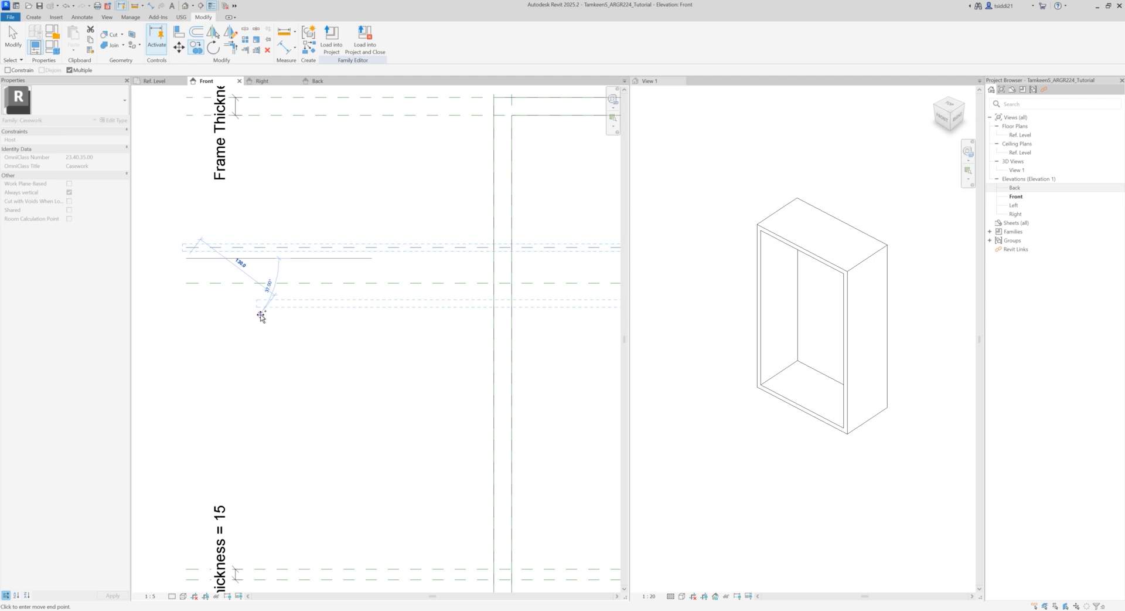
left_click(259, 309)
scroll(261, 319, "down", 2)
scroll(293, 340, "down", 3)
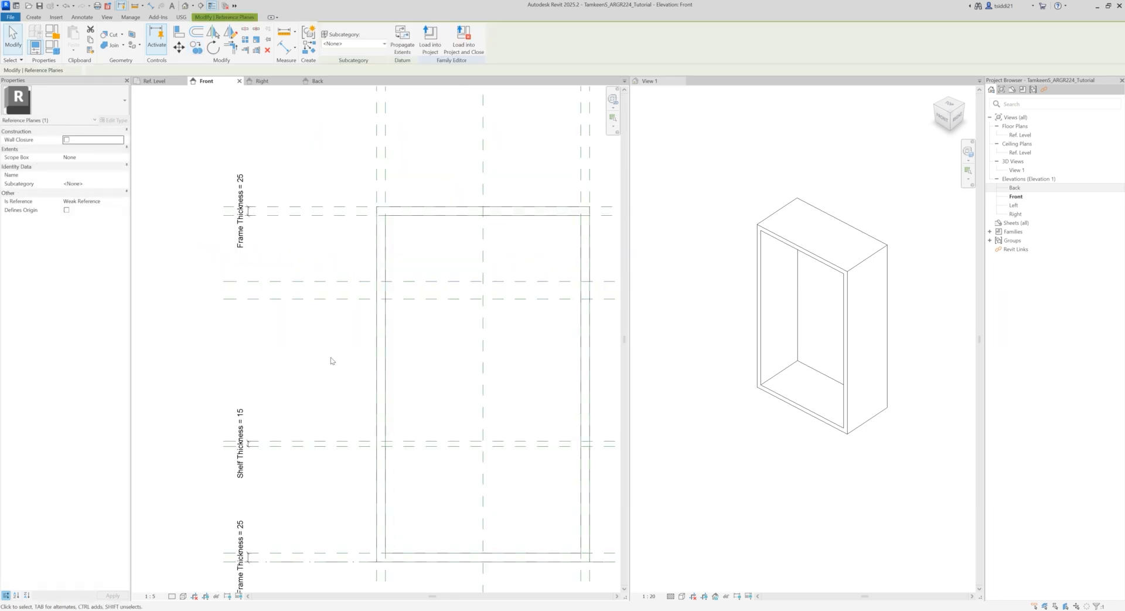
left_click(331, 360)
Step: Add an aligned dimension between the two upper shelf reference planes, near their ends outside the frame
scroll(321, 362, "up", 2)
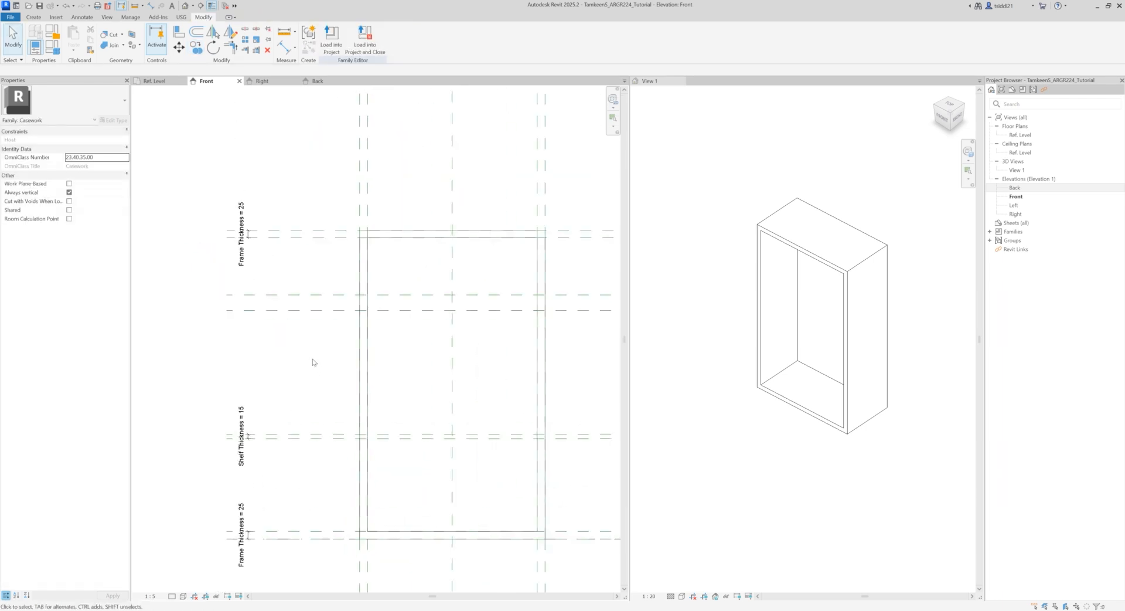
key("d")
key("i")
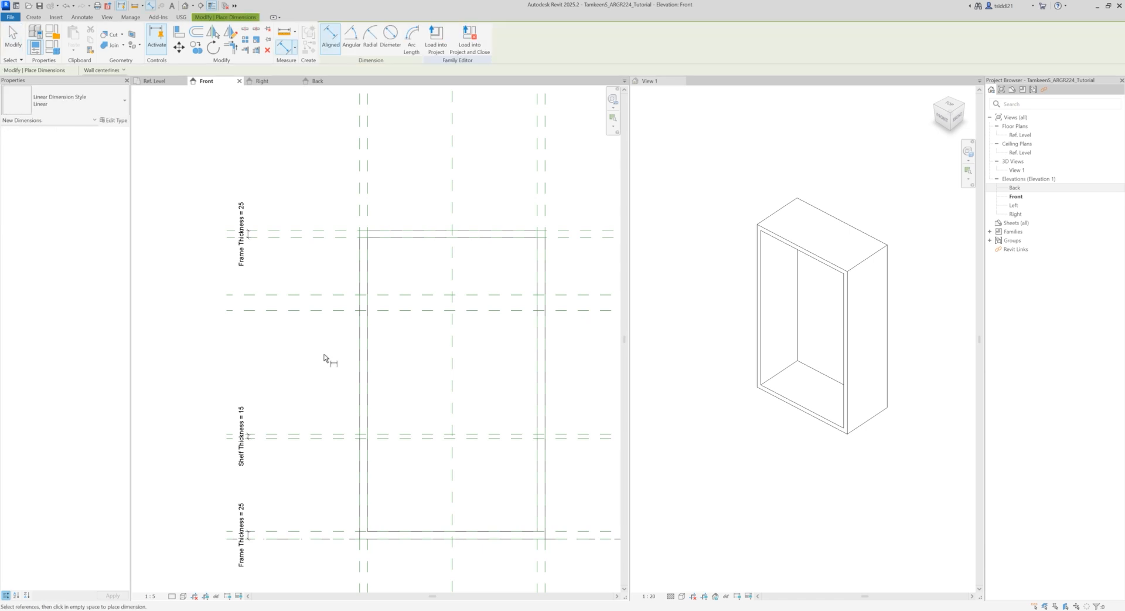
left_click(273, 311)
left_click(276, 296)
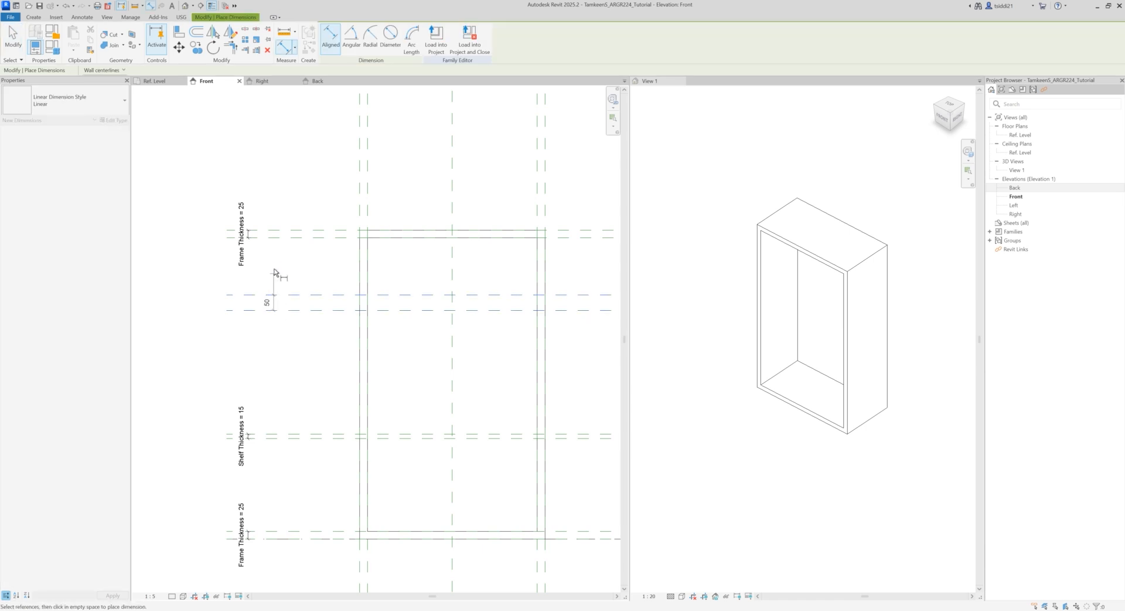
left_click(276, 265)
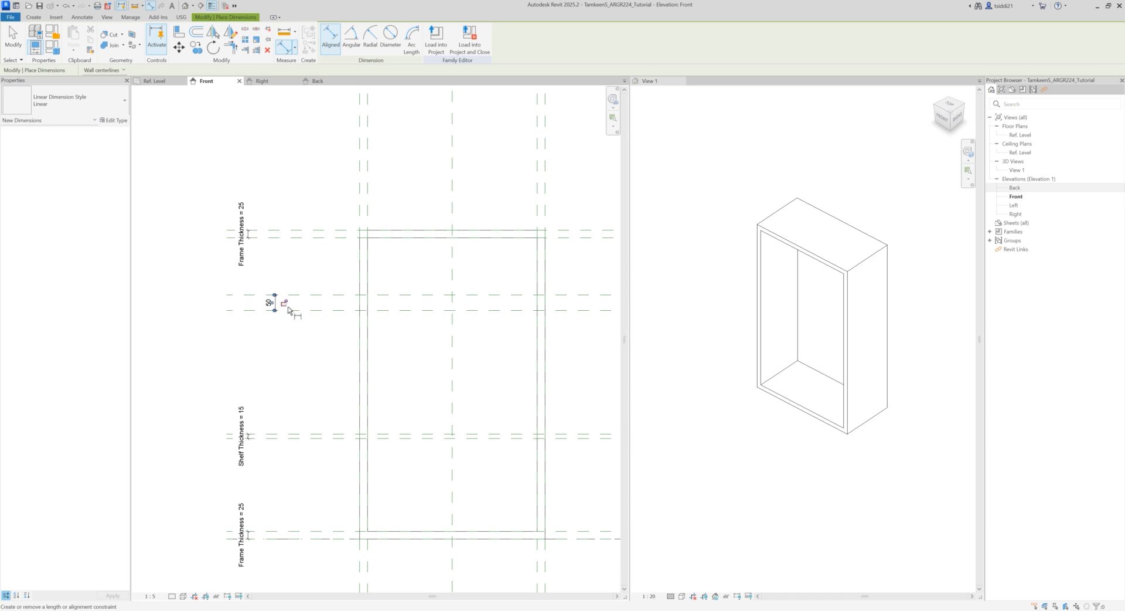
key("Escape")
key("Escape")
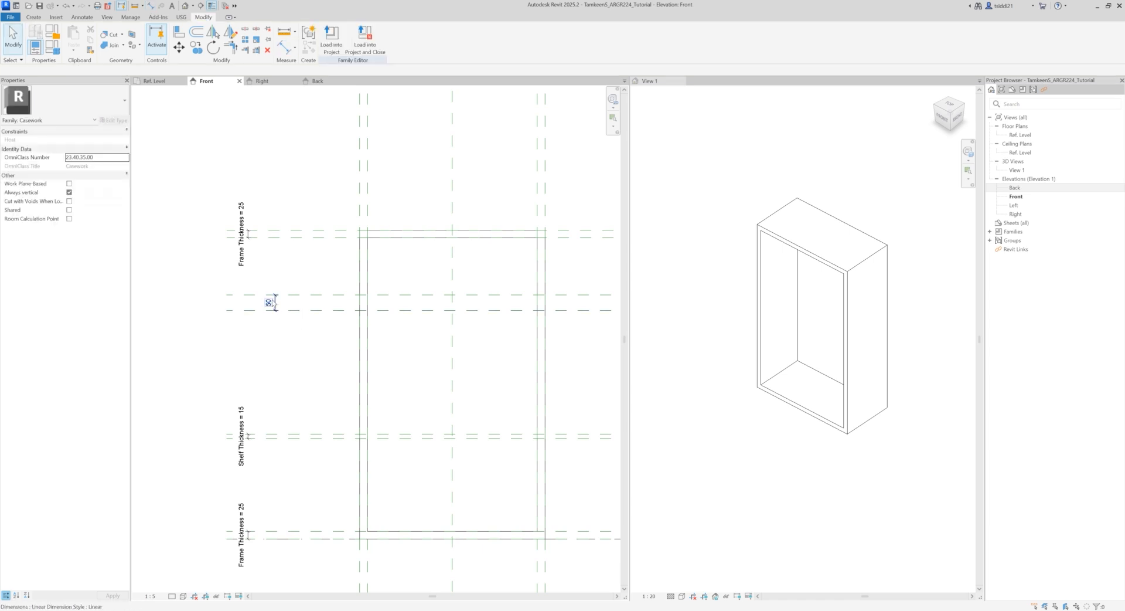
Step: Label the dimension between the upper shelf reference planes with the existing Shelf Thickness parameter
left_click(274, 304)
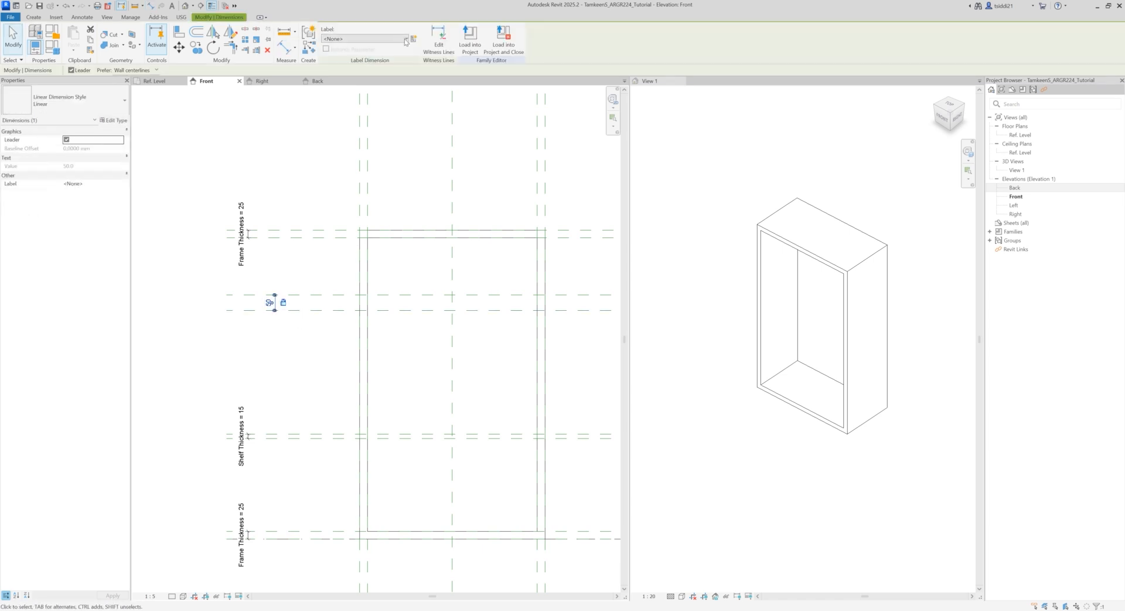
left_click(363, 39)
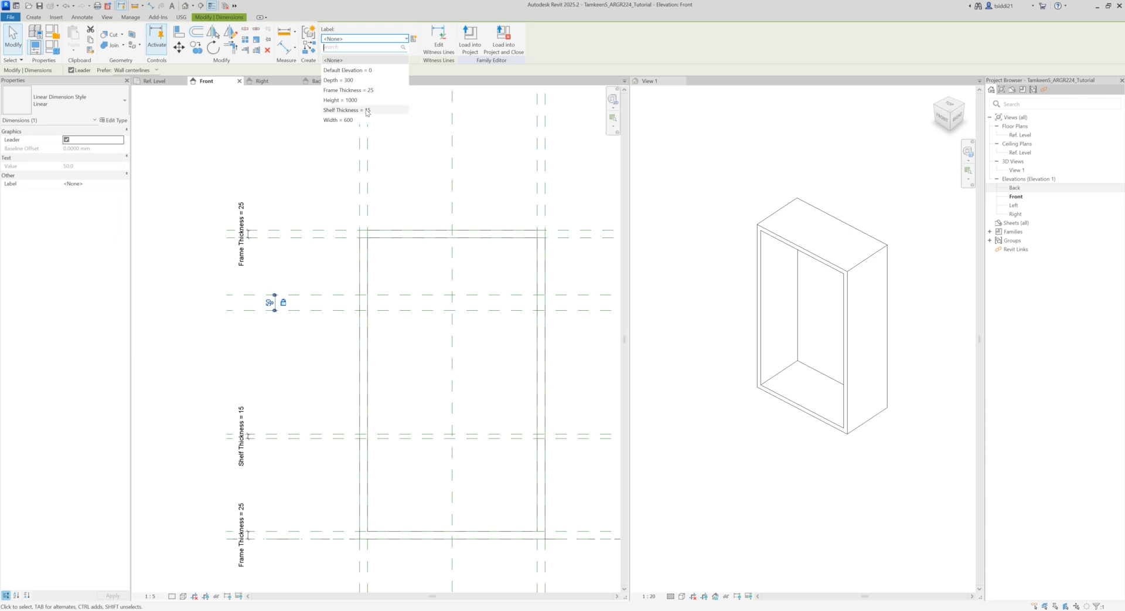
left_click(370, 110)
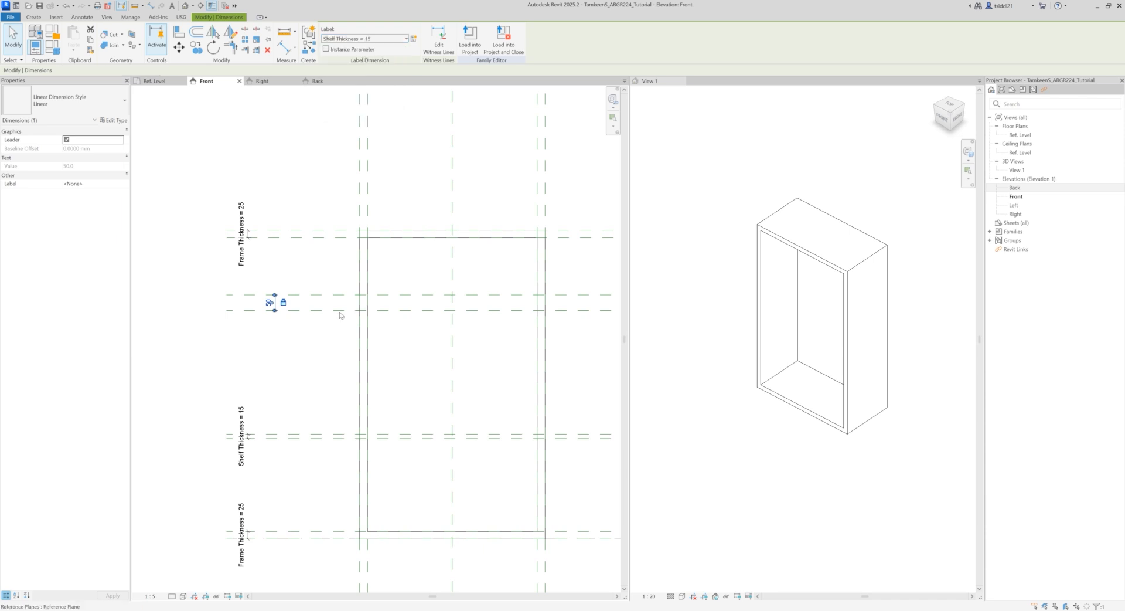
left_click(301, 344)
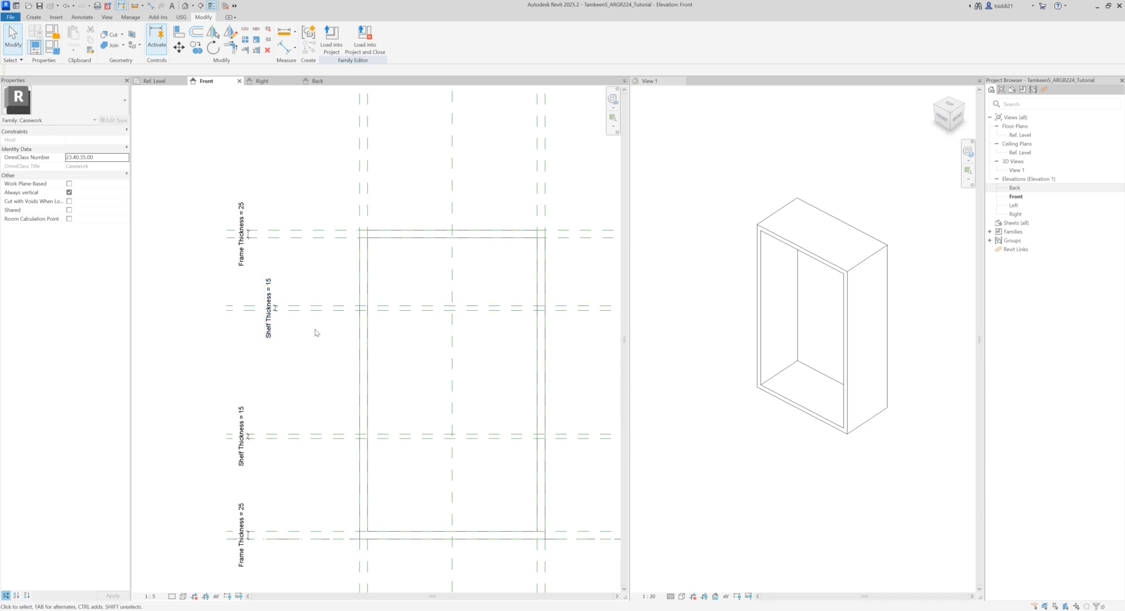
scroll(318, 335, "down", 3)
middle_click_drag(298, 344, 298, 347)
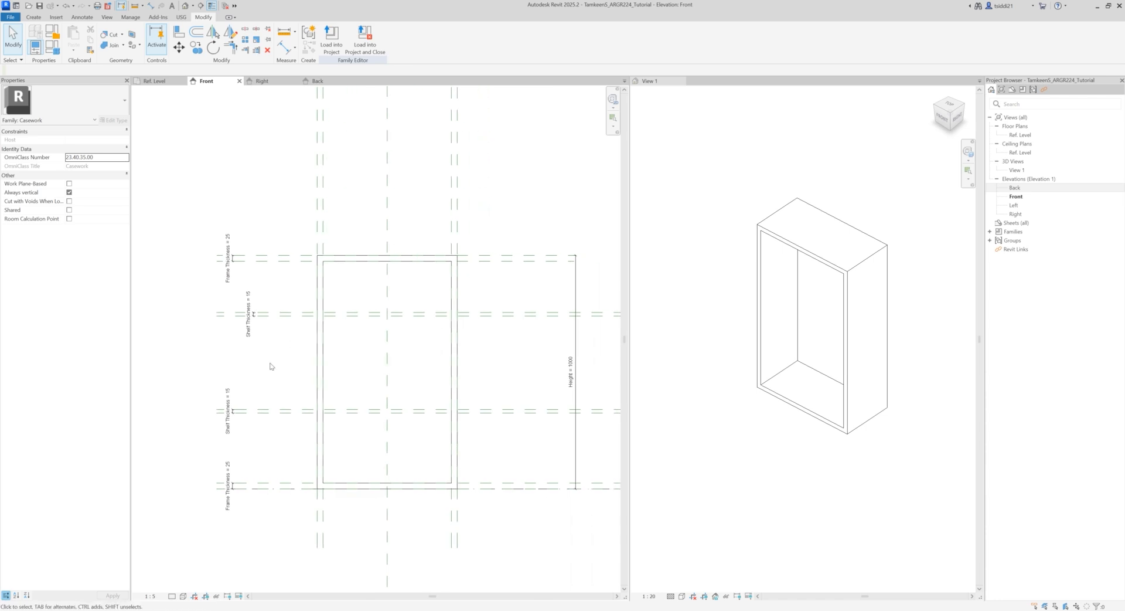
scroll(286, 358, "up", 1)
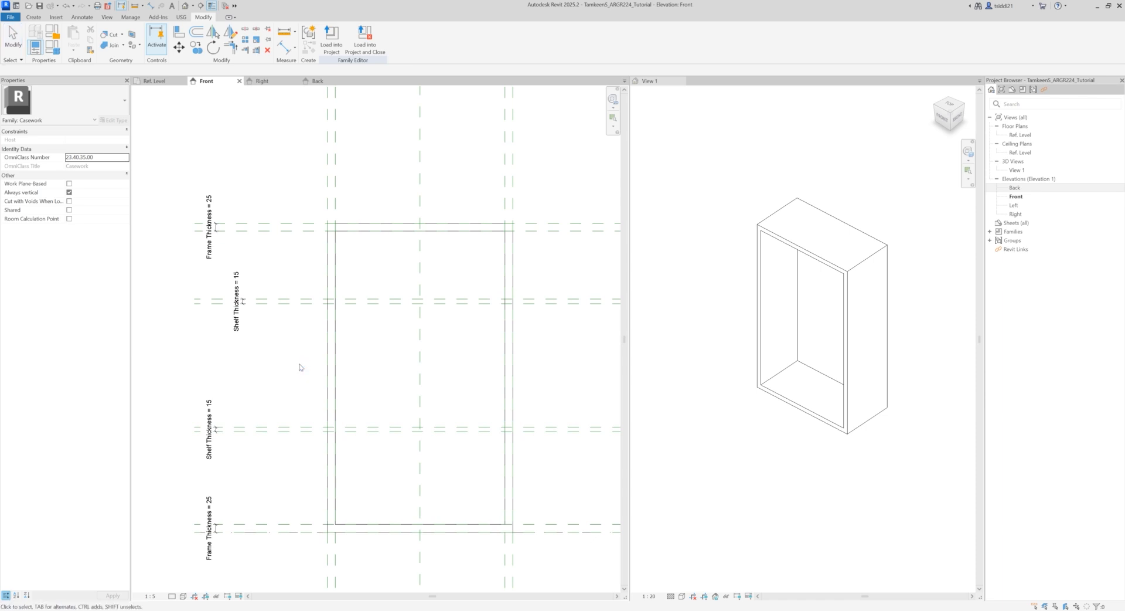
scroll(300, 360, "down", 1)
middle_click_drag(300, 371, 317, 336)
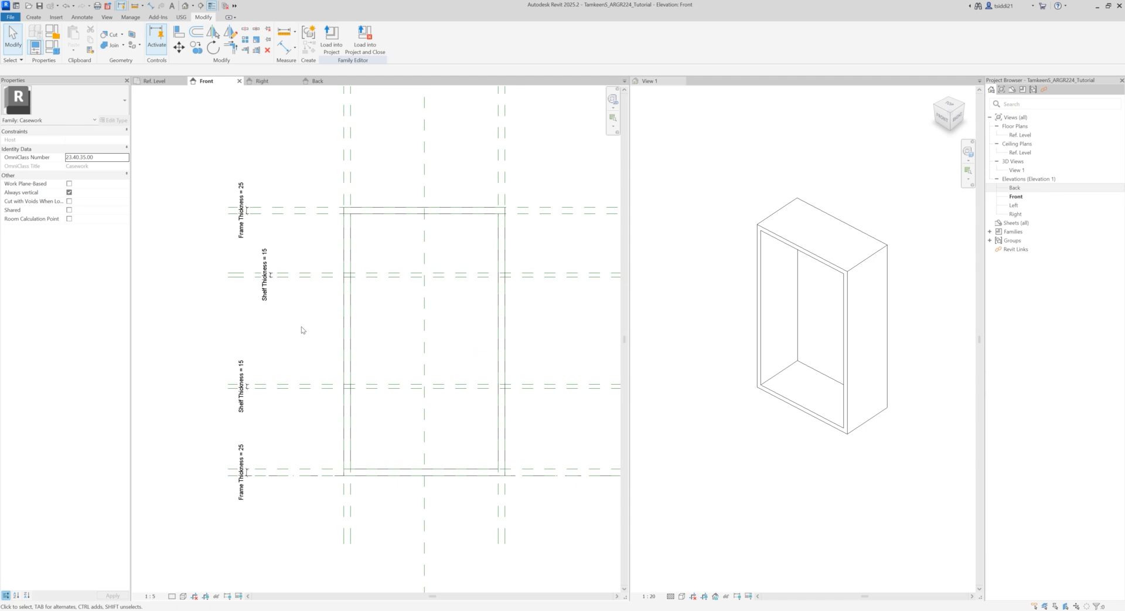
mouse_move(302, 327)
middle_mouse_down()
mouse_move(299, 346)
mouse_move(299, 333)
middle_mouse_up()
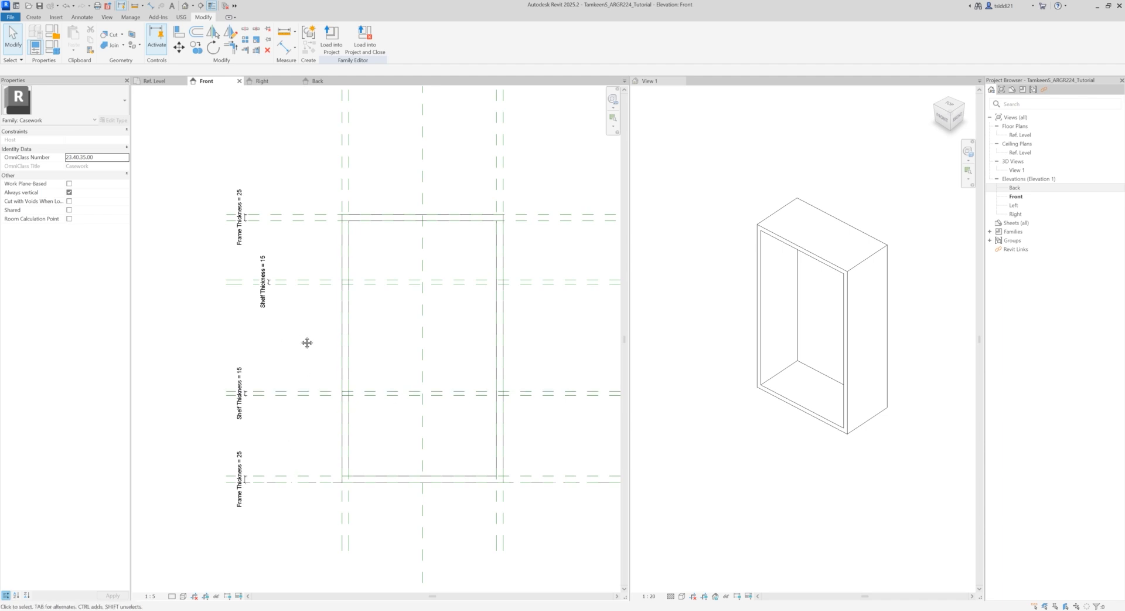
middle_click_drag(306, 342, 269, 341)
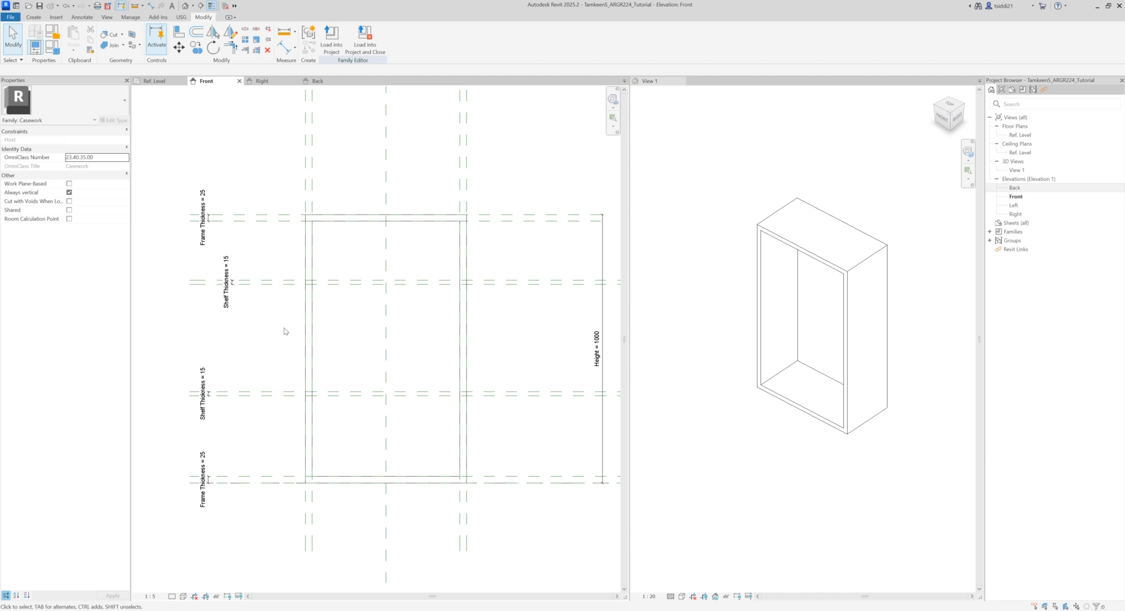
Step: Start an extrusion in the Front view and sketch a rectangle between the upper shelf planes, spanning the inner frame planes
scroll(287, 322, "up", 2)
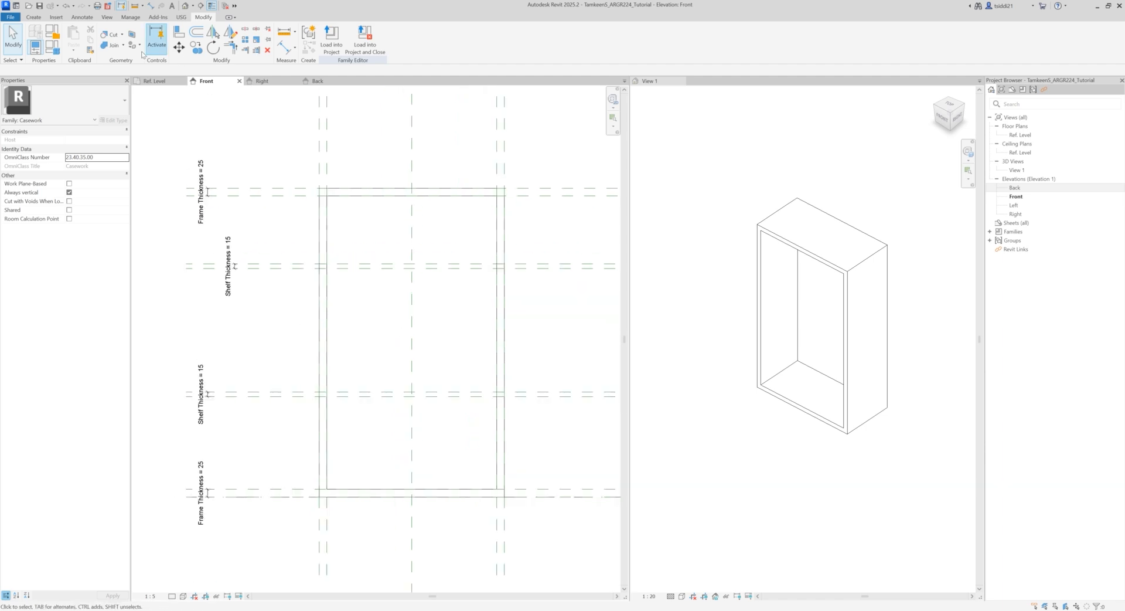
left_click(34, 17)
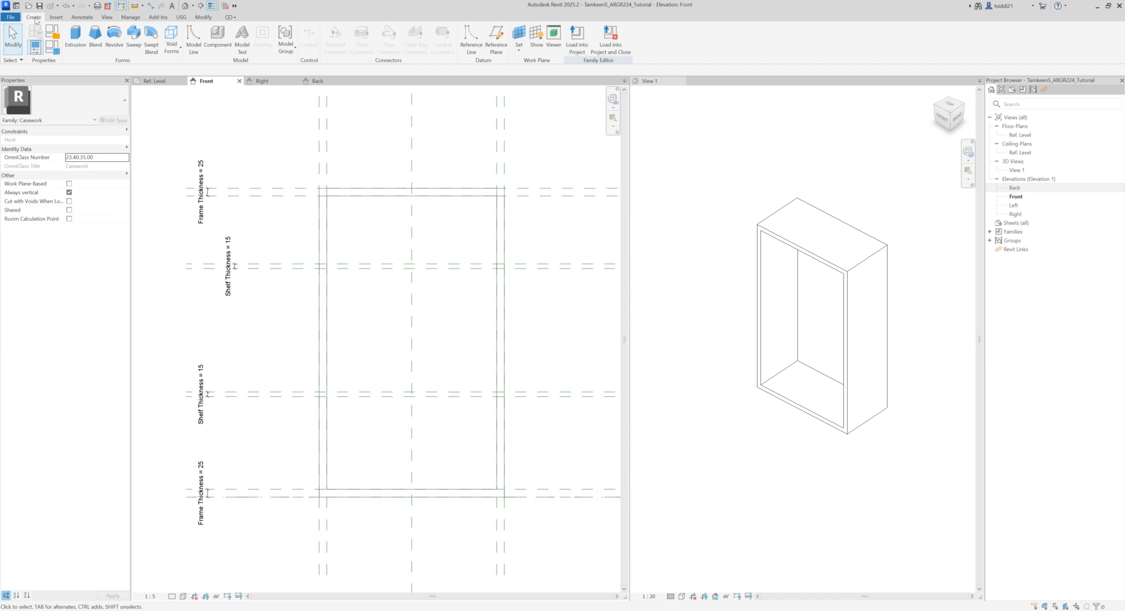
left_click(73, 39)
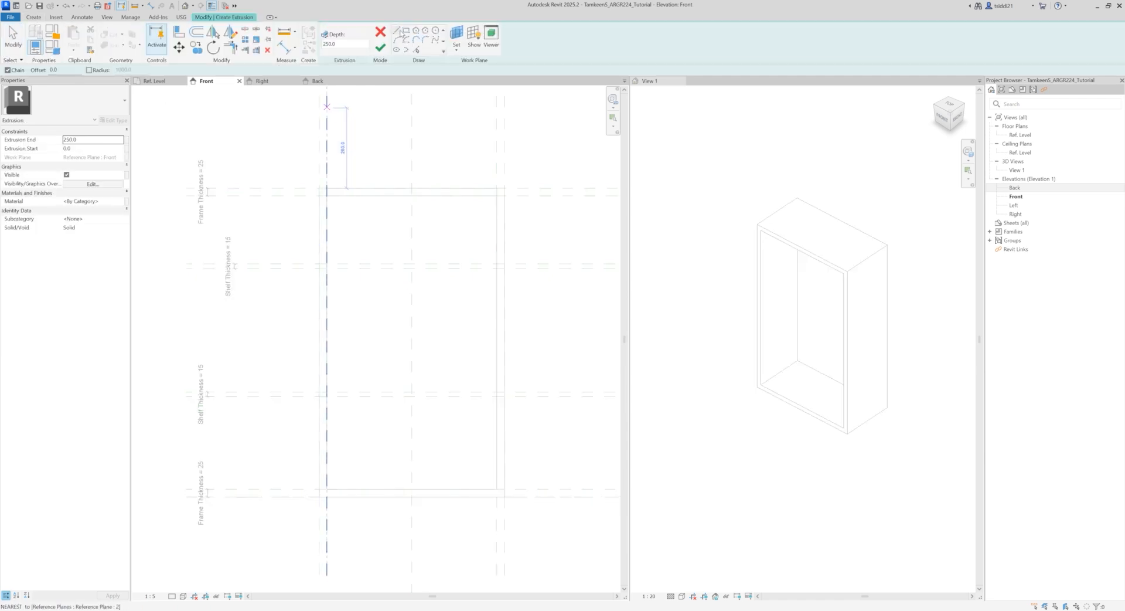
left_click(406, 30)
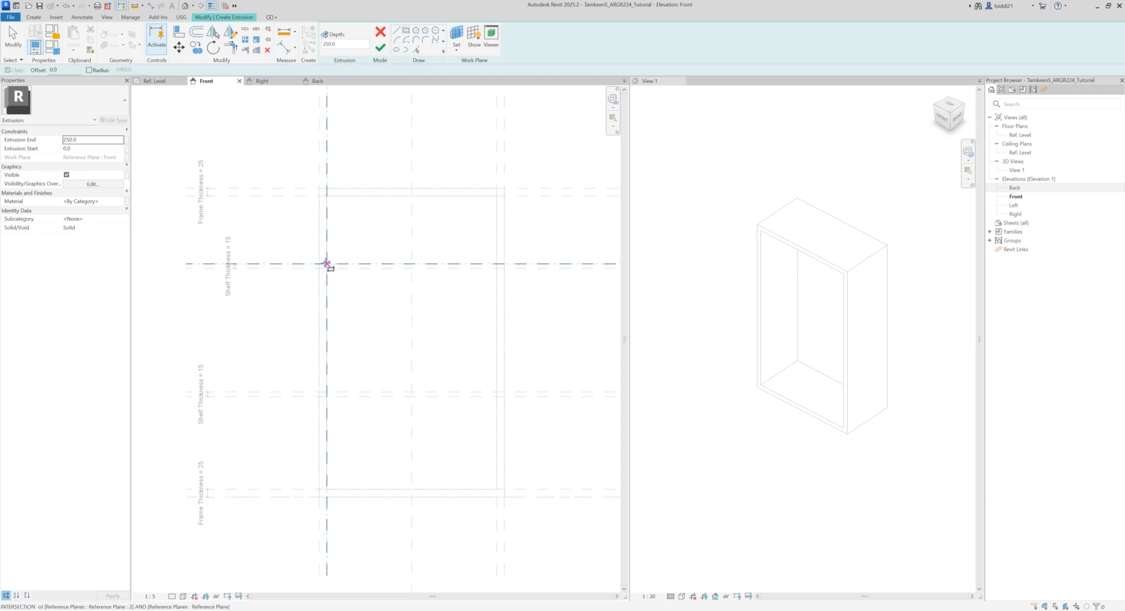
left_click(326, 264)
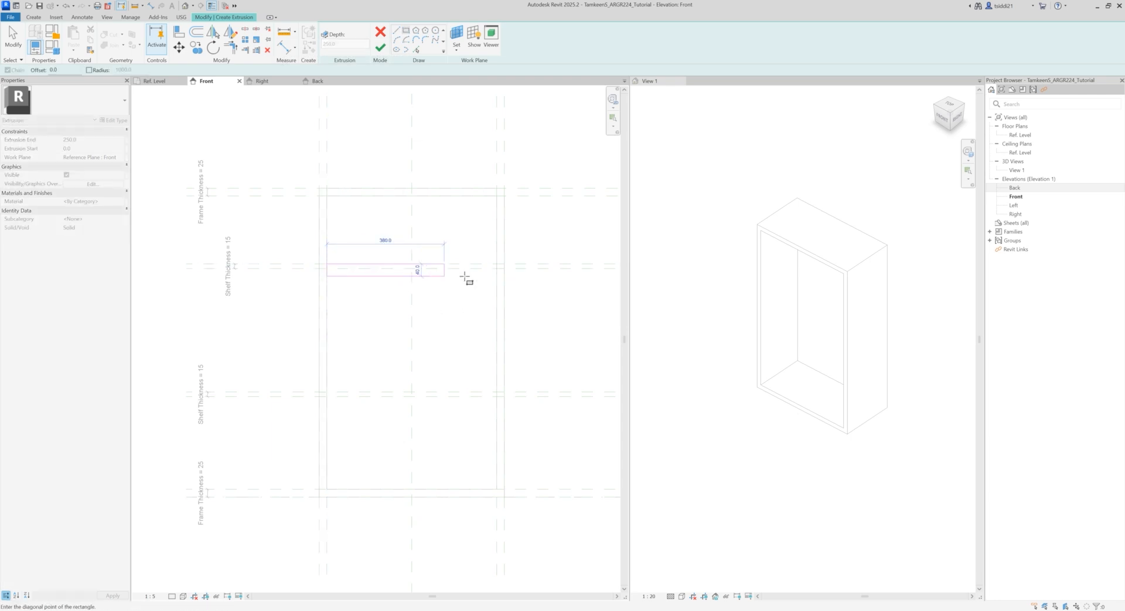
left_click(496, 269)
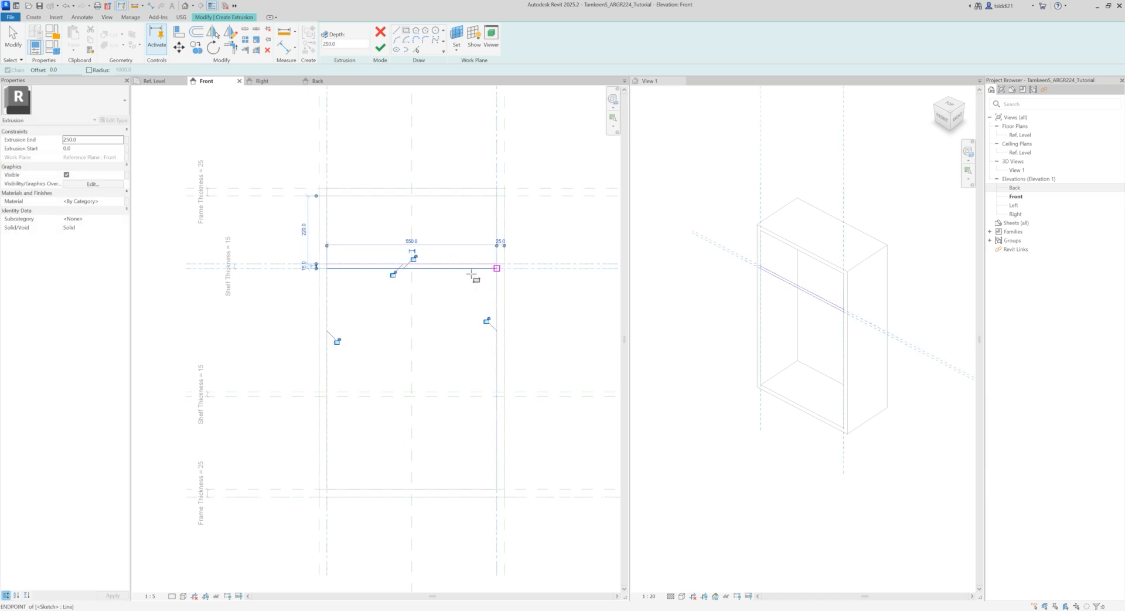
Step: Lock the upper shelf rectangle's edges to their reference planes and finish the extrusion
left_click(413, 258)
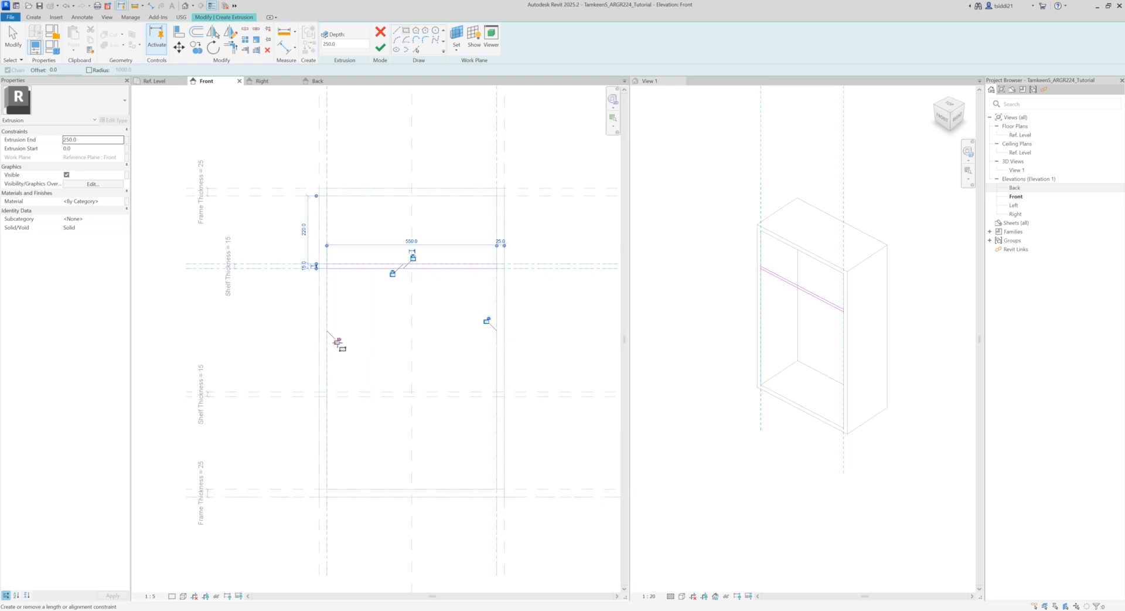
left_click(487, 321)
left_click(380, 48)
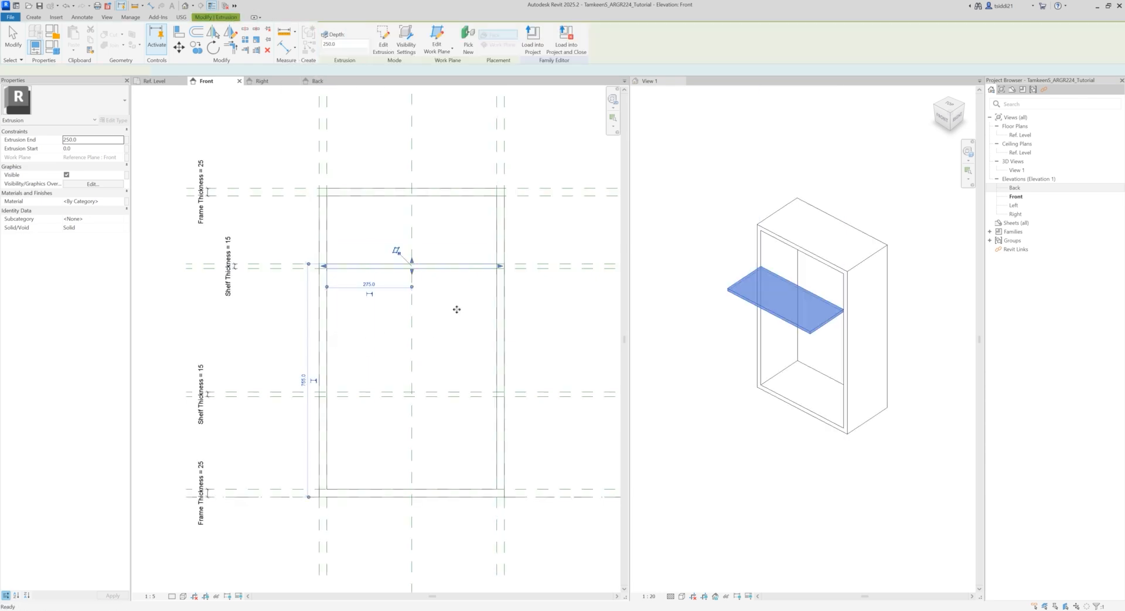
Step: Reshape the upper shelf in the Ref. Level plan to an extrusion end of -275, running inside the frame to the back panel
left_click(689, 324)
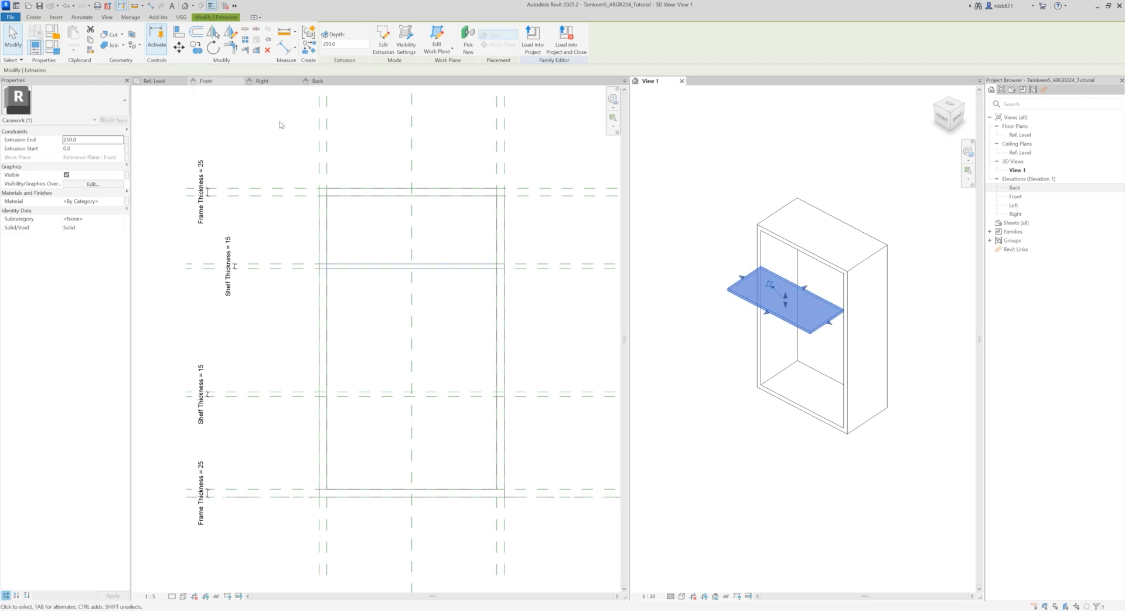
left_click(158, 84)
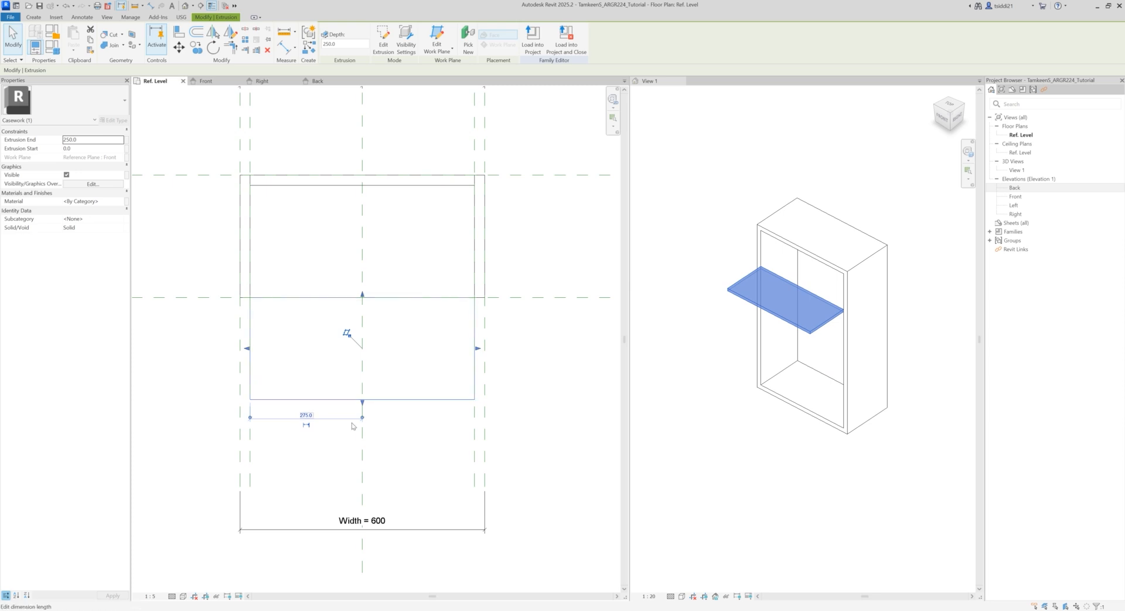
left_click_drag(363, 404, 367, 185)
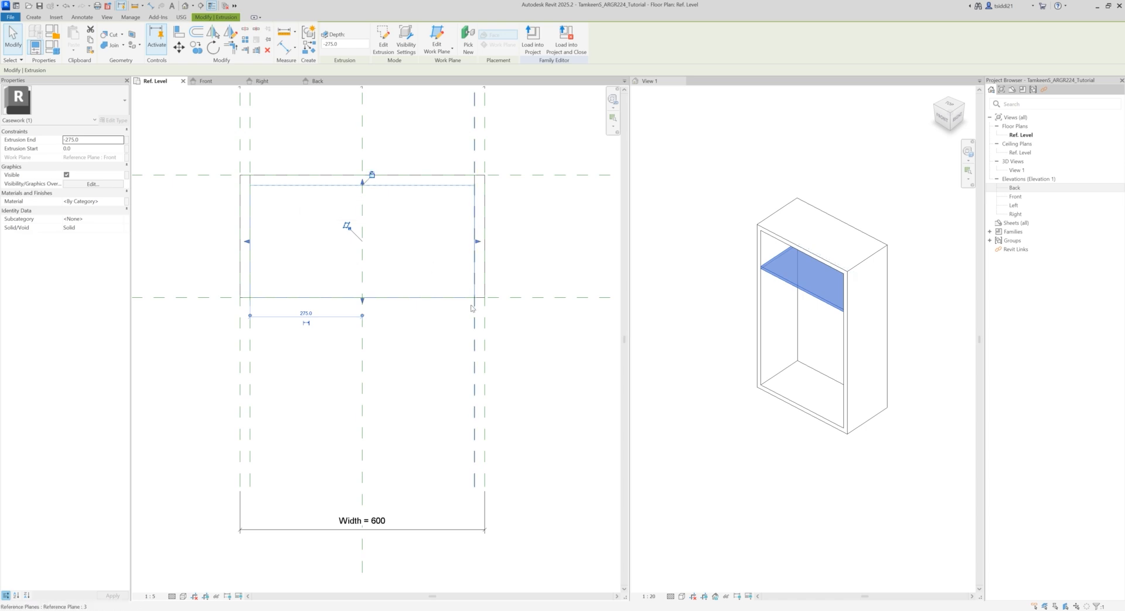
left_click(545, 261)
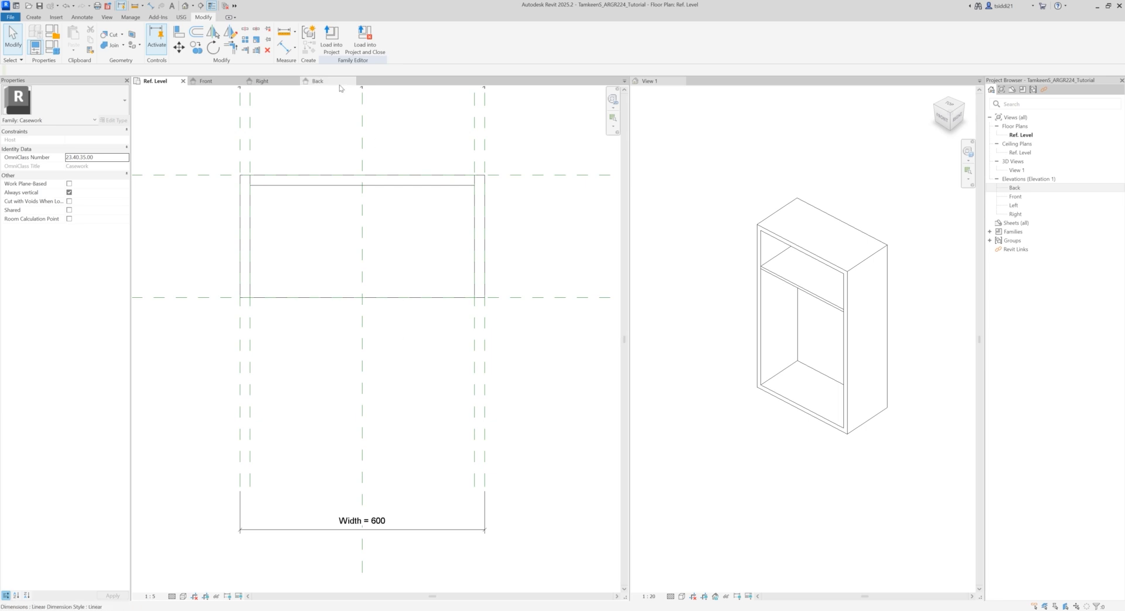
Step: Start an extrusion in the Front view and sketch a rectangle between the lower shelf planes, spanning the inner frame planes
left_click(209, 81)
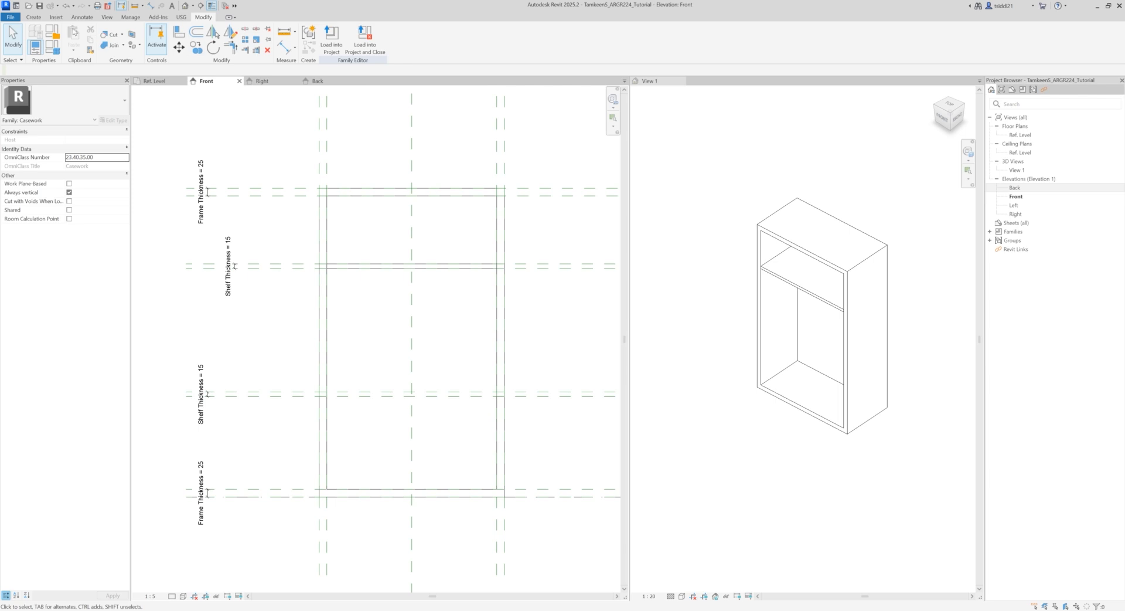
left_click(33, 17)
left_click(75, 36)
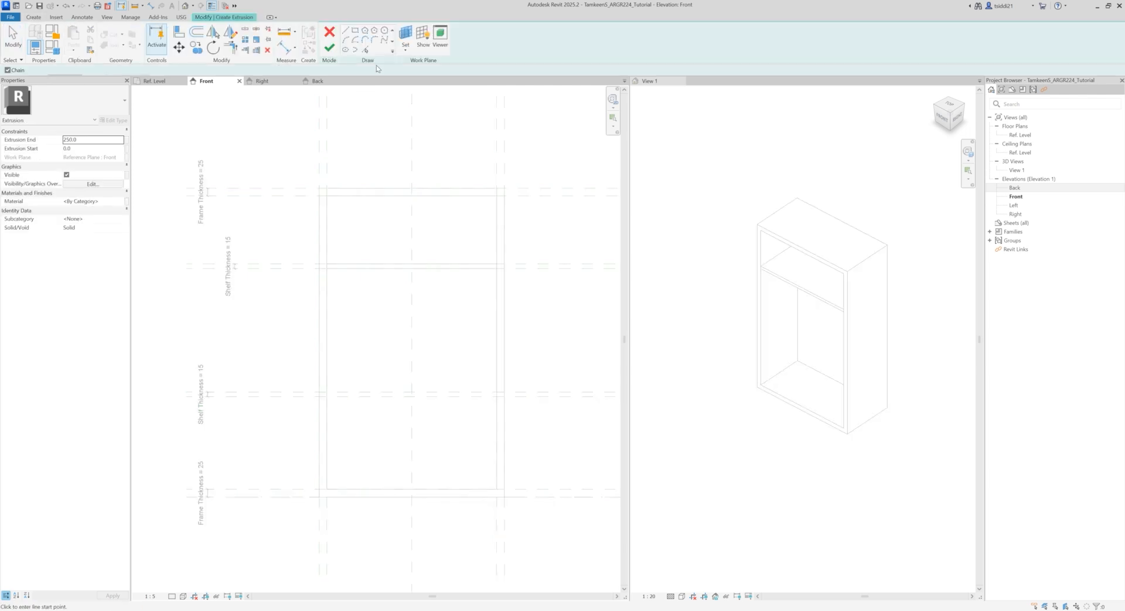
left_click(406, 31)
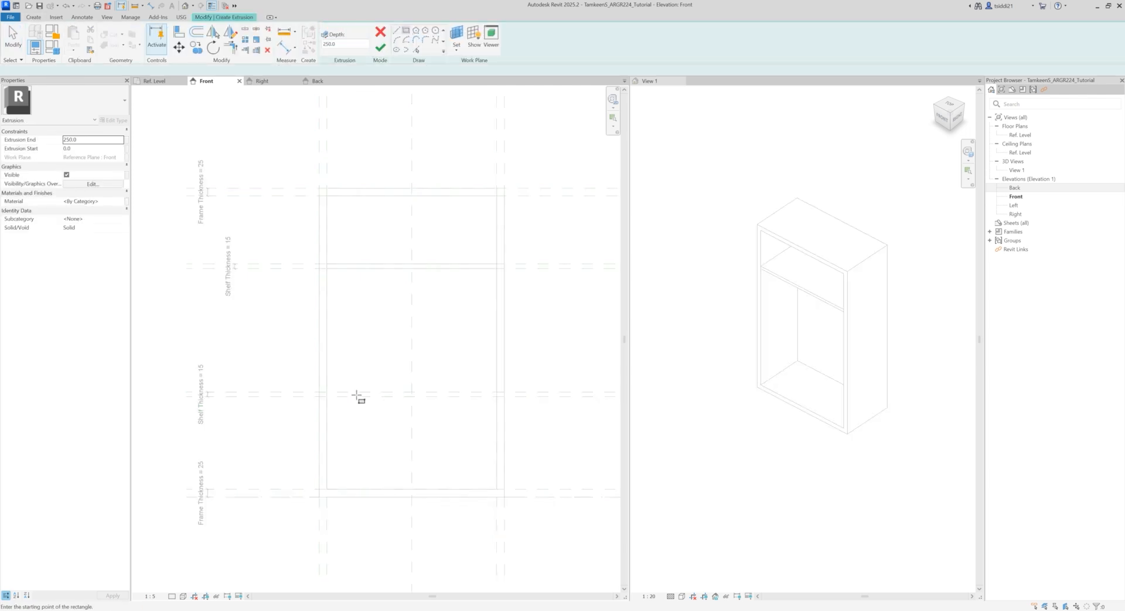
left_click(327, 391)
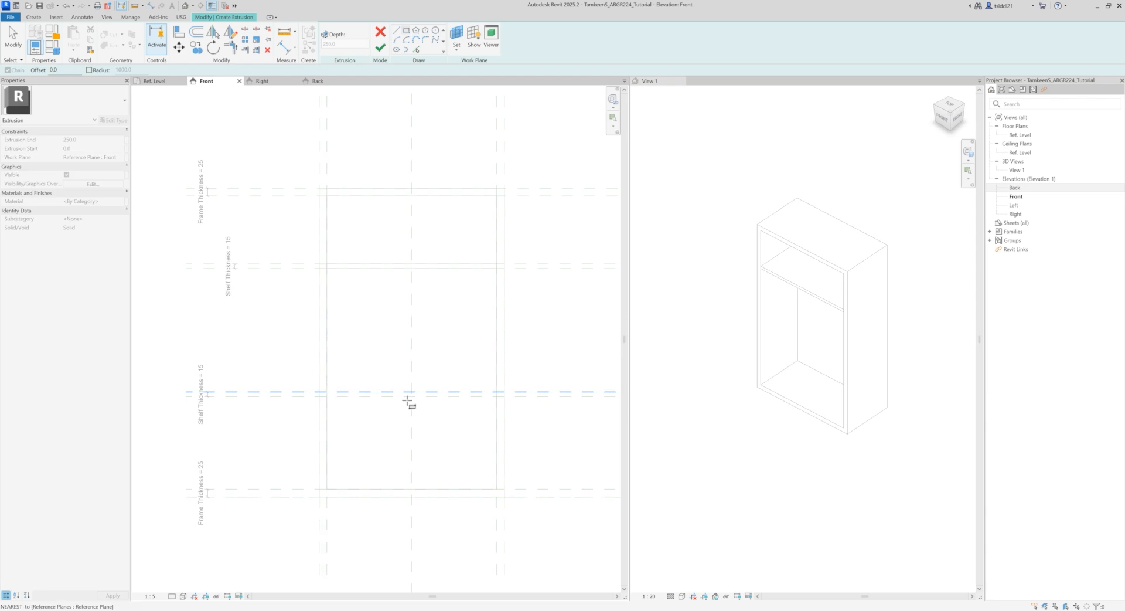
left_click(497, 396)
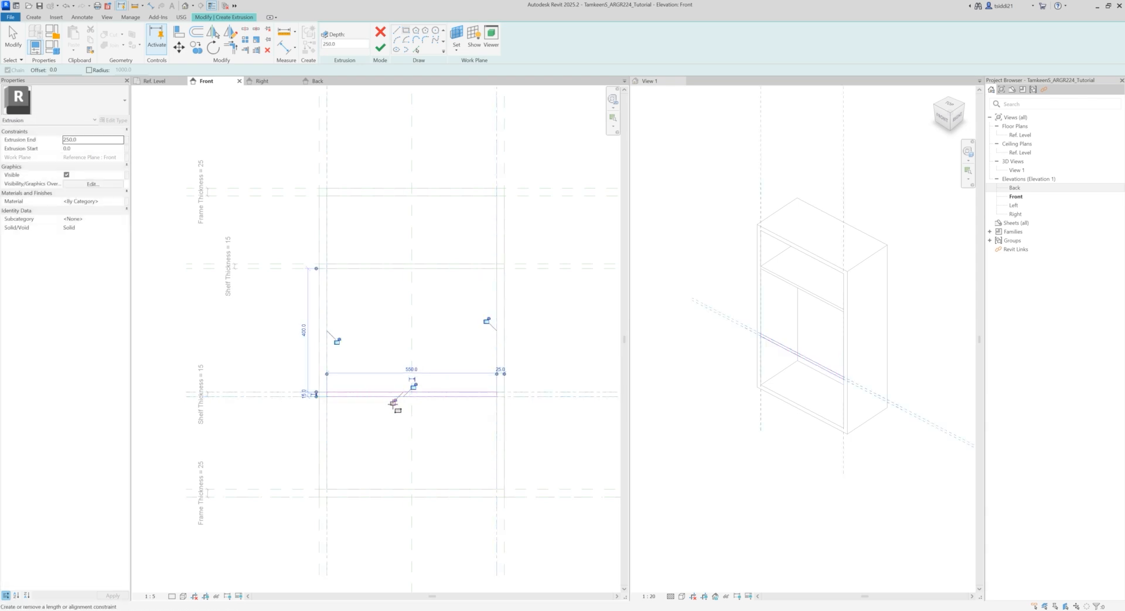
Step: Lock the lower shelf rectangle's edges to their reference planes and finish the extrusion
left_click(486, 321)
left_click(338, 341)
left_click(380, 48)
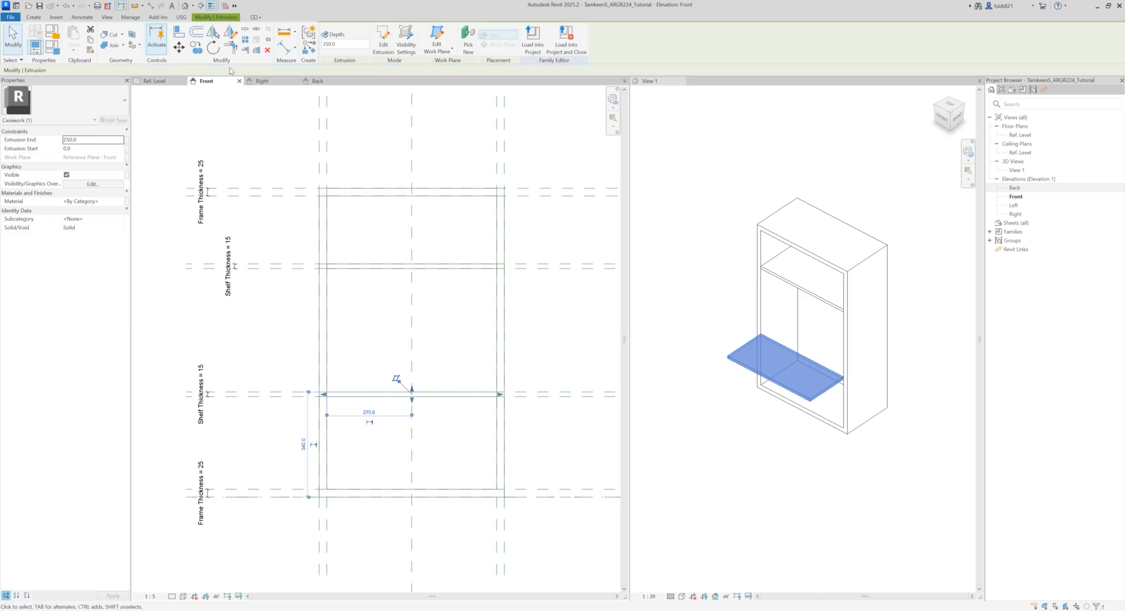
Step: Reshape the lower shelf in the Ref. Level plan to an extrusion end of -275, running inside the frame to the back panel
left_click(156, 81)
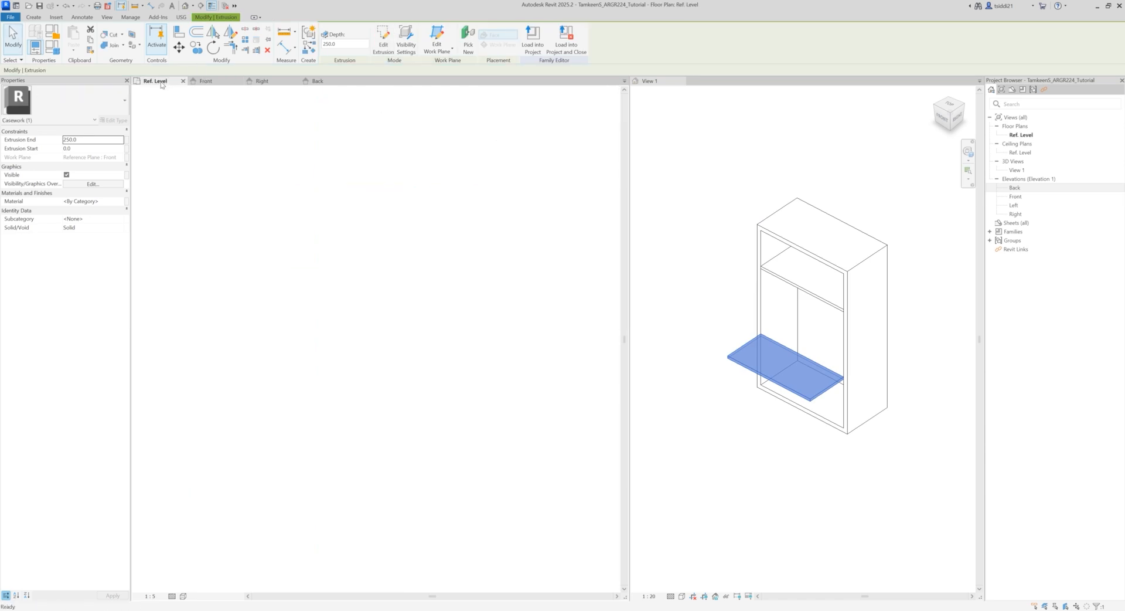
left_click_drag(363, 402, 364, 184)
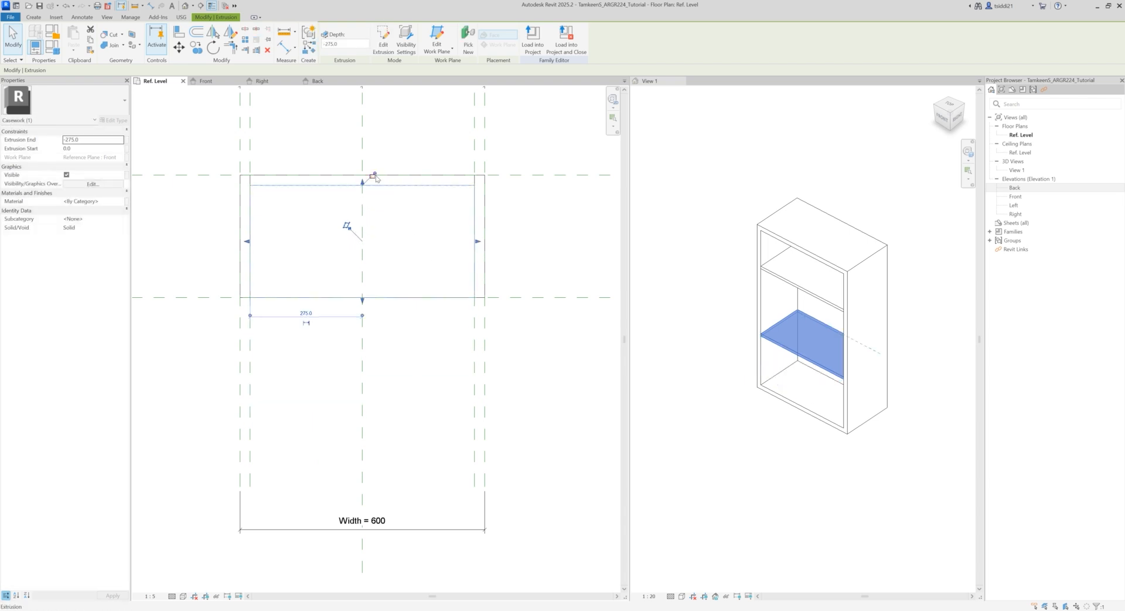
left_click(527, 239)
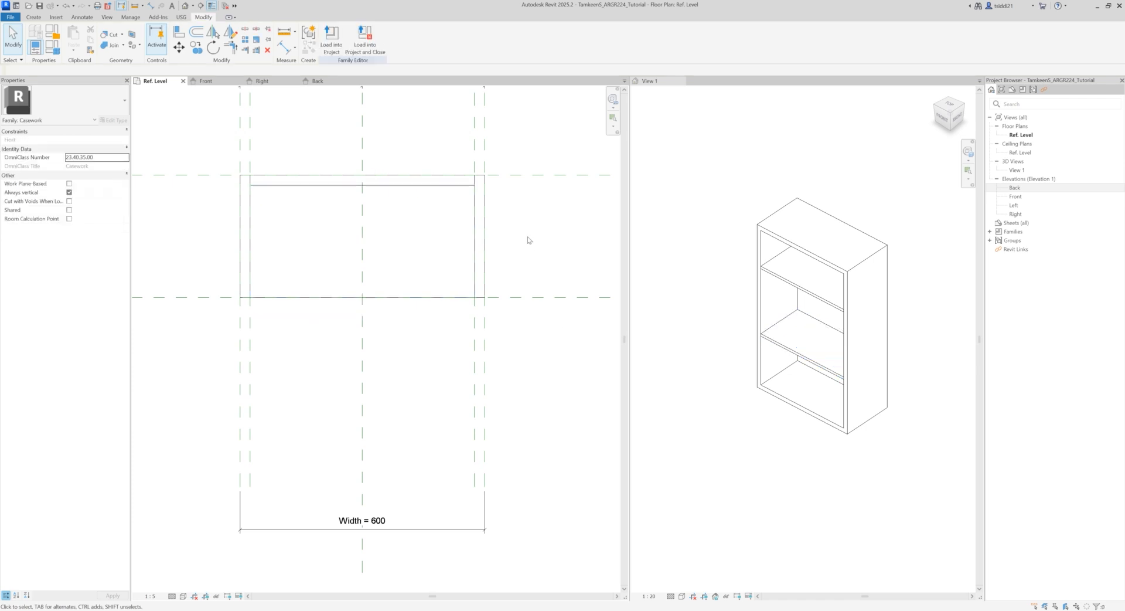
Step: Return to the Front elevation to examine the whole cabinet with both shelves and its dimensions
left_click(224, 86)
scroll(503, 339, "down", 2)
middle_click_drag(536, 343, 498, 352)
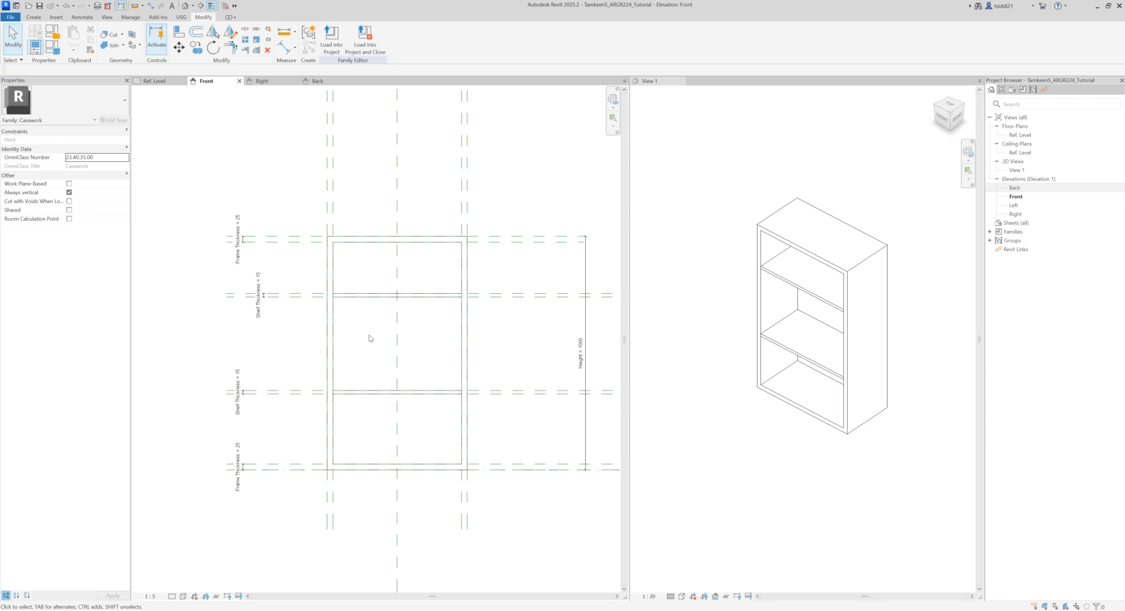
middle_click_drag(366, 336, 352, 333)
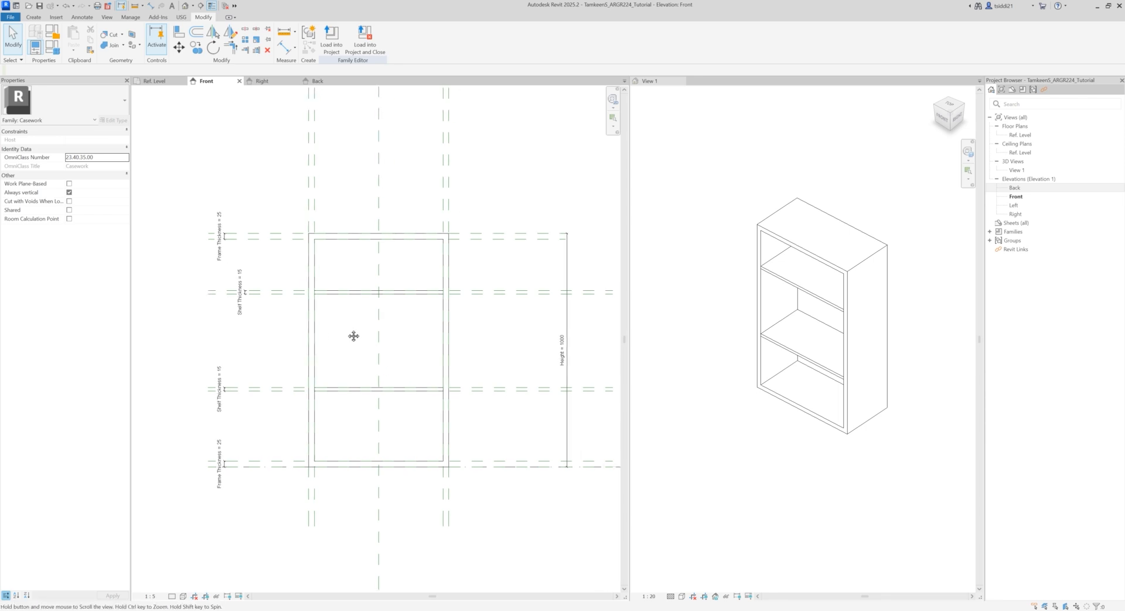
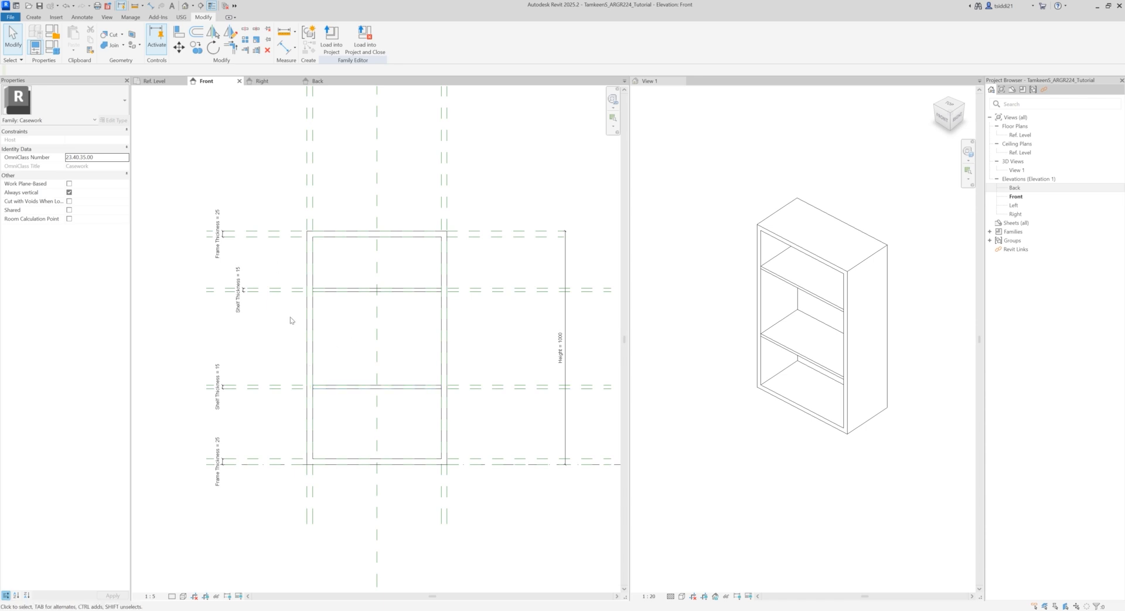
Step: Dimension from the bottom frame's inner reference plane to the lower shelf's underside plane in the Front elevation, and lock it
key("d")
key("i")
left_click(277, 460)
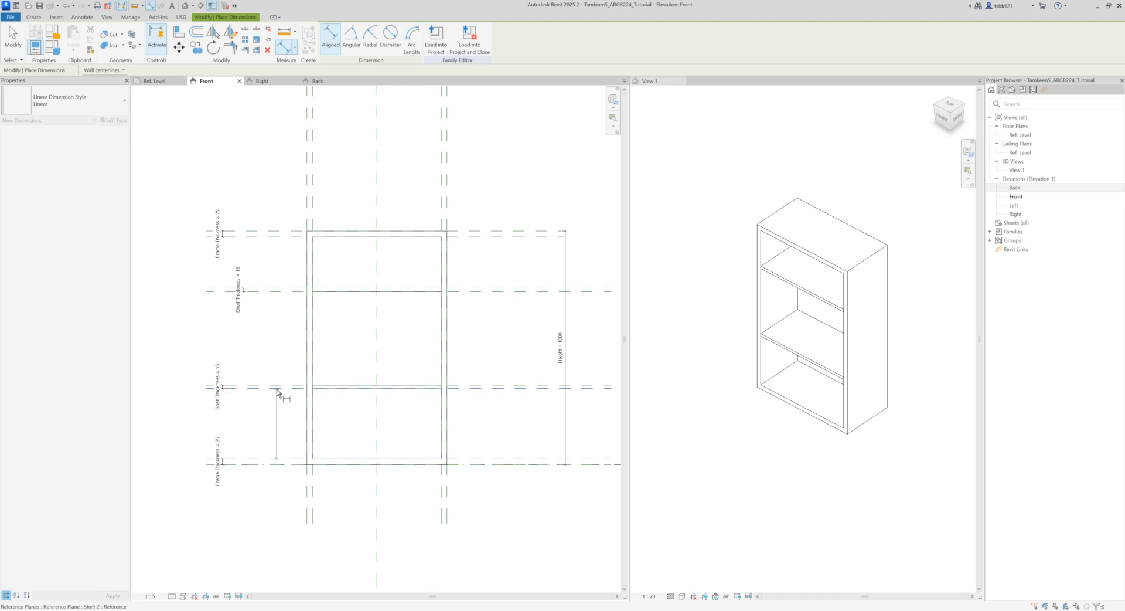
left_click(276, 388)
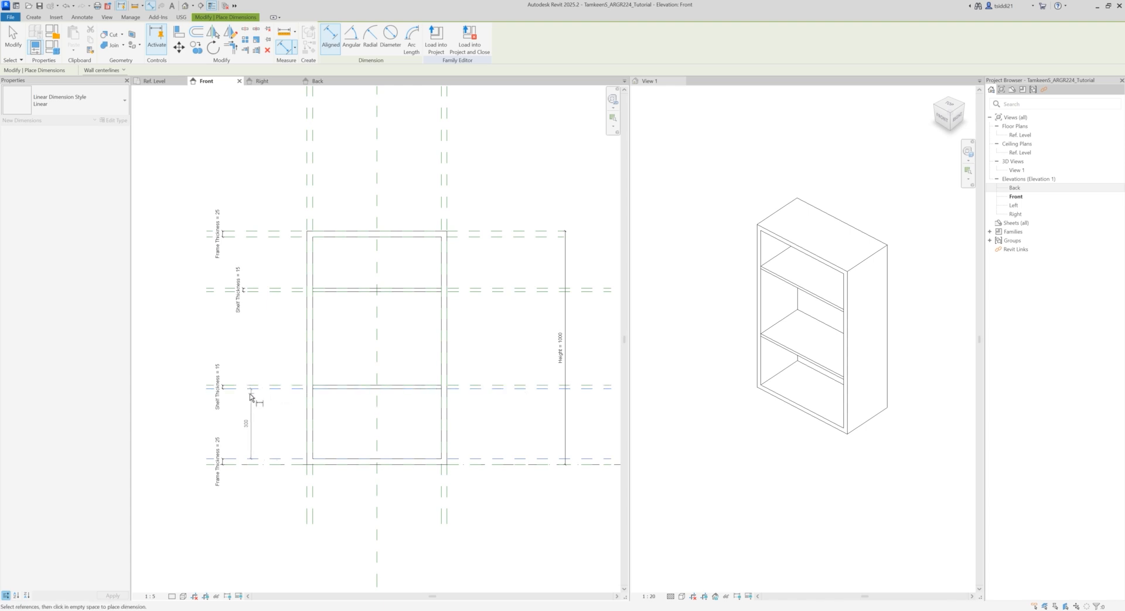
left_click(268, 427)
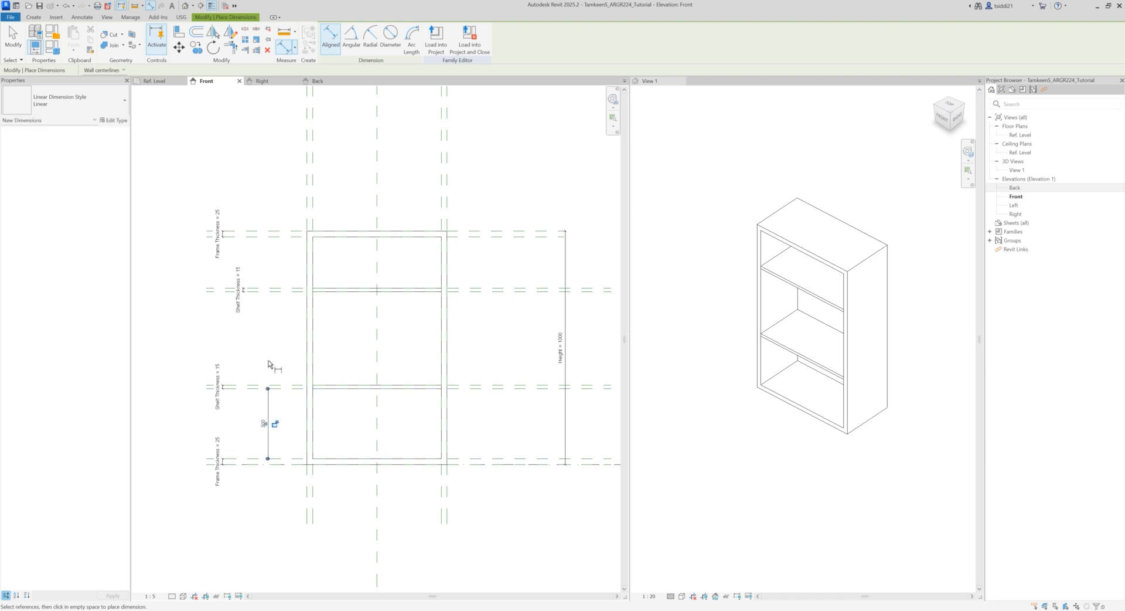
left_click(275, 424)
key("Escape")
key("Escape")
Step: Label the lower shelf's spacing dimension with a new family type parameter named Bottom Shelf Height
left_click(269, 410)
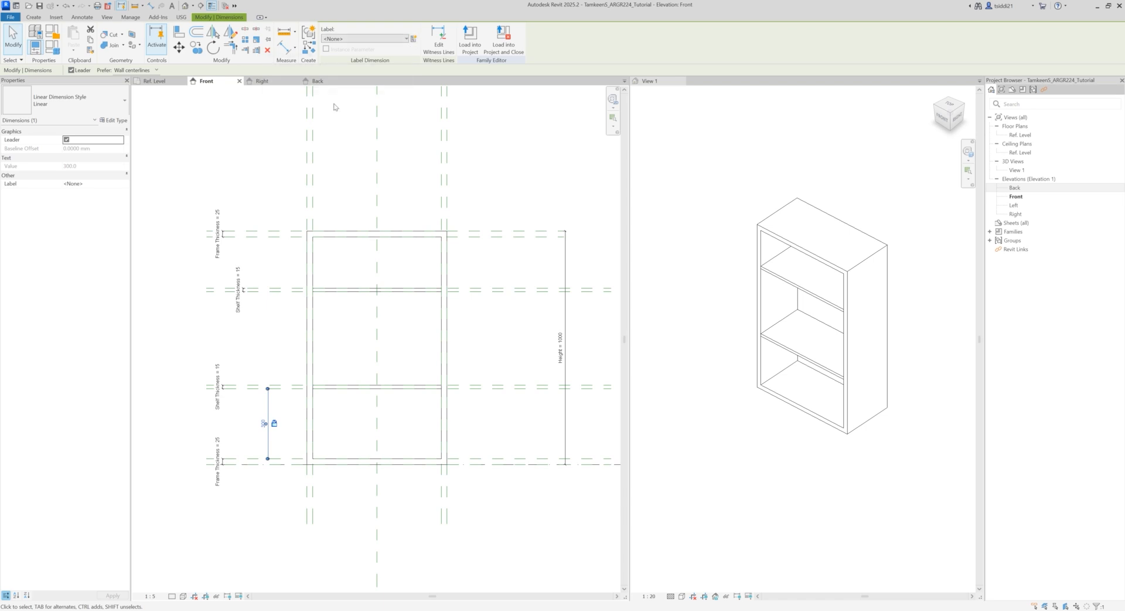
left_click(414, 40)
type("Bottom Shelf Height")
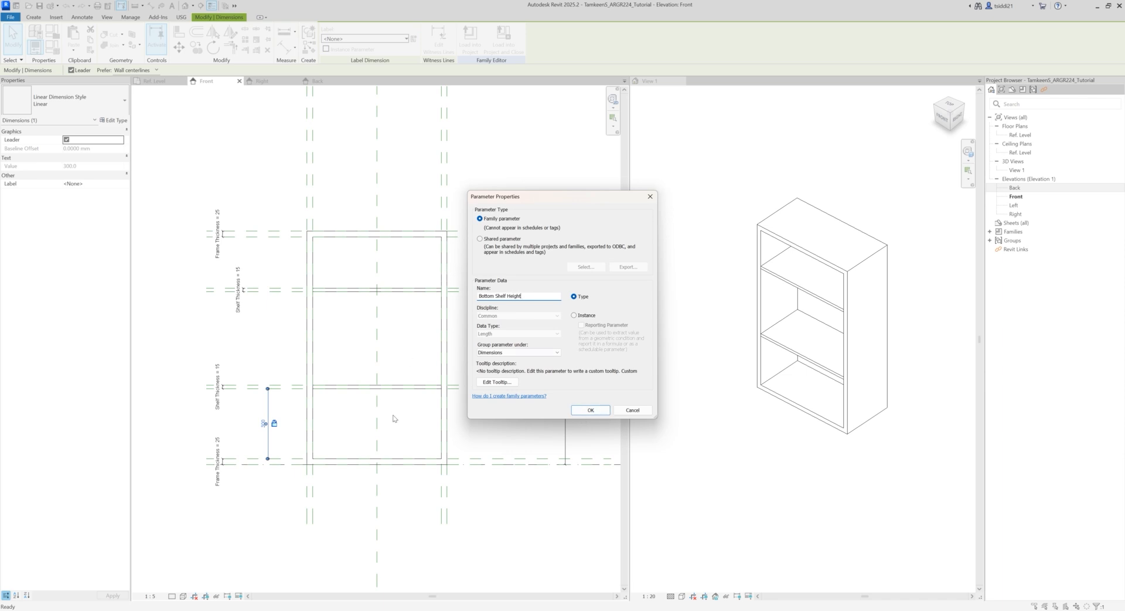
left_click(591, 410)
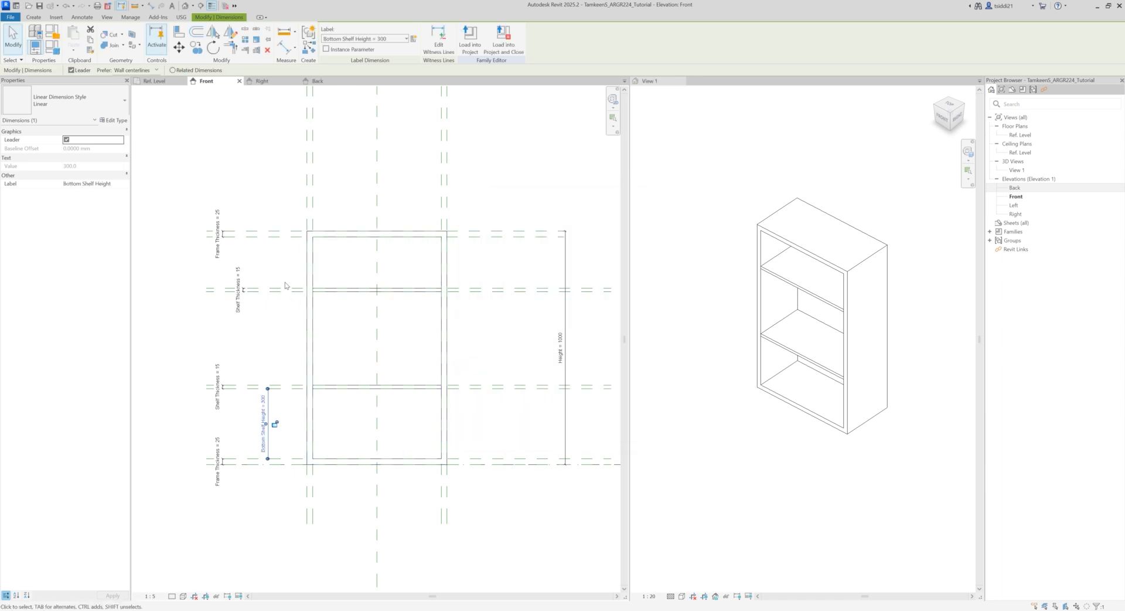
left_click(257, 292)
left_click(270, 318)
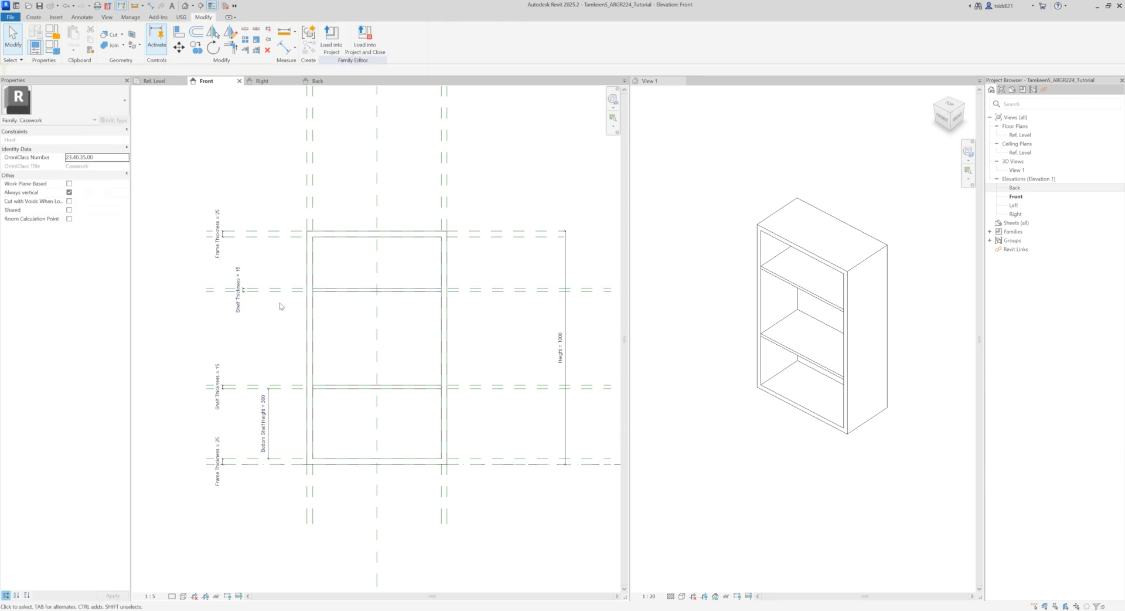
Step: Name the upper shelf's underside reference plane
left_click(267, 290)
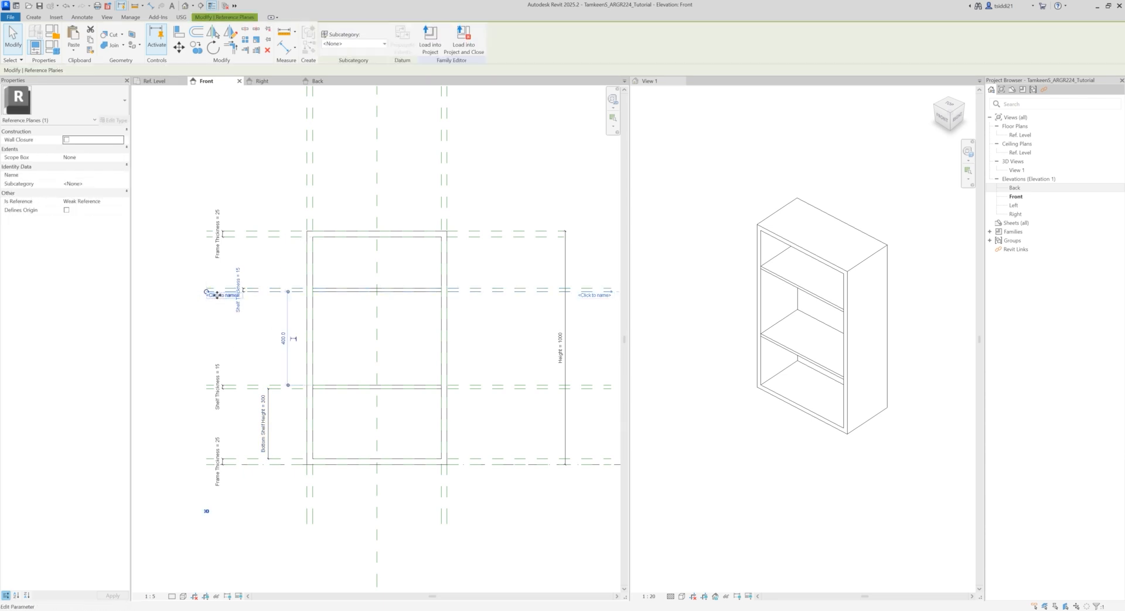
left_click(82, 176)
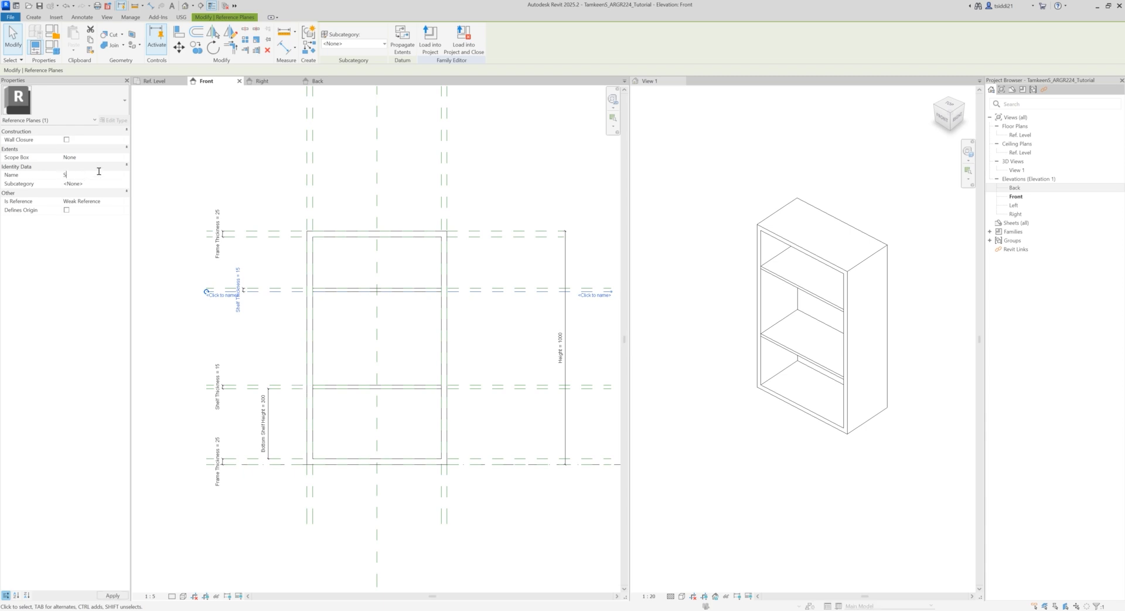
left_click(199, 177)
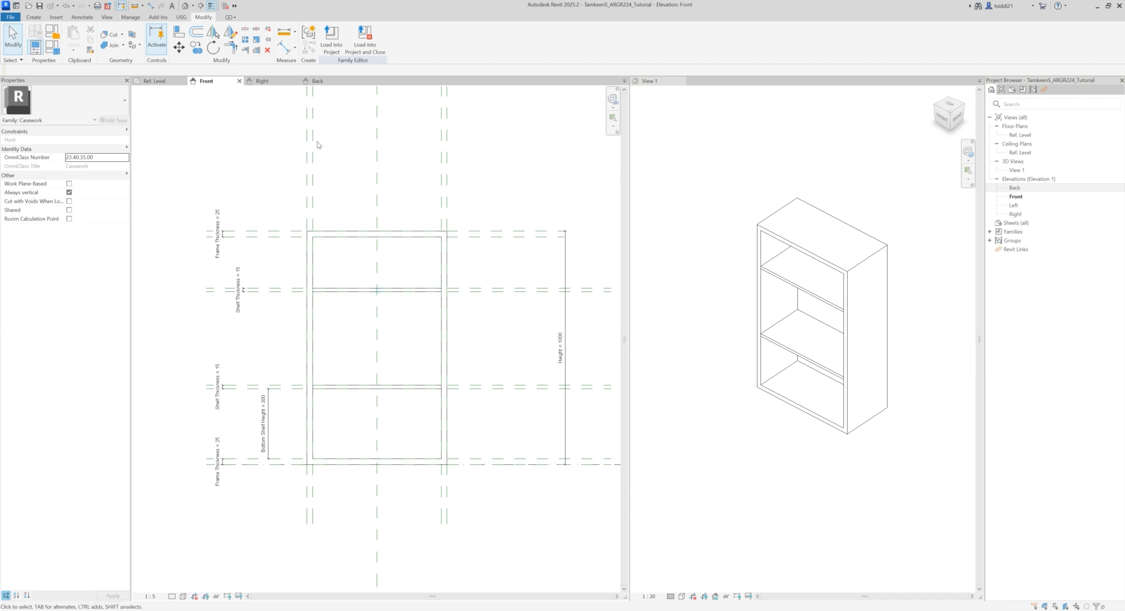
key("d")
key("i")
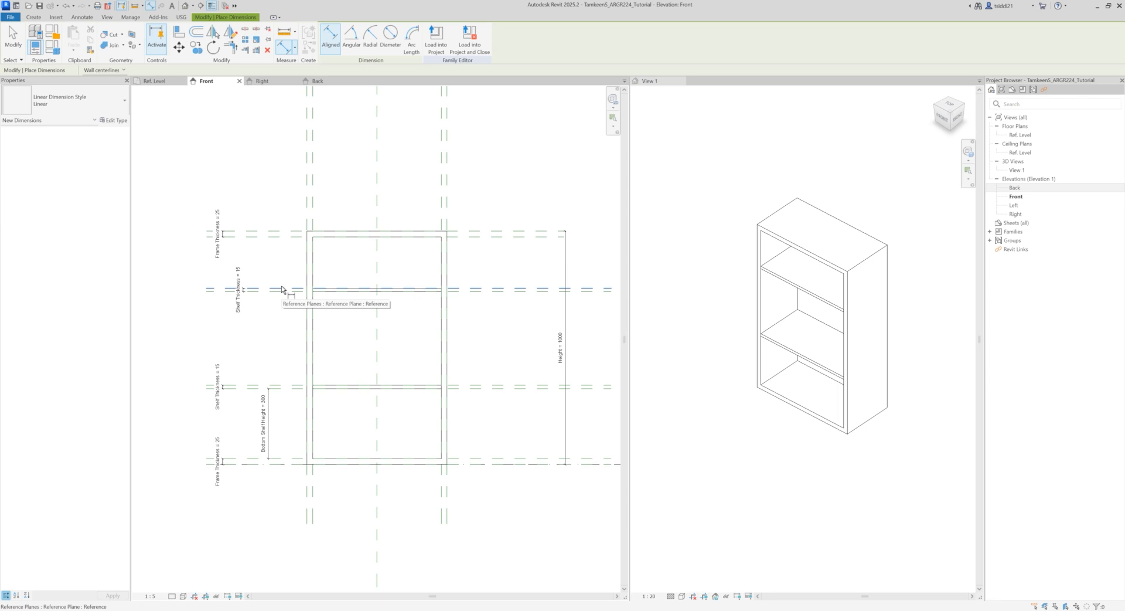
key("Escape")
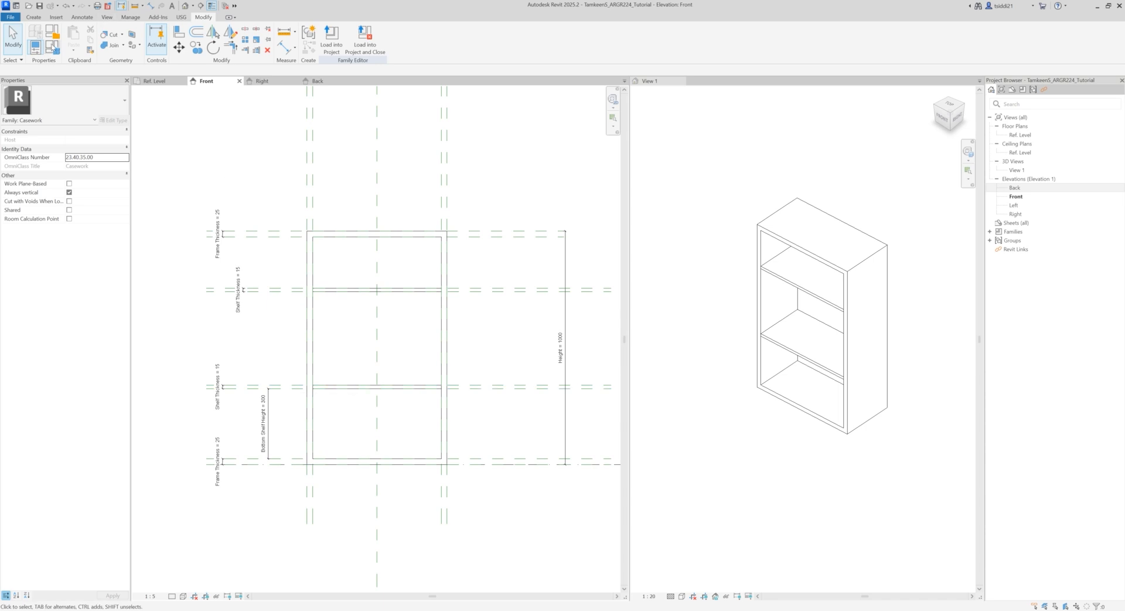
Step: Set the Bottom Shelf Height parameter to 200 in the family types and apply the change
left_click(52, 47)
left_click_drag(448, 134, 580, 101)
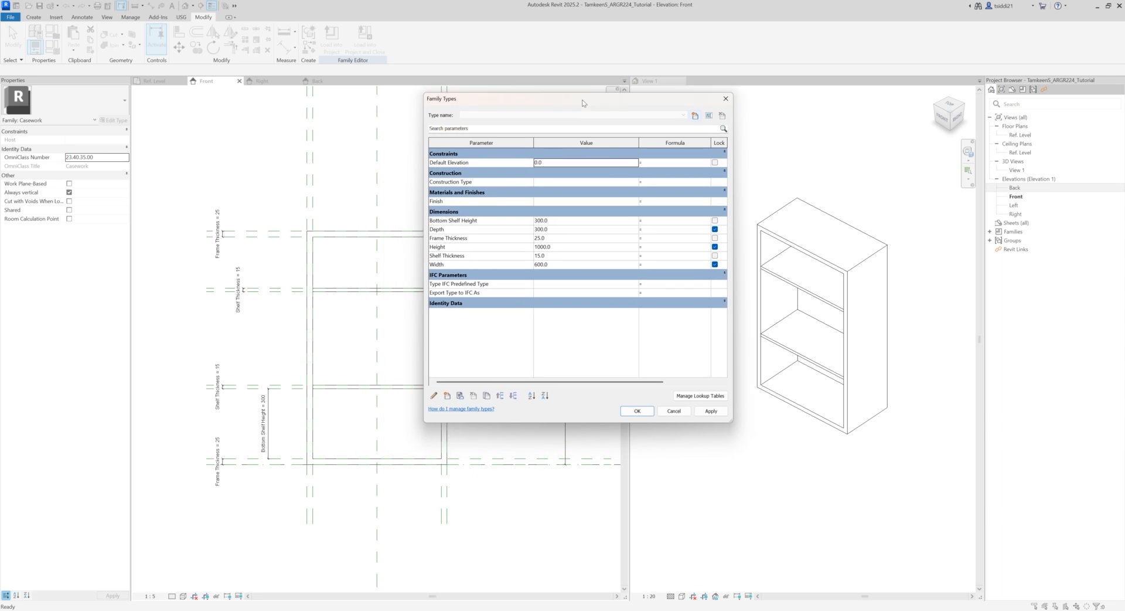
left_click(559, 219)
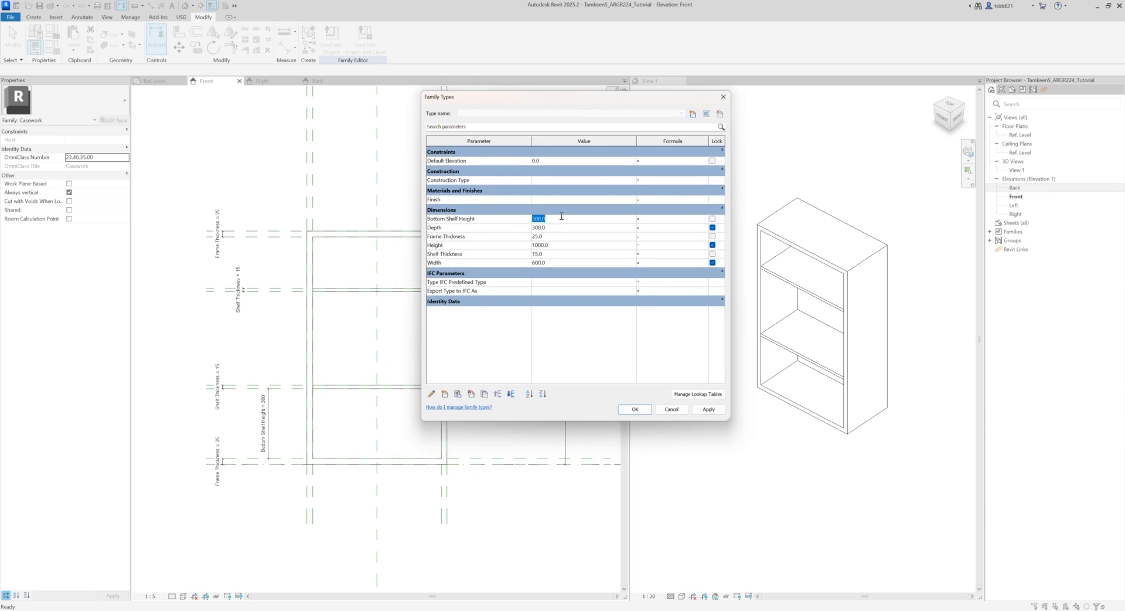
type("200")
left_click(708, 409)
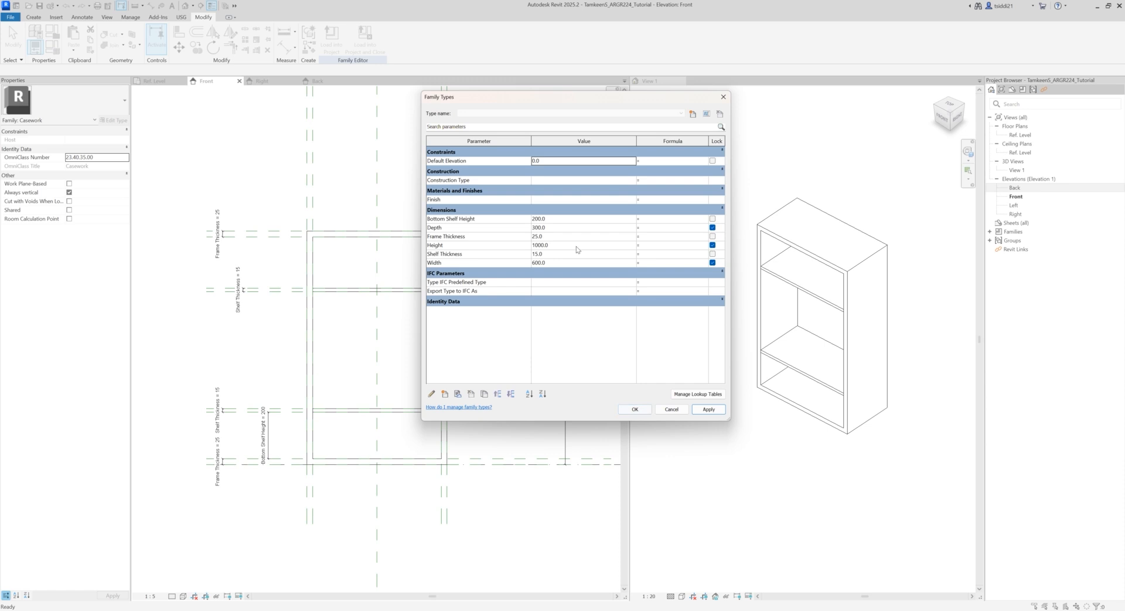
left_click(704, 414)
left_click(635, 409)
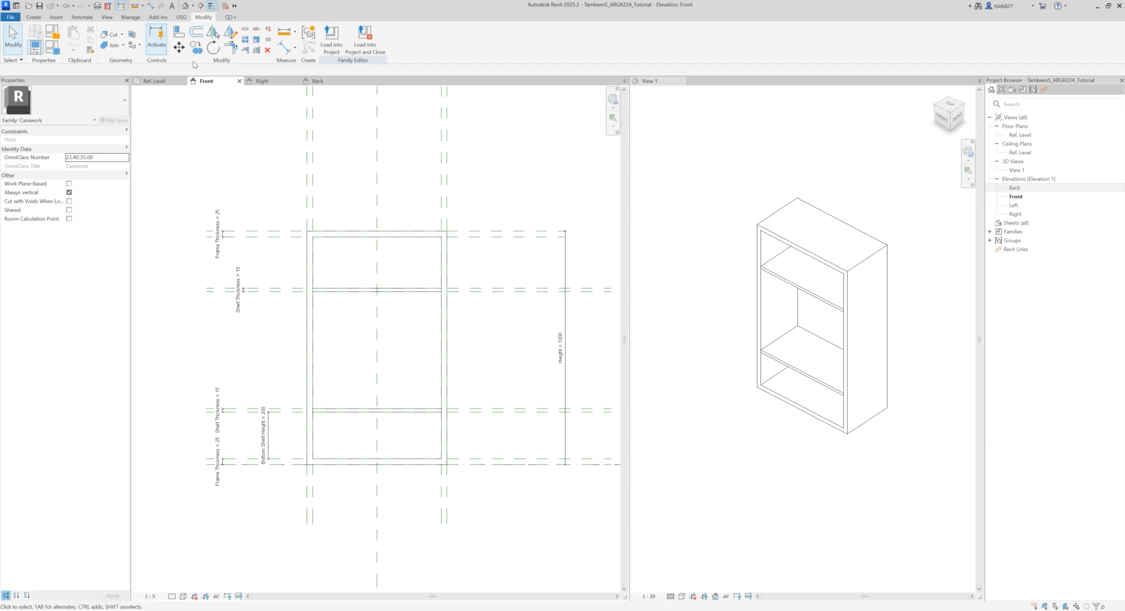
Step: Dimension from the upper shelf's top reference plane to the top frame's inner plane, and lock it
key("d")
key("i")
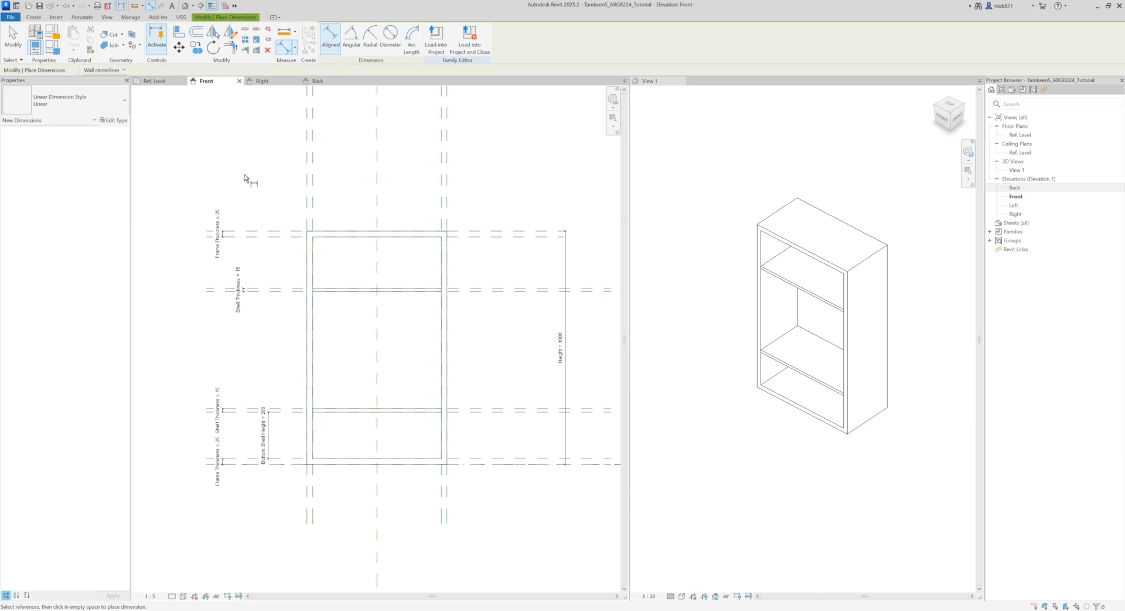
left_click(284, 289)
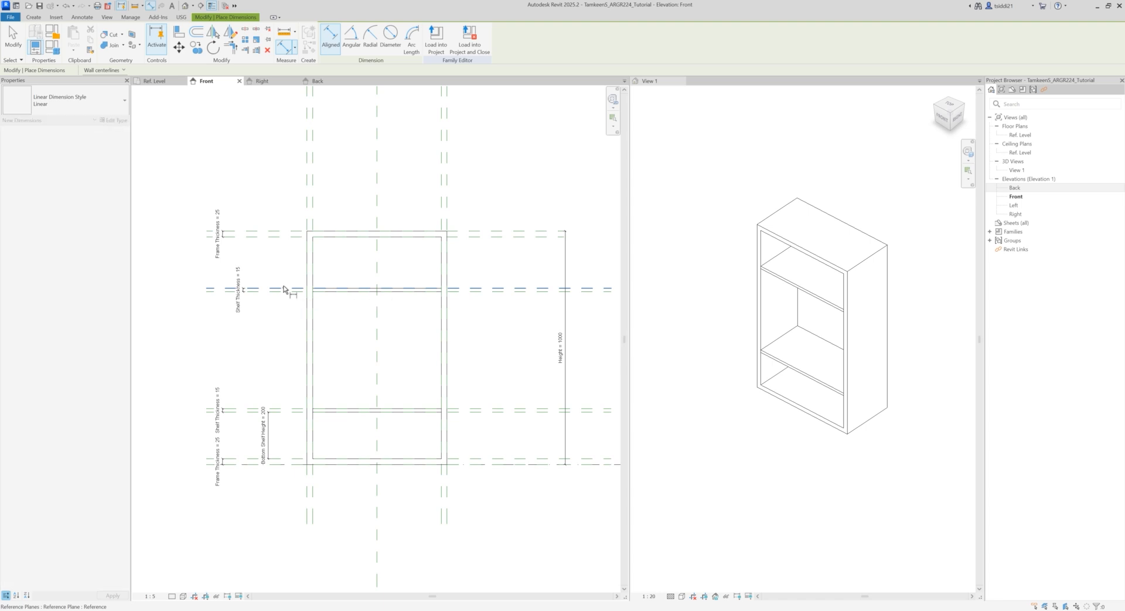
left_click(284, 237)
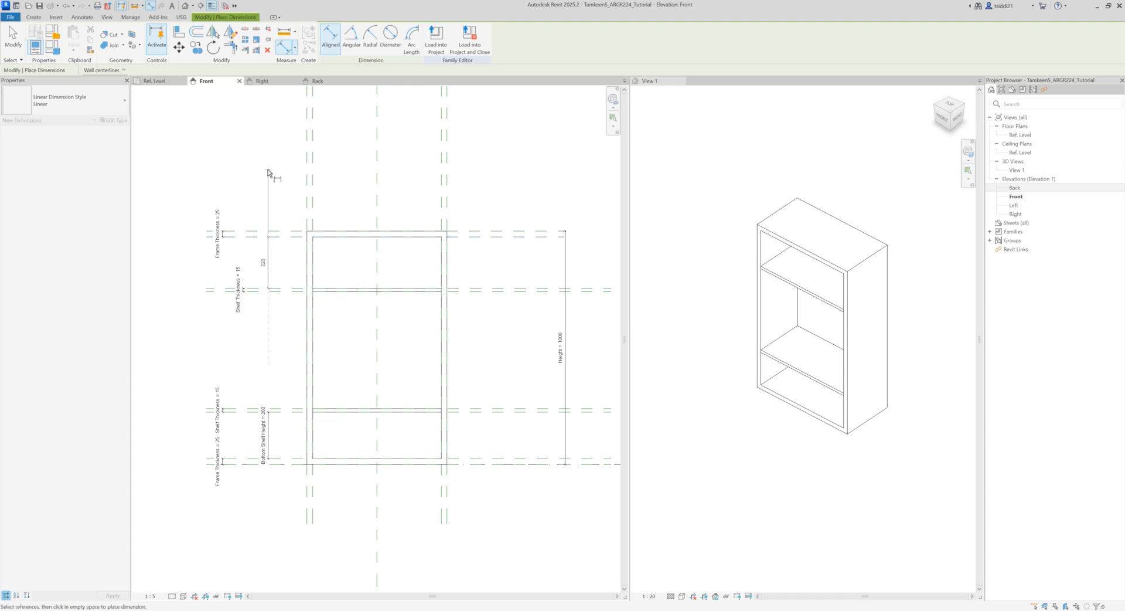
left_click(268, 176)
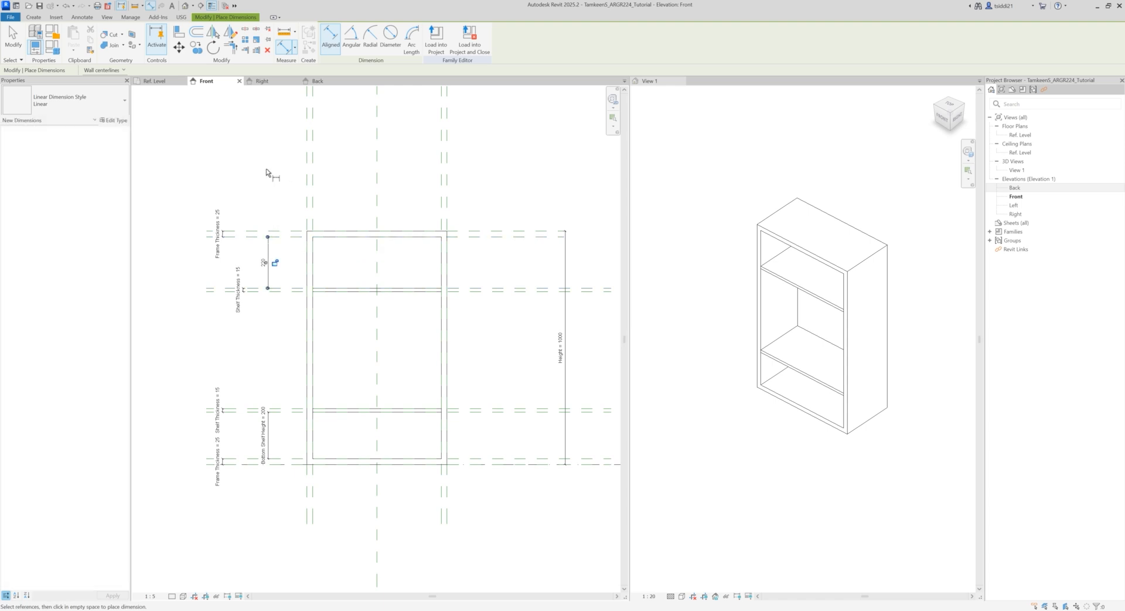
left_click(275, 263)
key("Escape")
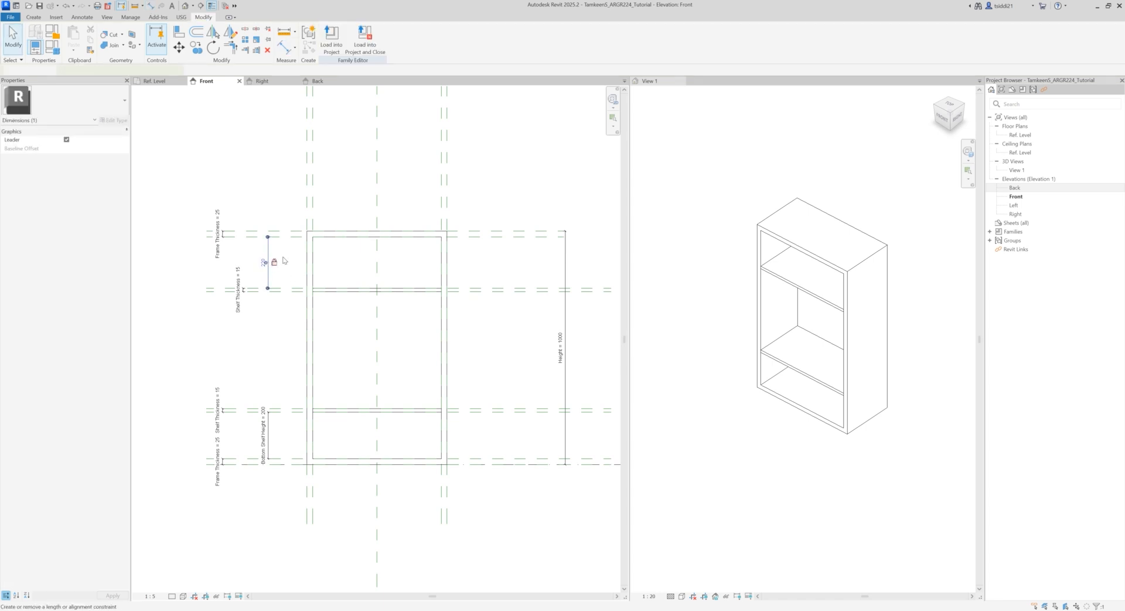
Step: Label the upper shelf's spacing dimension with a new family type parameter named Top Shelf Height
left_click(268, 262)
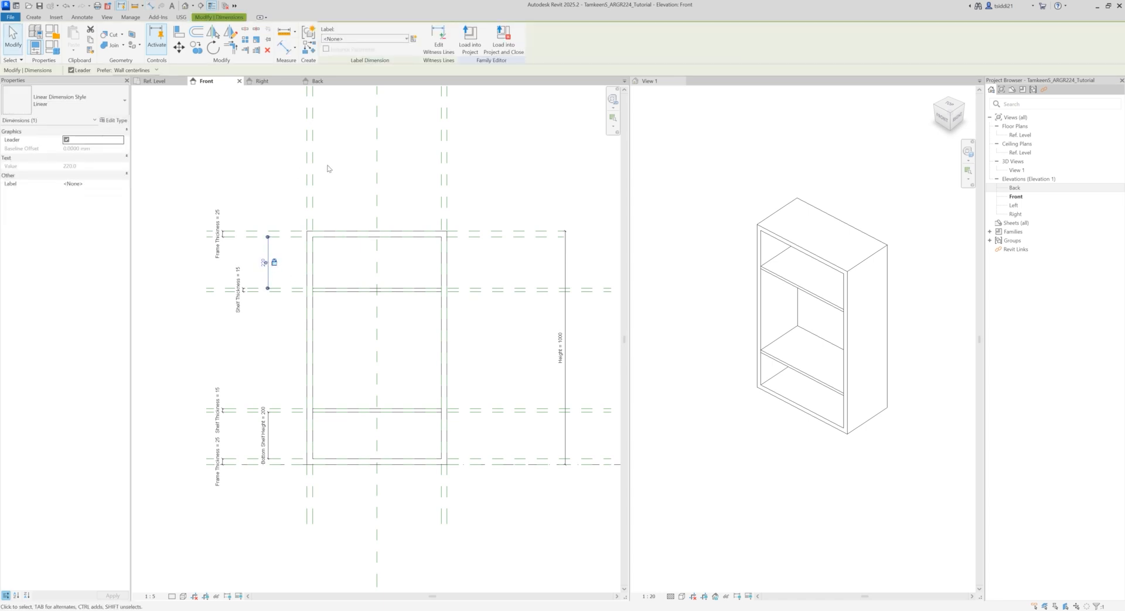
left_click(275, 265)
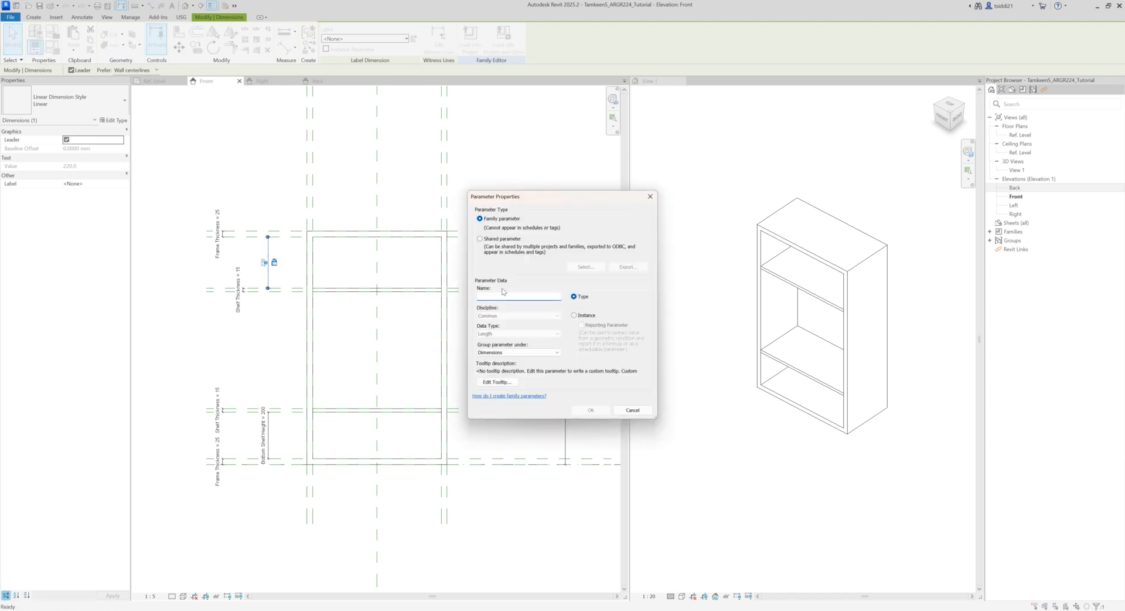
type("T")
key("BackSpace")
type("Height")
left_click(589, 410)
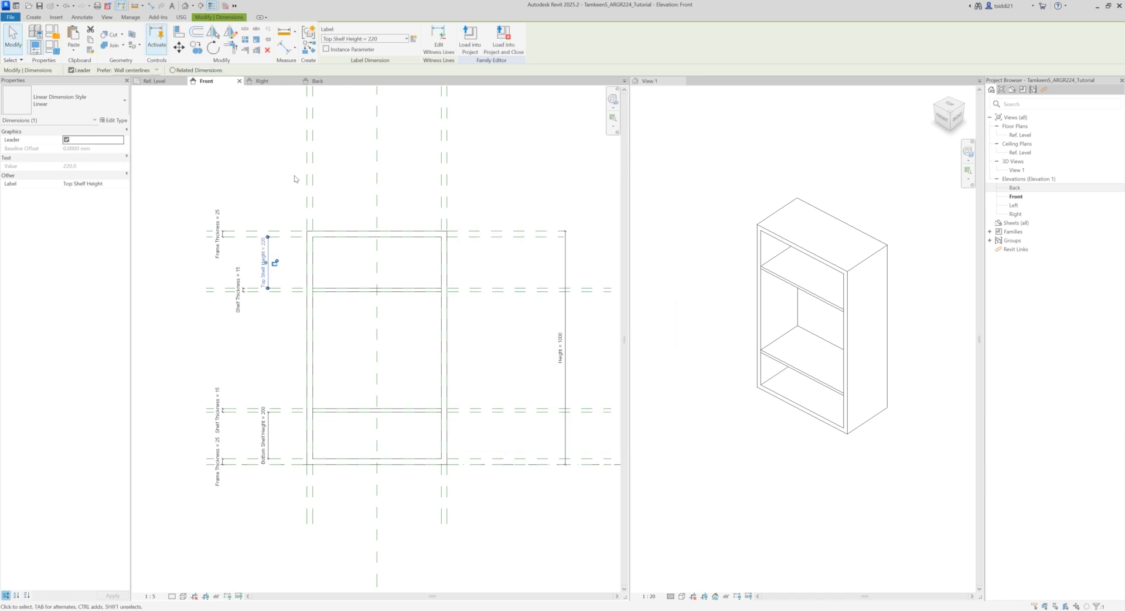
key("Escape")
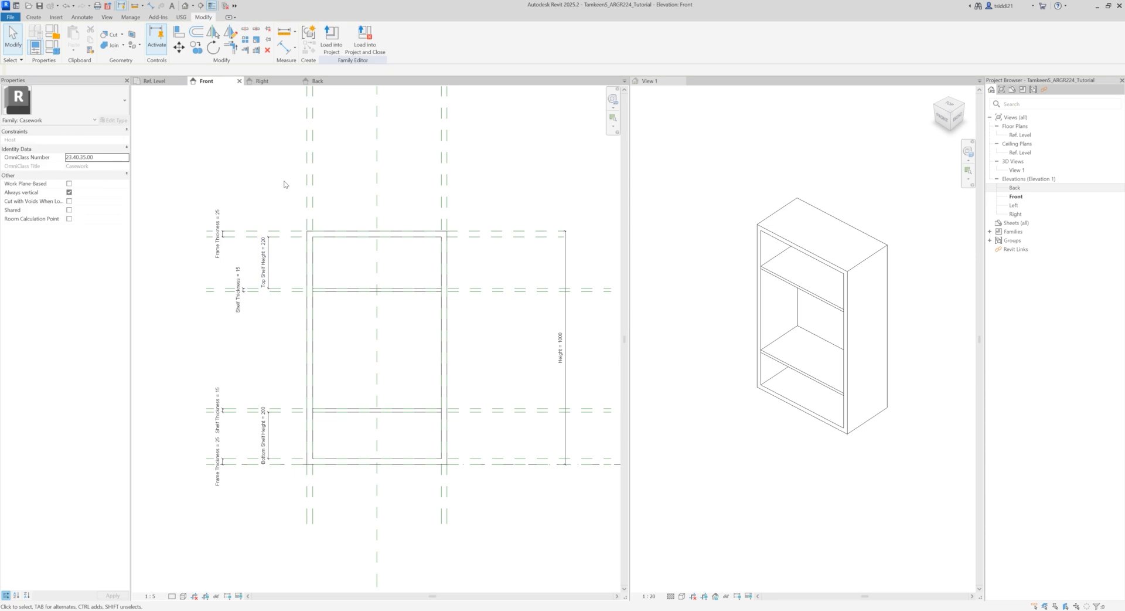
Step: Set Top Shelf Height to 400 and Bottom Shelf Height to 300 in the family types and accept the changes
left_click(52, 47)
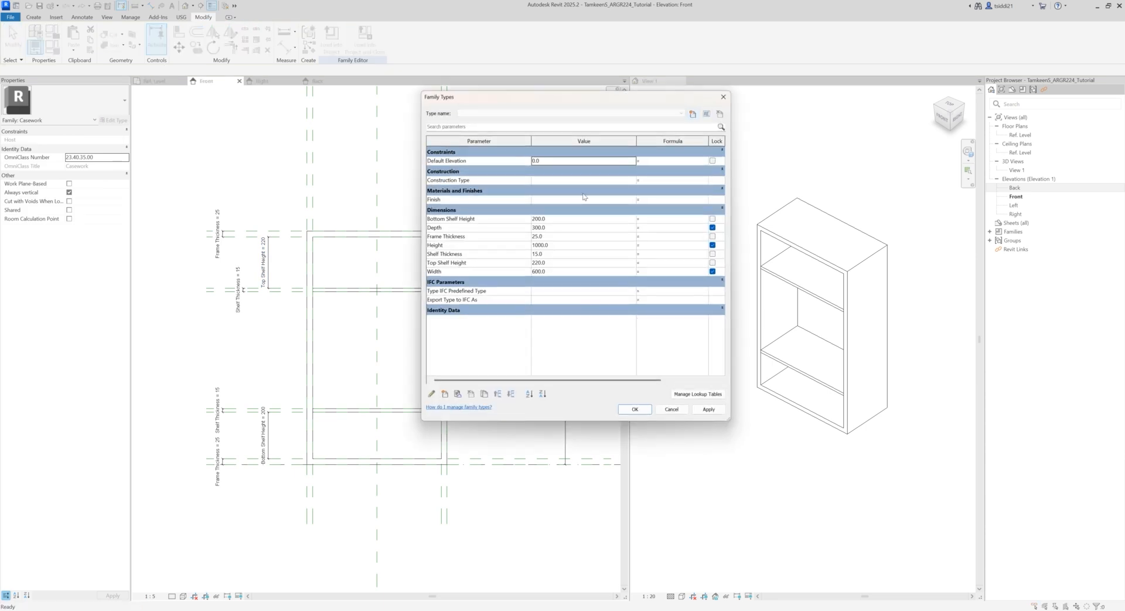
left_click(565, 262)
type("400")
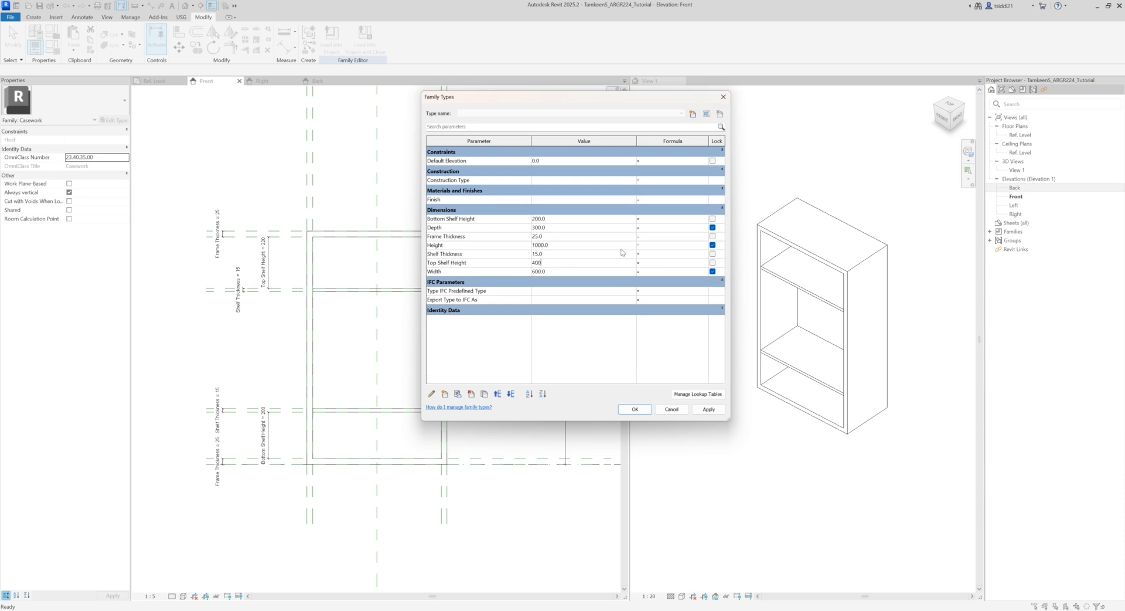
key("Return")
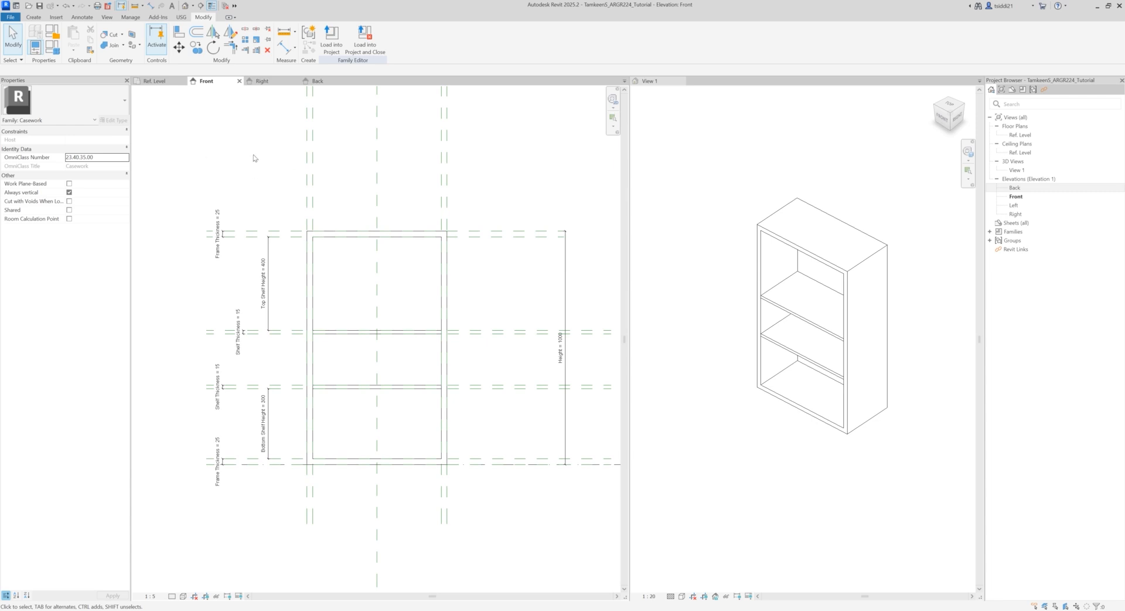
Step: Open the Ref. Level plan and start the Copy command for the Front reference plane
left_click(155, 81)
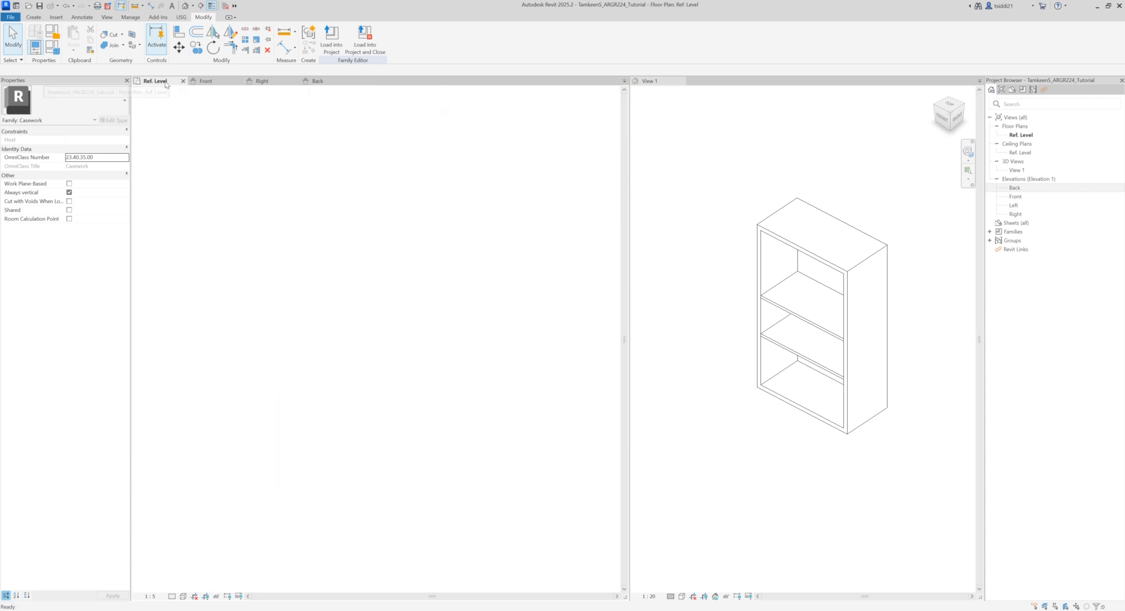
scroll(254, 259, "up", 2)
scroll(281, 334, "down", 5)
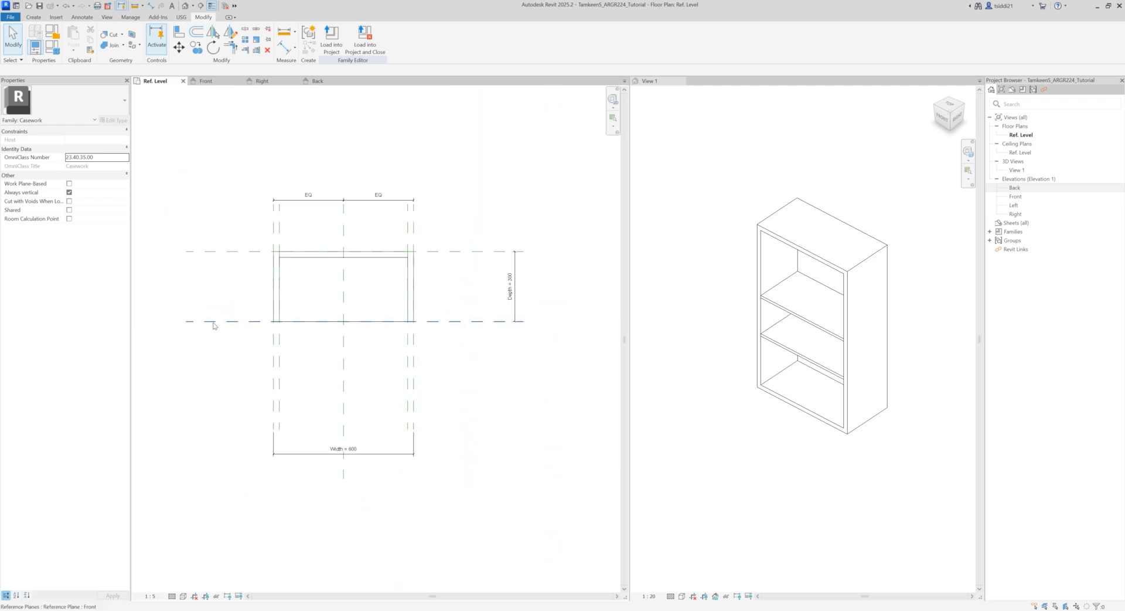
key("c")
key("o")
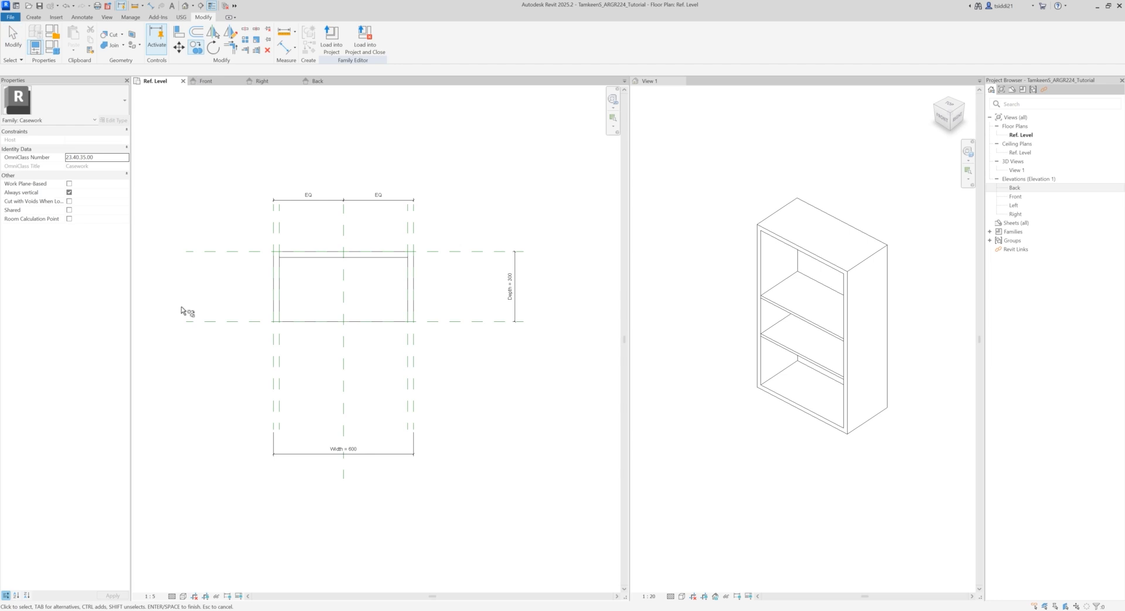
scroll(184, 315, "up", 4)
scroll(191, 343, "up", 4)
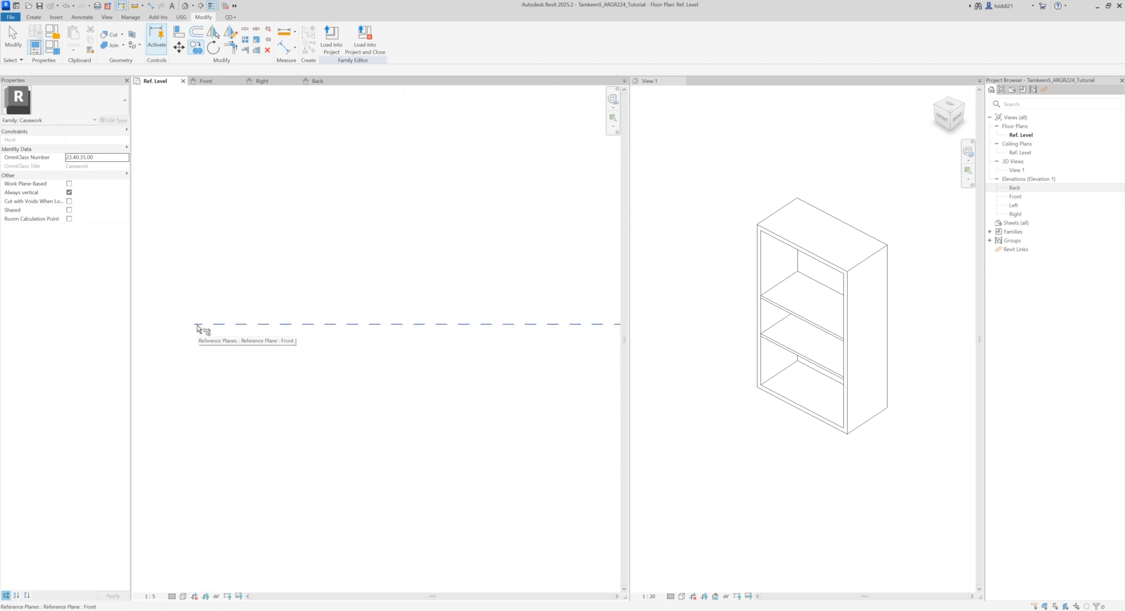
key("f")
key("t")
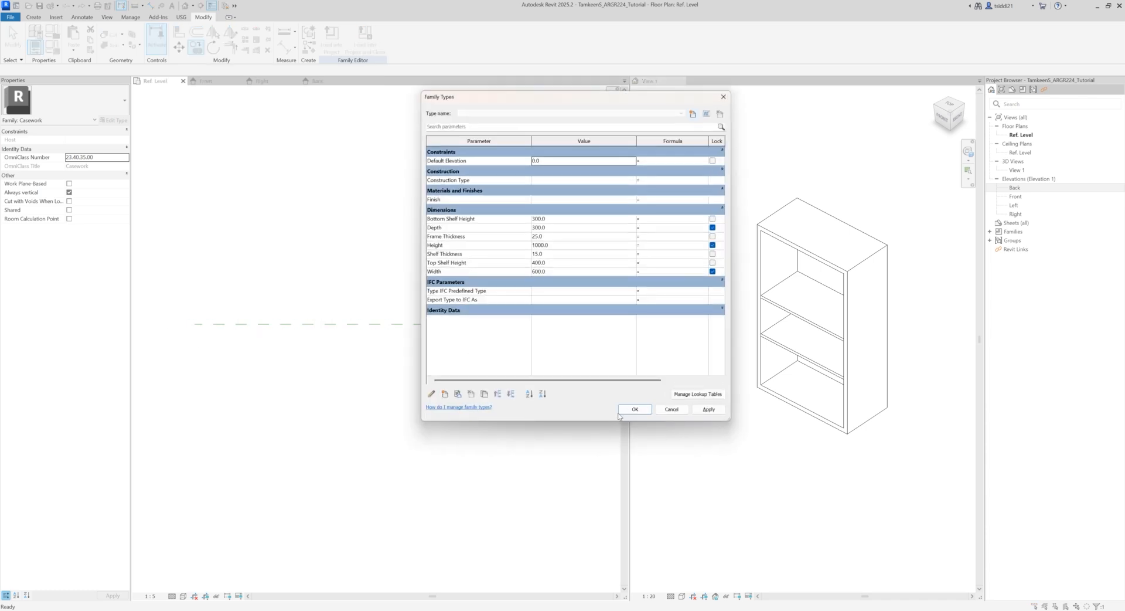
left_click(672, 409)
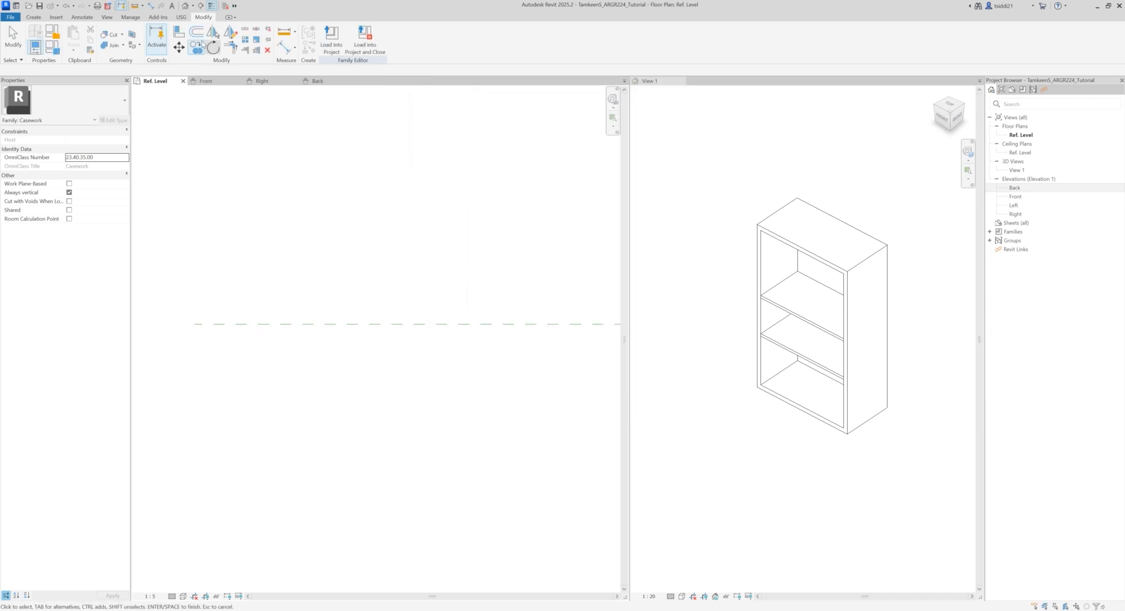
Step: Copy the Front reference plane about 5 mm outward, in front of the cabinet, and end the Copy command
left_click(198, 326)
key("c")
key("o")
left_click(195, 325)
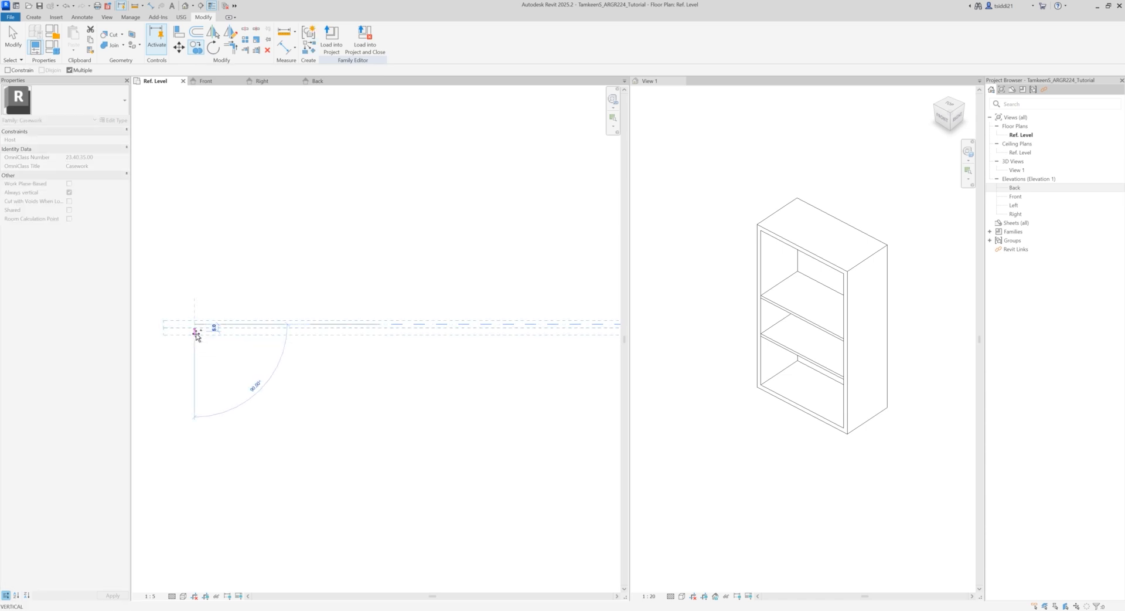
left_click(196, 332)
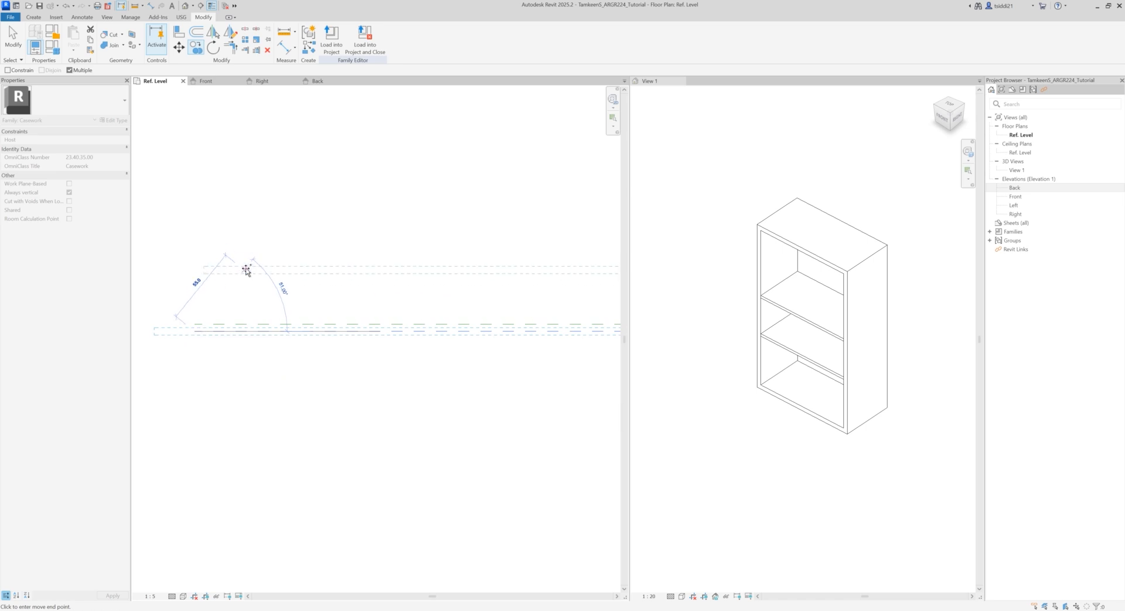
key("Escape")
key("Escape")
scroll(246, 271, "down", 2)
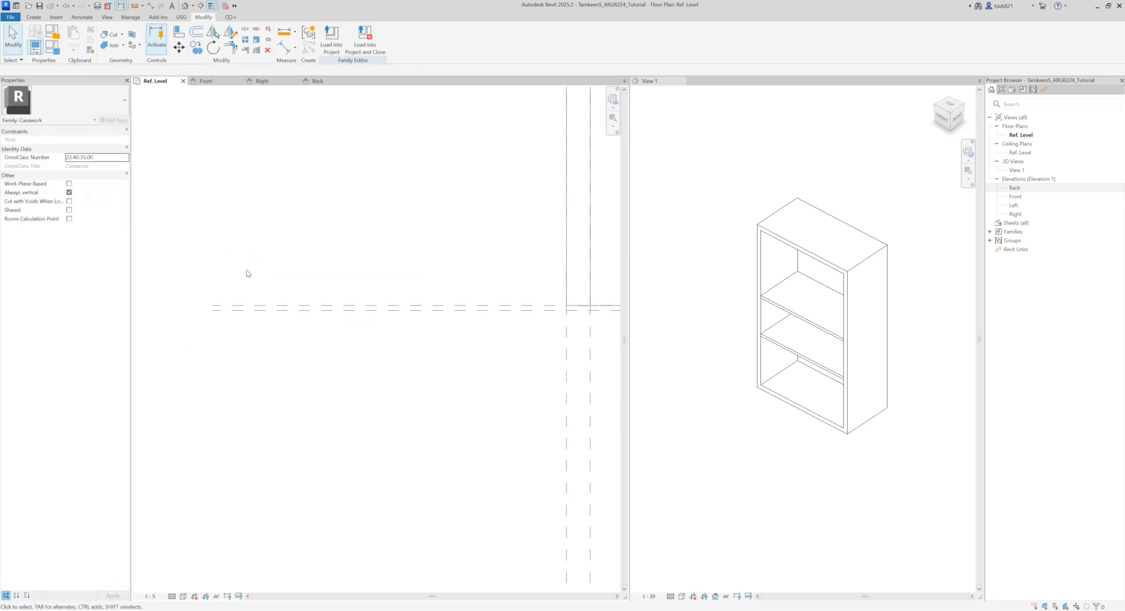
Step: Copy the new reference plane in front of the cabinet about 30 mm further outward
left_click(247, 310)
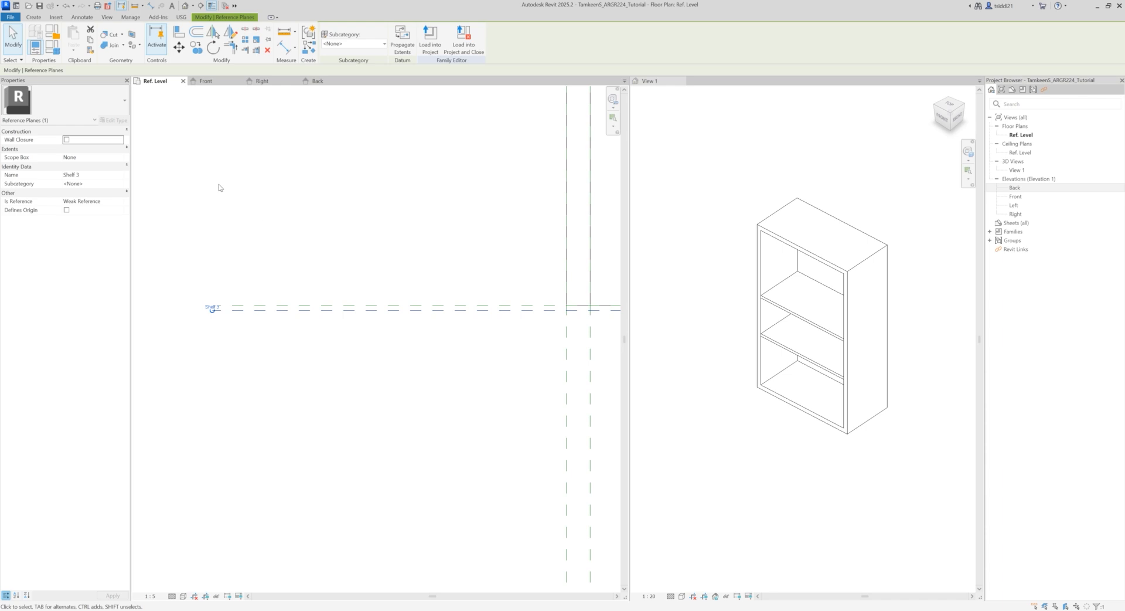
scroll(218, 243, "up", 1)
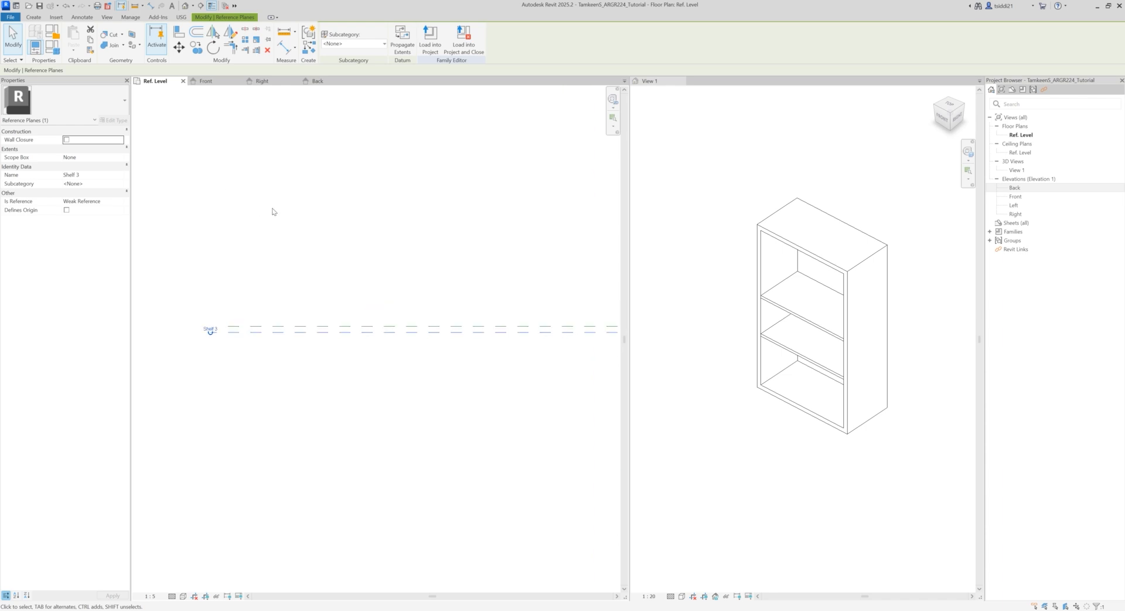
left_click(196, 47)
left_click(211, 331)
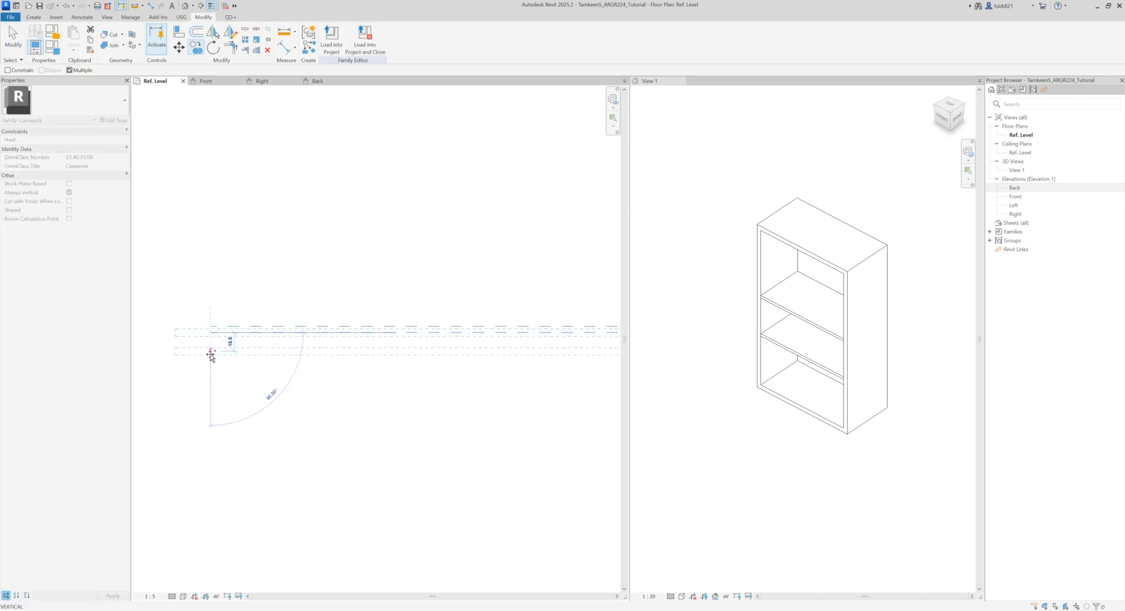
left_click(211, 369)
key("Escape")
key("Escape")
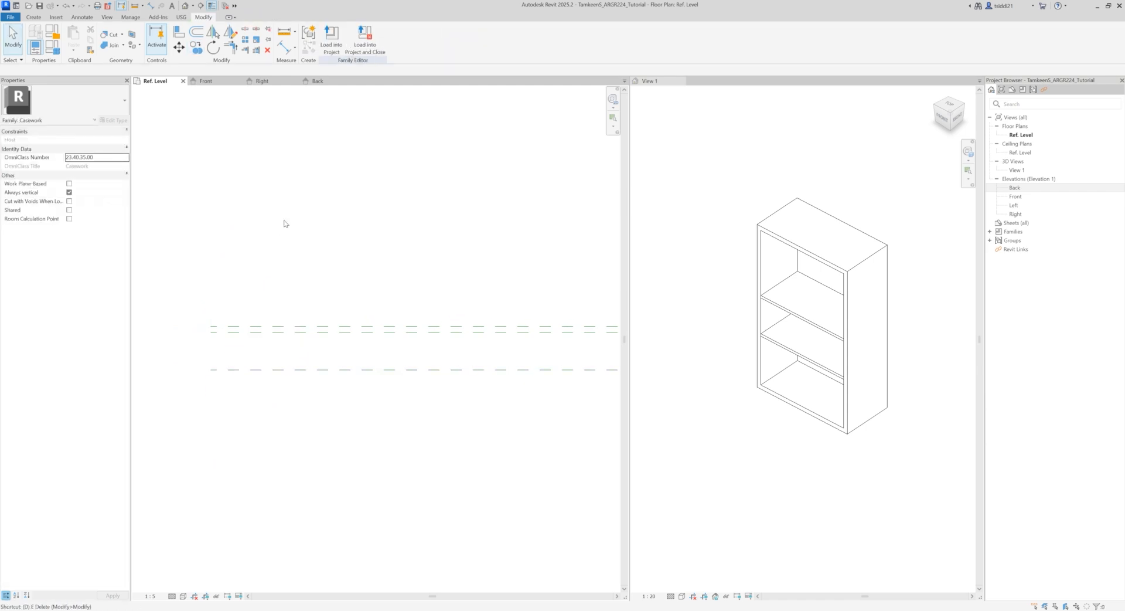
Step: Add an aligned dimension between the two new reference planes in front of the cabinet and lock it
key("d")
key("i")
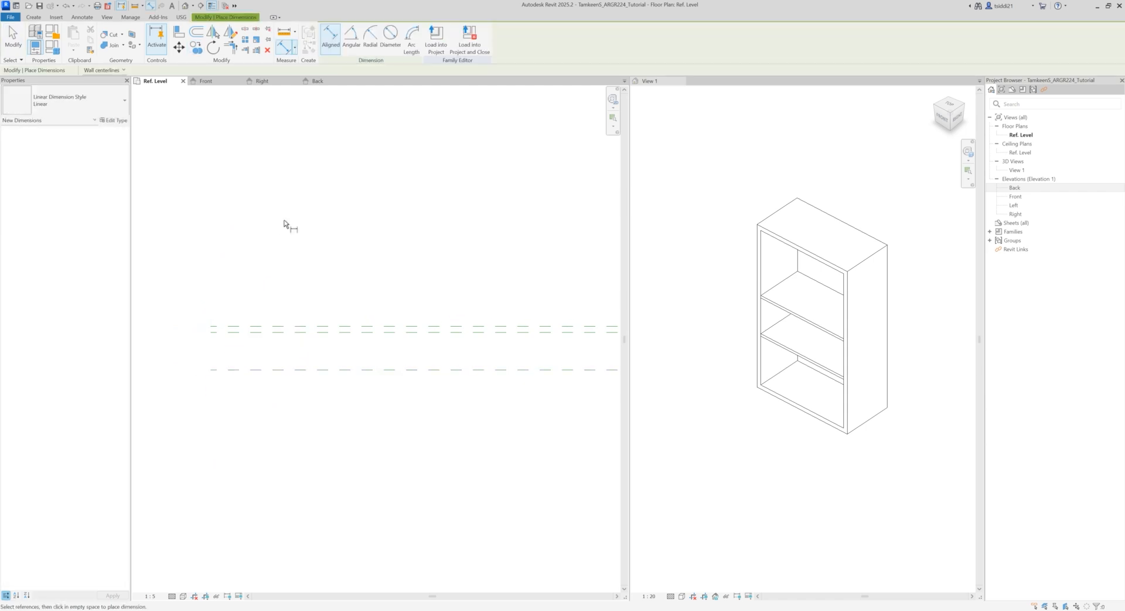
left_click(280, 332)
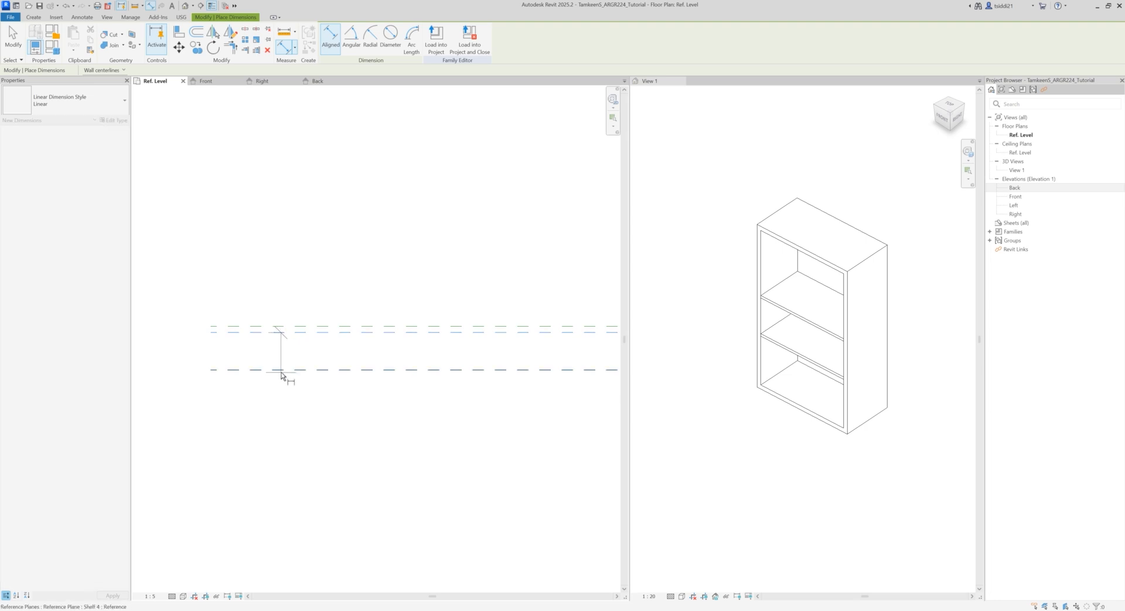
left_click(283, 371)
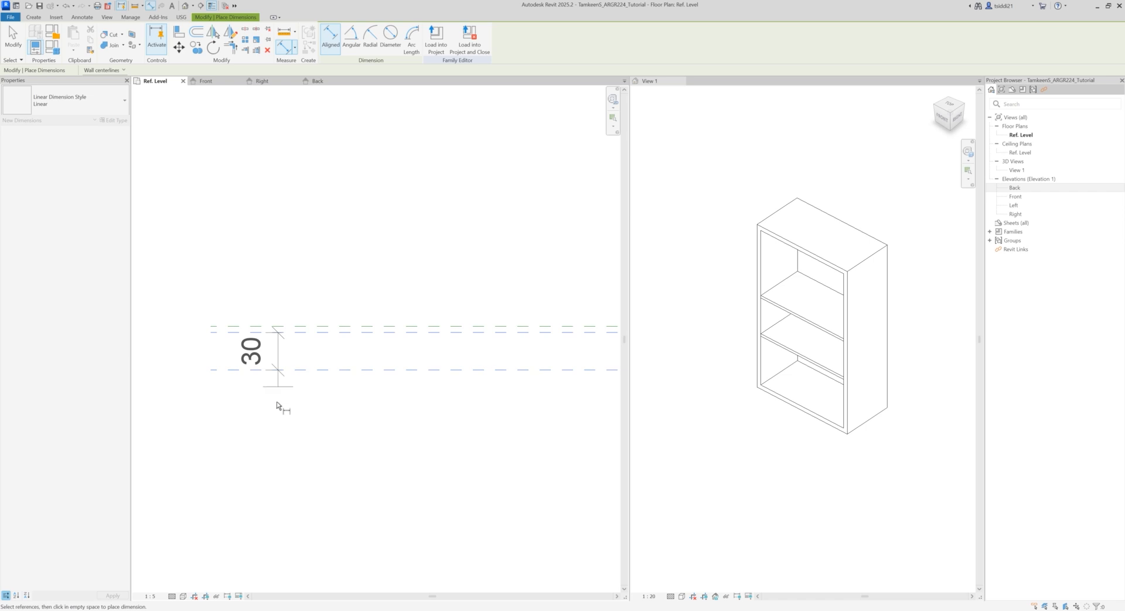
left_click(268, 442)
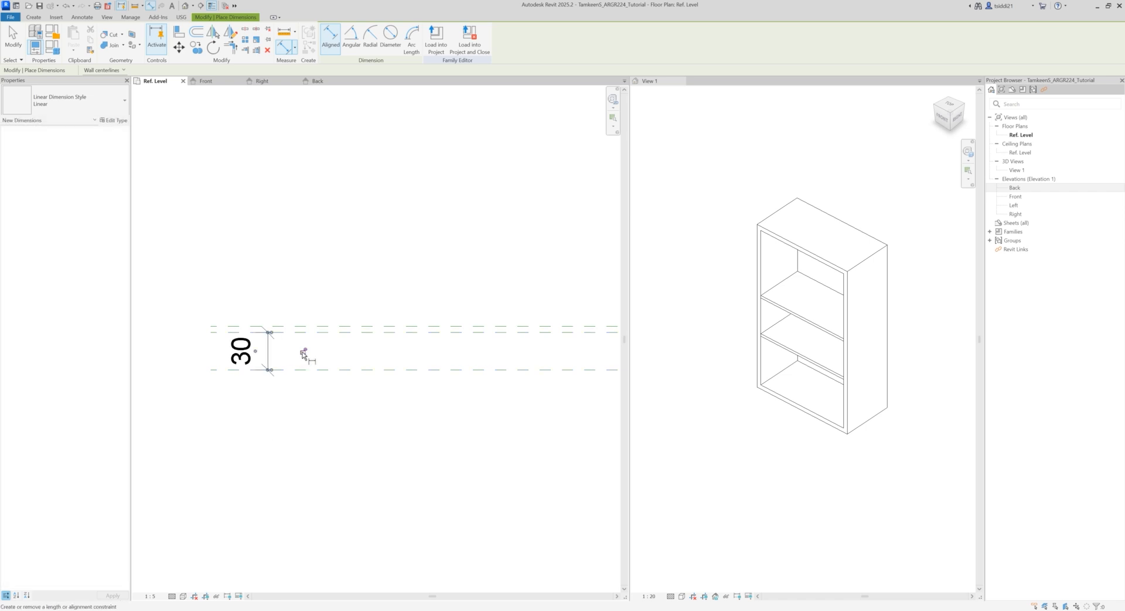
left_click(303, 353)
key("Escape")
key("Escape")
Step: Label the dimension between the two new front planes with a new family type parameter named Door Panel Thickness
left_click(269, 355)
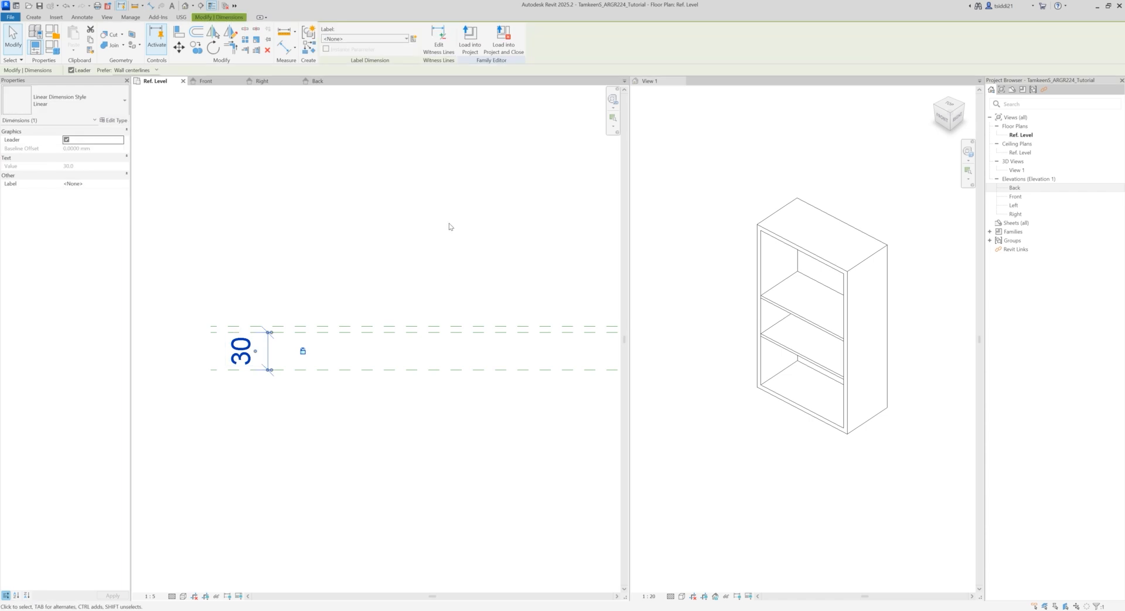
left_click(414, 38)
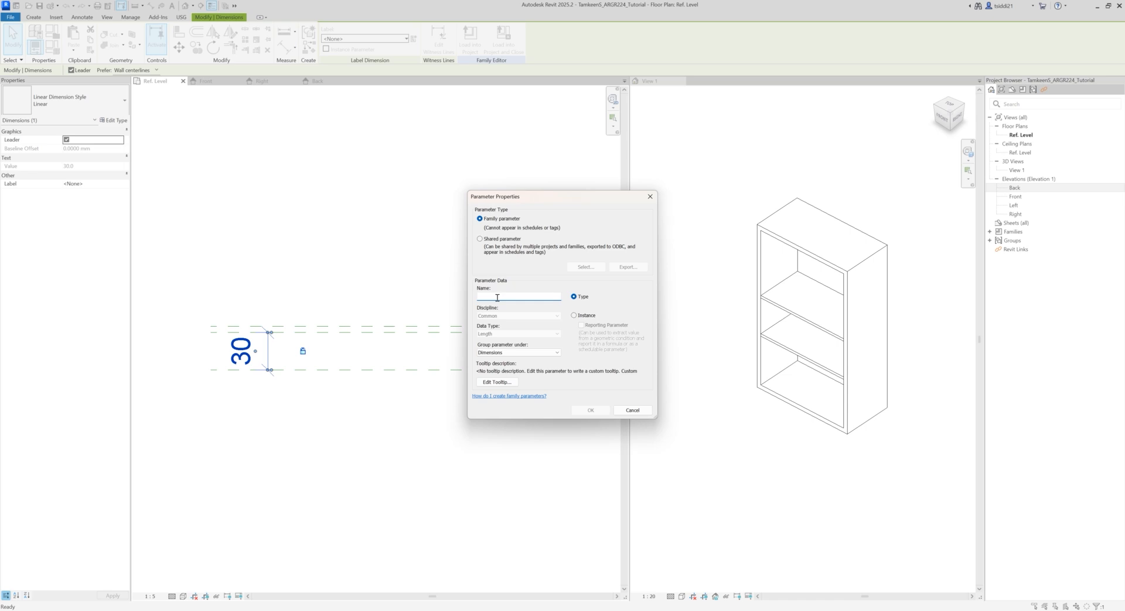
type("Door Panel Thickness")
left_click(593, 410)
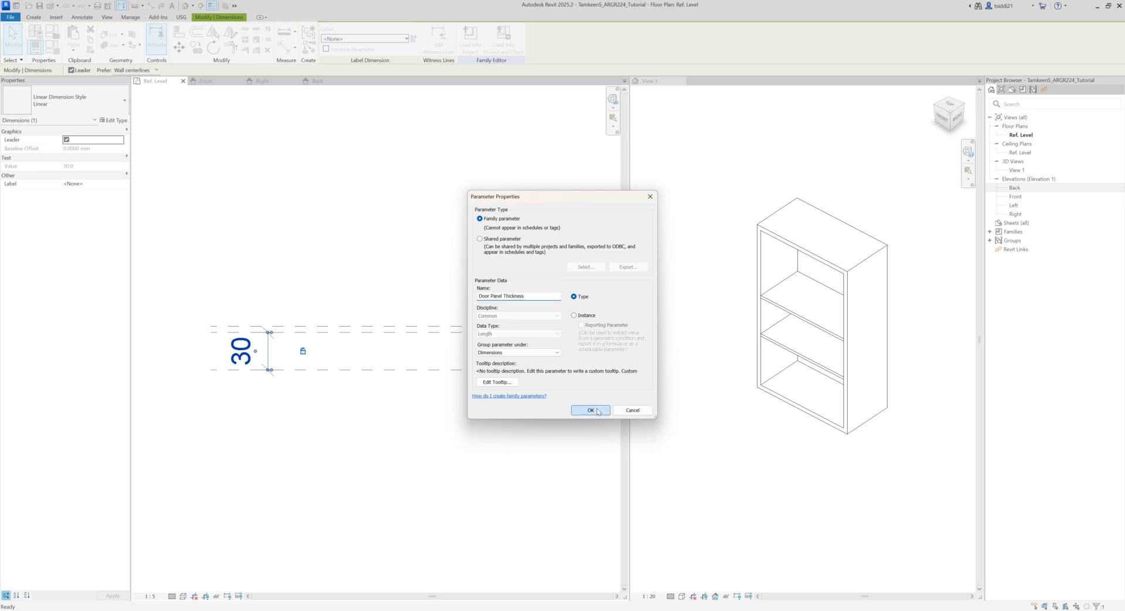
left_click(348, 258)
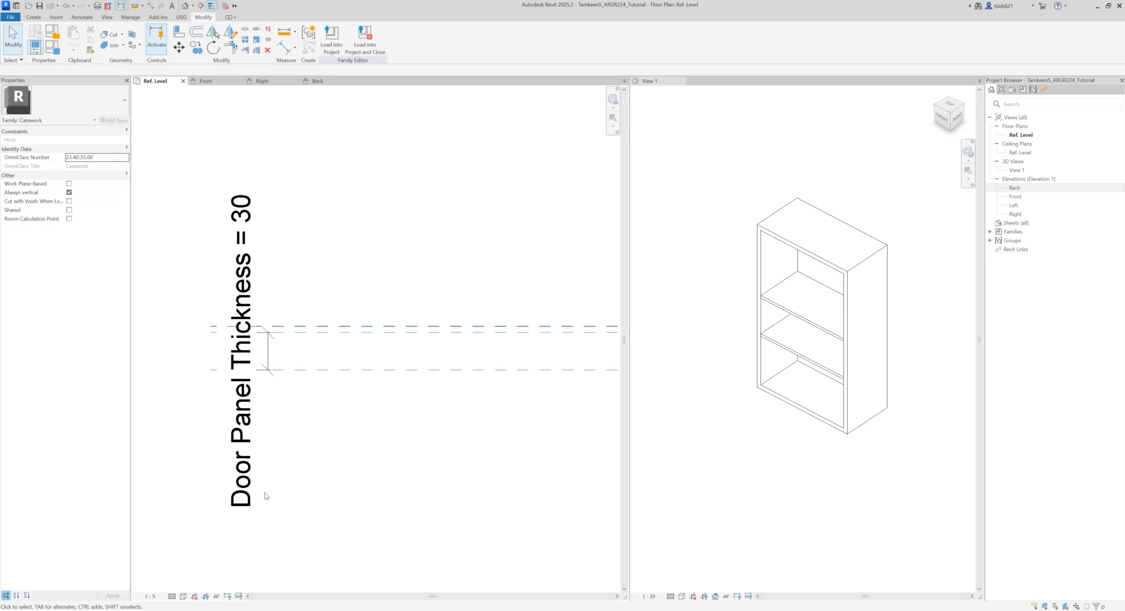
Step: Start an extrusion and sketch a rectangle between the two new front planes, spanning from the Left to the Right reference plane
scroll(354, 473, "down", 5)
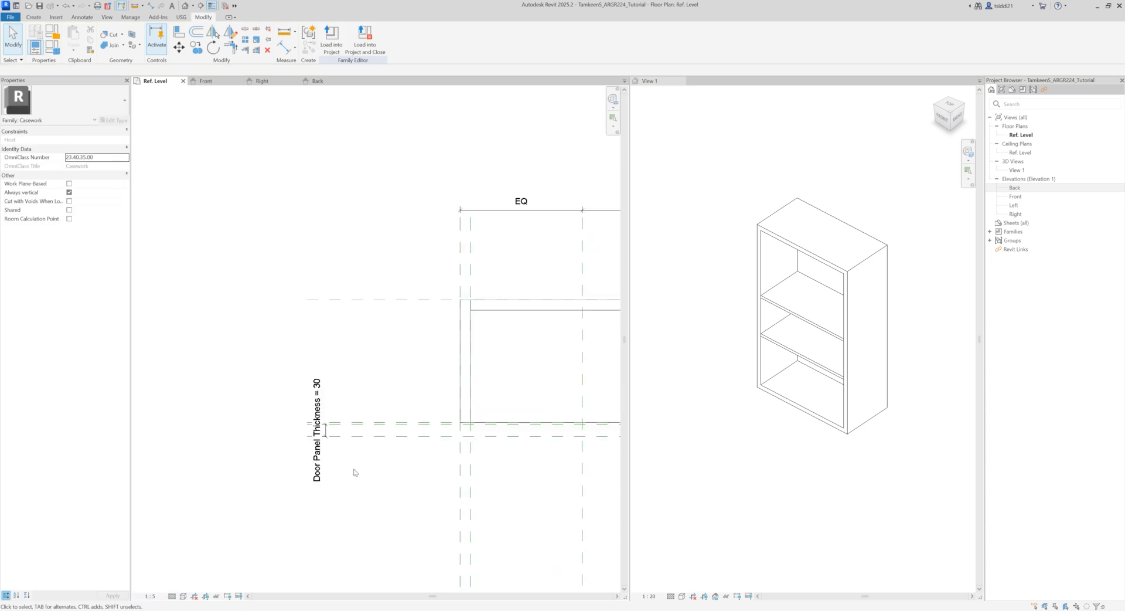
middle_click_drag(449, 492, 326, 399)
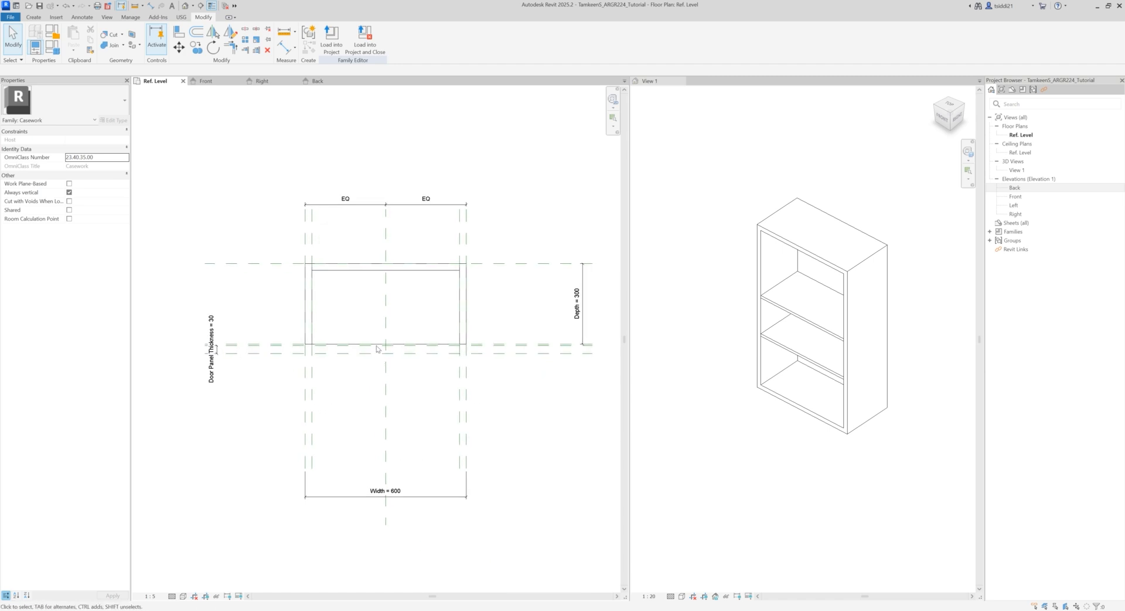
scroll(403, 355, "up", 3)
scroll(441, 388, "down", 2)
middle_click_drag(442, 389, 428, 379)
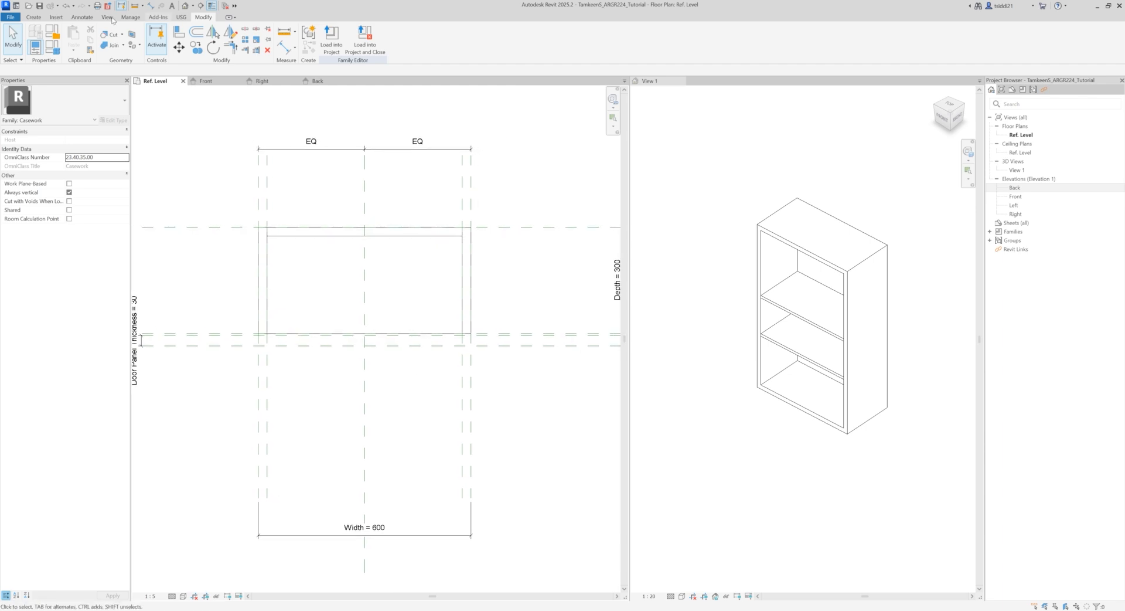
left_click(34, 17)
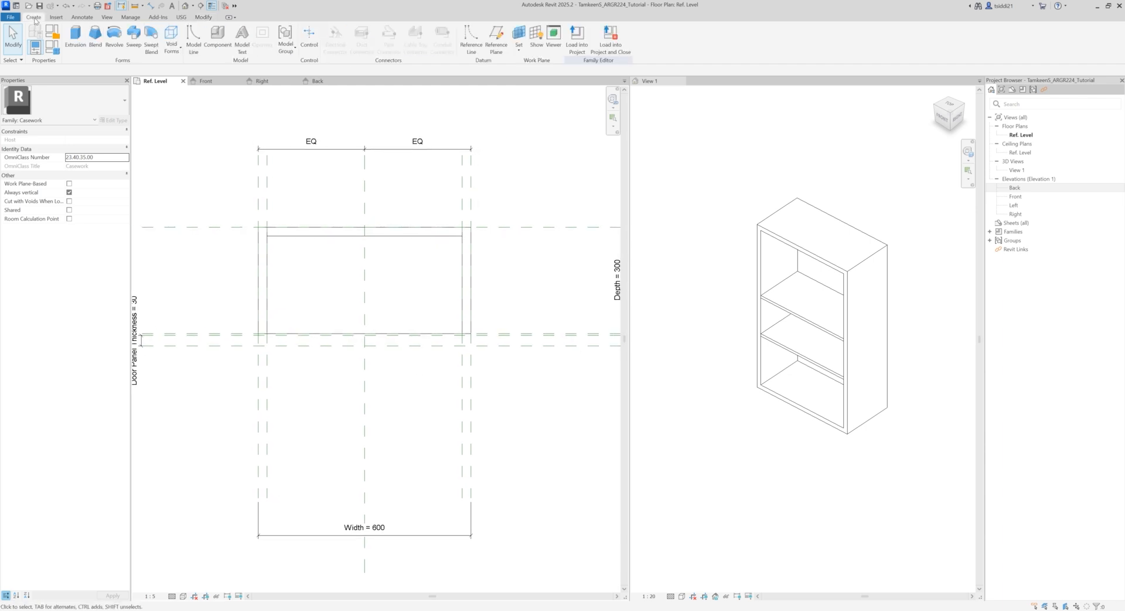
left_click(75, 38)
left_click(405, 29)
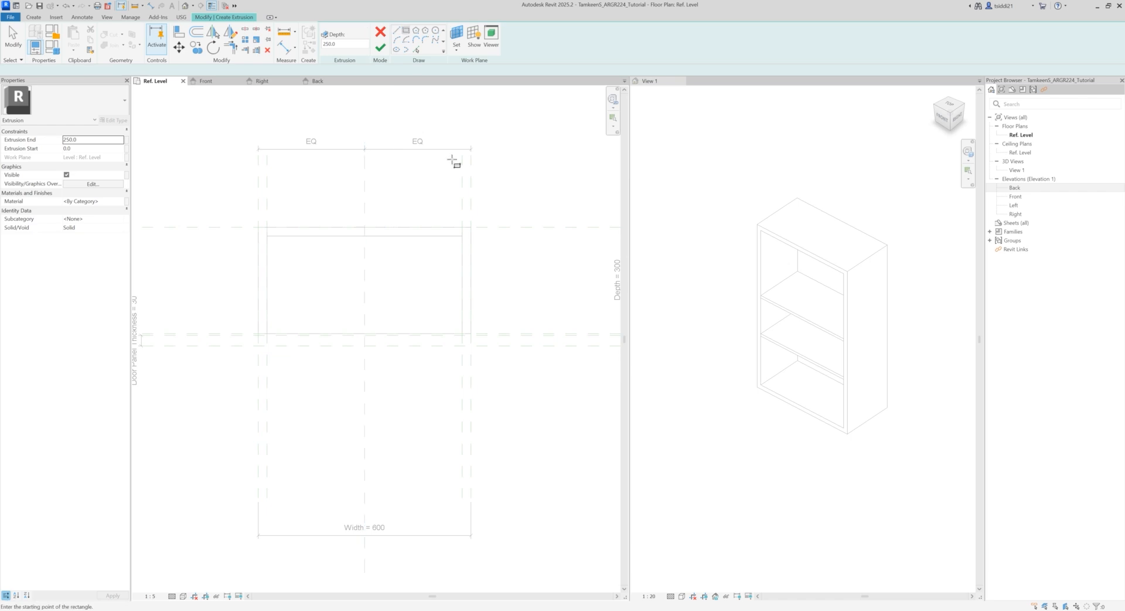
scroll(337, 338, "up", 3)
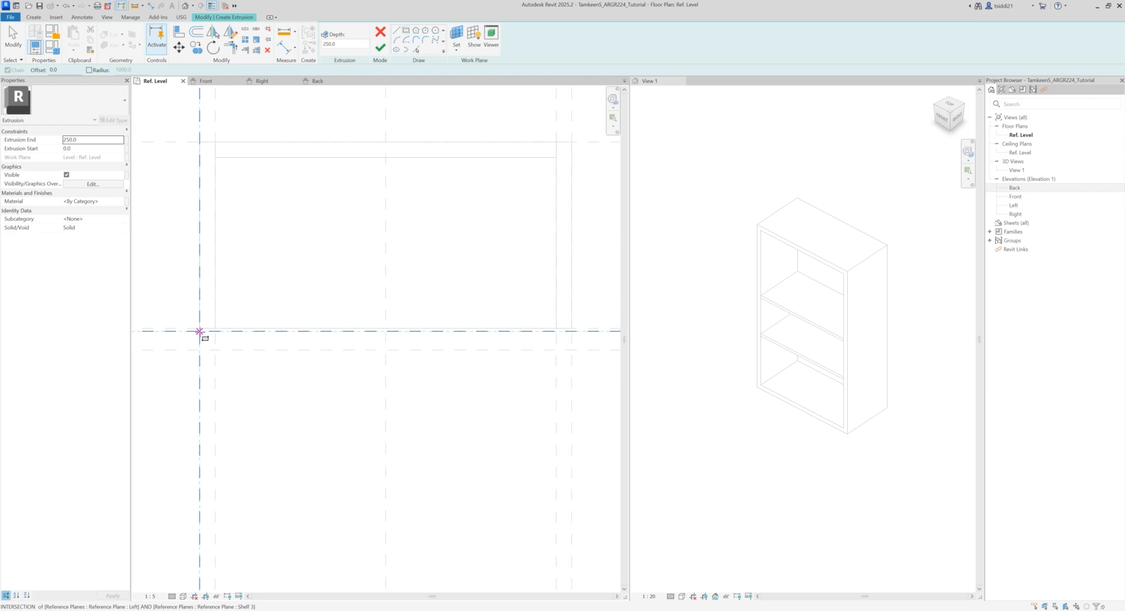
left_click(200, 331)
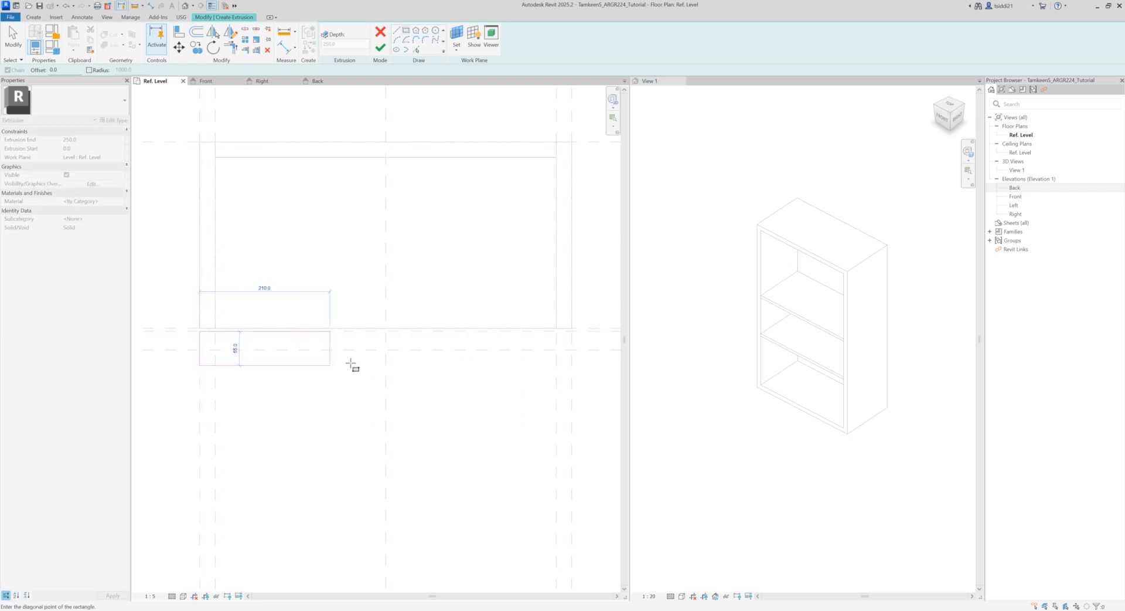
left_click(572, 350)
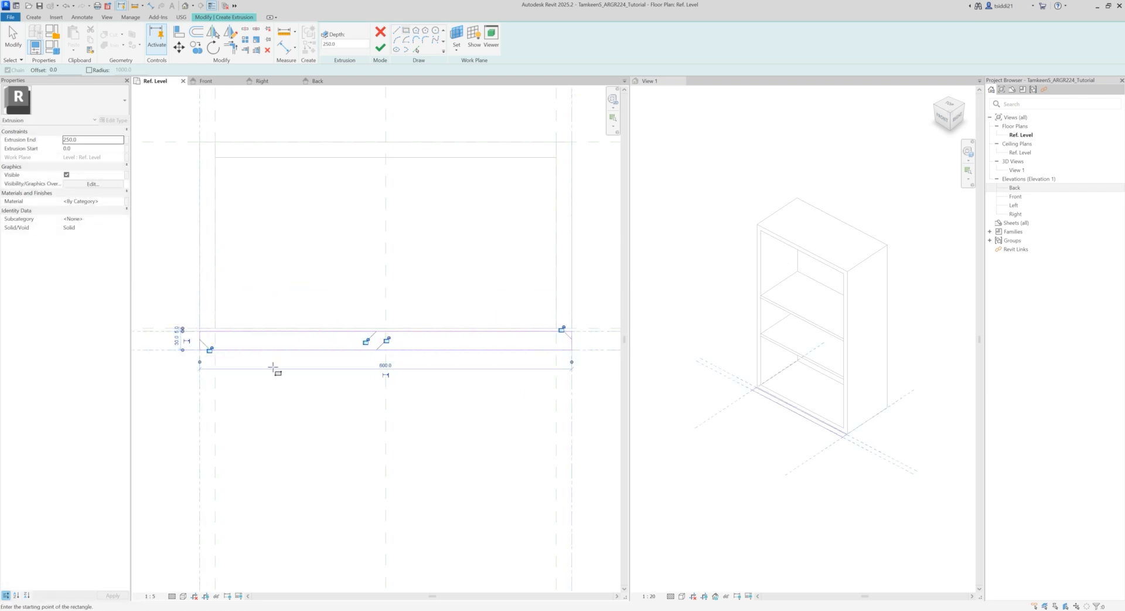
Step: Lock all four sides of the door panel rectangle to their reference planes
left_click(366, 342)
left_click(386, 341)
left_click(561, 330)
left_click(210, 349)
Step: Set the door panel extrusion's depth to 30 and finish the sketch
left_click_drag(355, 44, 267, 42)
type("30")
left_click(378, 50)
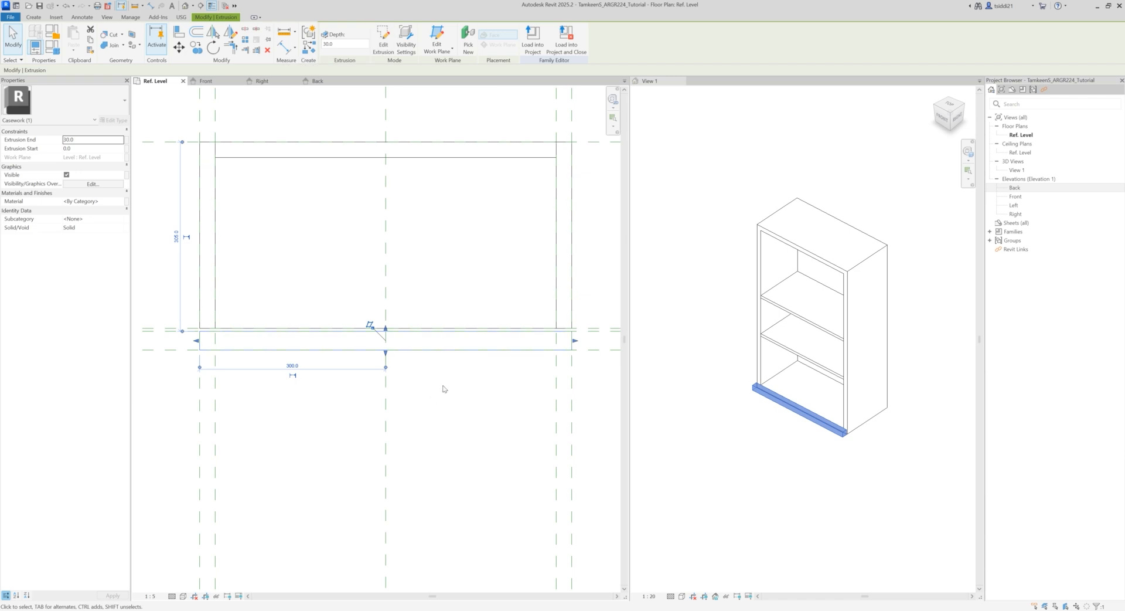
key("Escape")
Step: In the Front elevation, stretch the door panel's top edge up to the cabinet's top reference plane and lock it there
left_click(211, 82)
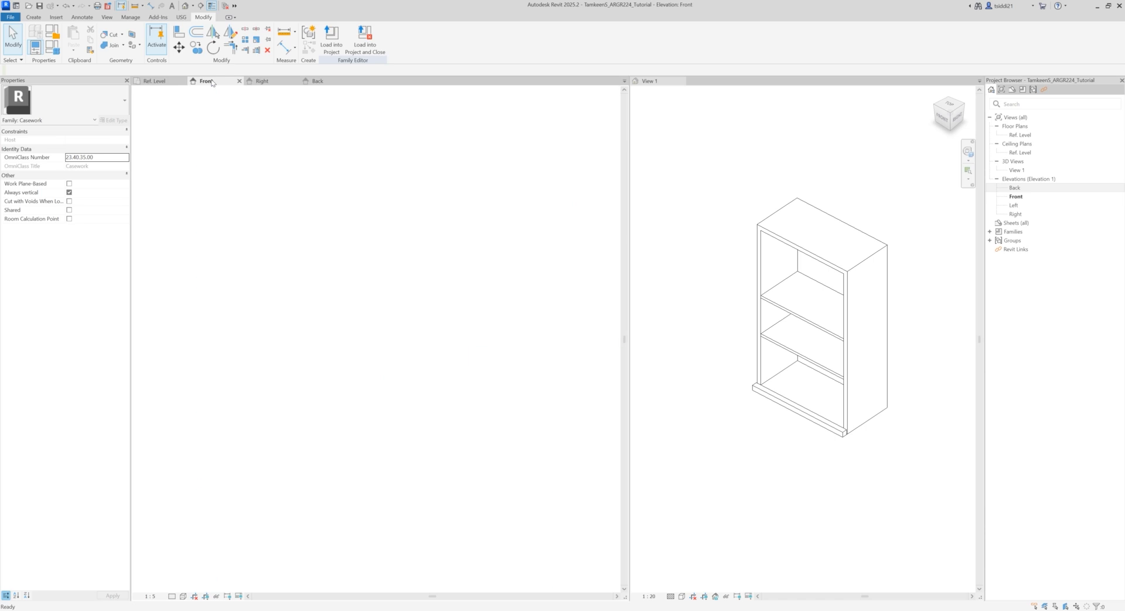
left_click(775, 397)
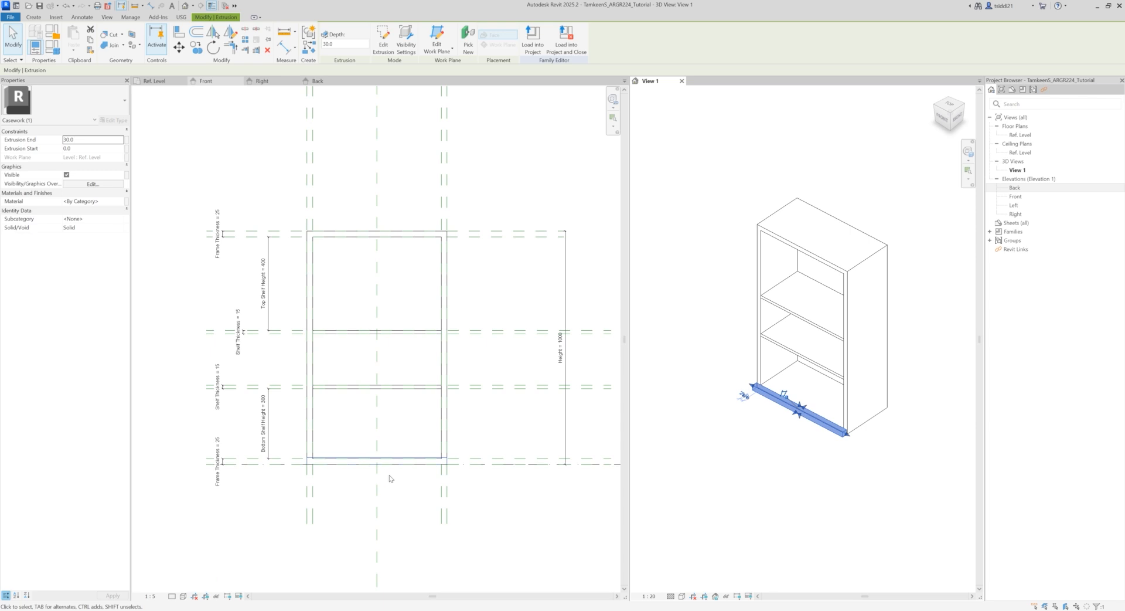
left_click(752, 430)
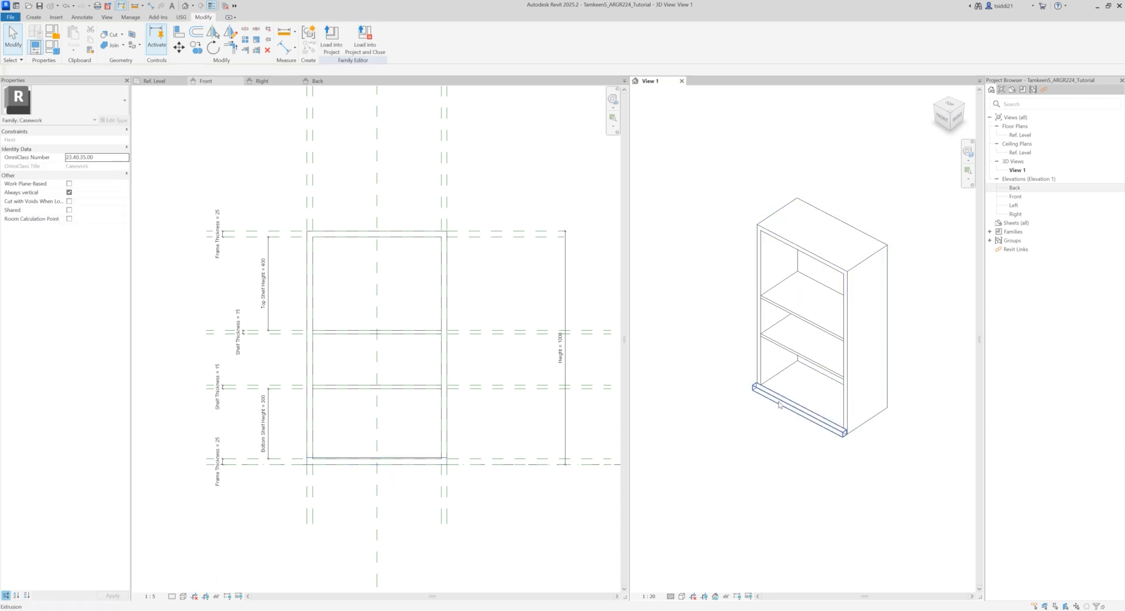
left_click(780, 401)
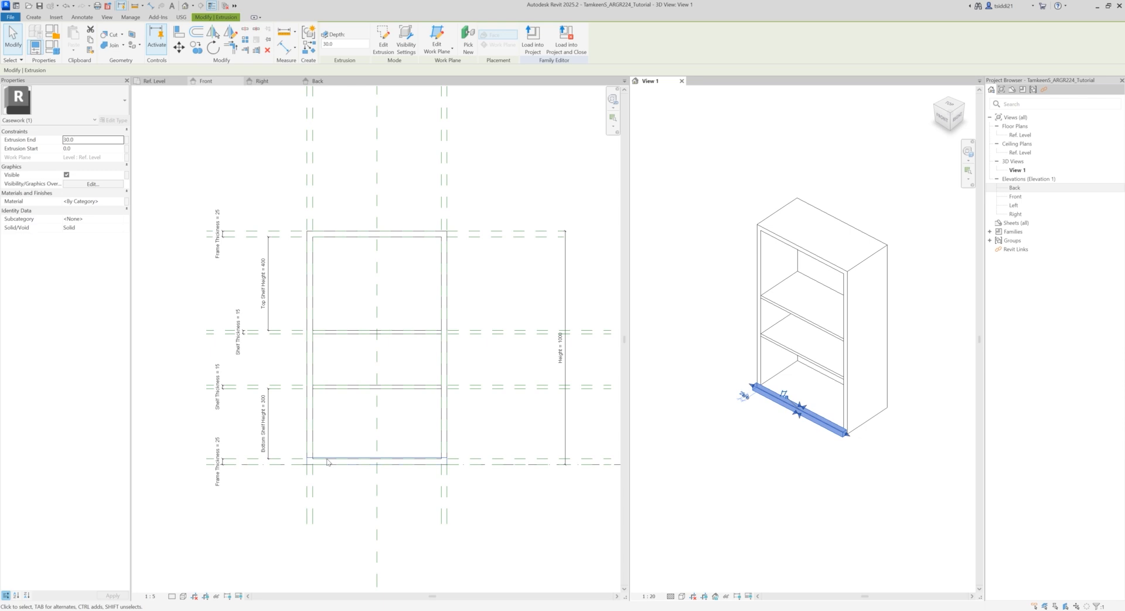
left_click(339, 490)
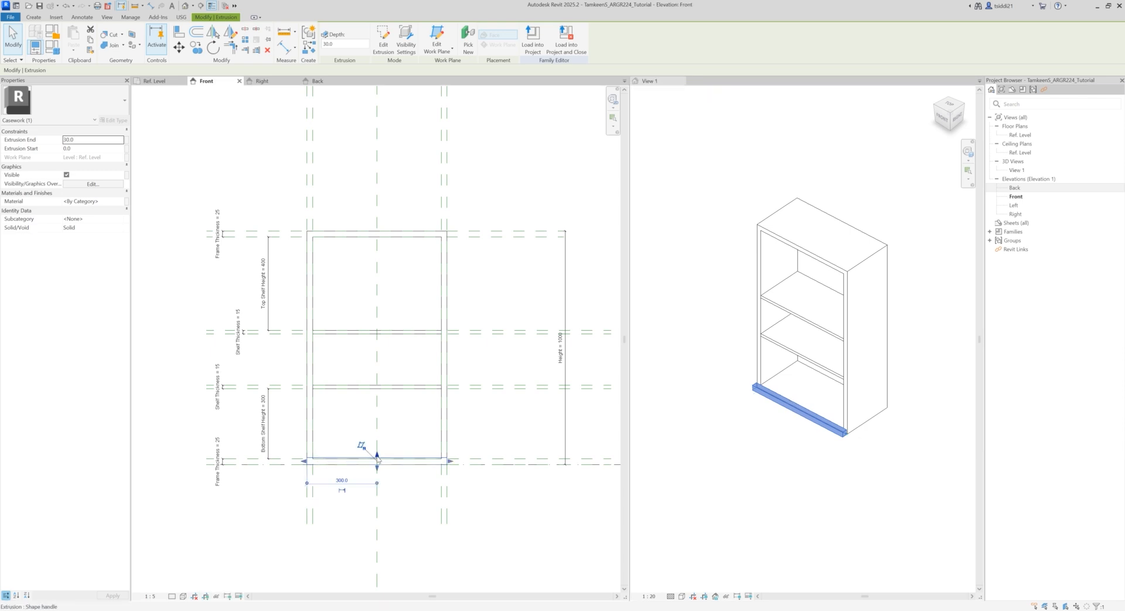
left_click_drag(378, 460, 386, 230)
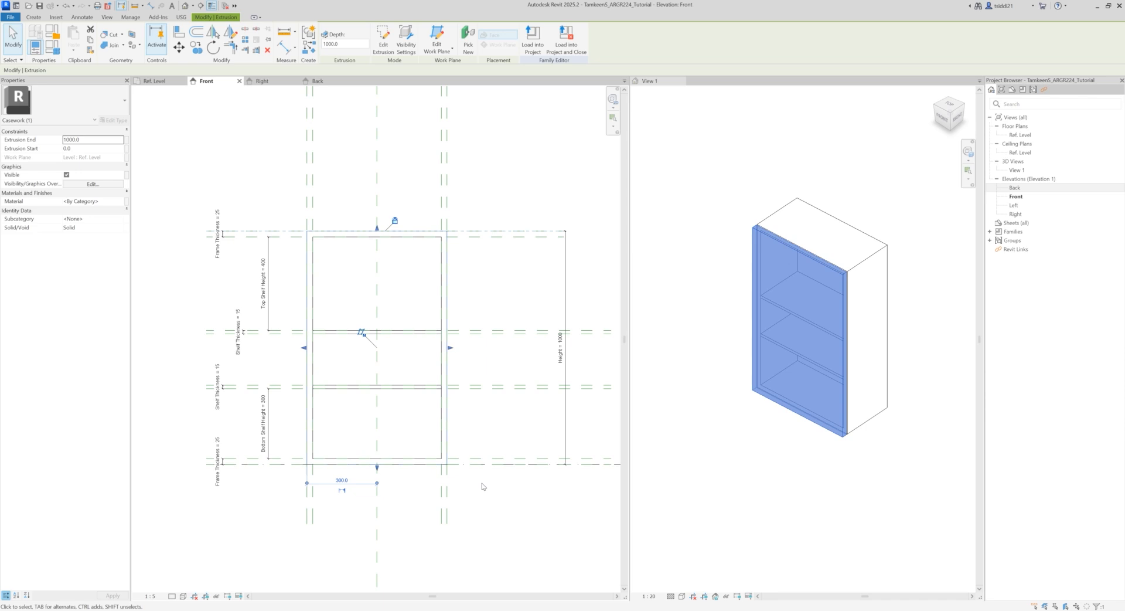
left_click(393, 480)
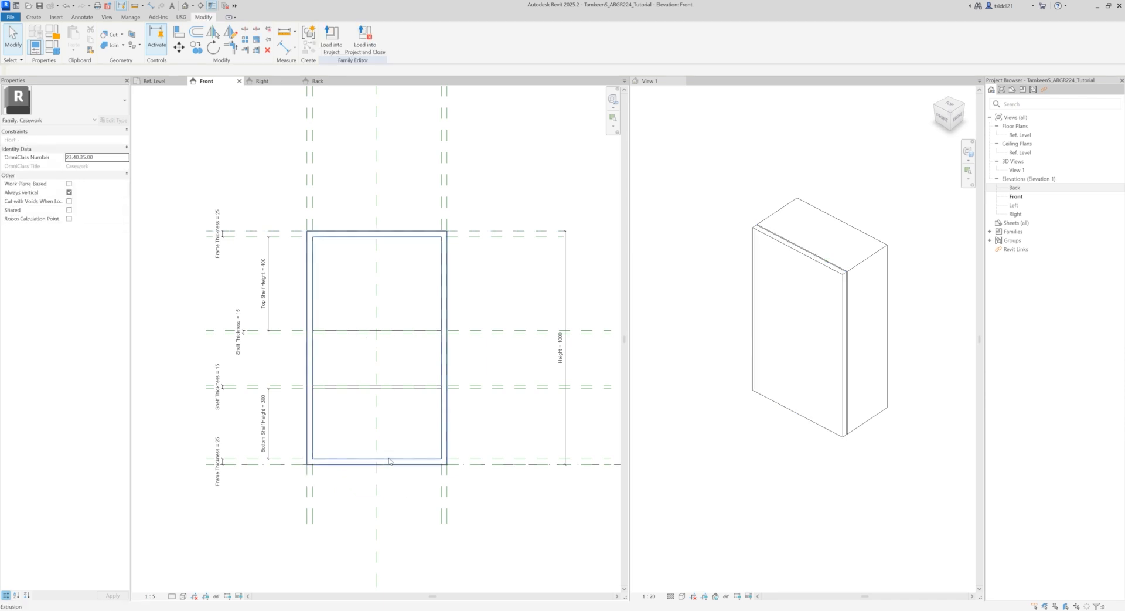
Step: In the Front elevation, stretch the door panel's bottom edge up to the bottom frame's inner reference plane and lock it there
left_click(387, 464)
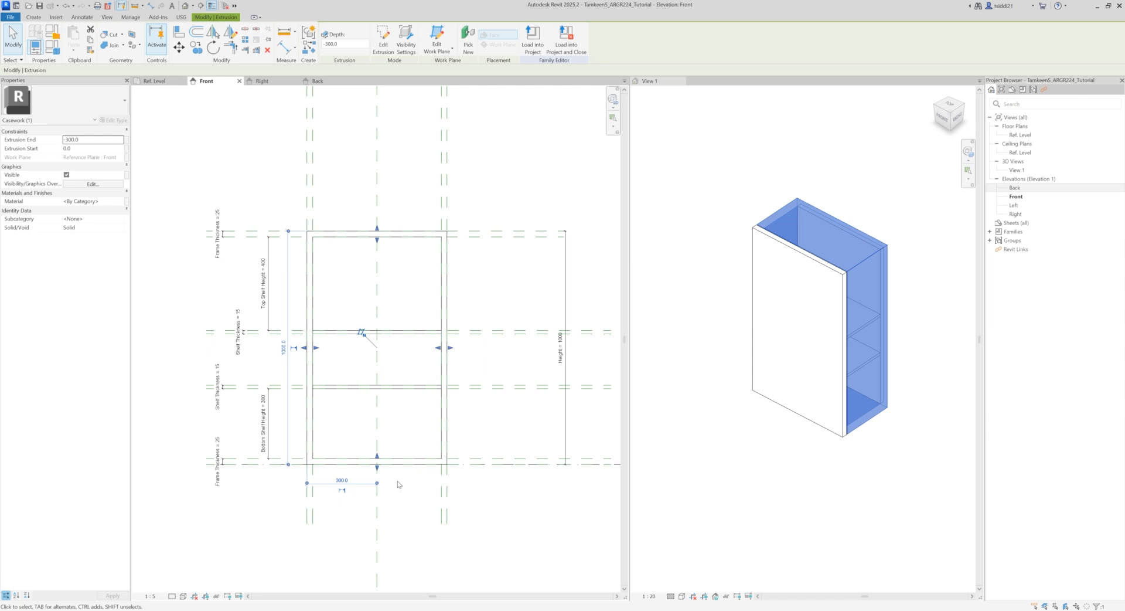
left_click(493, 483)
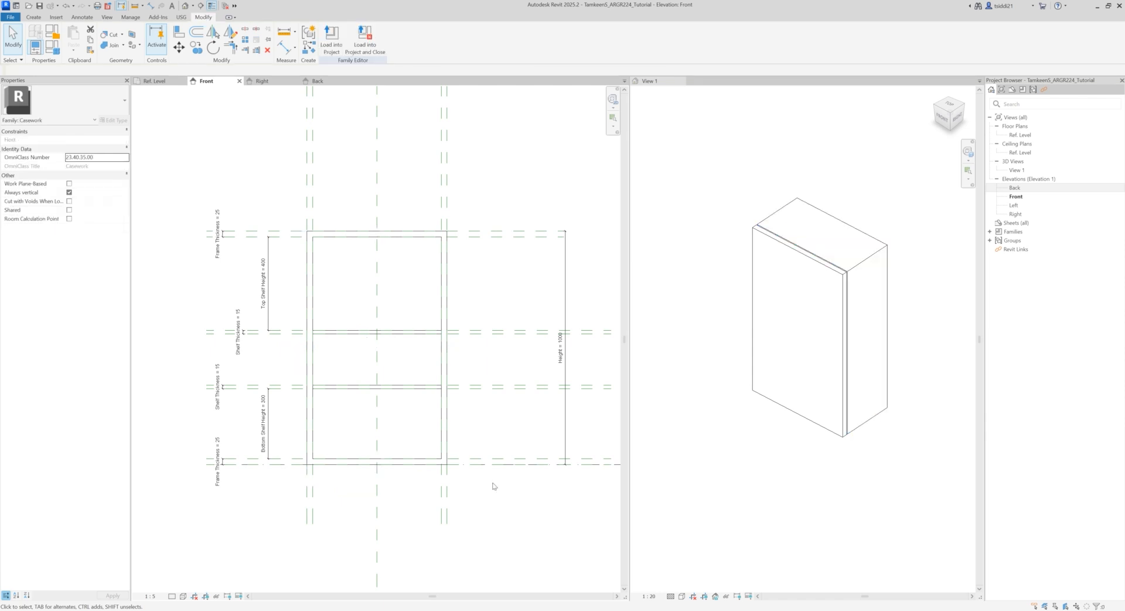
left_click(802, 254)
left_click(801, 256)
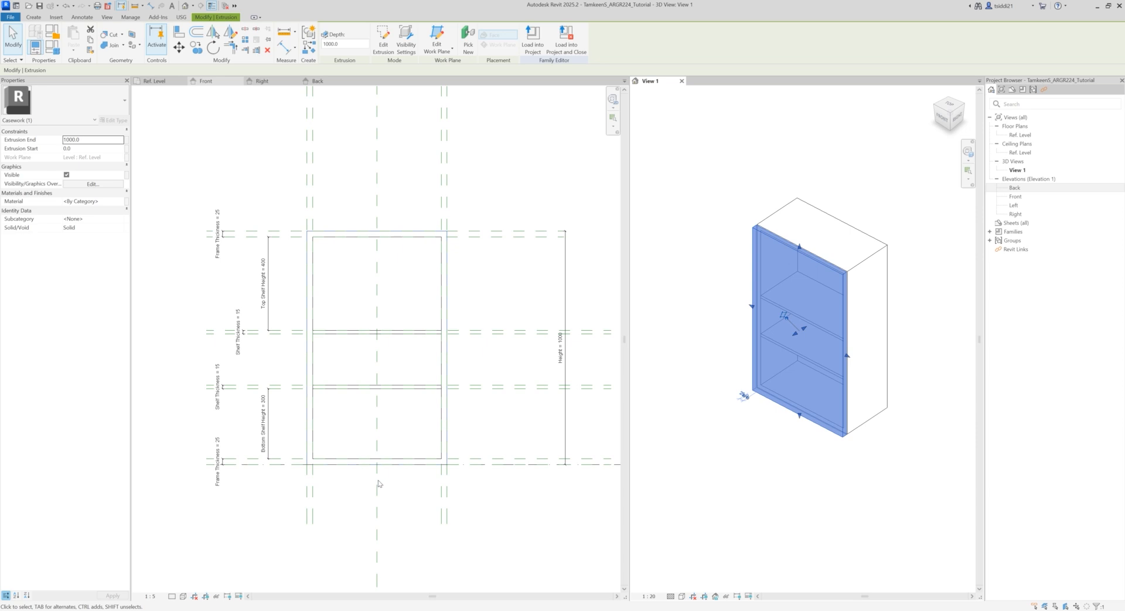
left_click(393, 461)
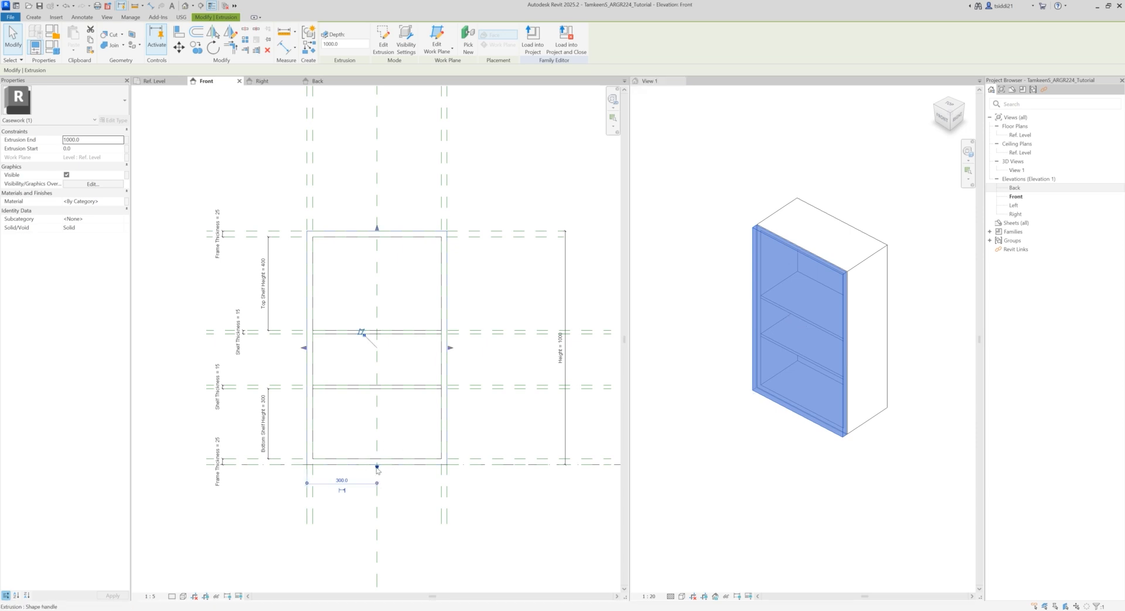
scroll(376, 469, "up", 5)
left_click_drag(375, 472, 368, 458)
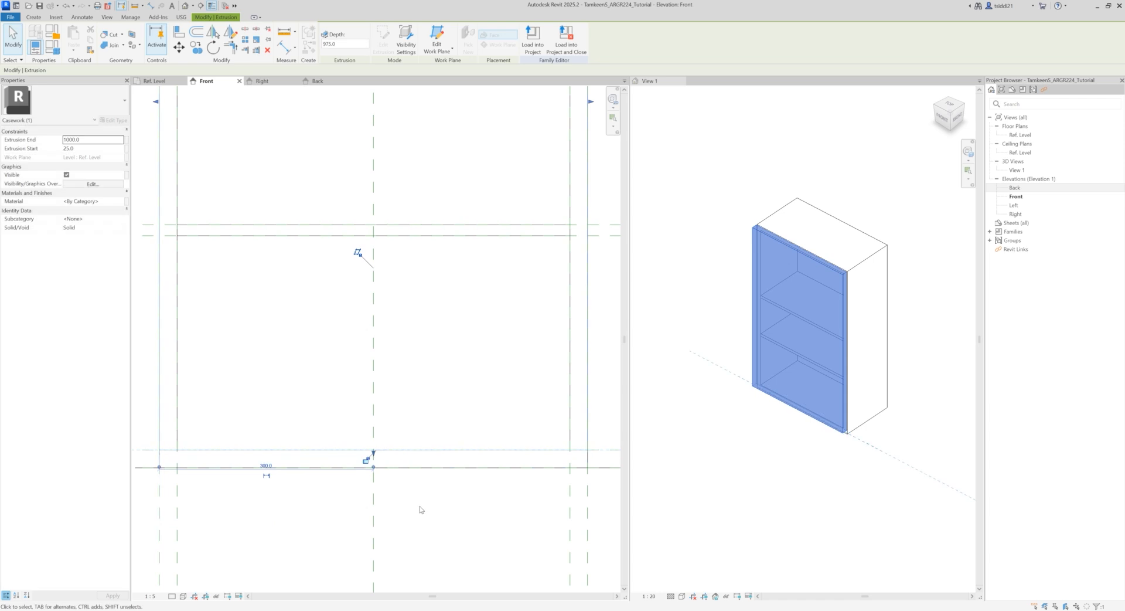
left_click(366, 461)
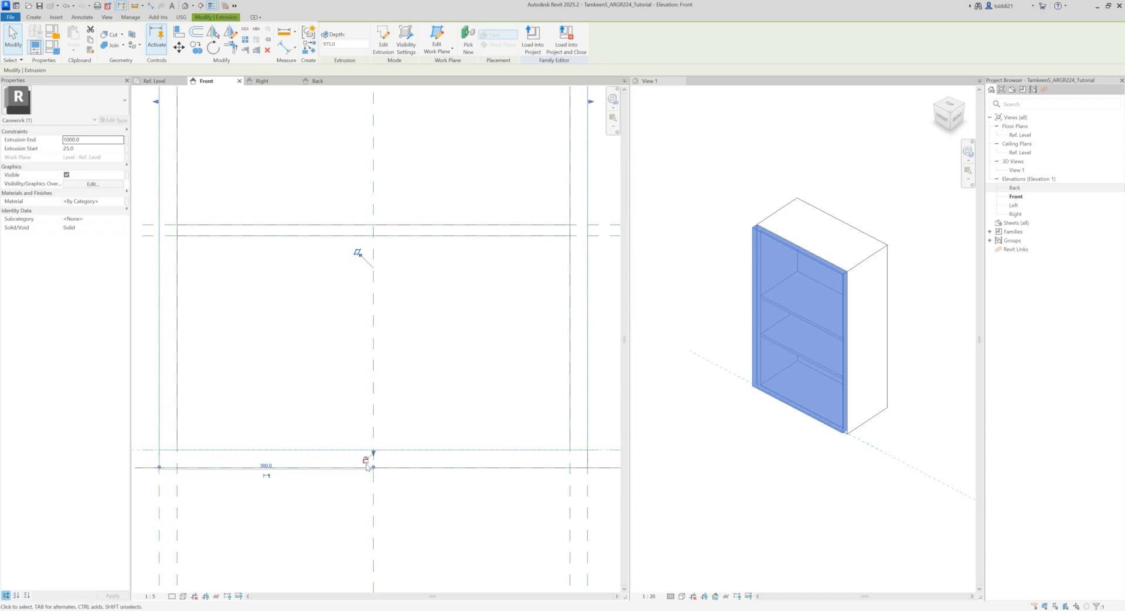
left_click(431, 500)
scroll(432, 500, "down", 3)
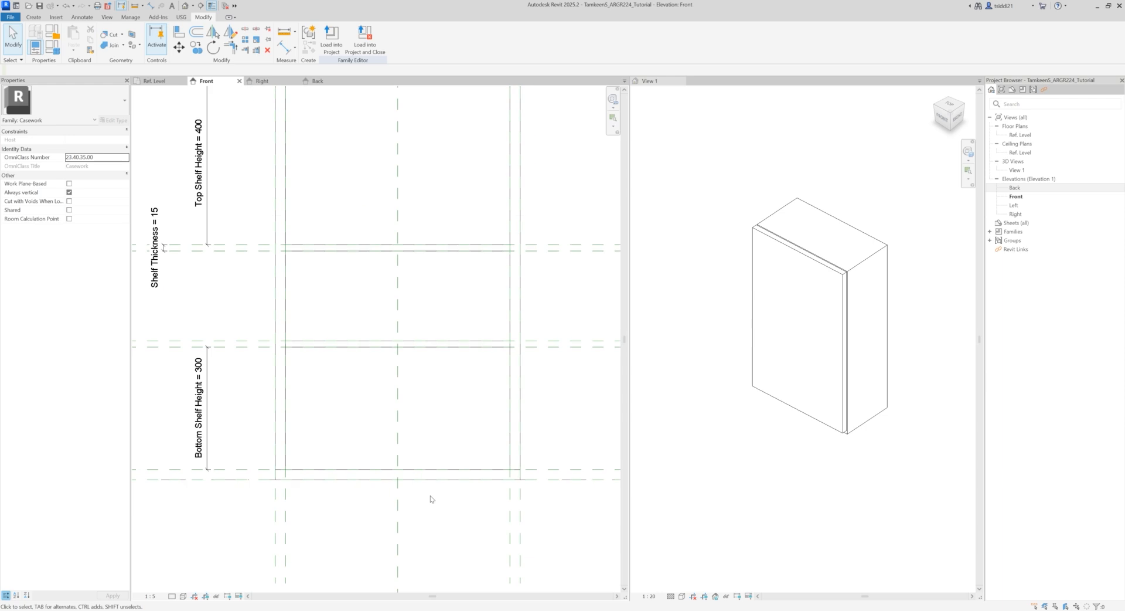
Step: Change the door panel extrusion from solid to void
left_click(780, 258)
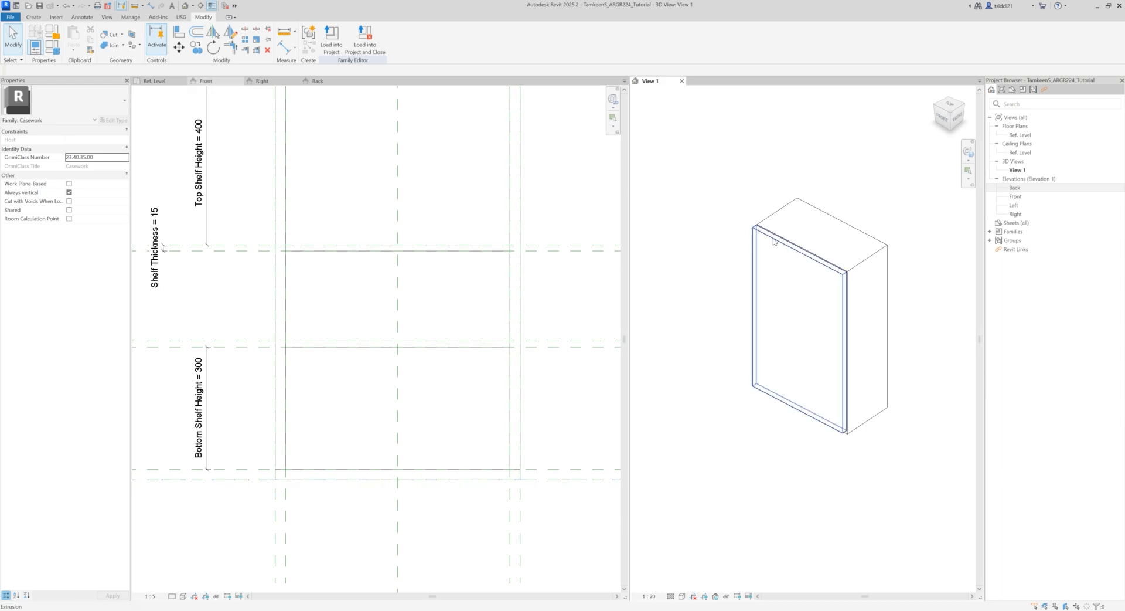
left_click(774, 242)
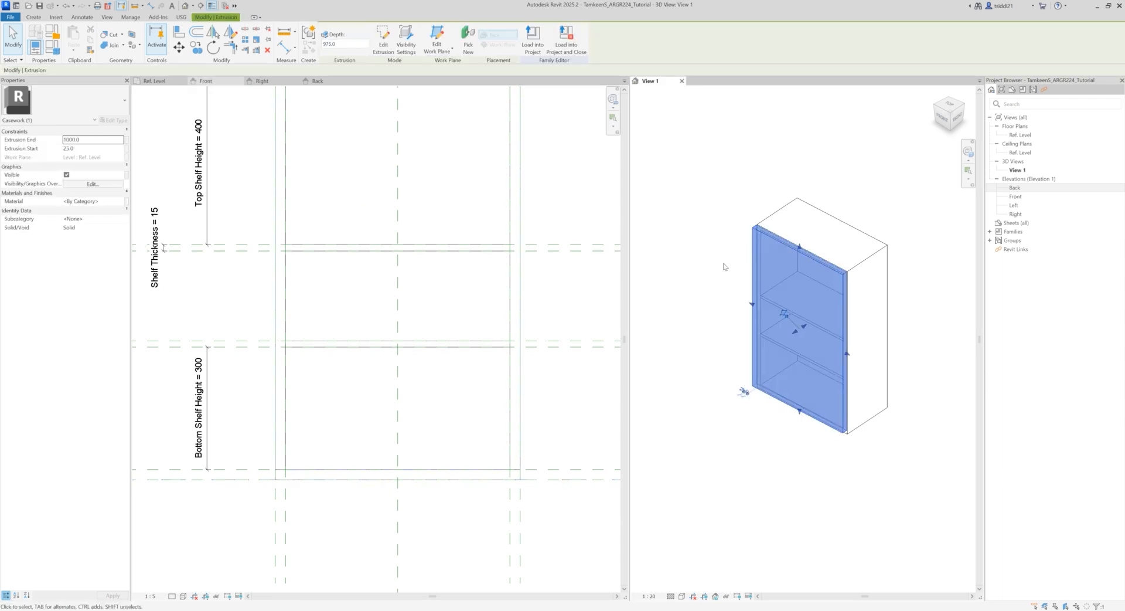
left_click(123, 227)
left_click(70, 245)
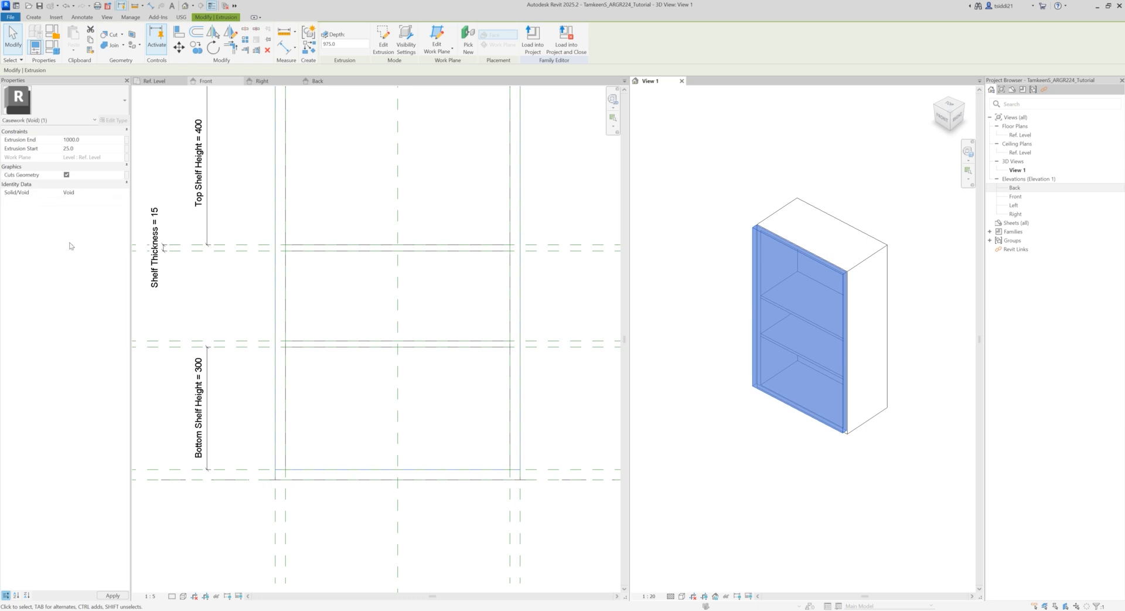
left_click(706, 415)
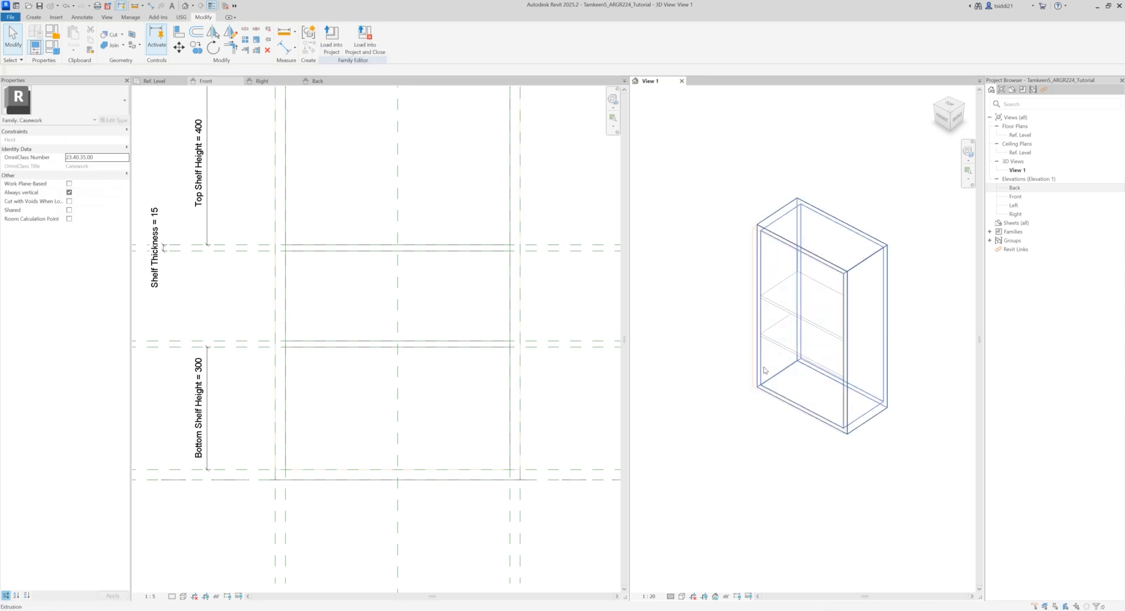
scroll(788, 328, "up", 2)
mouse_move(917, 377)
middle_mouse_down()
mouse_move(893, 383)
mouse_move(911, 380)
middle_mouse_up()
scroll(441, 394, "down", 2)
scroll(554, 399, "down", 1)
left_click(554, 400)
middle_click_drag(507, 414, 487, 418)
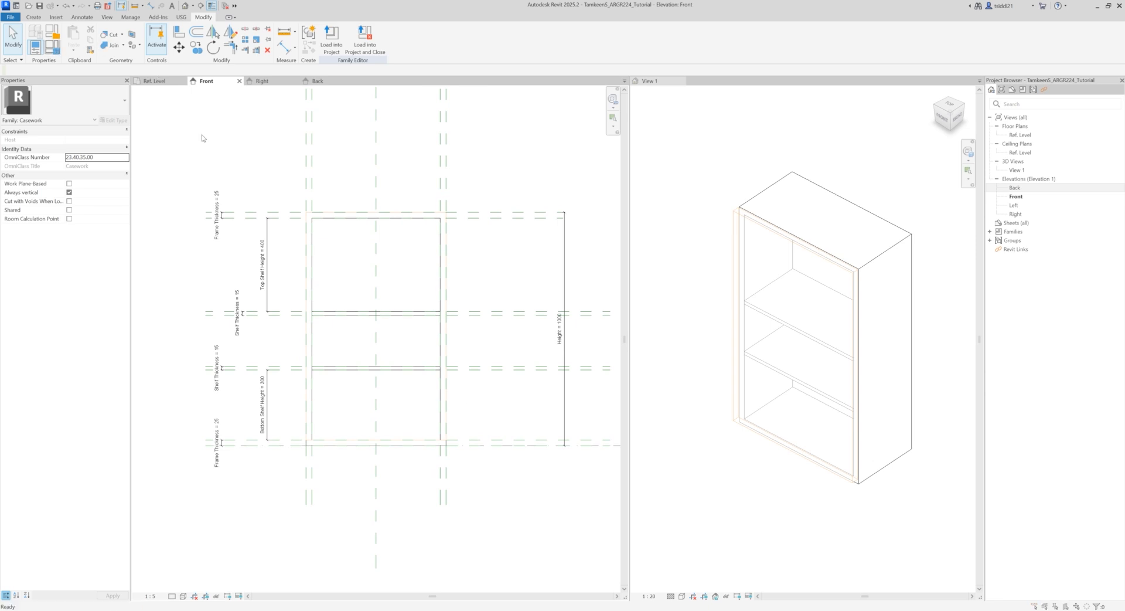
key("f")
key("t")
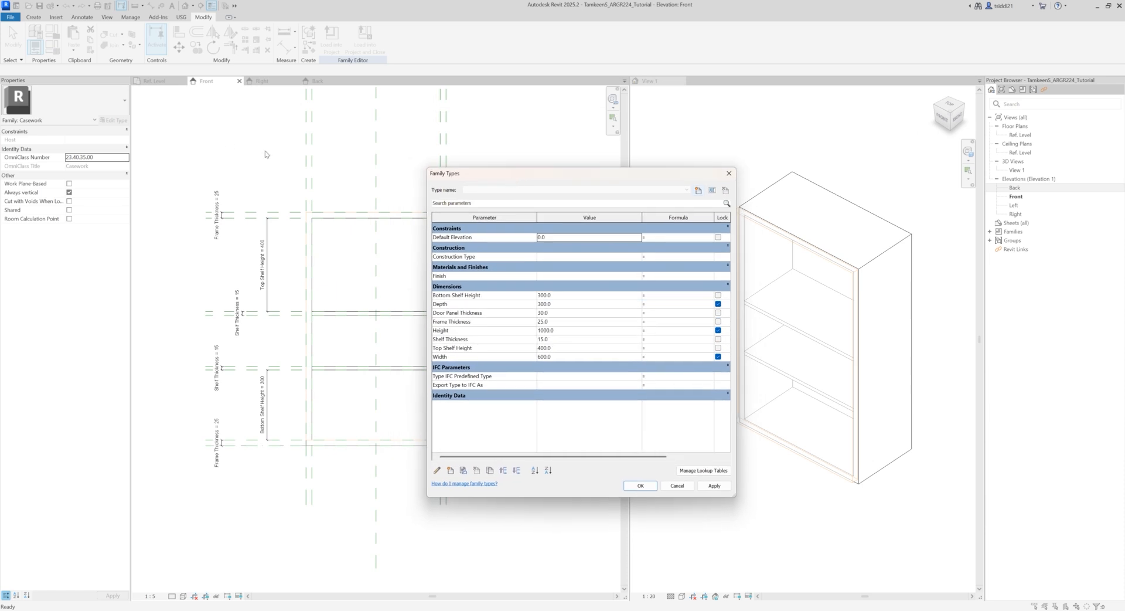
left_click(678, 485)
middle_click_drag(410, 176, 349, 189)
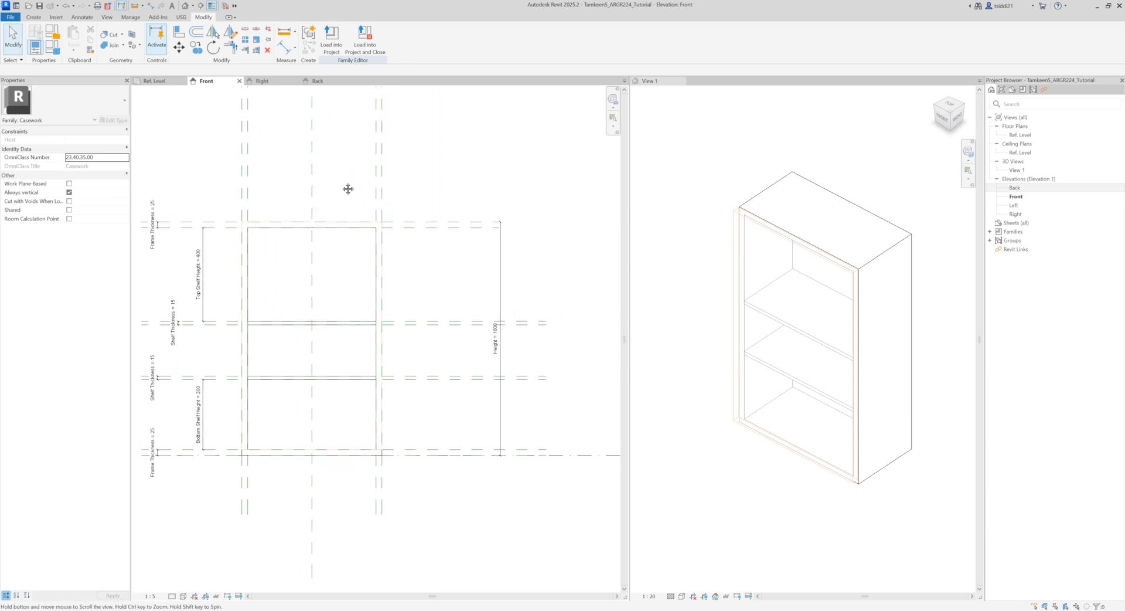
Step: Set the family's Bottom Shelf Height to 250 and Top Shelf Height to 500, applying each change
left_click(52, 48)
left_click_drag(481, 168, 479, 169)
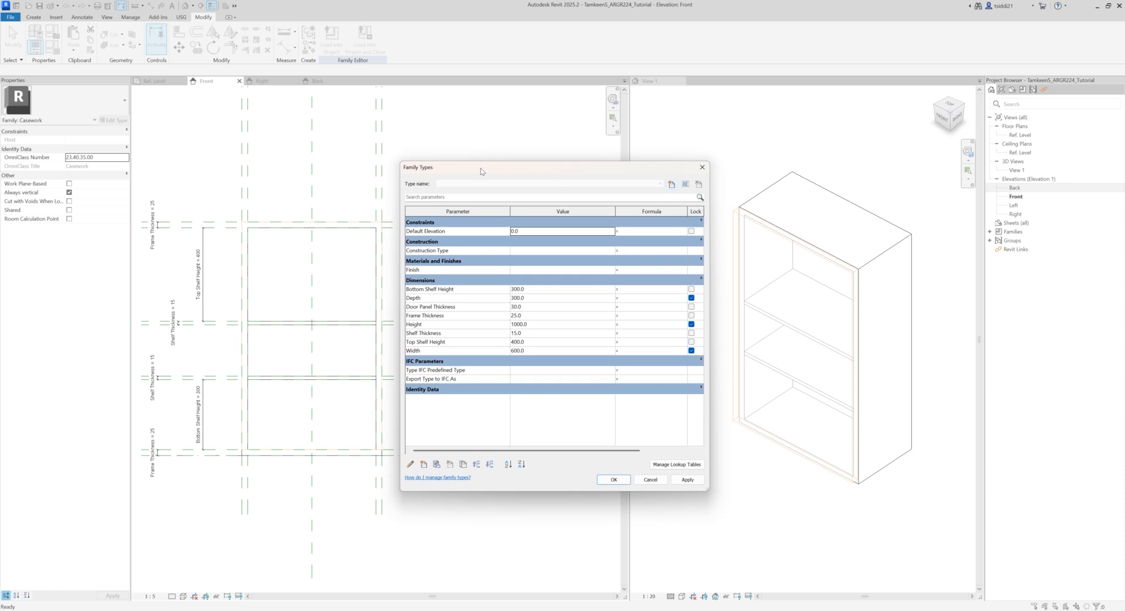
left_click(534, 289)
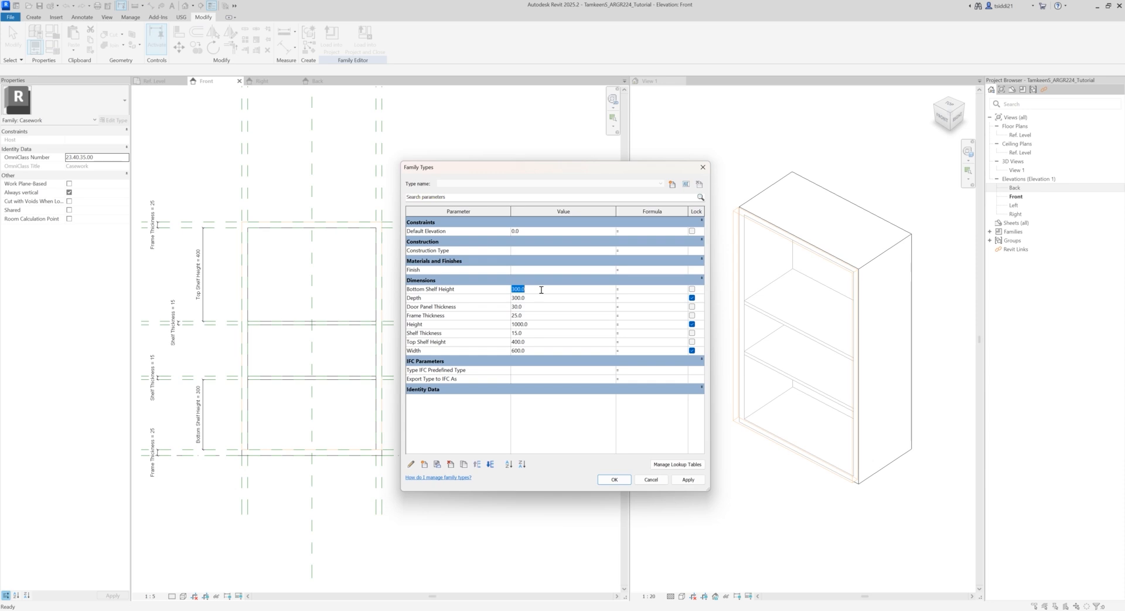
type("250")
left_click(688, 479)
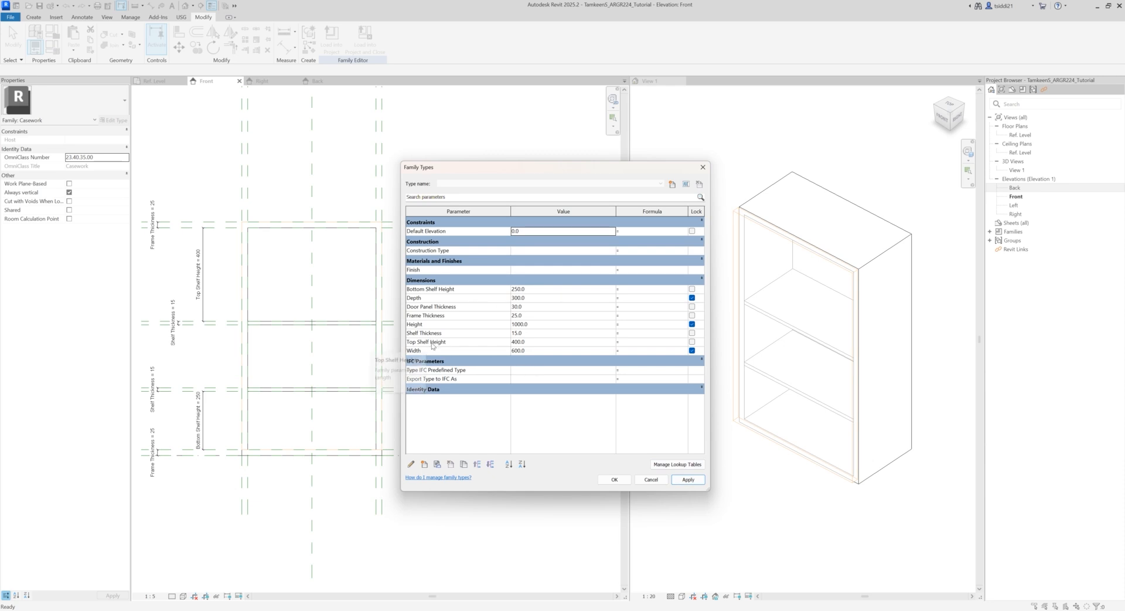
left_click(533, 342)
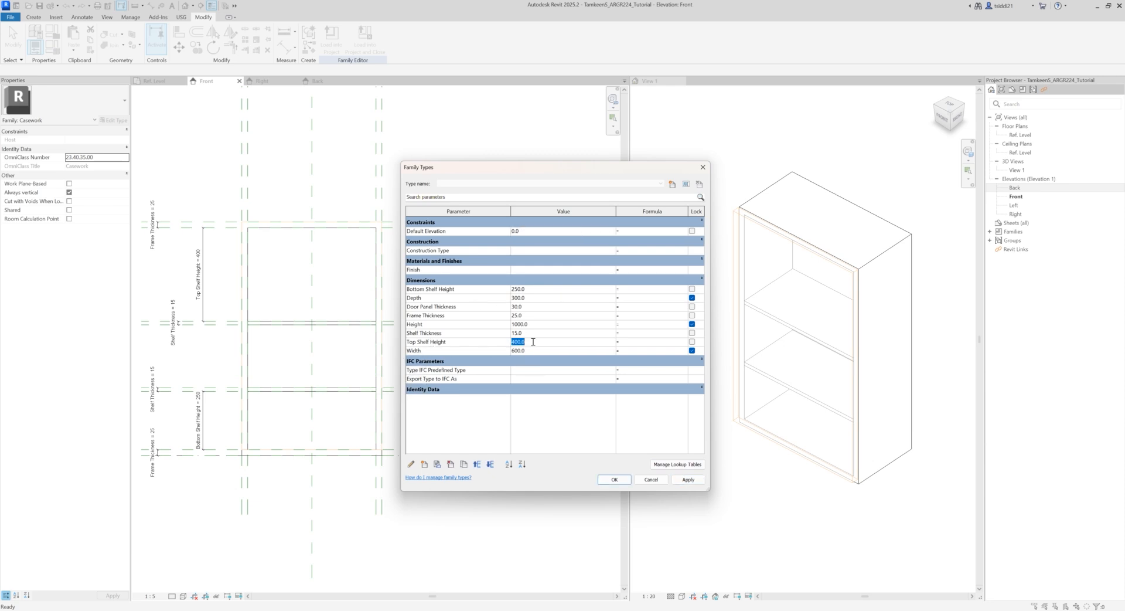
type("500")
left_click(696, 480)
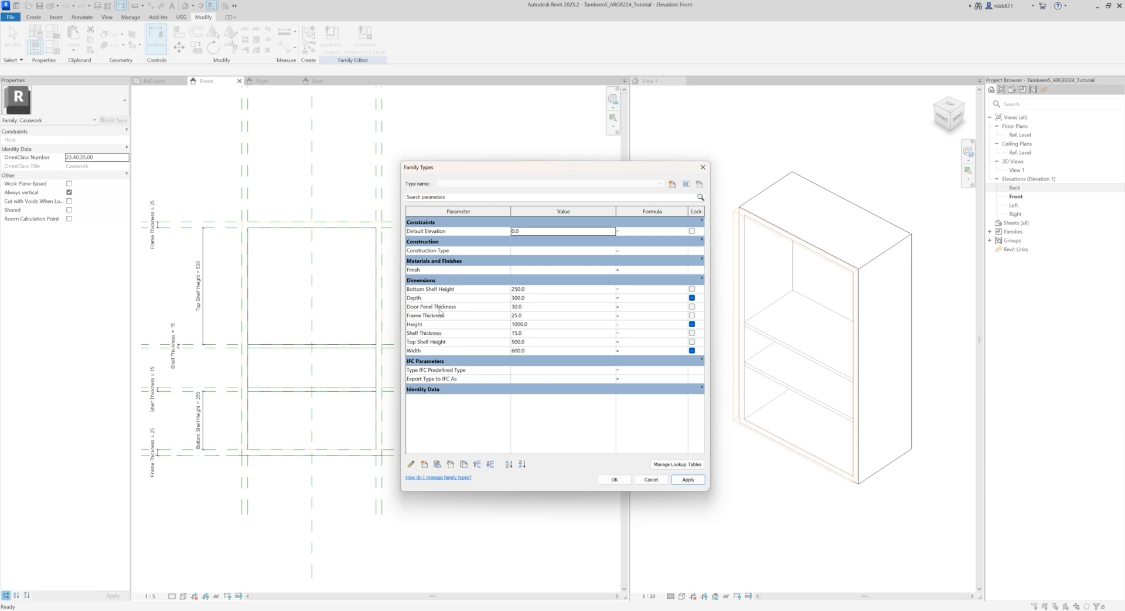
Step: Set the cabinet's Depth to 500, Frame Thickness to 20 and Door Panel Thickness to 25
left_click(539, 298)
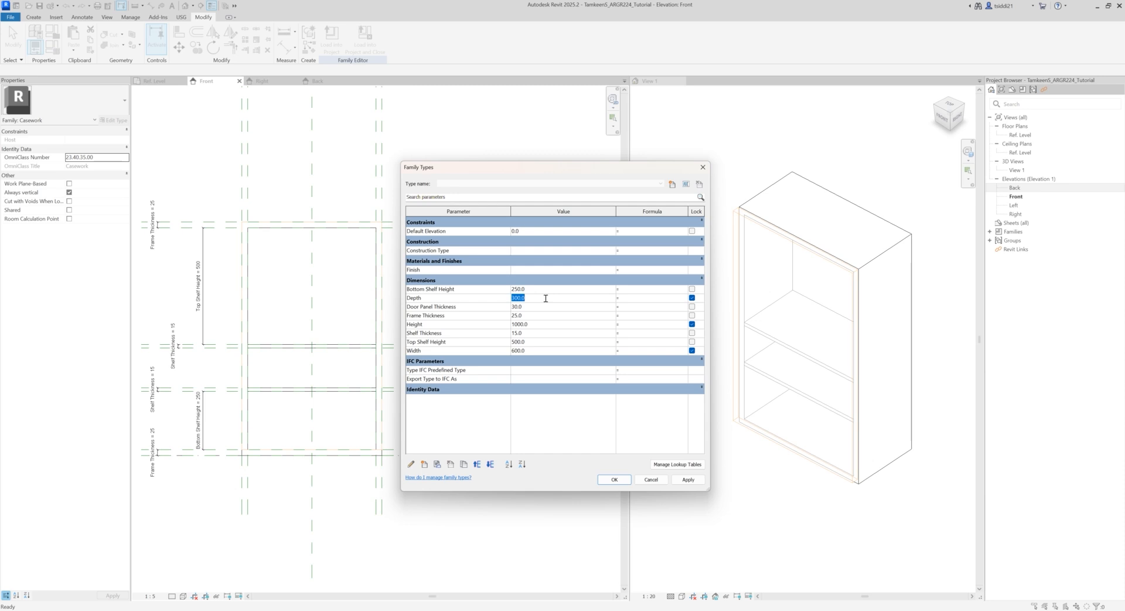
type("500")
type("2")
type("0")
left_click(536, 315)
type("15")
left_click(530, 308)
type("25")
Step: Set Height to 1100, Shelf Thickness to 20 and Width to 800, and apply the changed parameters
left_click(534, 324)
type("1")
left_click(534, 332)
type("2")
left_click(540, 349)
type("80")
left_click(688, 480)
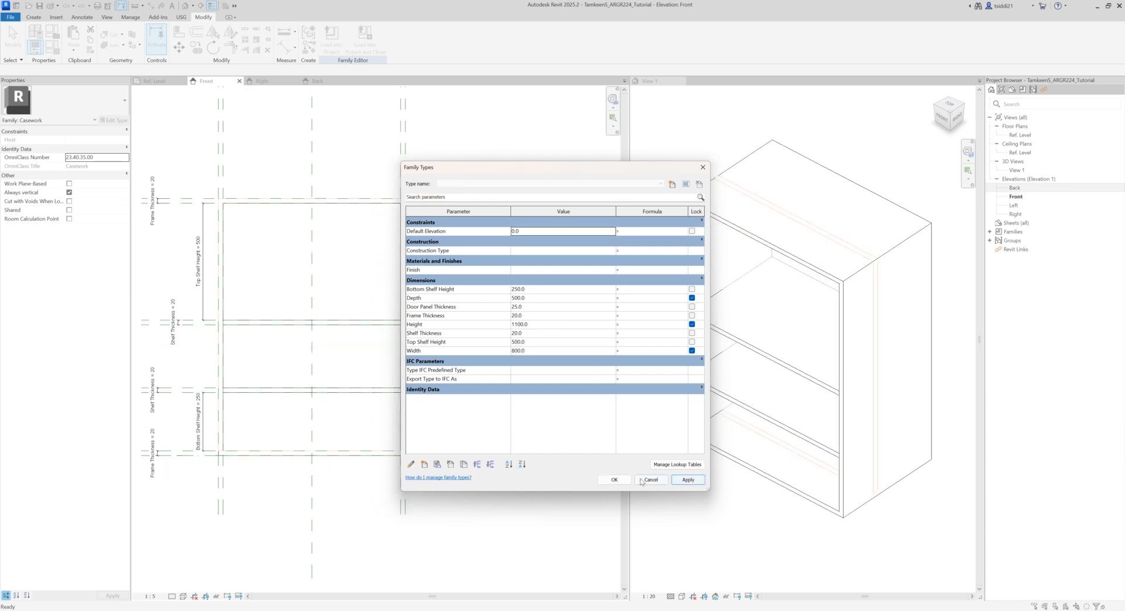
left_click(614, 480)
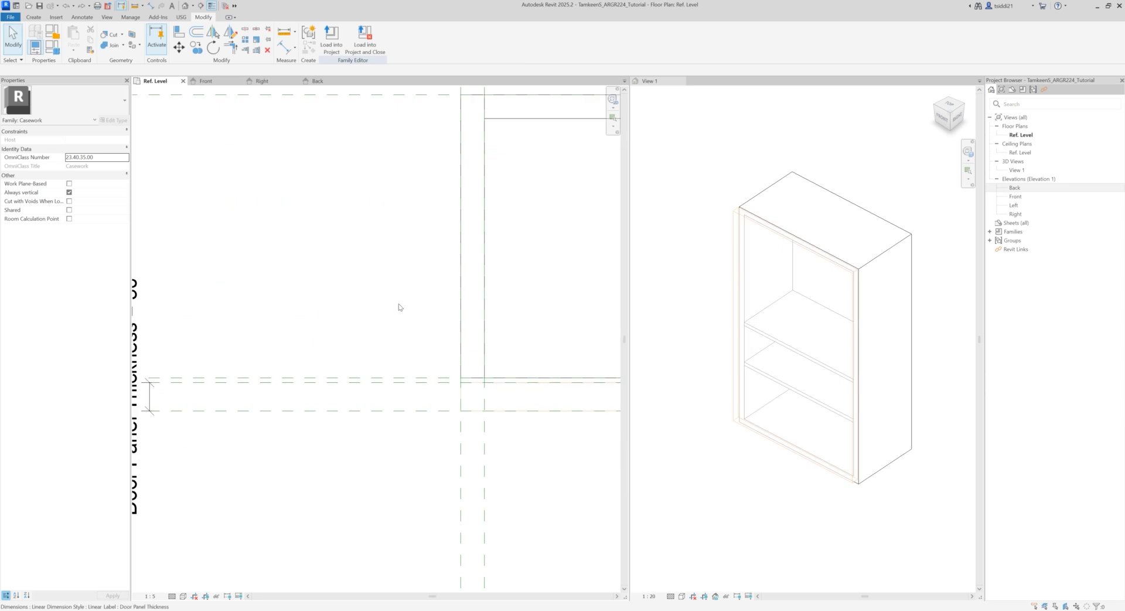
scroll(398, 307, "down", 3)
middle_click_drag(382, 292, 265, 323)
Step: In the Ref. Level plan, dimension the gap between the Front reference plane and the nearest door panel plane, and lock it
left_click(707, 193)
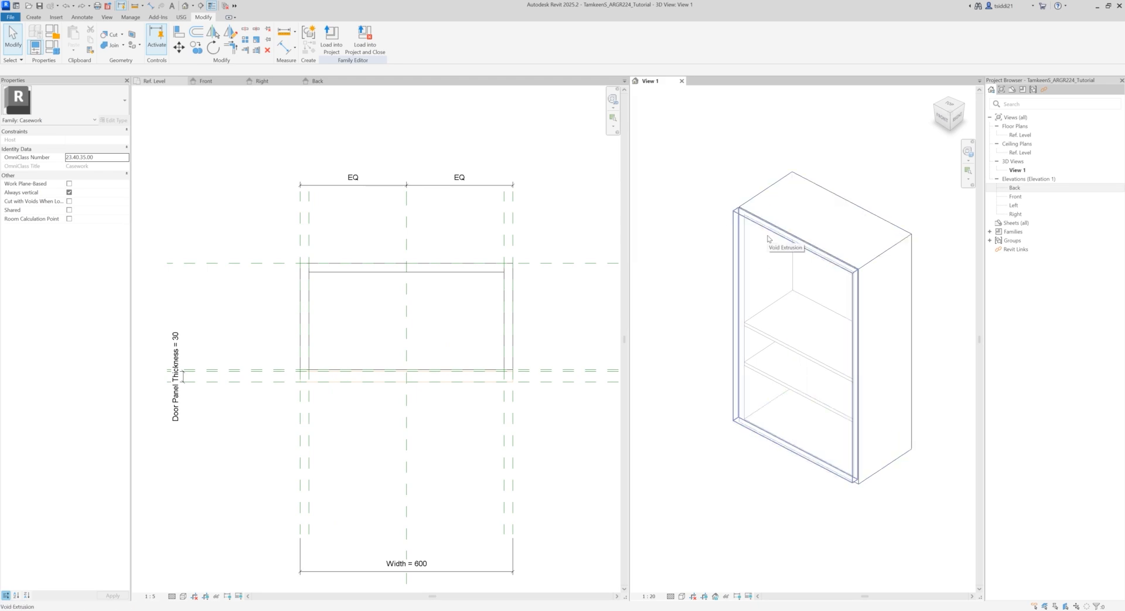
scroll(293, 372, "up", 5)
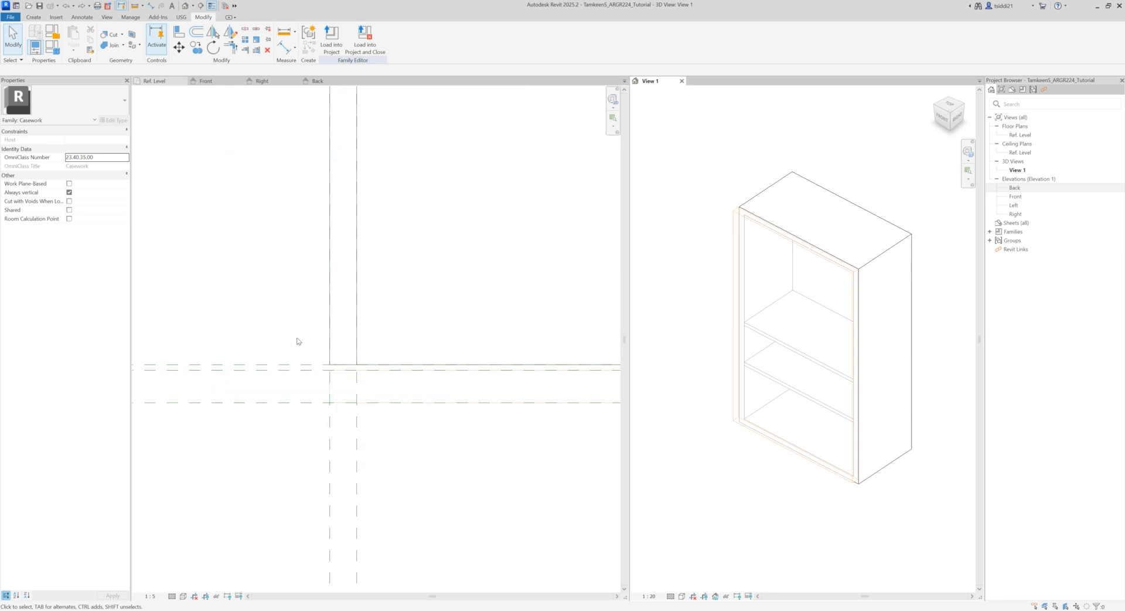
left_click(223, 323)
middle_click_drag(209, 337, 282, 333)
scroll(252, 321, "down", 2)
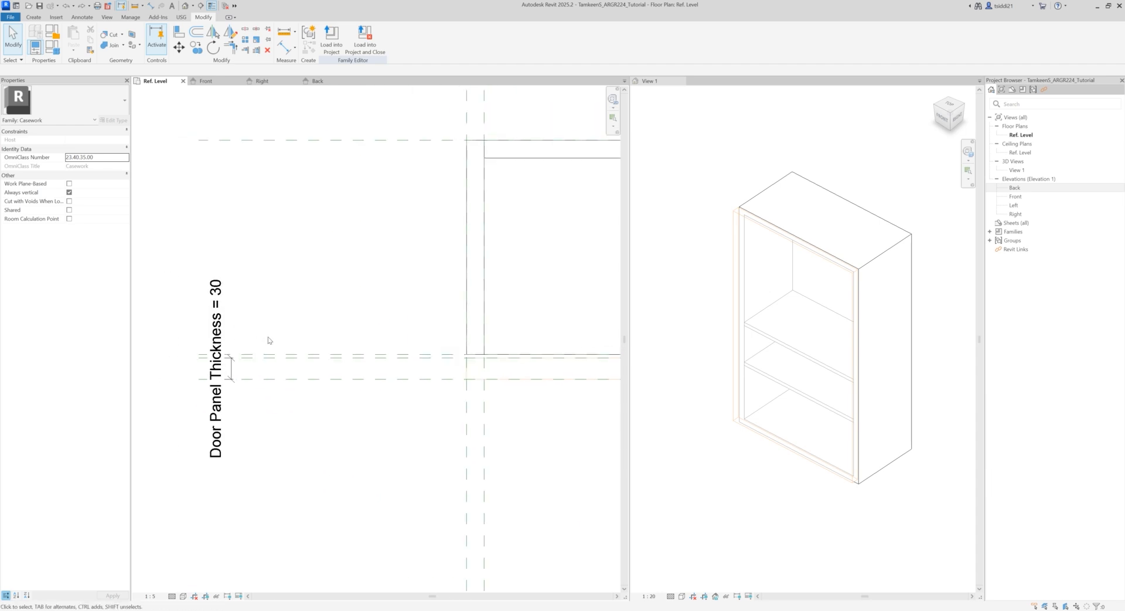
scroll(270, 336, "up", 2)
key("d")
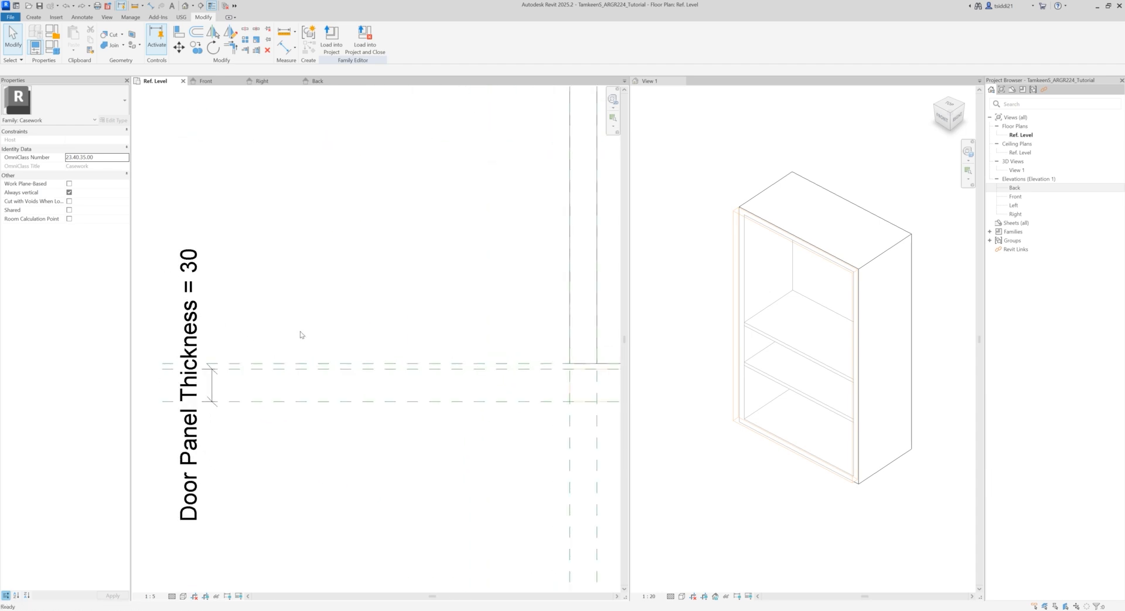
key("i")
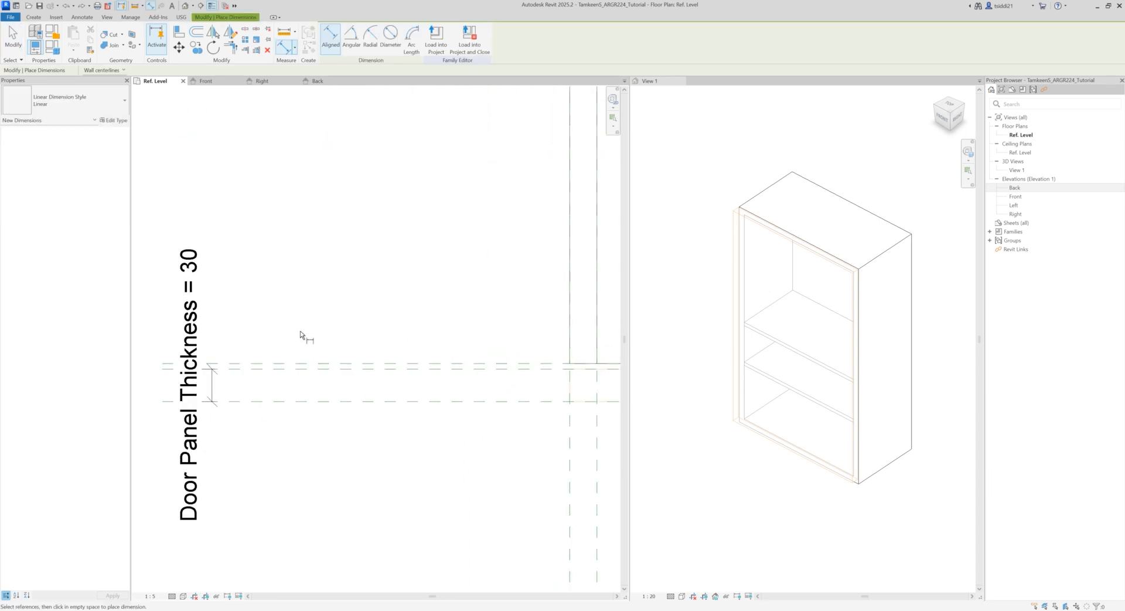
left_click(298, 366)
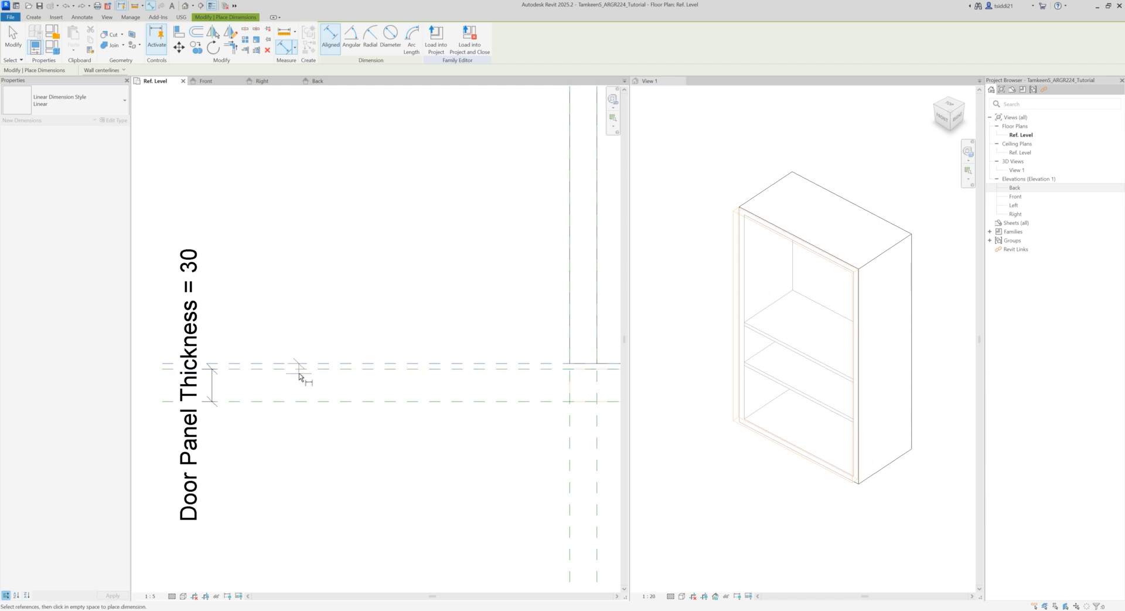
left_click(299, 371)
left_click(302, 445)
left_click(329, 366)
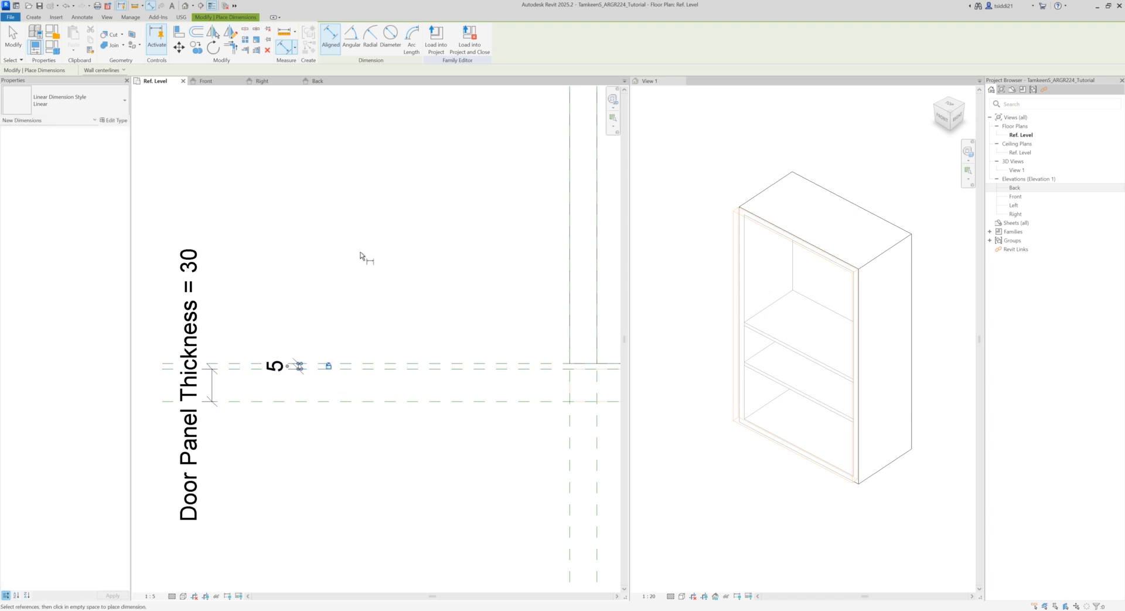
key("Escape")
key("Escape")
scroll(348, 261, "down", 3)
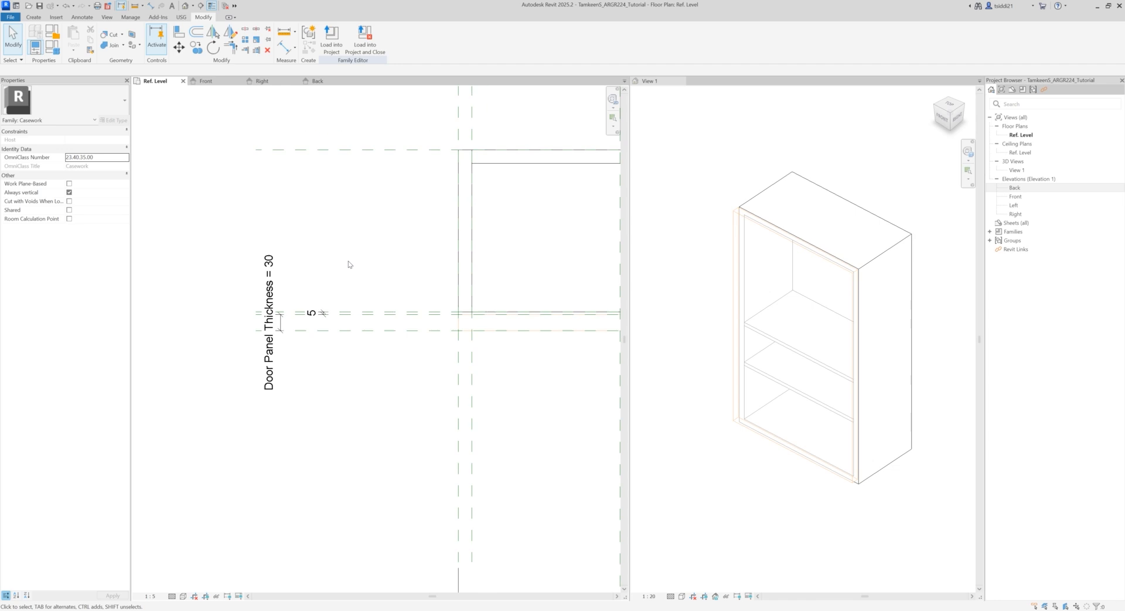
middle_click_drag(384, 268, 268, 275)
scroll(343, 261, "down", 1)
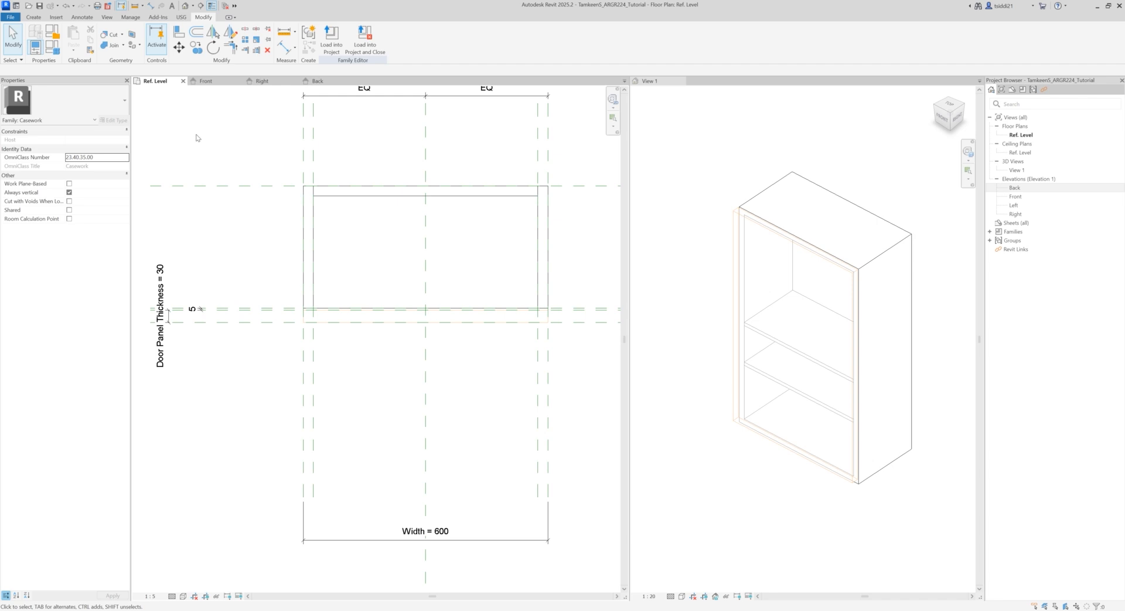
Step: Set the cabinet's Depth parameter to 400 and apply it to the family
left_click(53, 47)
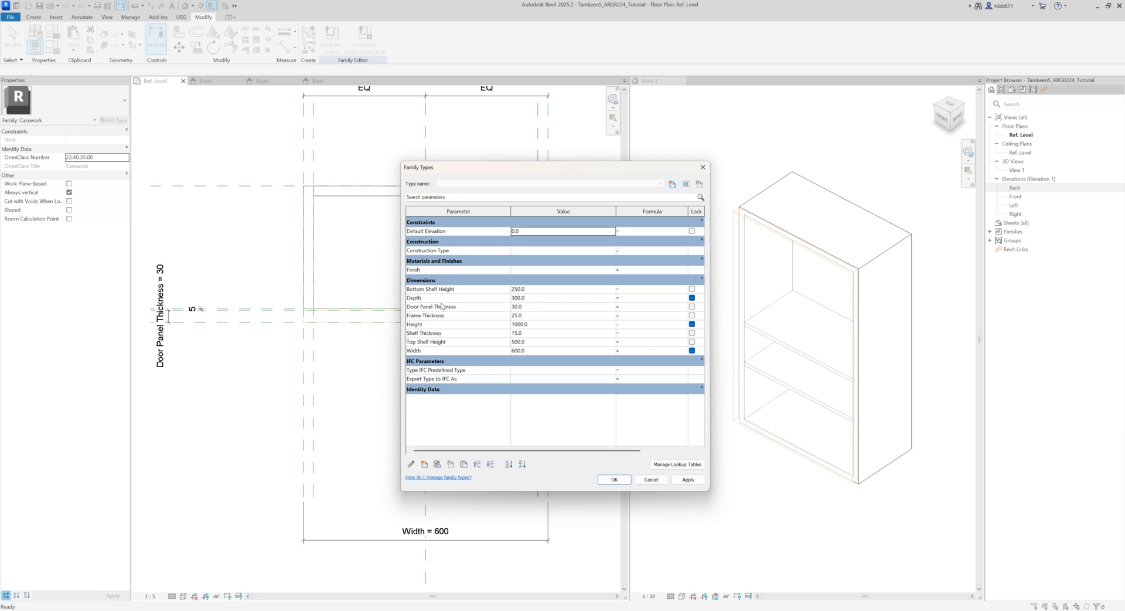
left_click(554, 299)
type("400")
left_click(688, 479)
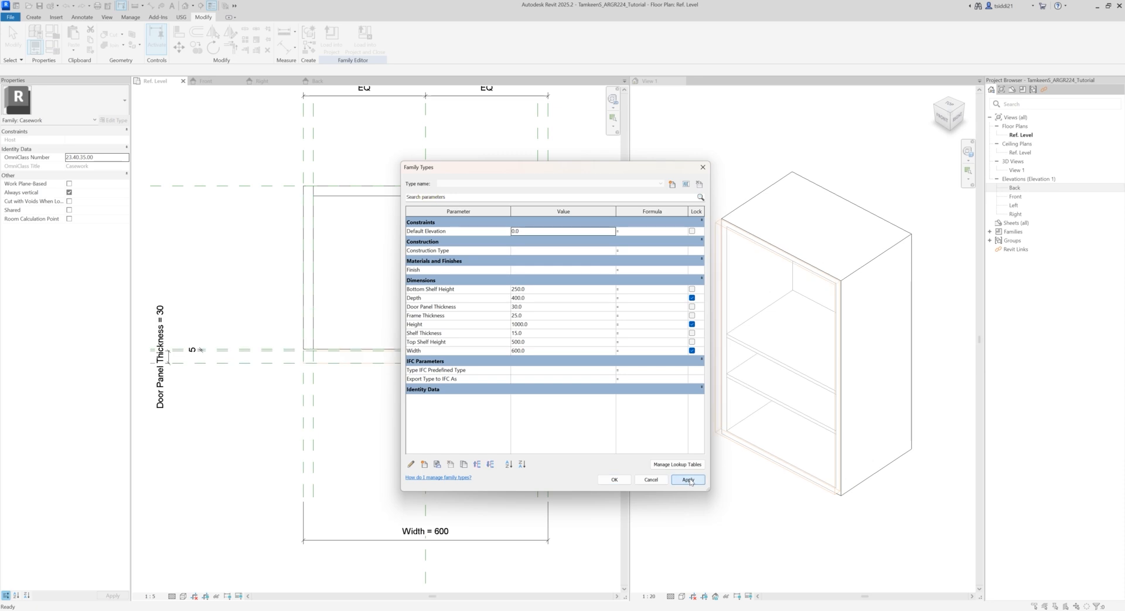
left_click_drag(508, 172, 483, 186)
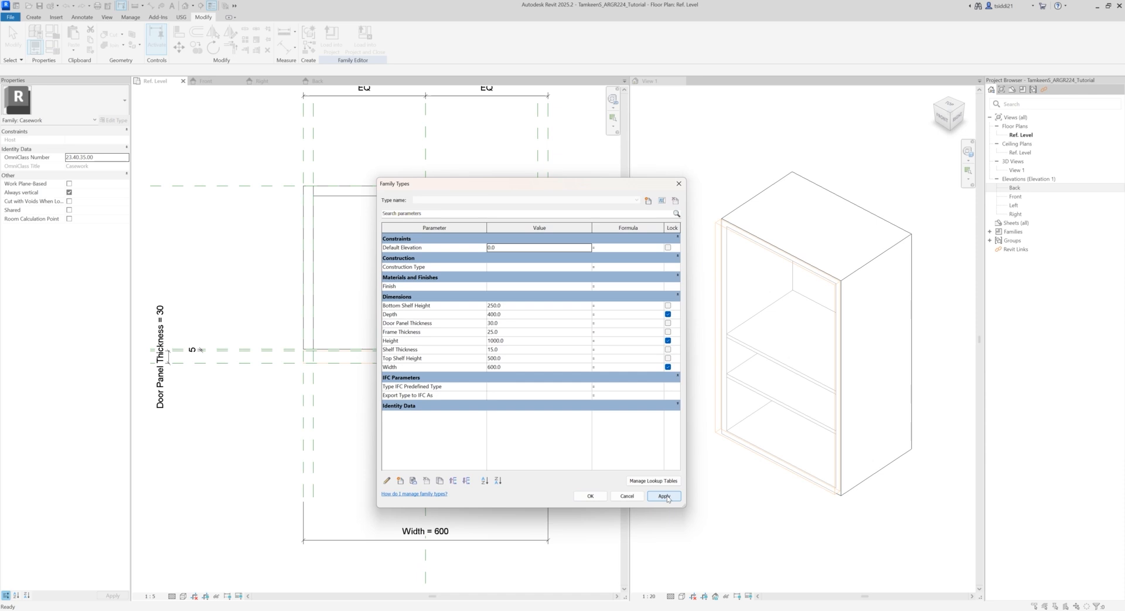
left_click(591, 495)
left_click(696, 454)
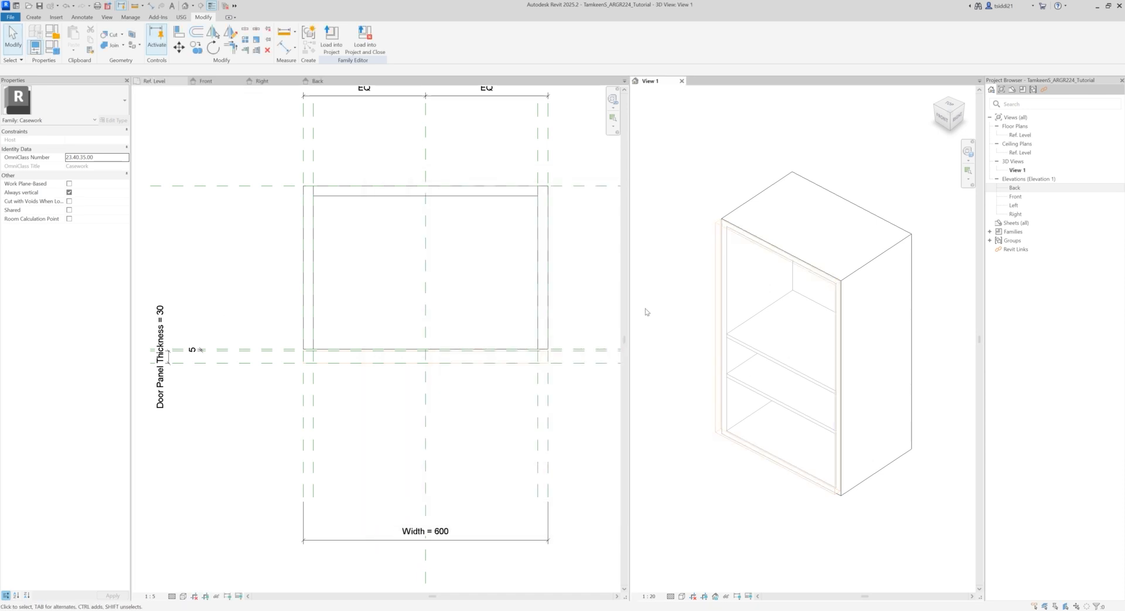
scroll(697, 440, "down", 1)
scroll(724, 406, "down", 1)
scroll(724, 405, "up", 1)
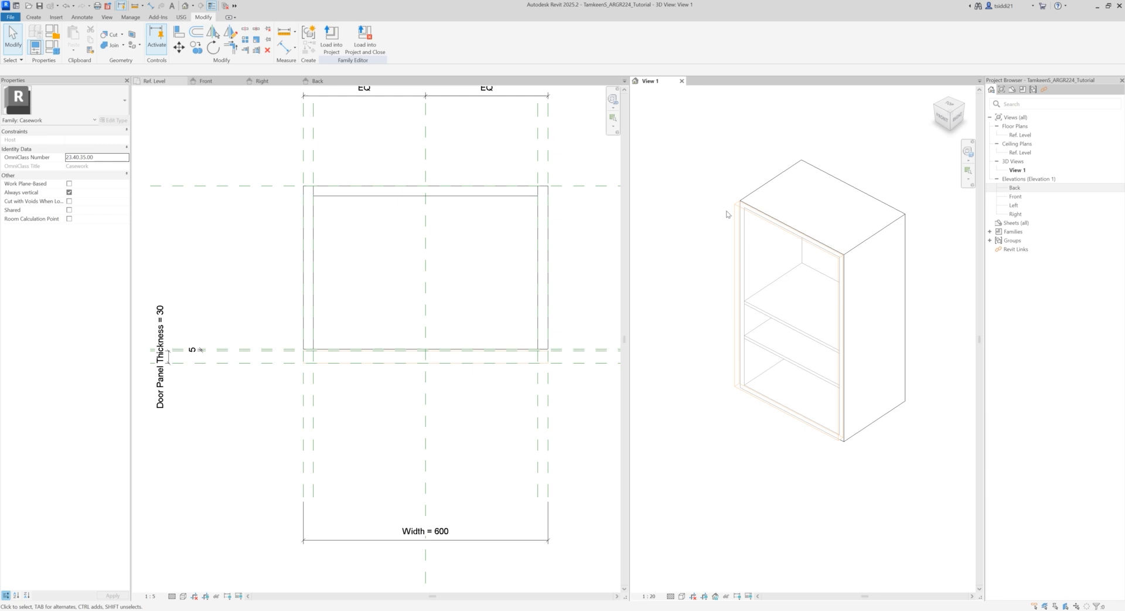
middle_click_drag(716, 230, 711, 266)
middle_click_drag(691, 364, 744, 452, "shift")
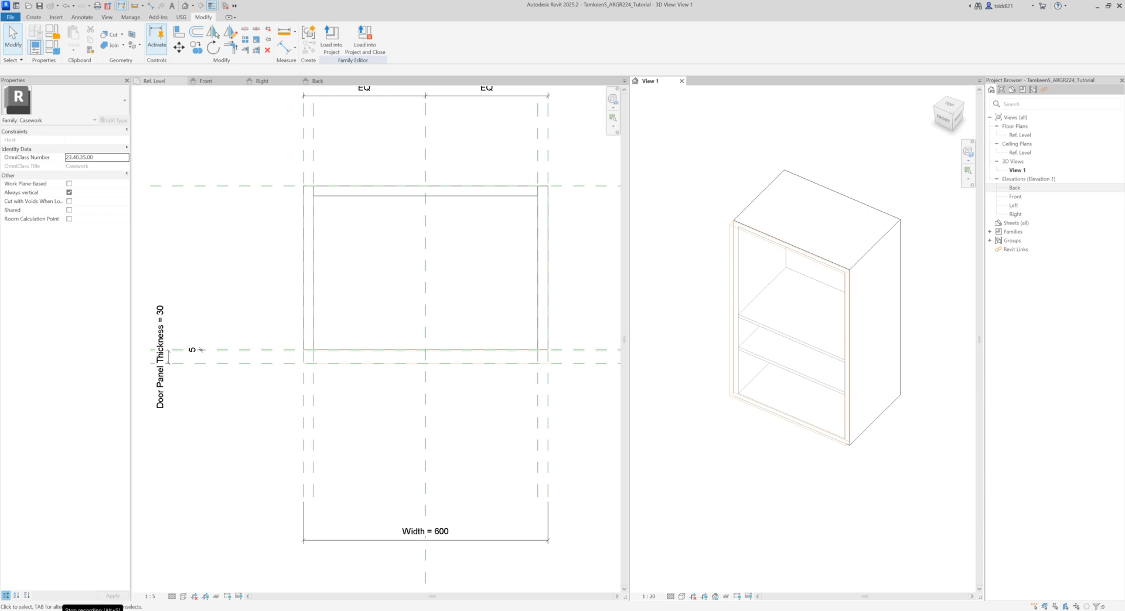
Step: Examine the resized cabinet and its door panel in the Ref. Level plan and the 3D view
scroll(572, 302, "down", 2)
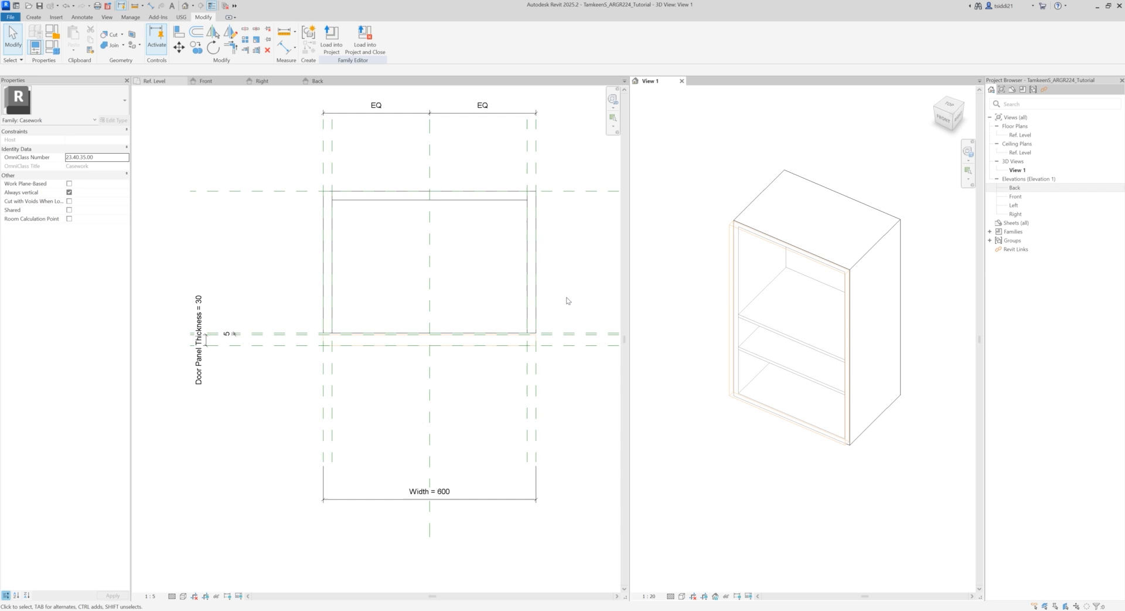
left_click(565, 287)
mouse_move(565, 287)
middle_mouse_down()
mouse_move(505, 319)
mouse_move(515, 318)
middle_mouse_up()
left_click(751, 449)
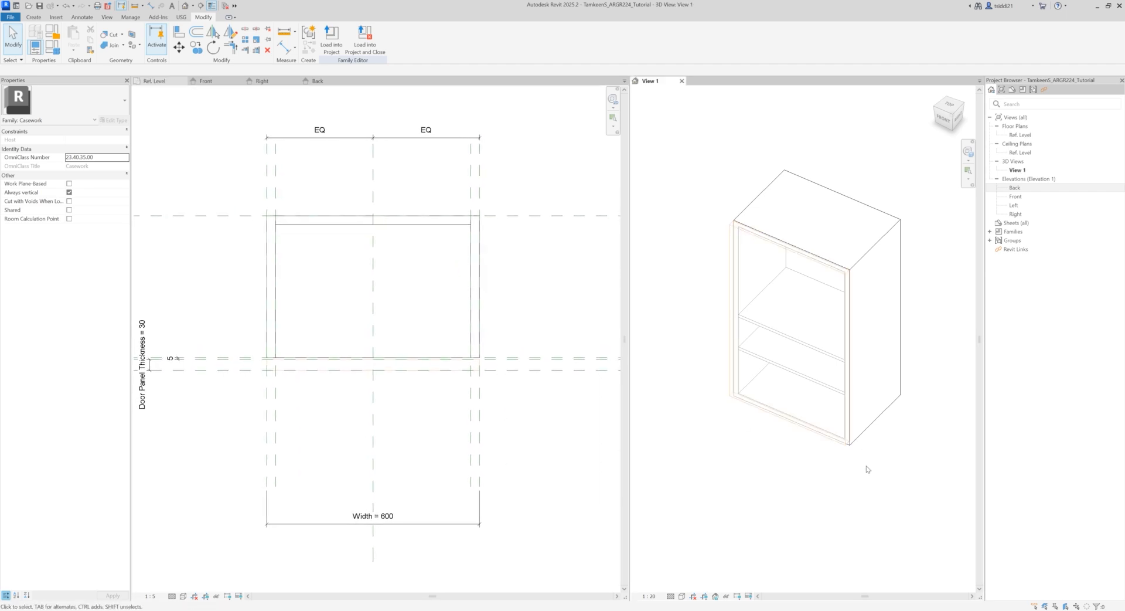
mouse_move(866, 469)
middle_mouse_down("shift")
mouse_move(696, 372)
mouse_move(863, 472)
middle_mouse_up("shift")
scroll(825, 347, "up", 1)
middle_click_drag(781, 484, 766, 500)
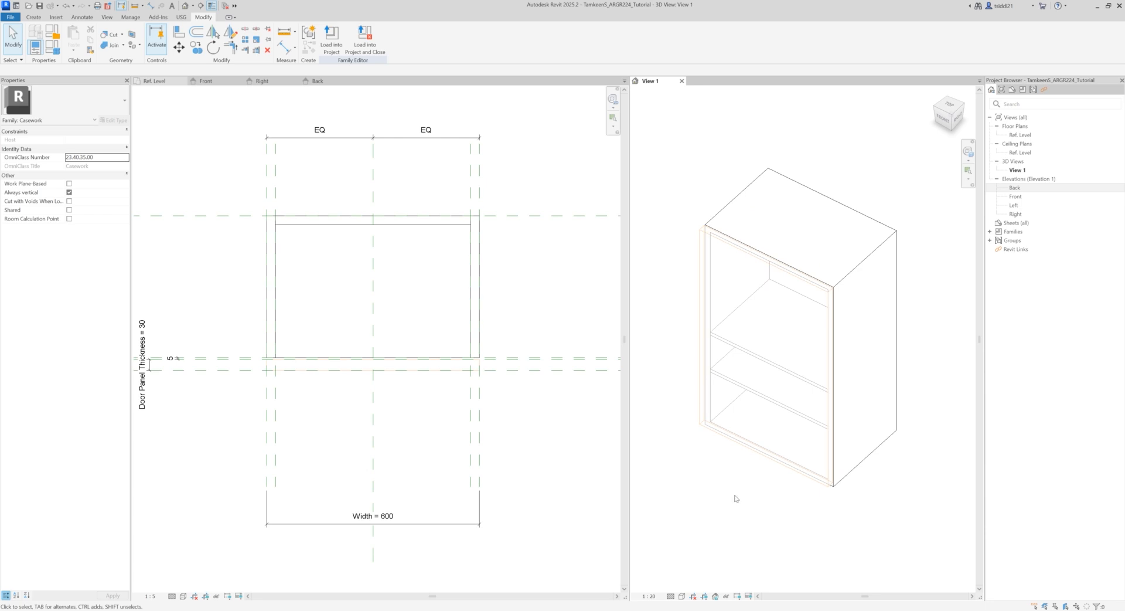
middle_click_drag(723, 488, 701, 478, "shift")
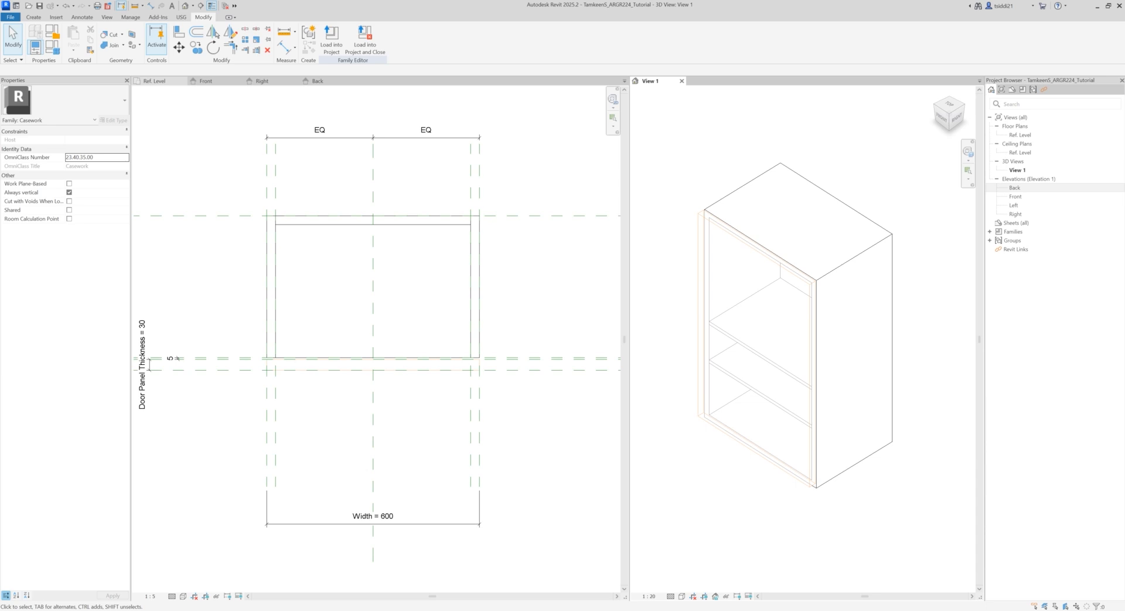
left_click(222, 319)
mouse_move(229, 330)
middle_mouse_down()
mouse_move(262, 305)
mouse_move(234, 326)
mouse_move(271, 336)
mouse_move(253, 326)
middle_mouse_up()
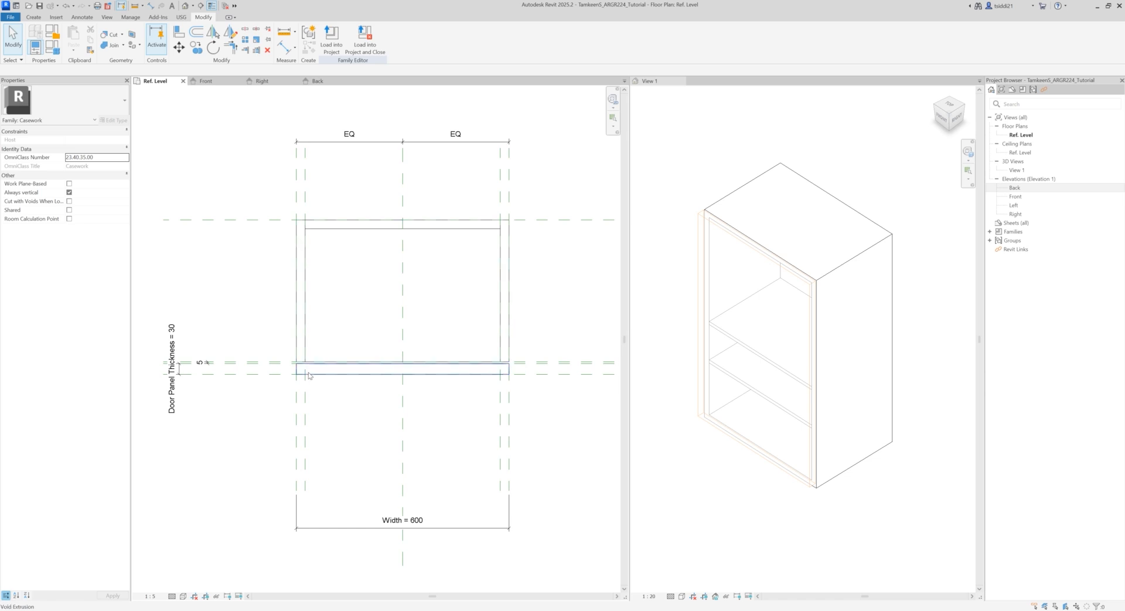
Step: Inspect the frame extrusion and the front door void in the Ref. Level plan, and the door void in the Front elevation
left_click(305, 304)
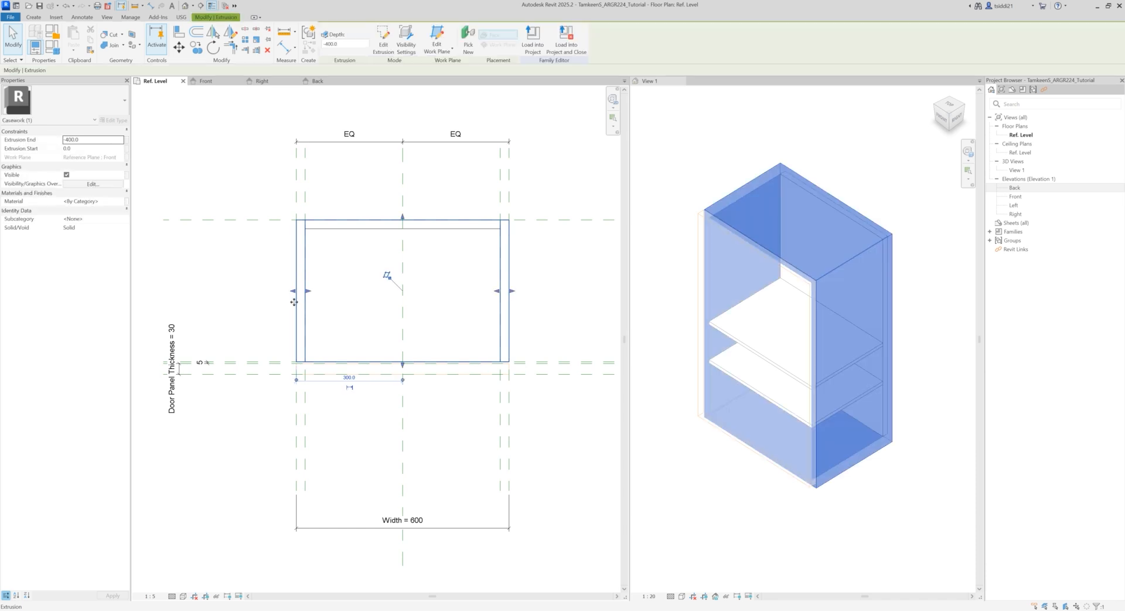
left_click(260, 296)
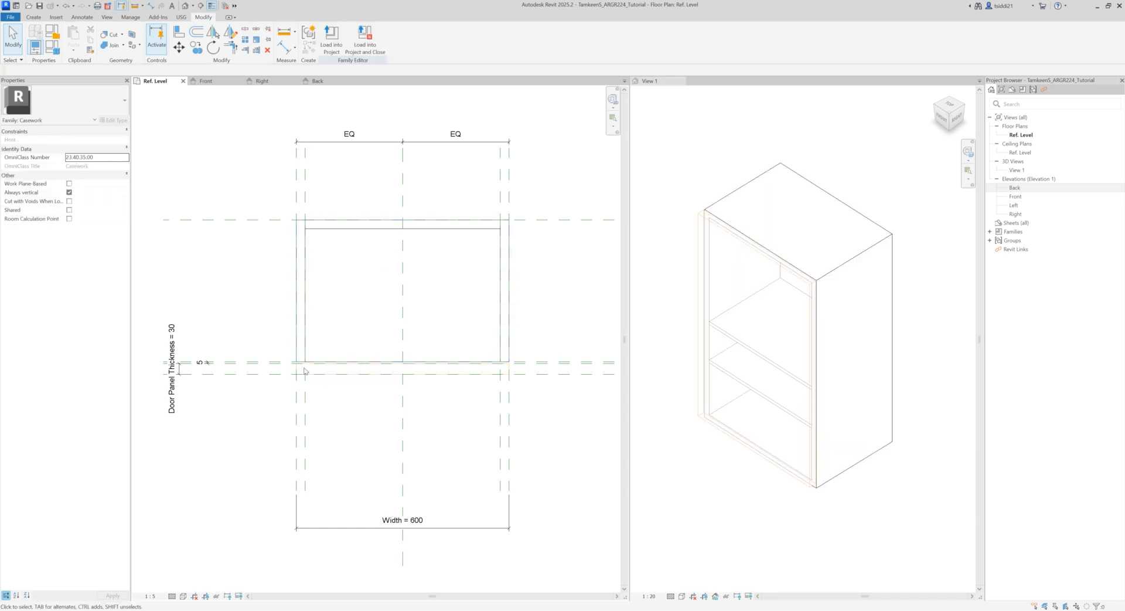
left_click(339, 373)
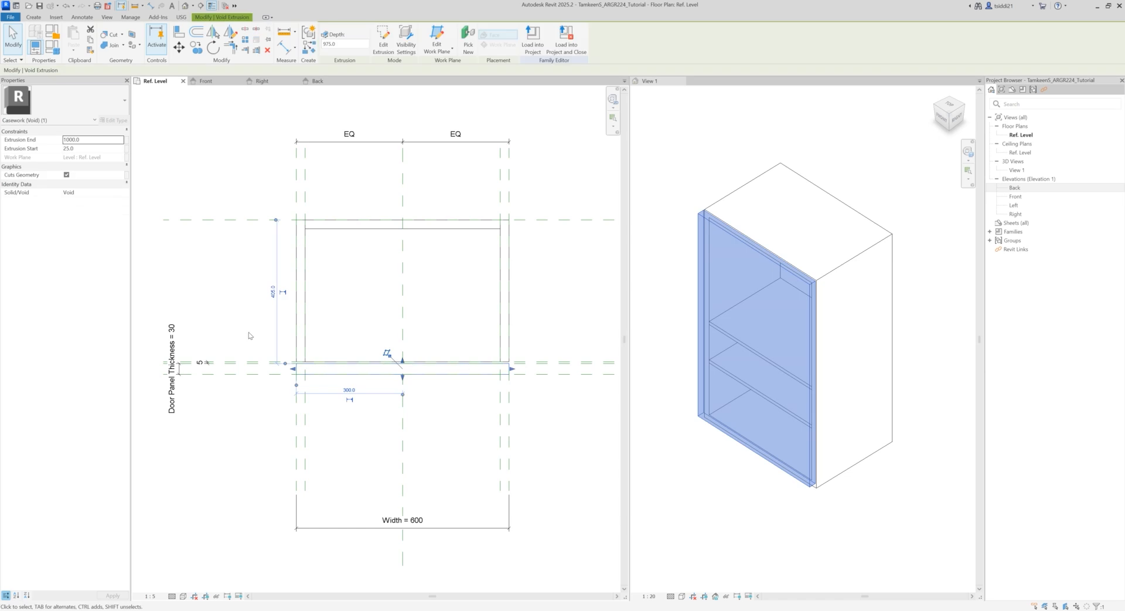
key("Escape")
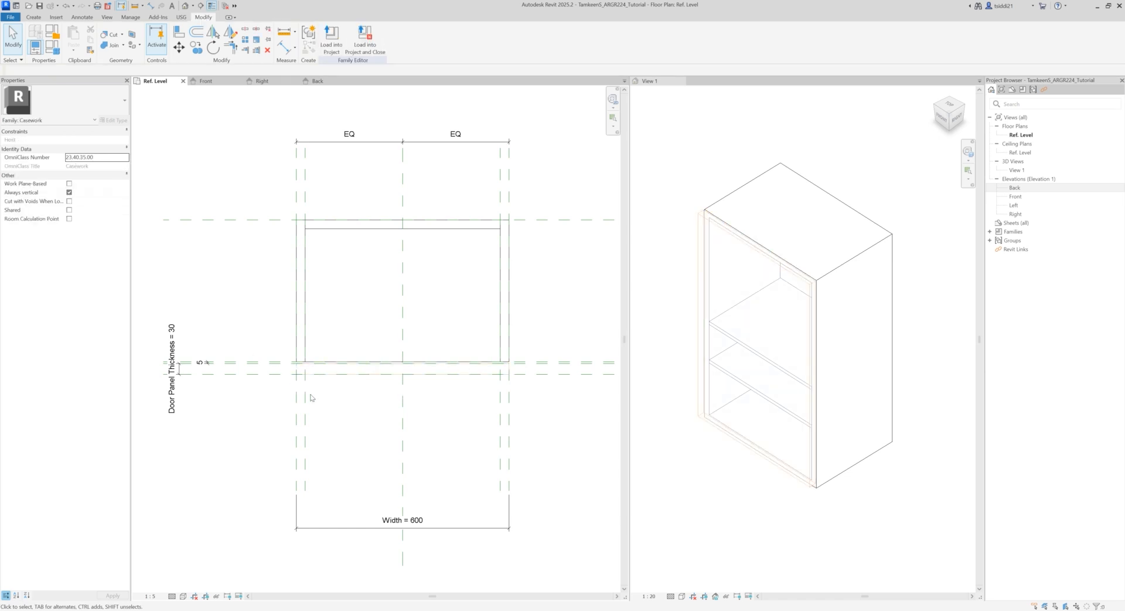
left_click(316, 377)
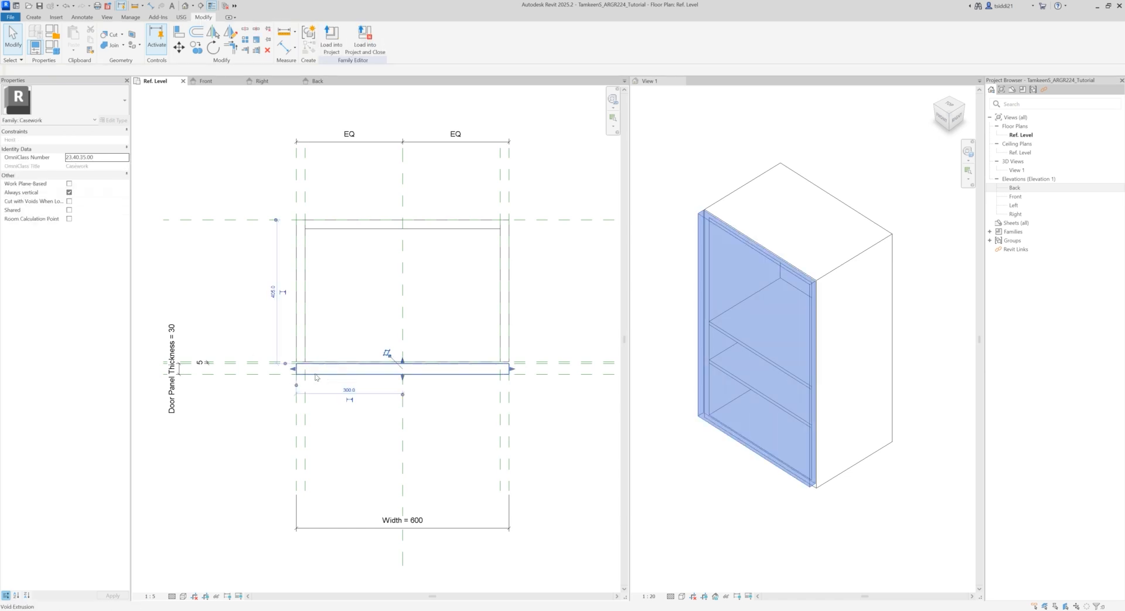
left_click(227, 273)
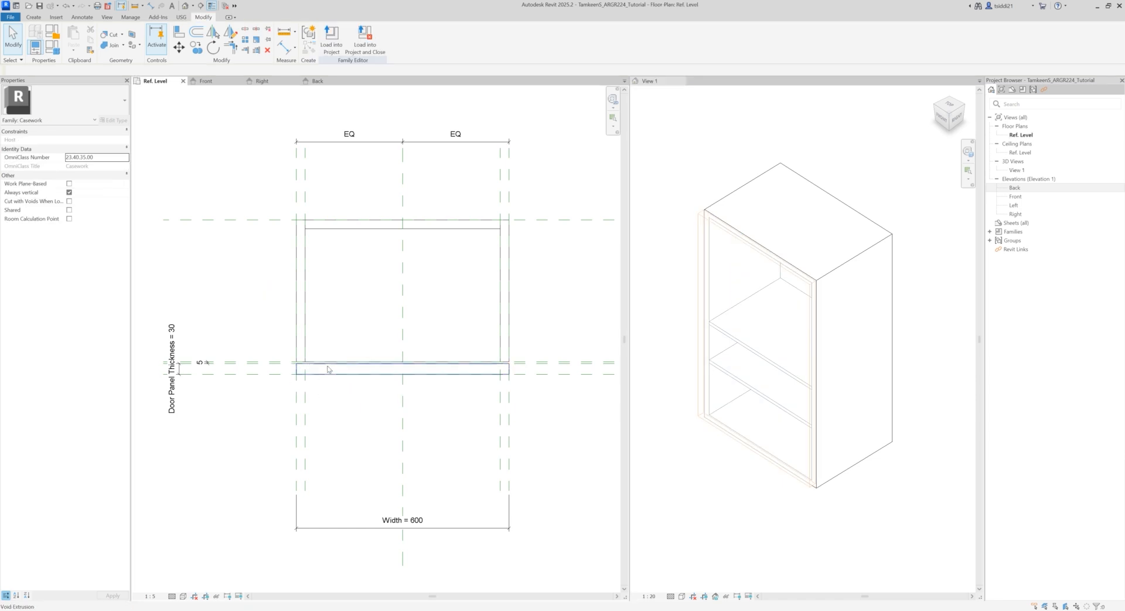
left_click(328, 369)
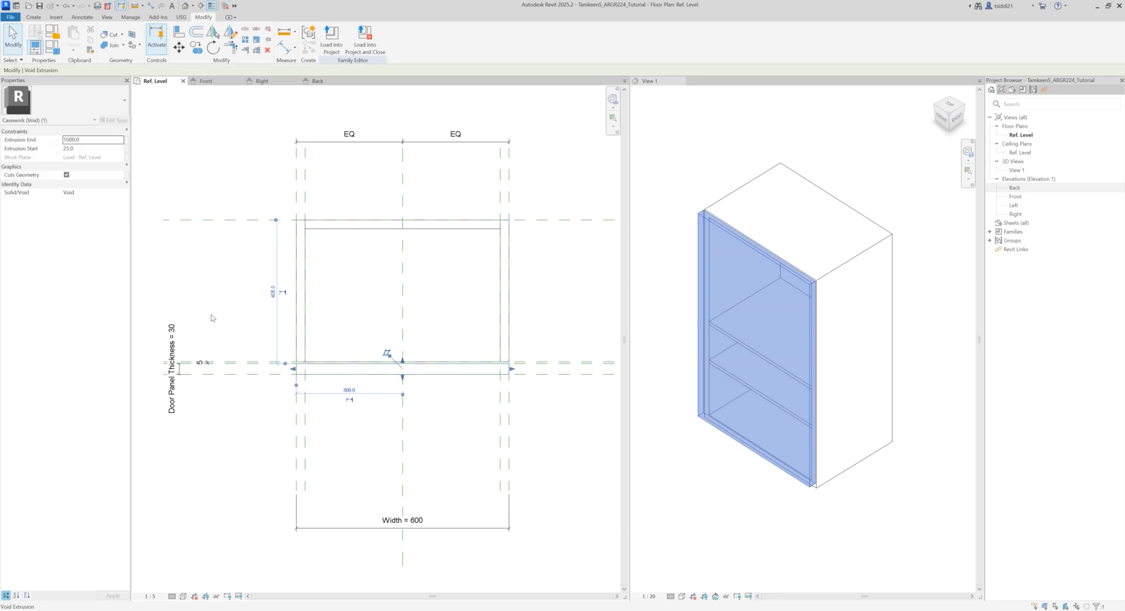
left_click(244, 288)
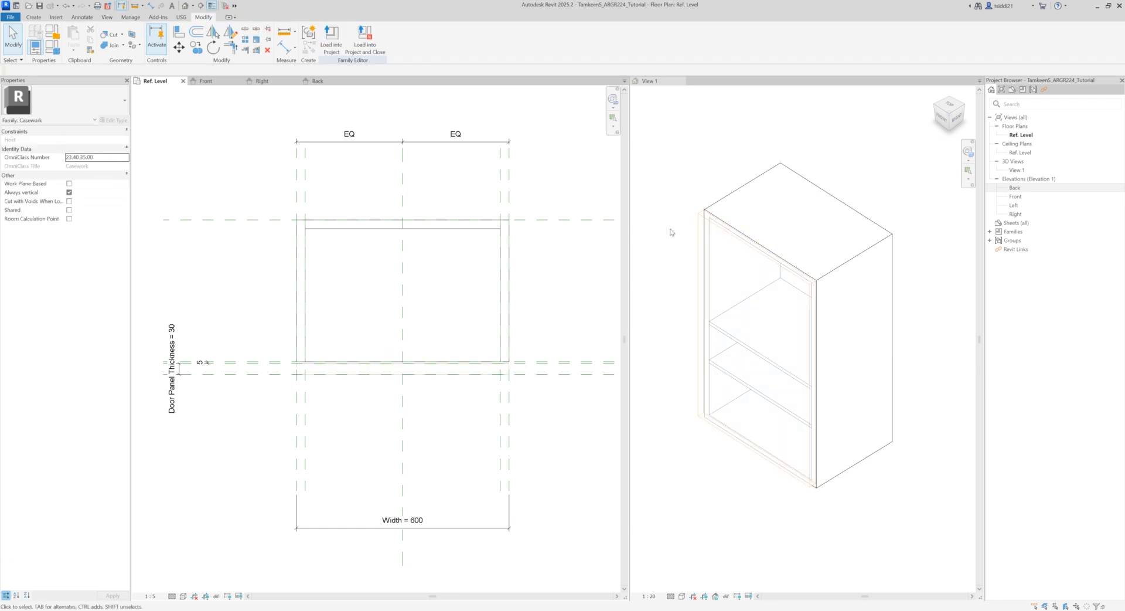
left_click(240, 81)
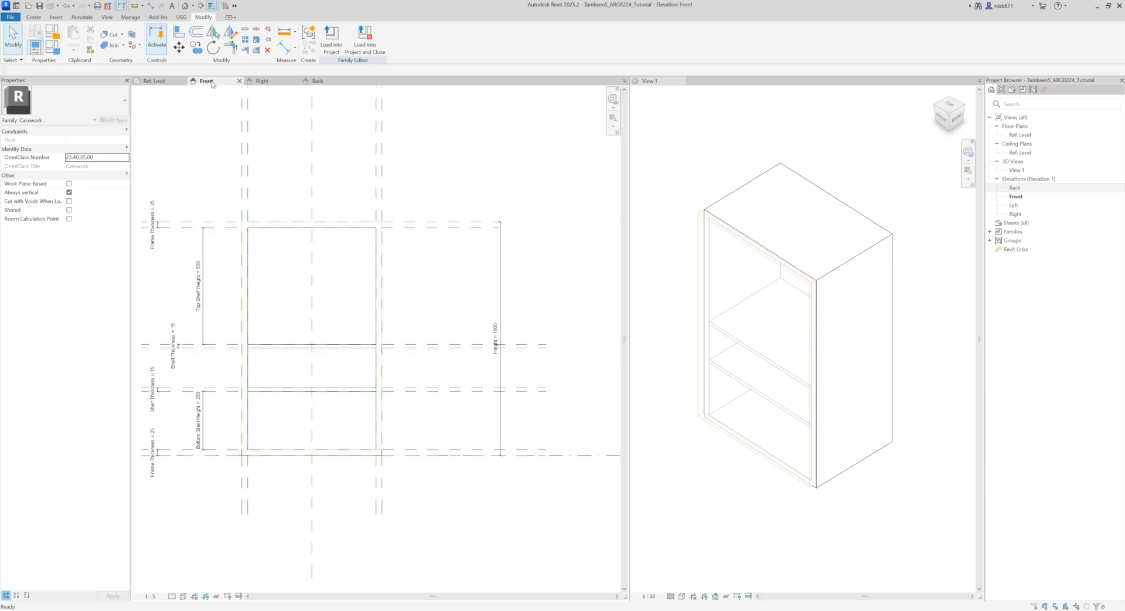
left_click(244, 233)
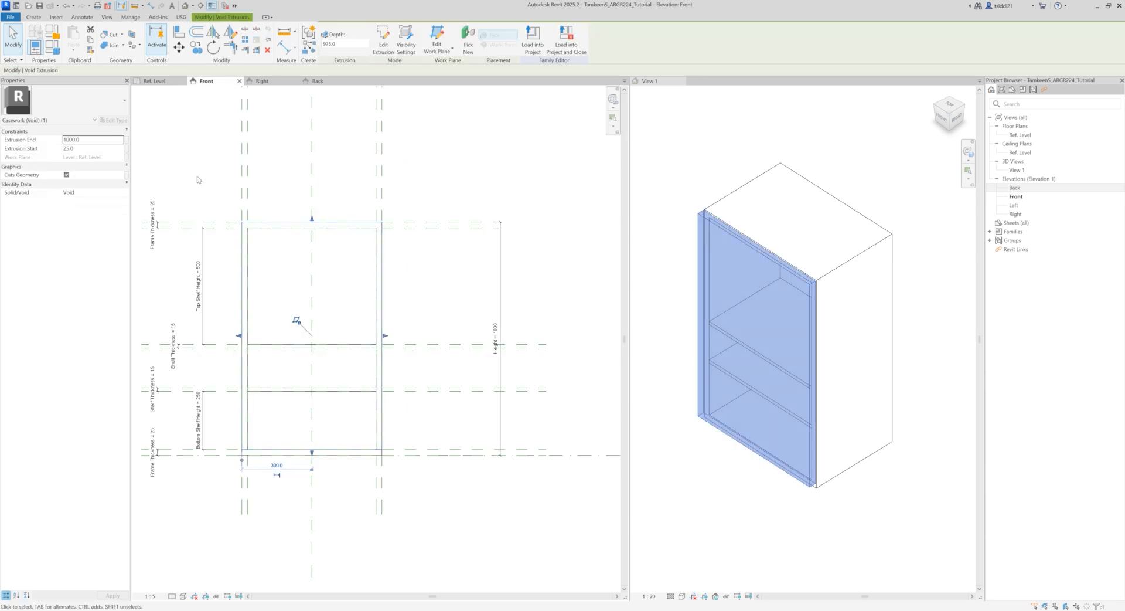
mouse_move(245, 191)
middle_mouse_down()
mouse_move(263, 175)
mouse_move(262, 191)
middle_mouse_up()
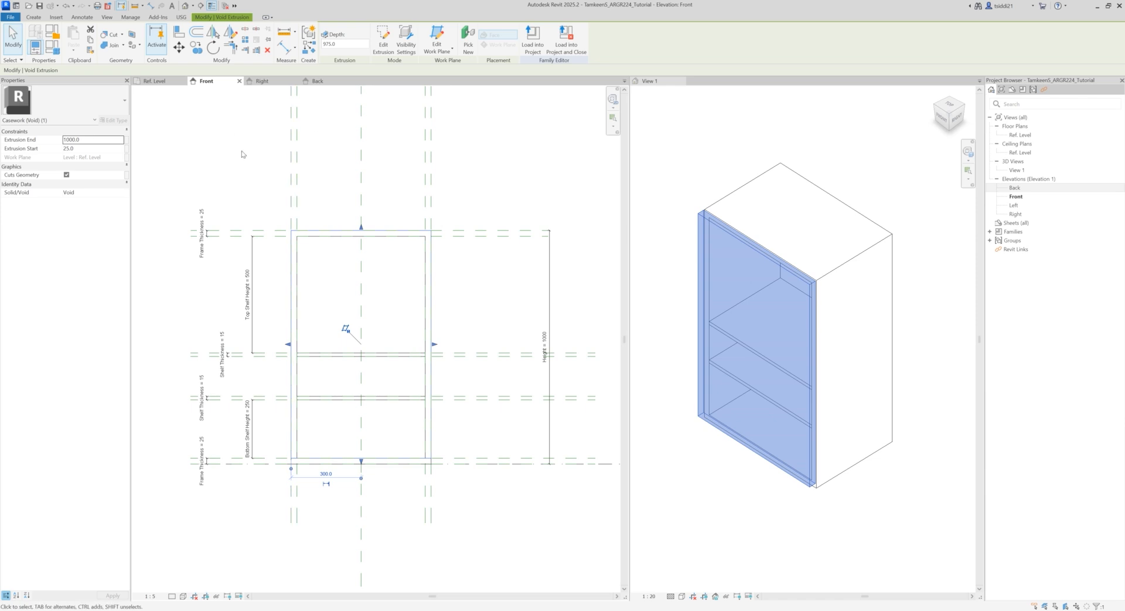
left_click(203, 542)
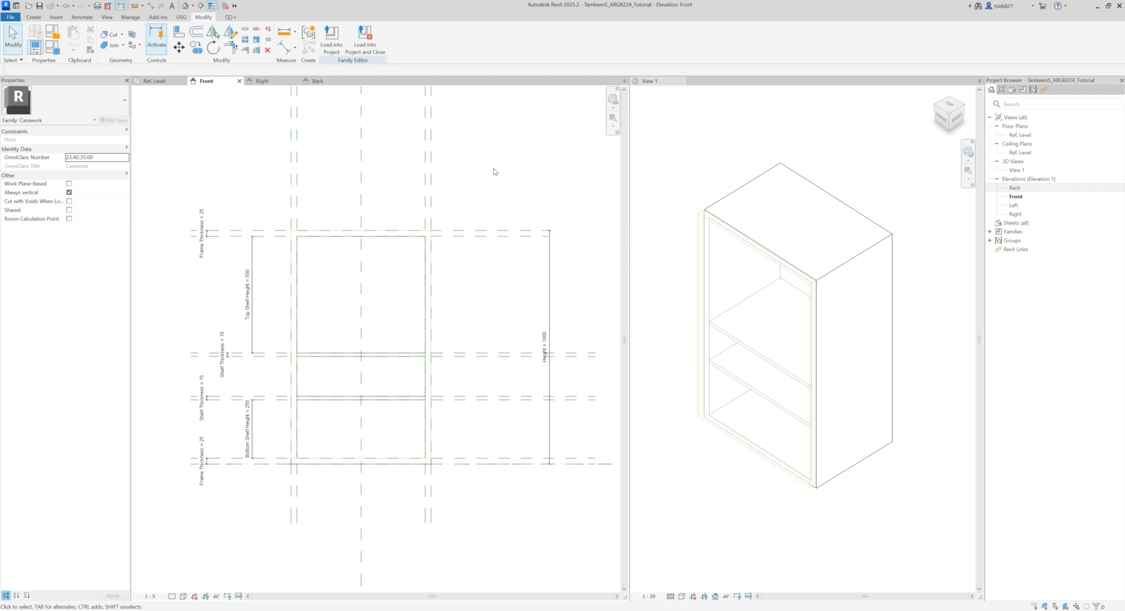
Step: Convert the front door panel from a void to a solid extrusion
left_click(689, 210)
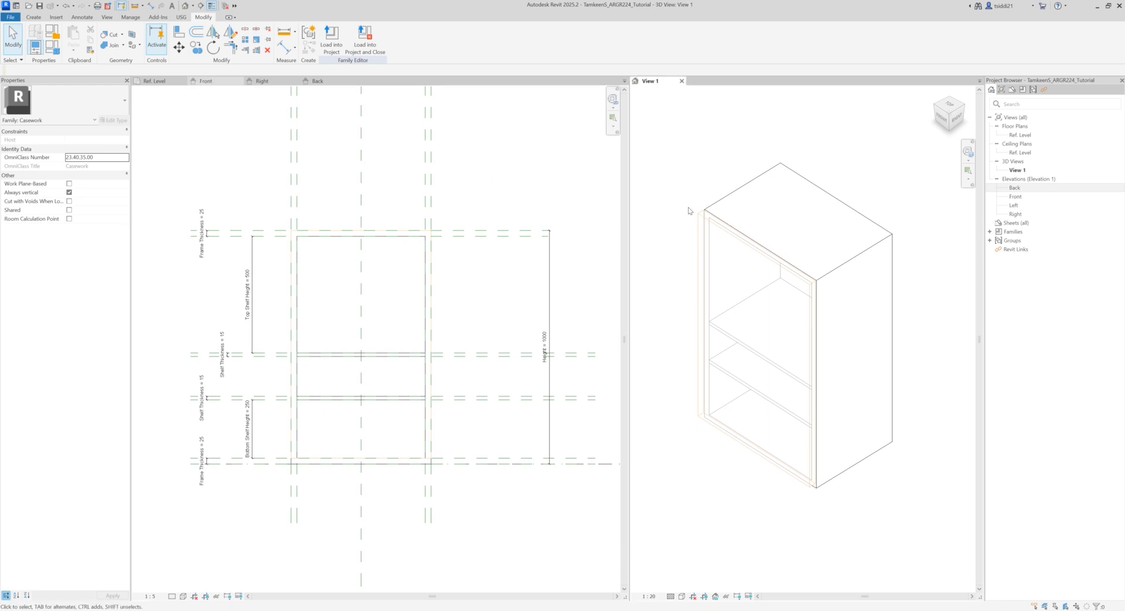
left_click(720, 228)
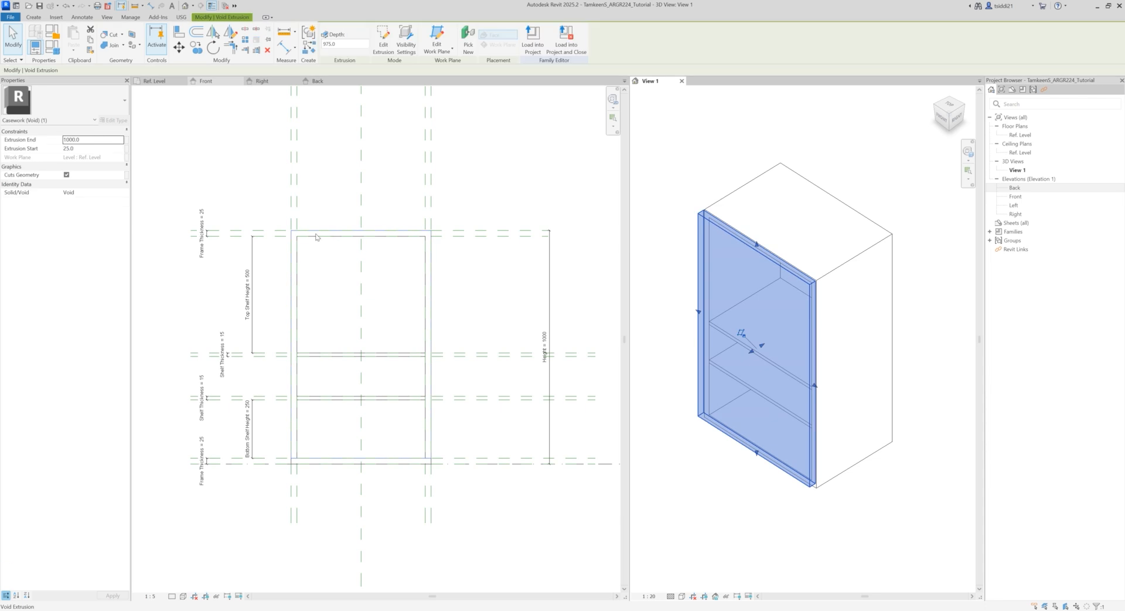
left_click(120, 193)
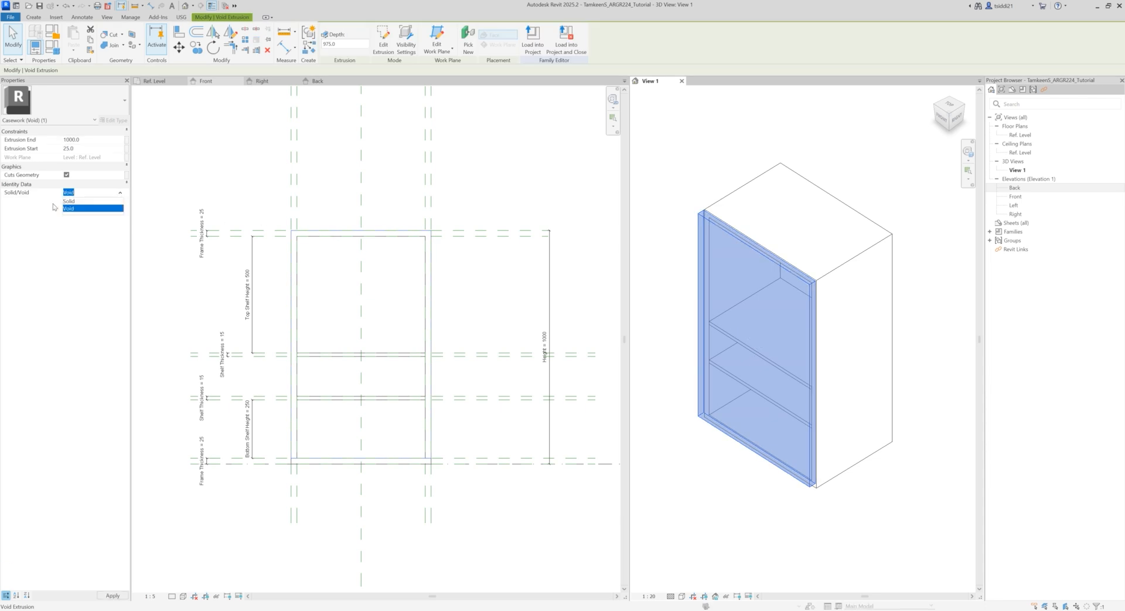
left_click(69, 204)
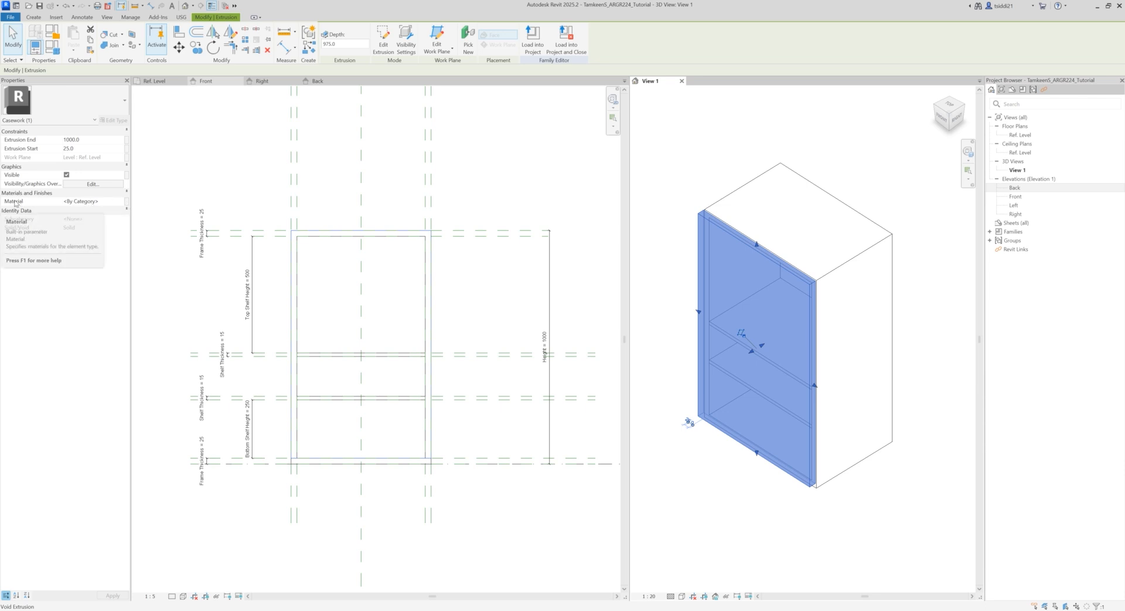
Step: Associate the door panel's material with a new family type parameter named Door Material, grouped under Materials and Finishes
left_click(88, 202)
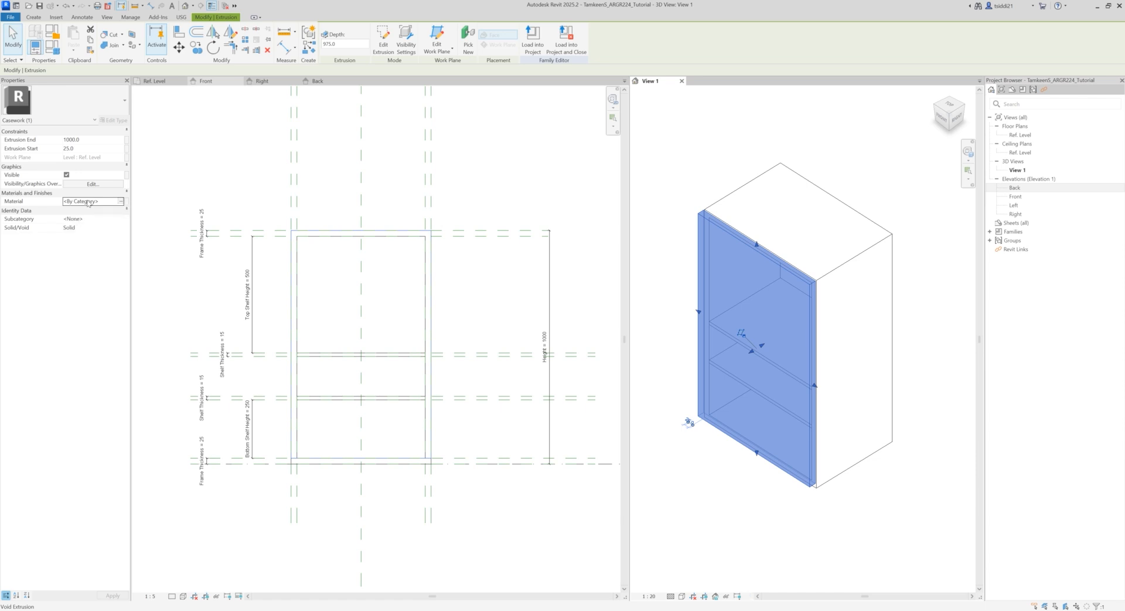
left_click(127, 202)
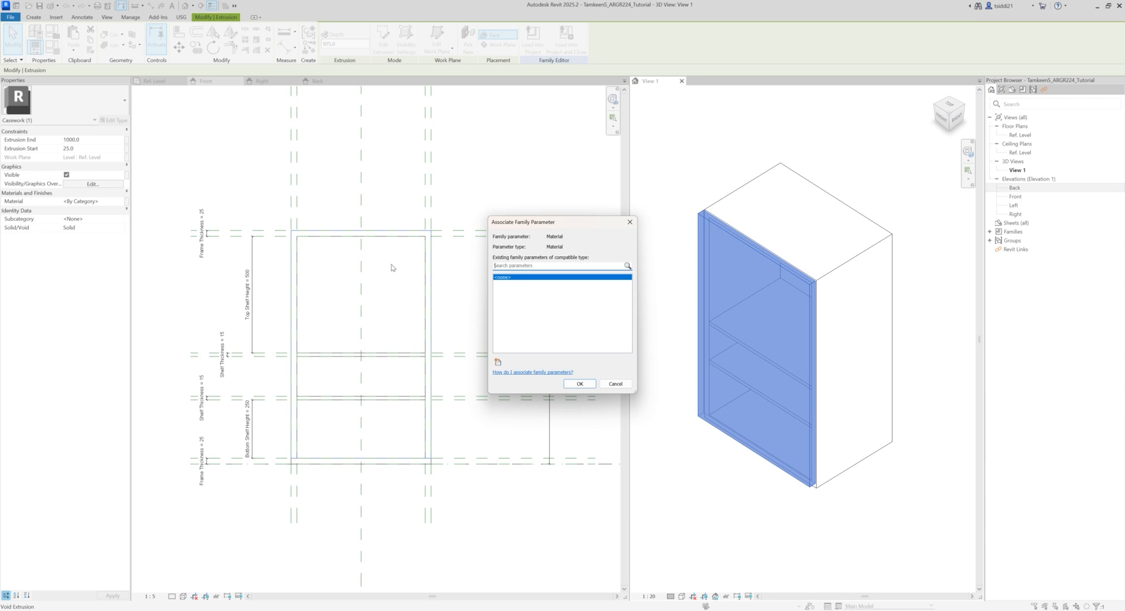
left_click(499, 362)
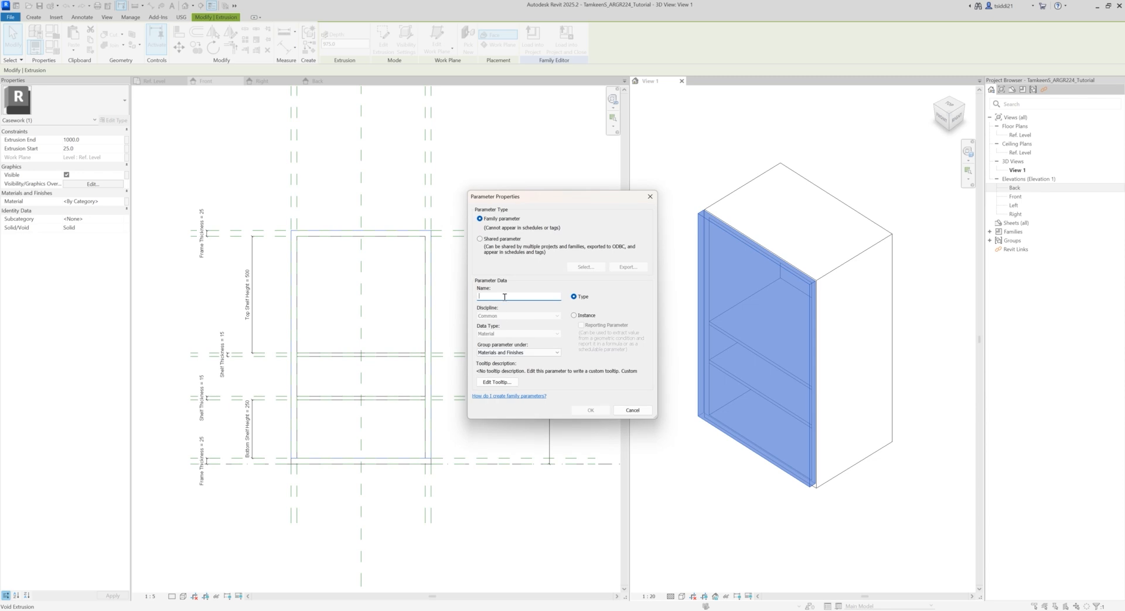
type("Door Material")
left_click(590, 411)
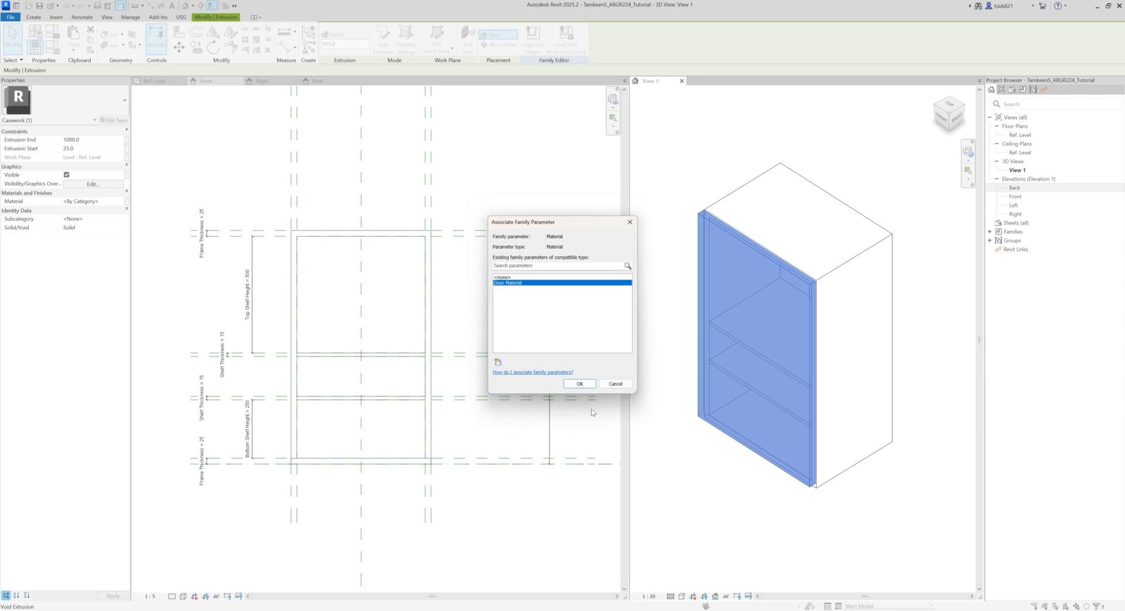
left_click(578, 383)
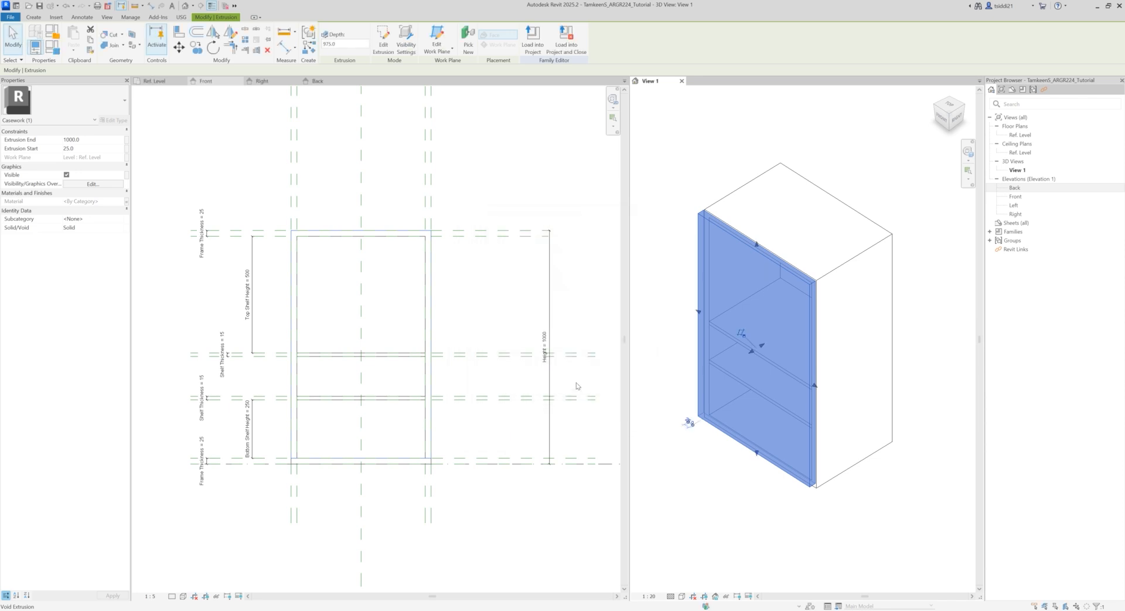
left_click(208, 185)
left_click(240, 170)
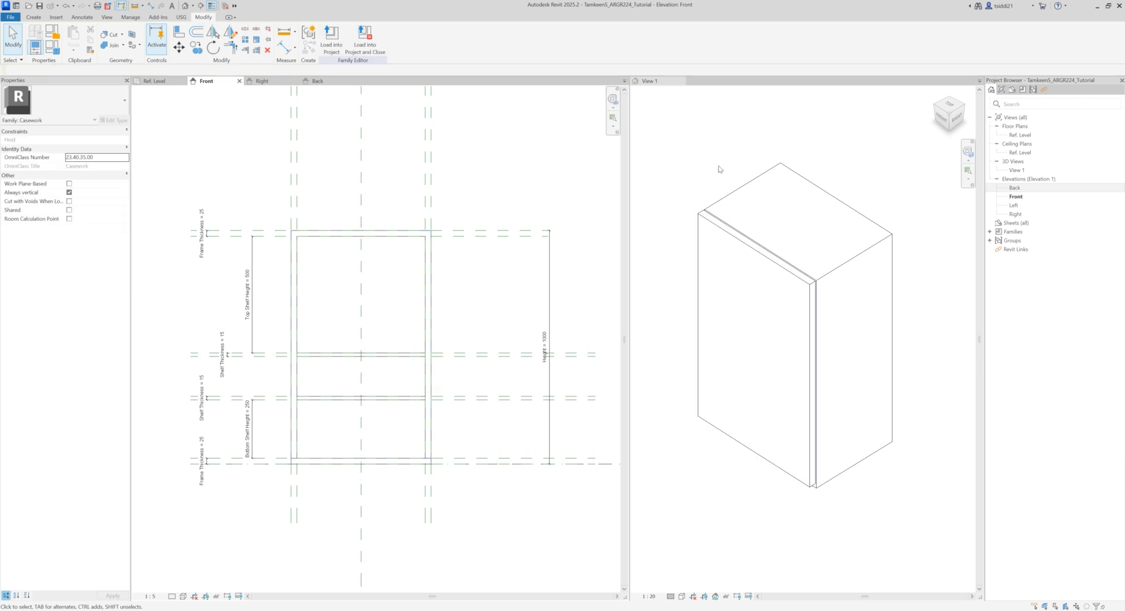
Step: Associate the cabinet frame's material with a new family type parameter named Frame Material, grouped under Materials and Finishes
left_click(726, 200)
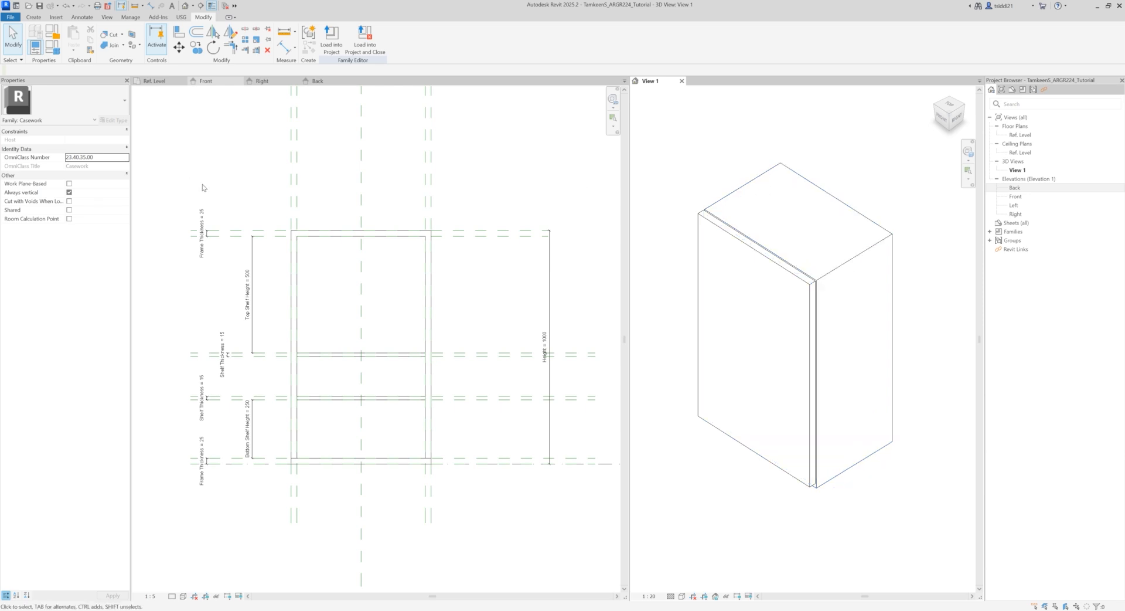
left_click(735, 197)
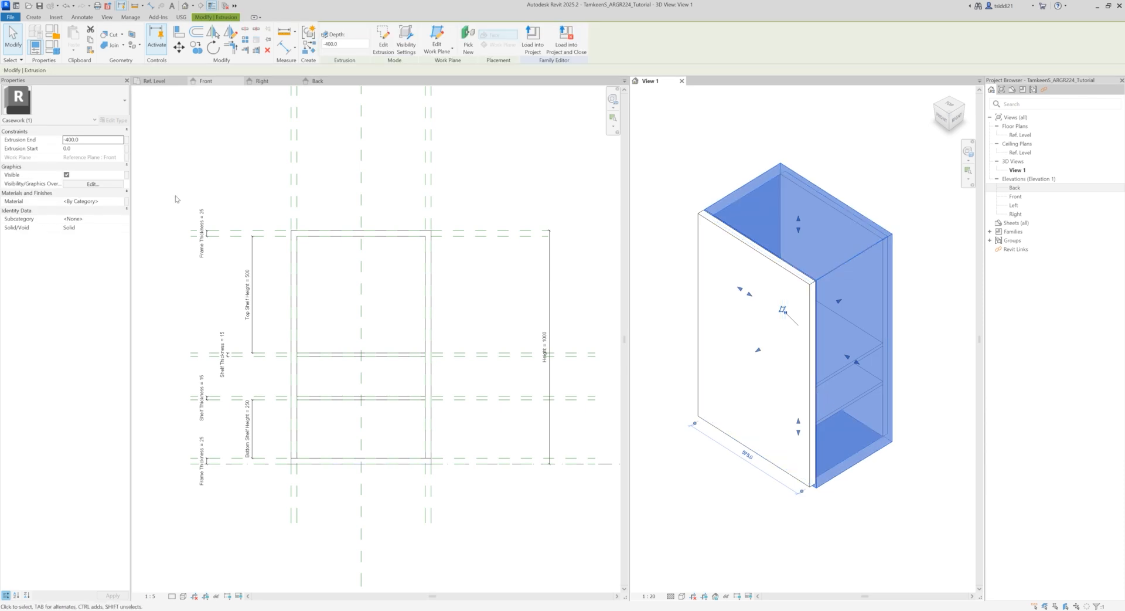
left_click(126, 202)
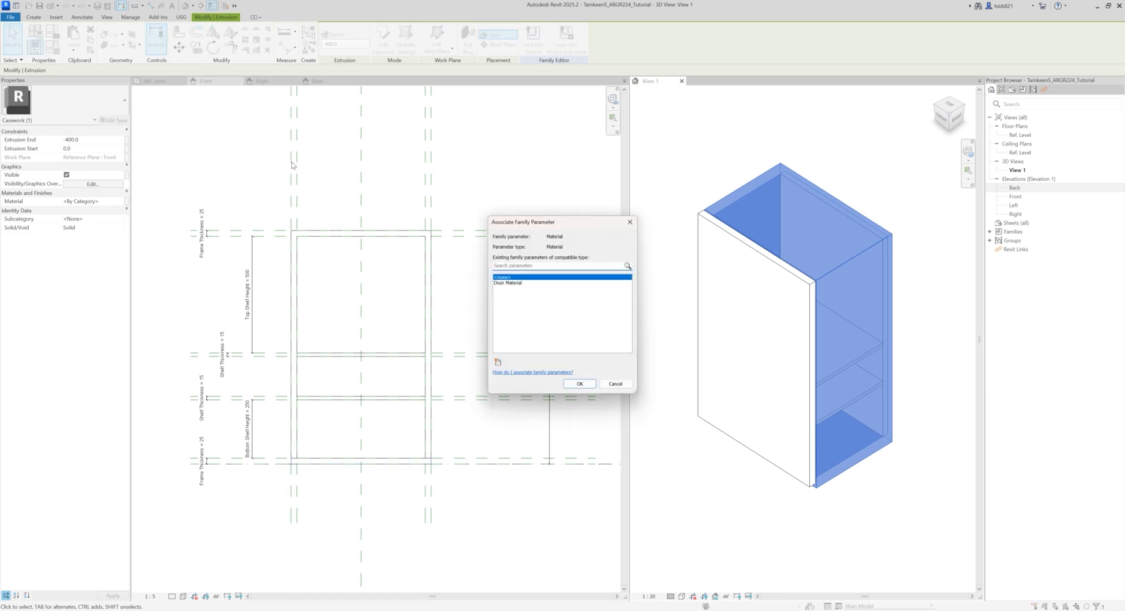
left_click(498, 363)
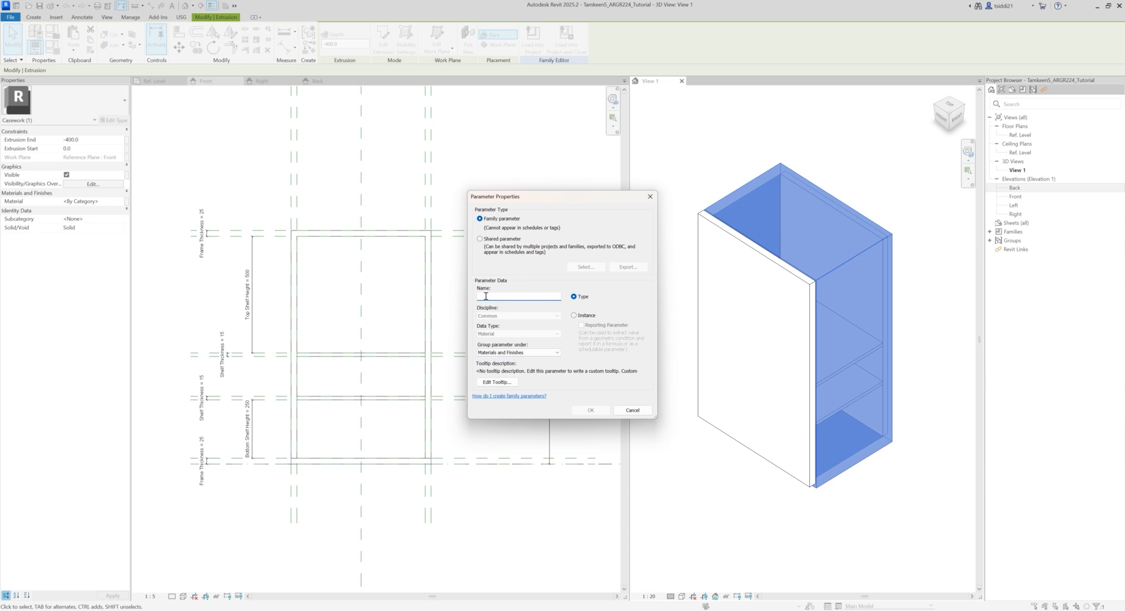
type("Frame Material")
left_click(580, 410)
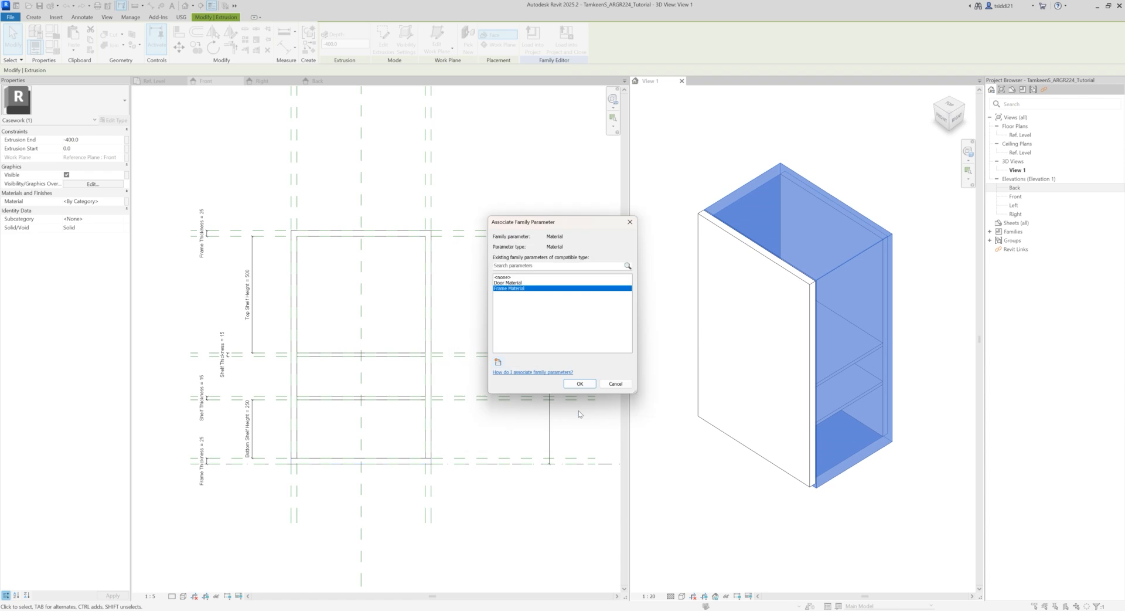
left_click(580, 385)
left_click(508, 157)
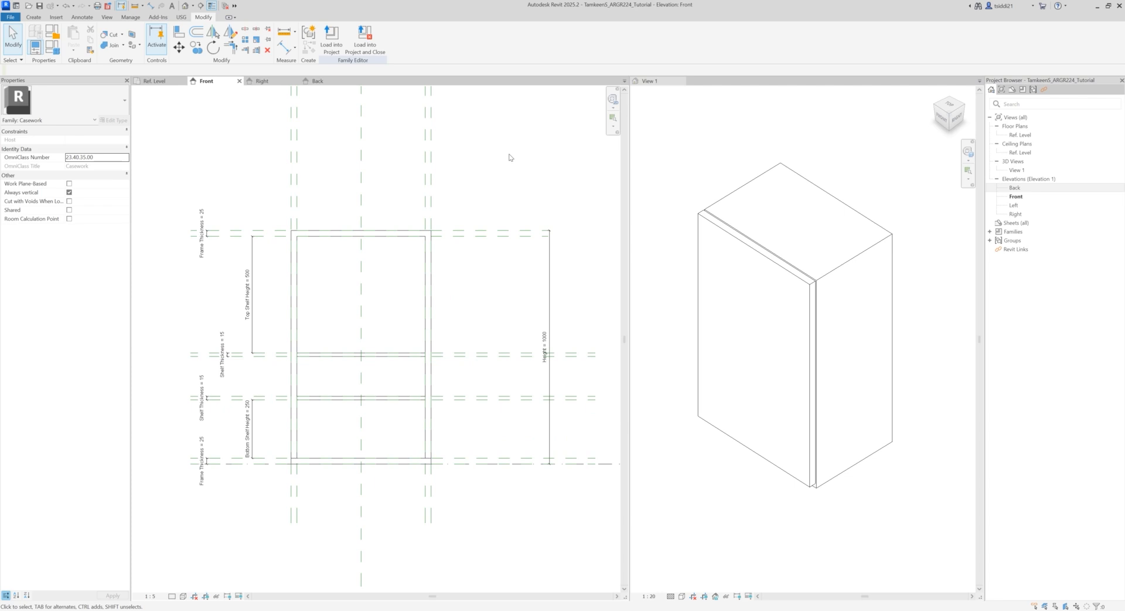
Step: Associate the material of both shelves with a new family type parameter named Shelf Material, grouped under Materials and Finishes
left_click(405, 361)
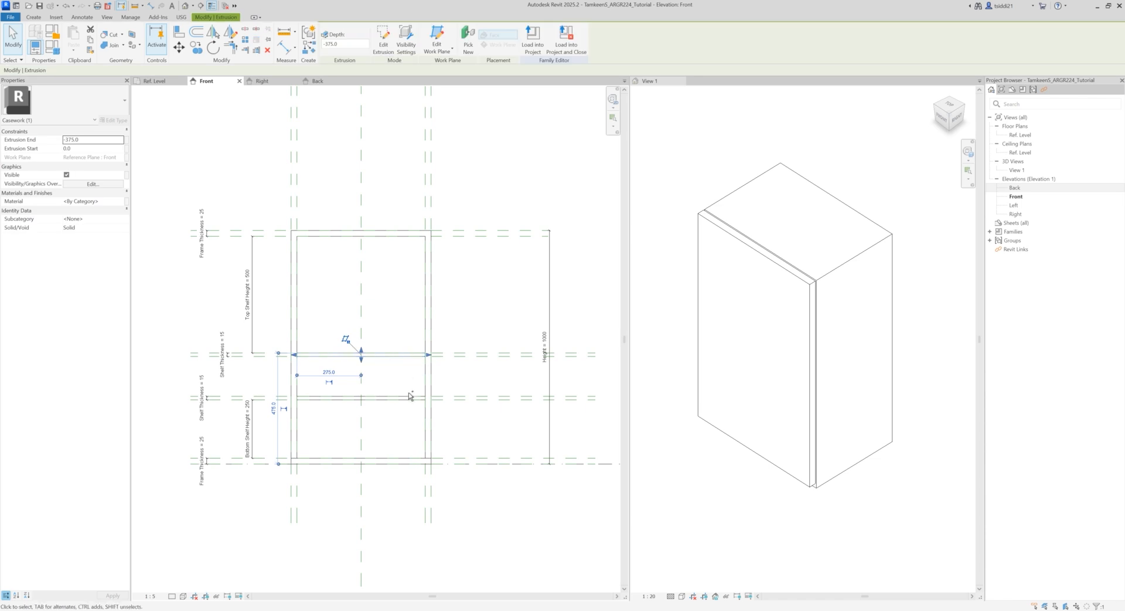
left_click(410, 398, "ctrl")
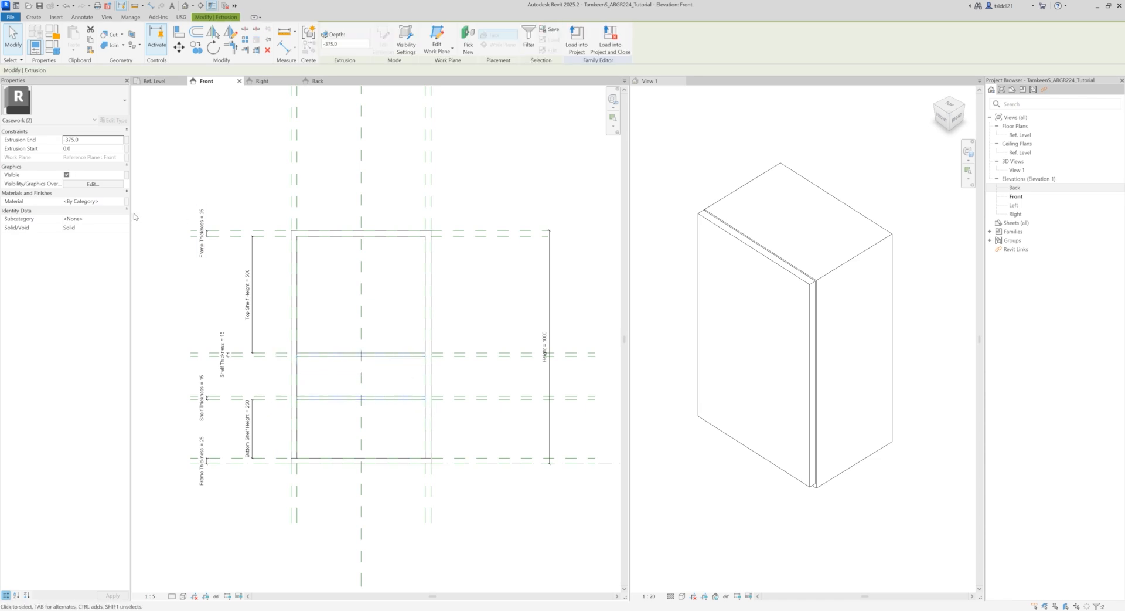
left_click(127, 201)
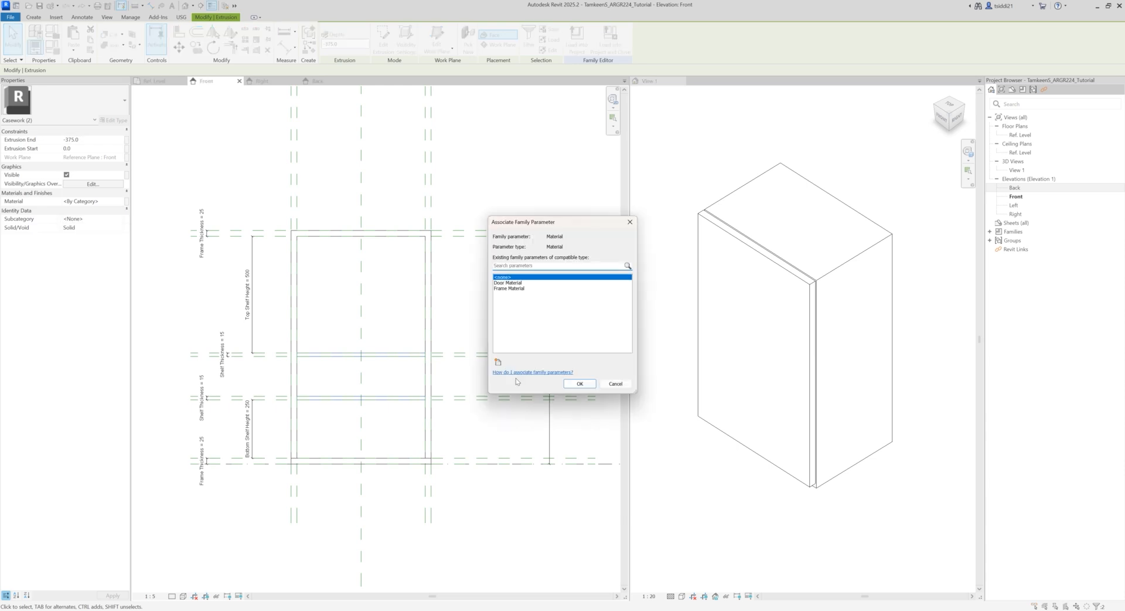
left_click(497, 362)
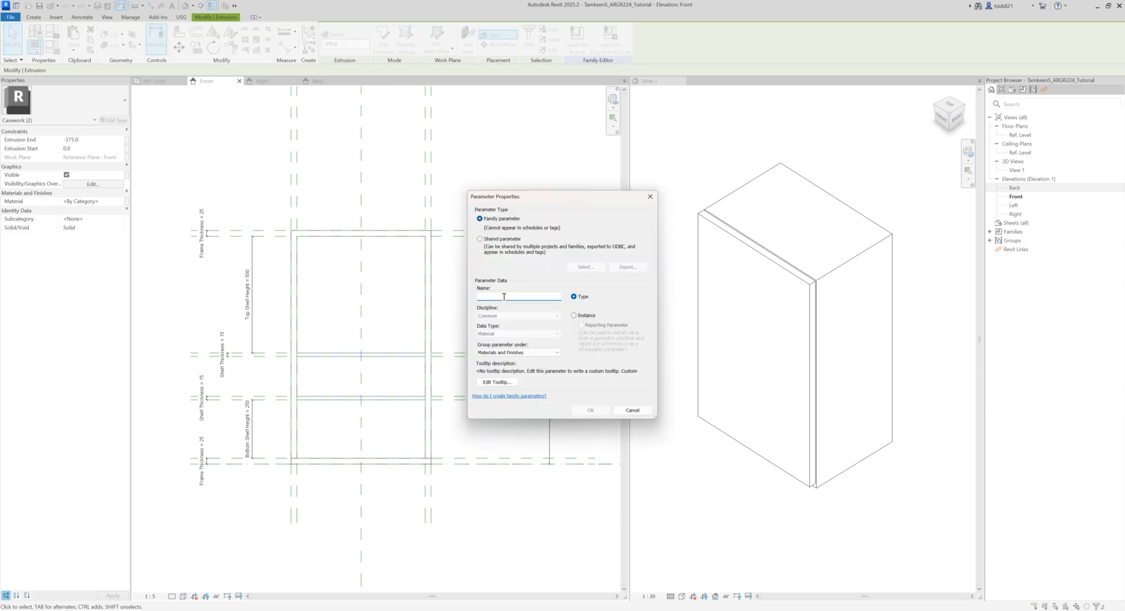
type("Shelf")
left_click(591, 409)
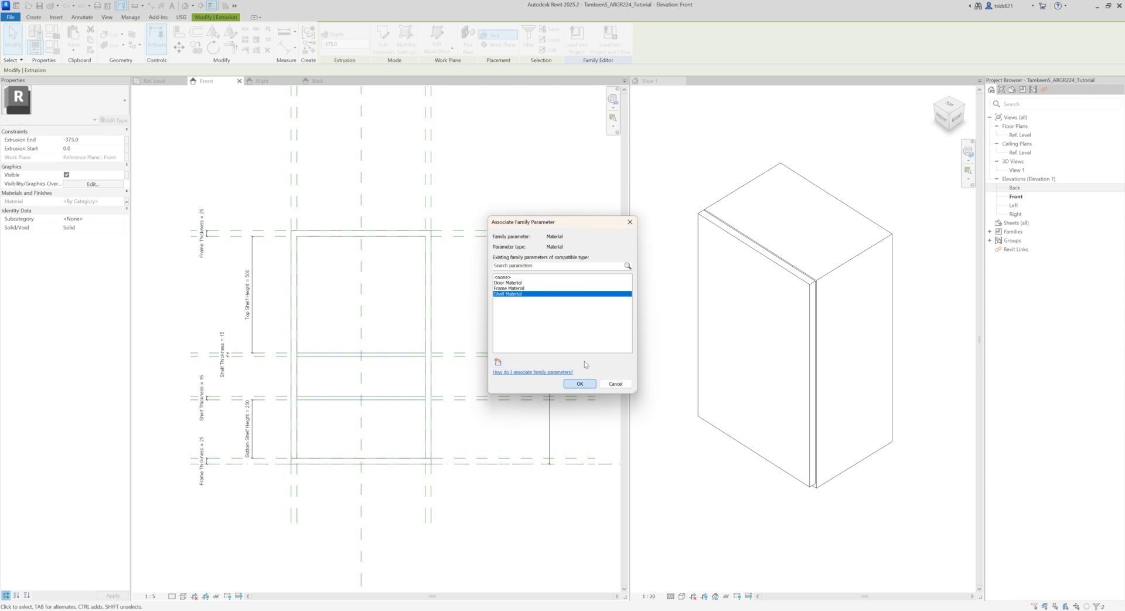
left_click(584, 383)
left_click(530, 177)
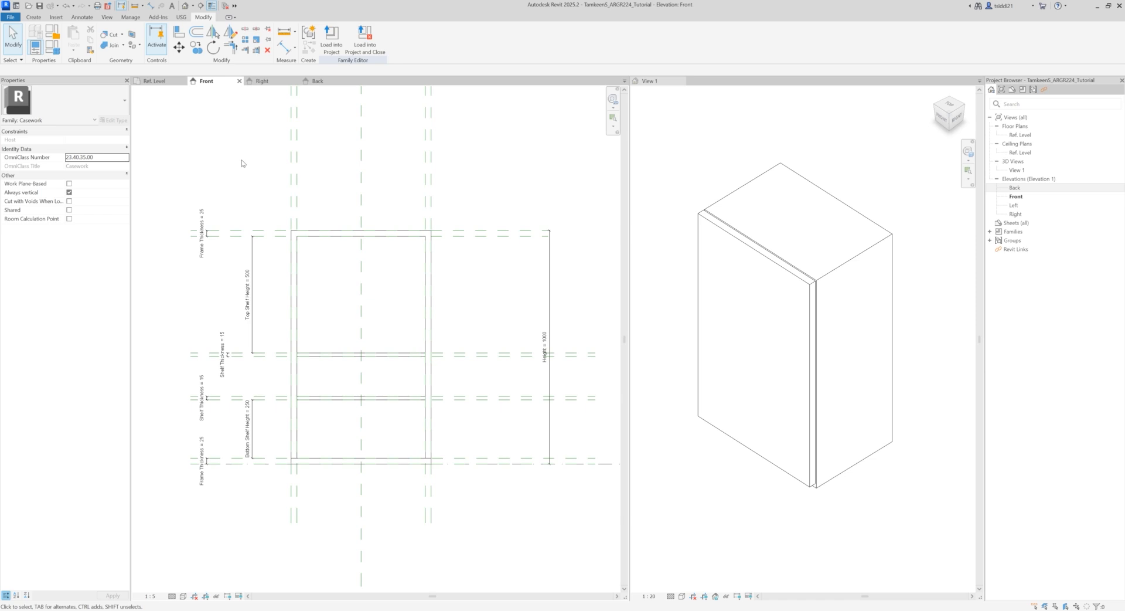
Step: Add a family type parameter named Cabinet Cost with the Currency data type, grouped under Other
left_click(54, 48)
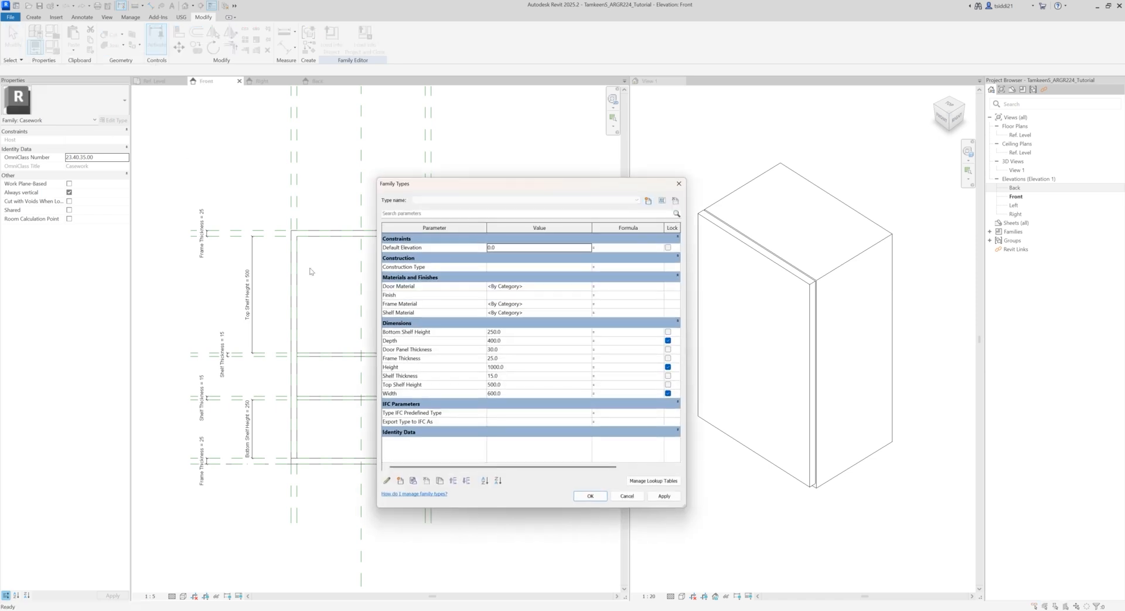
left_click(400, 481)
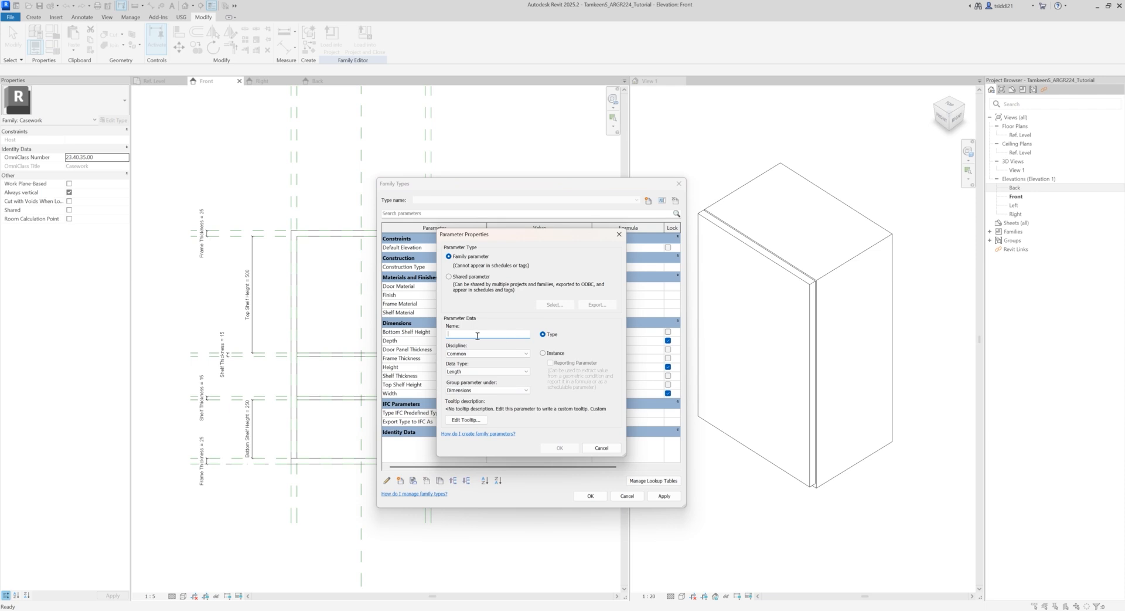
type("Cabinet Cost")
left_click(526, 354)
left_click(527, 355)
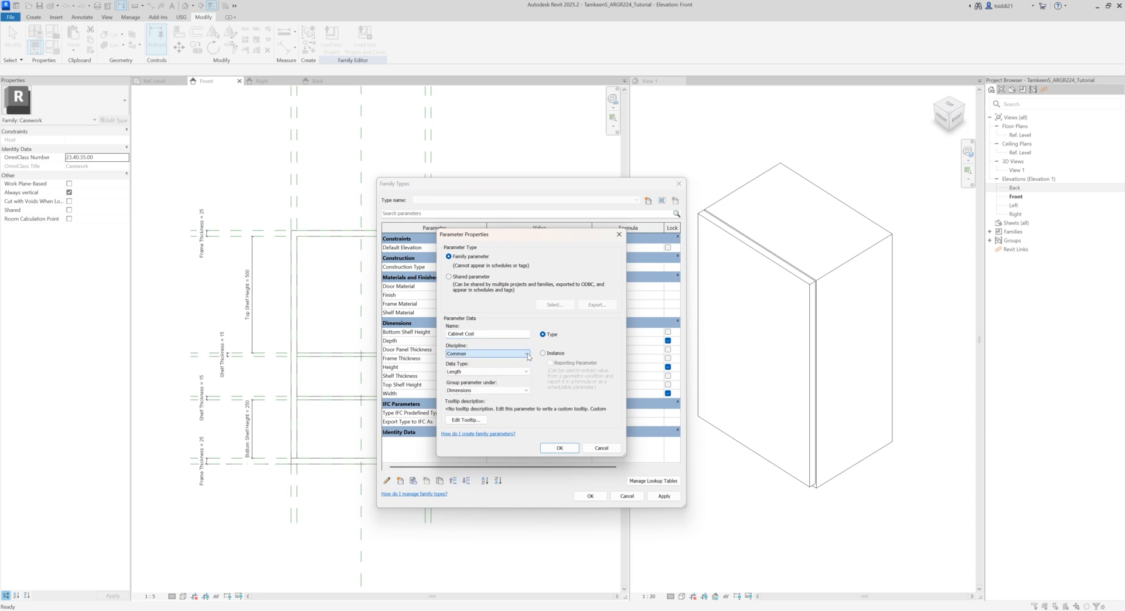
left_click(527, 371)
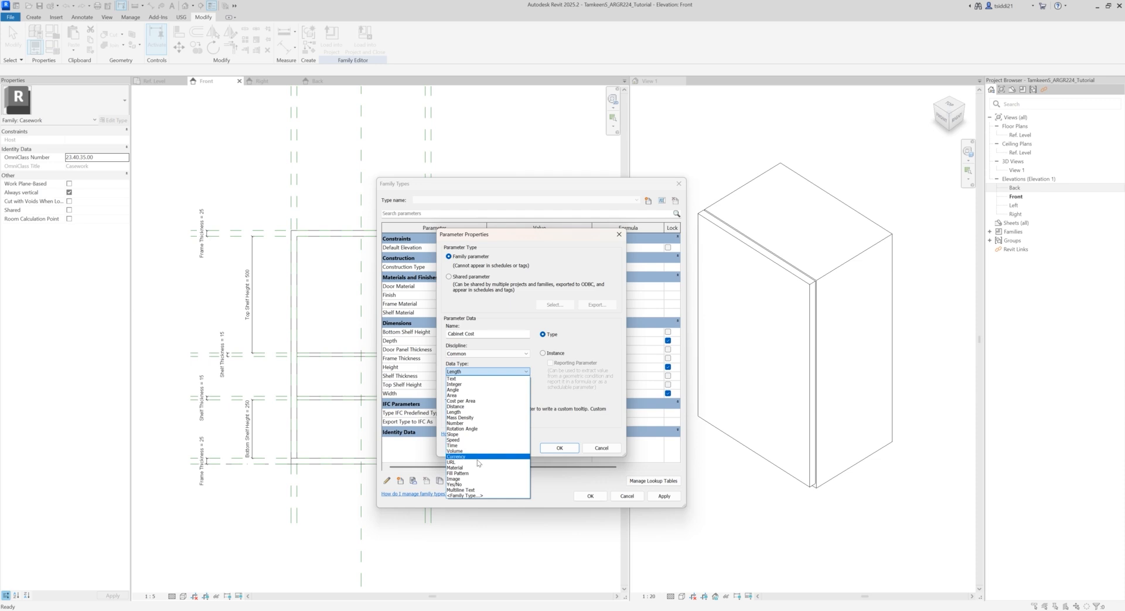
left_click(507, 456)
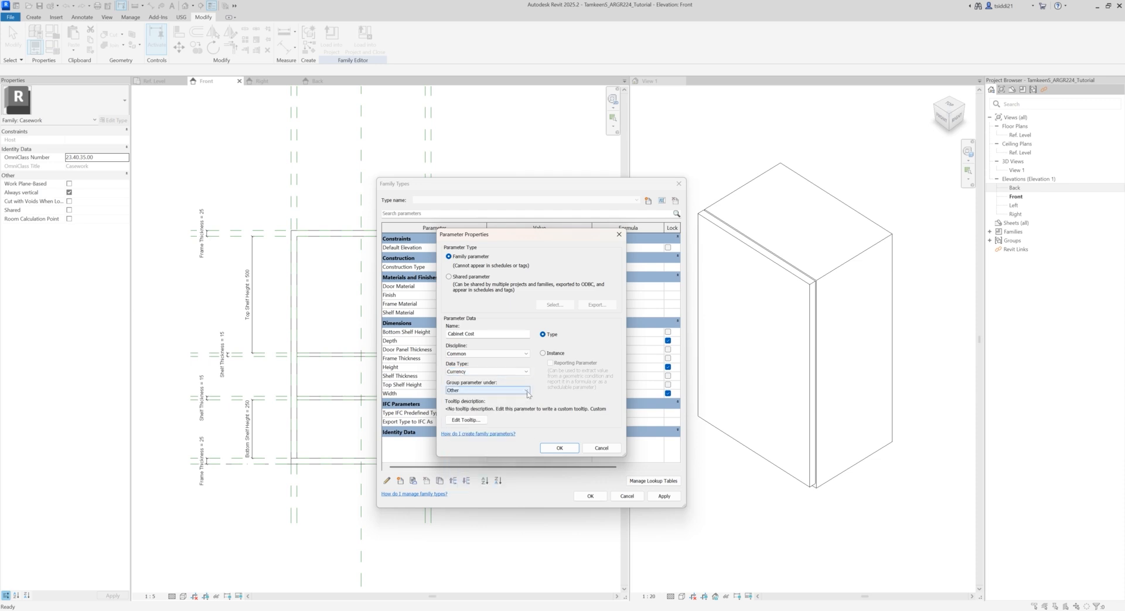
left_click(527, 391)
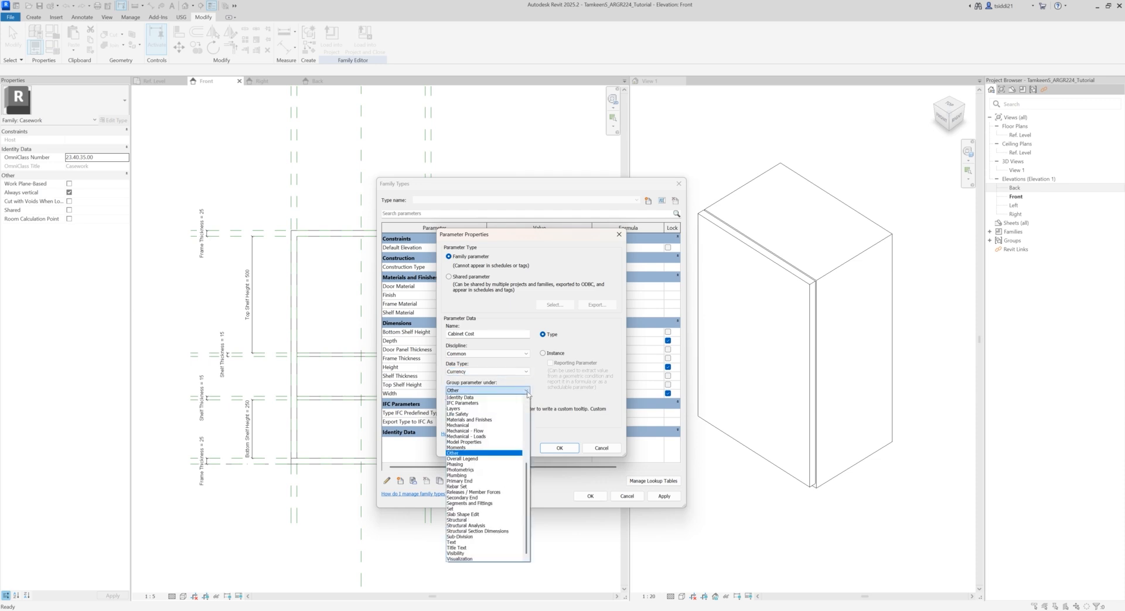
left_click(527, 391)
left_click(559, 447)
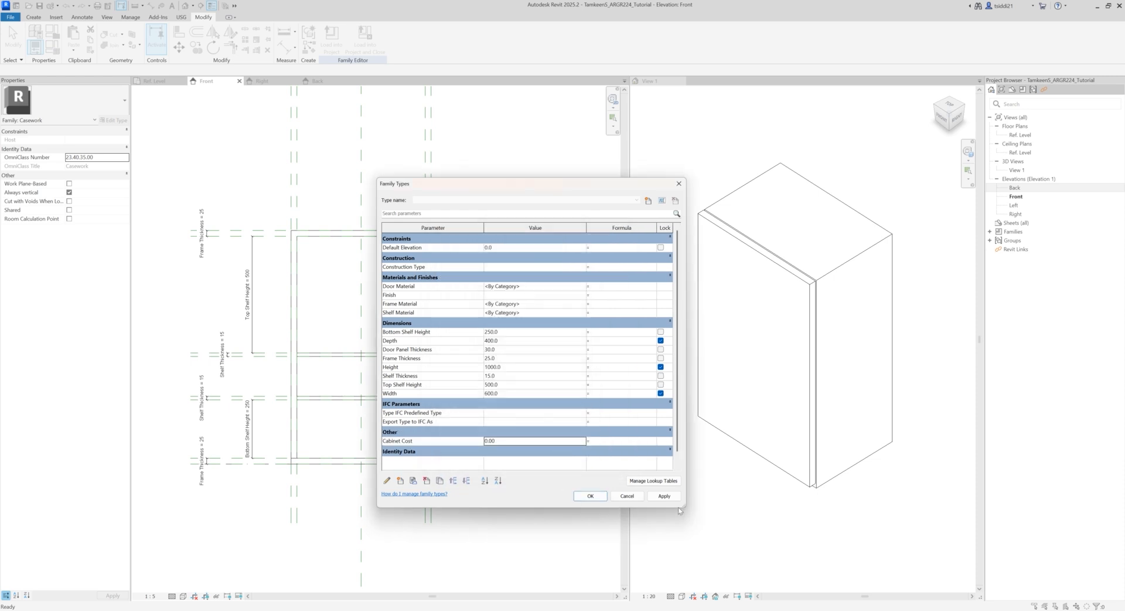
left_click(514, 441)
left_click(664, 496)
left_click(592, 496)
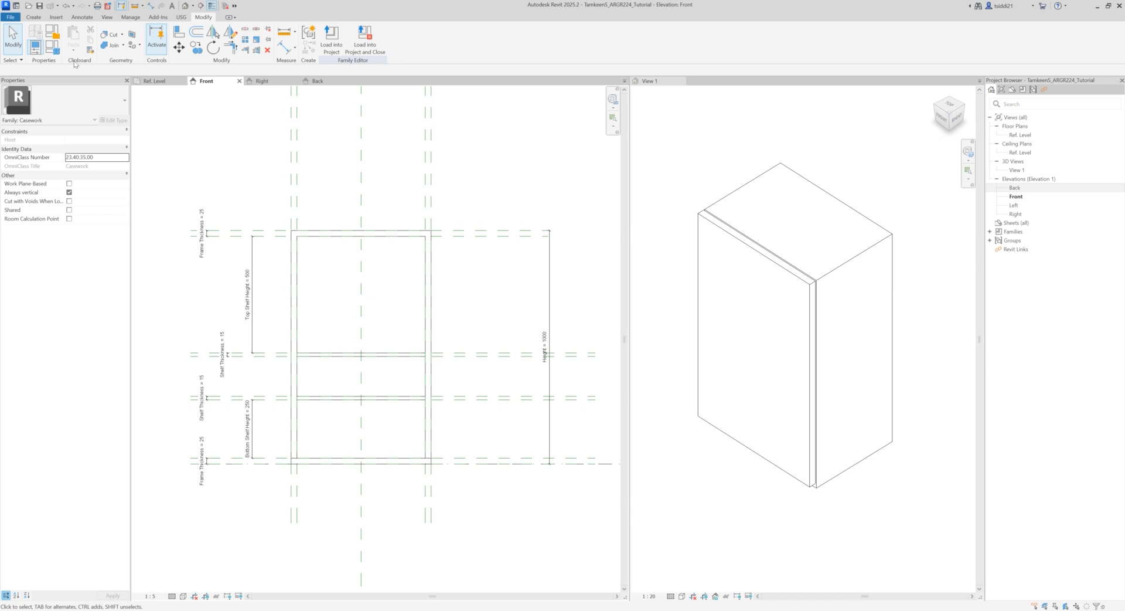
Step: Create a new family type named W305xD381xH762
left_click(54, 47)
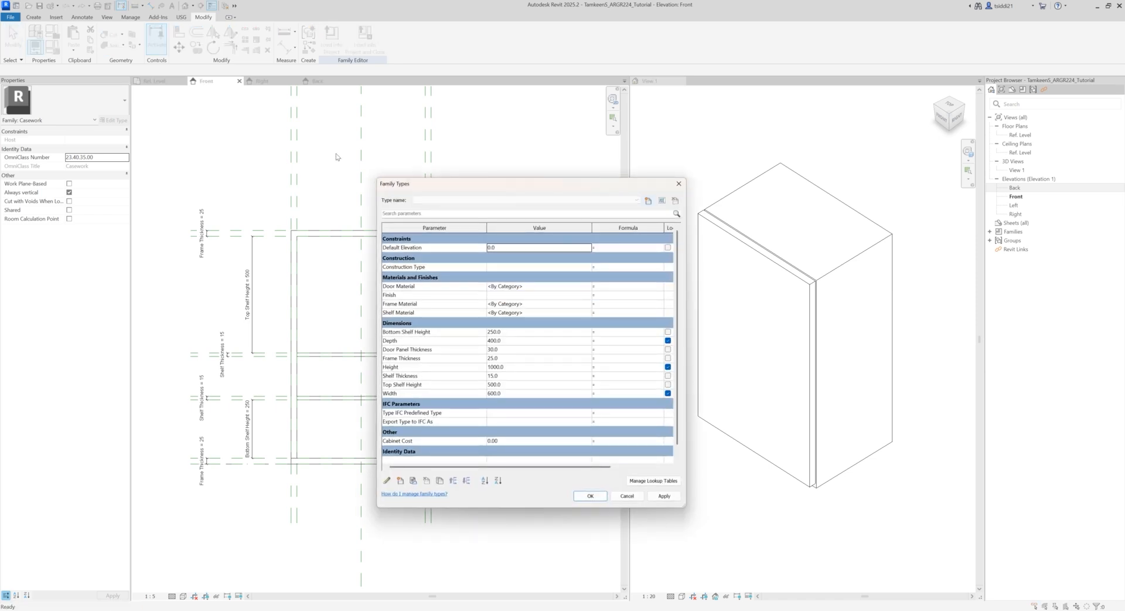
left_click_drag(427, 190, 404, 182)
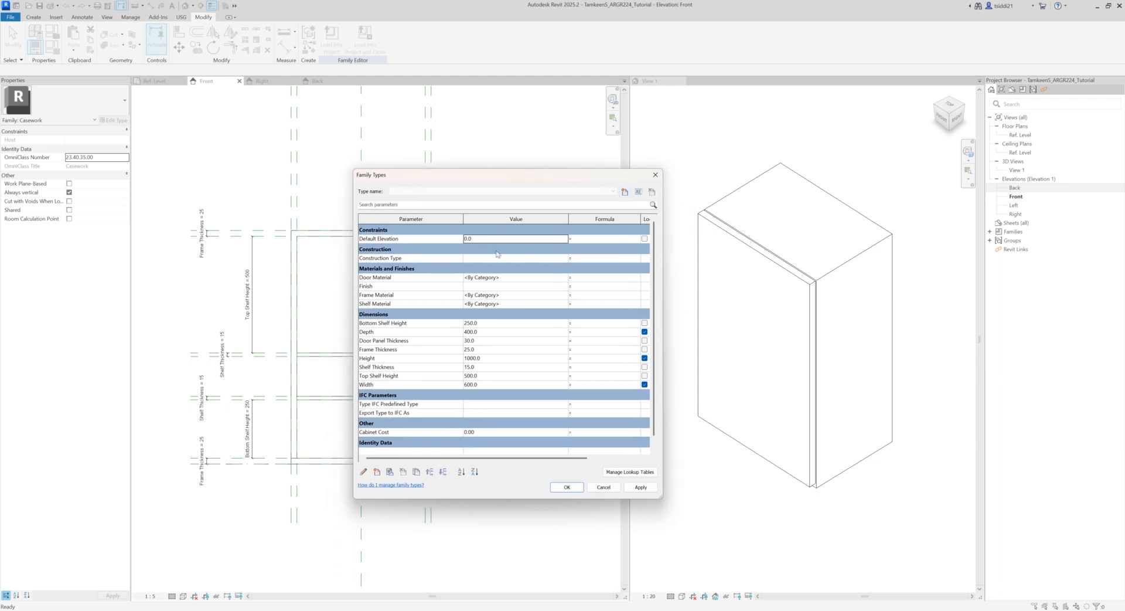
left_click(624, 192)
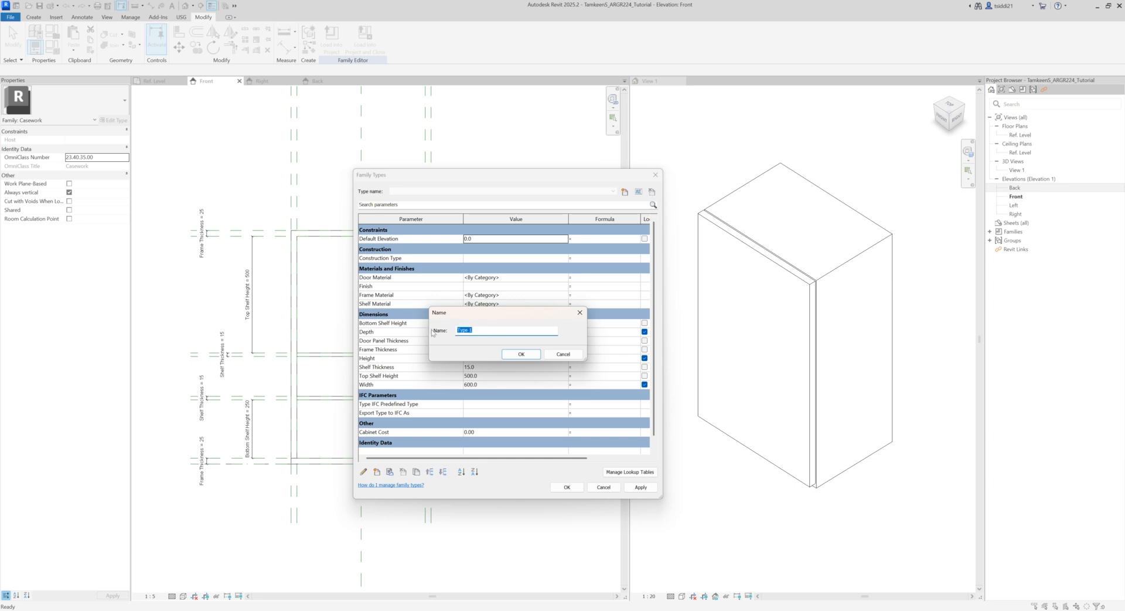
type("W305xD381xH762")
double_click(506, 331)
key("ctrl+c")
left_click(514, 354)
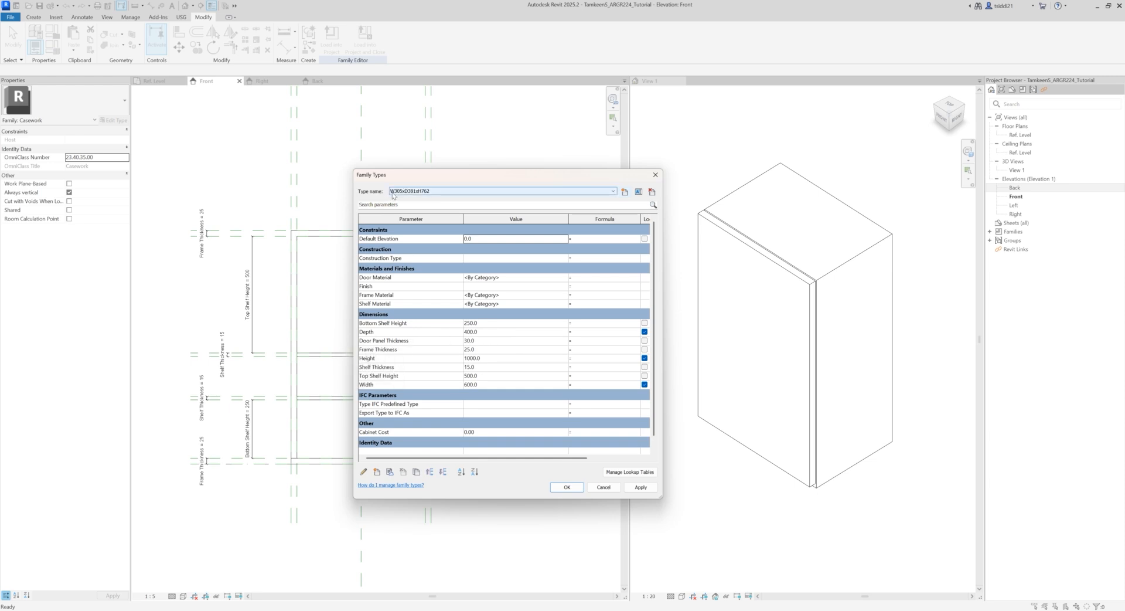
Step: Set the W305xD381xH762 type's Depth to 381, Height to 762 and Width to 305
left_click(486, 331)
type("7")
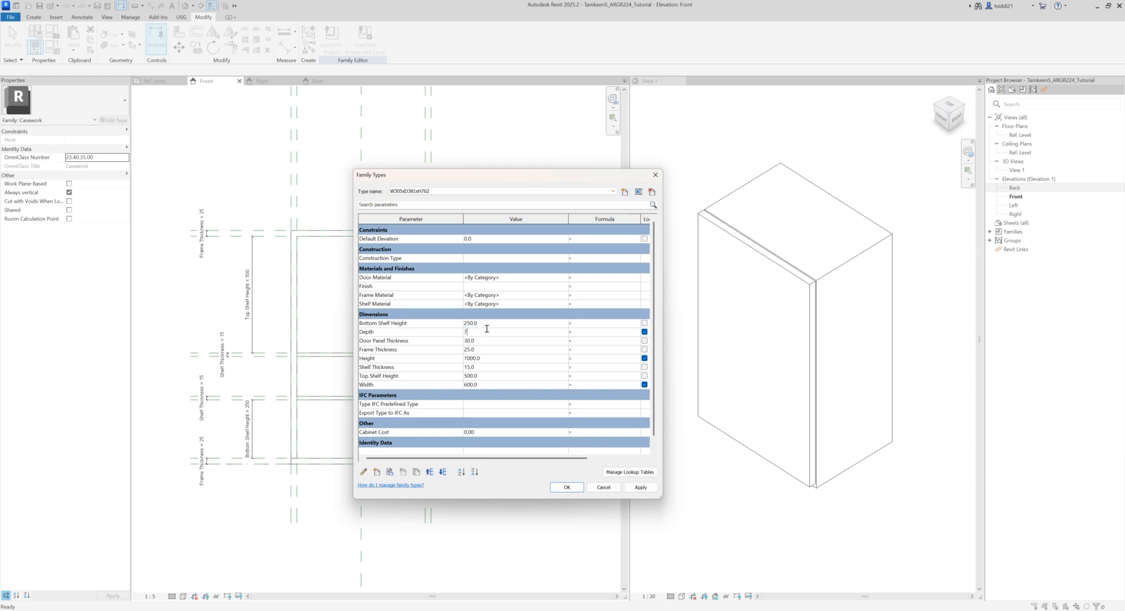
type("62")
left_click(486, 358)
type("7")
left_click(484, 332)
type("381")
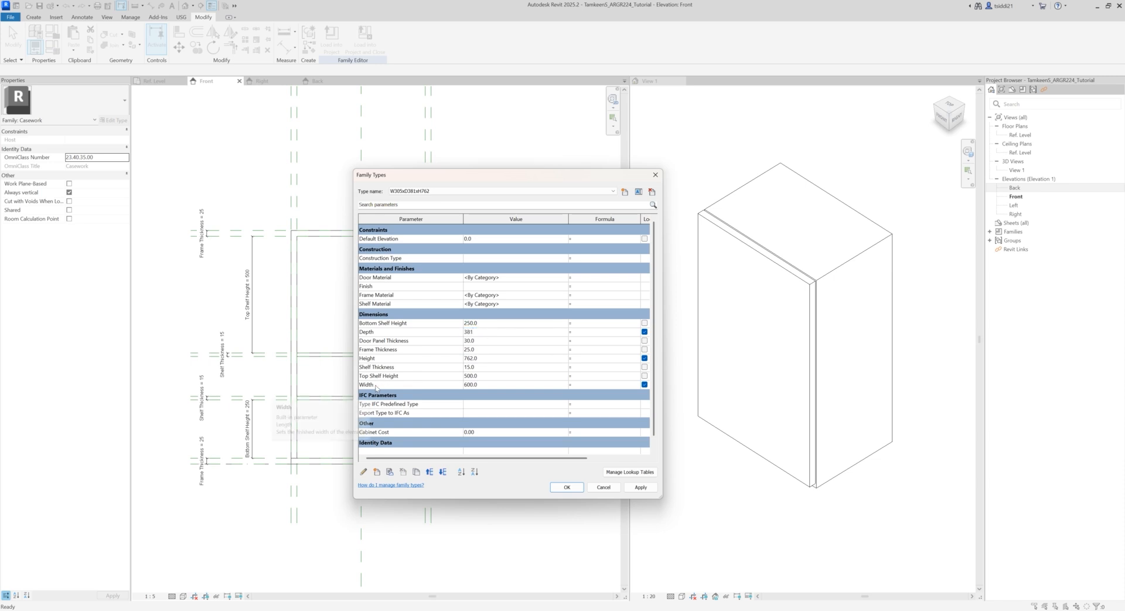
left_click(484, 384)
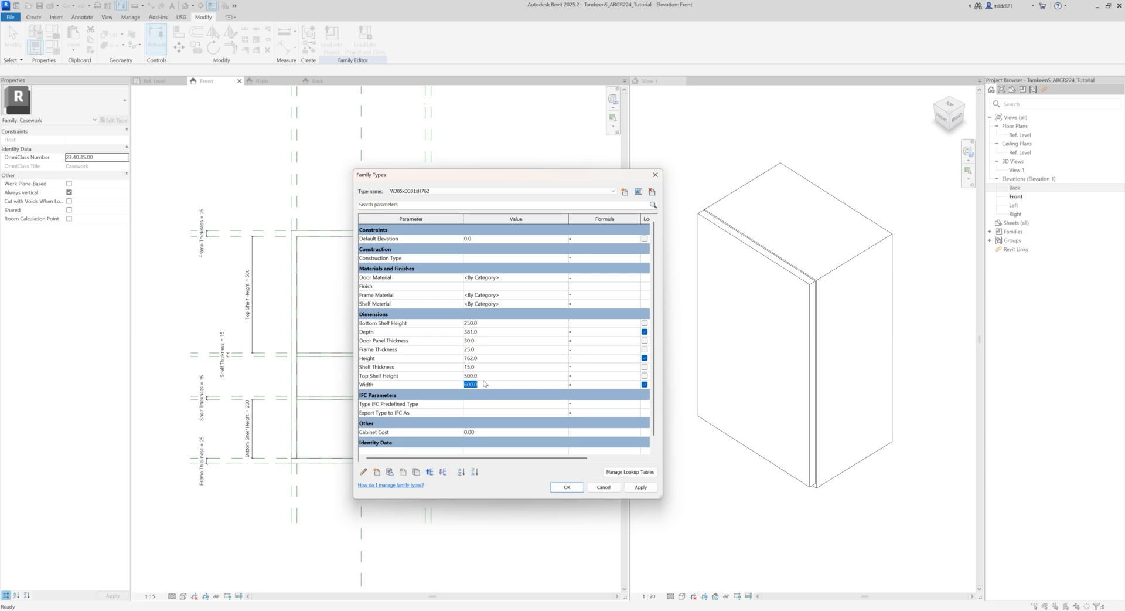
type("305")
Step: Set the Cabinet Cost of the W305xD381xH762 type to 100 and apply the type's values
left_click(490, 431)
type("100")
left_click(651, 491)
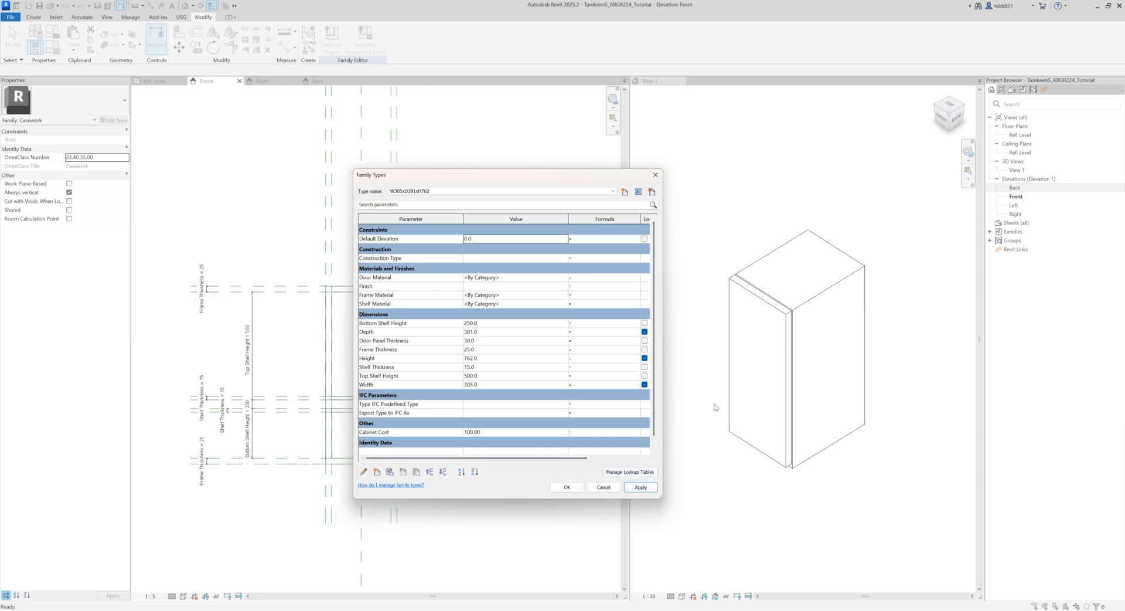
Step: Create a second family type named W381xD381xH762
left_click_drag(451, 176, 509, 150)
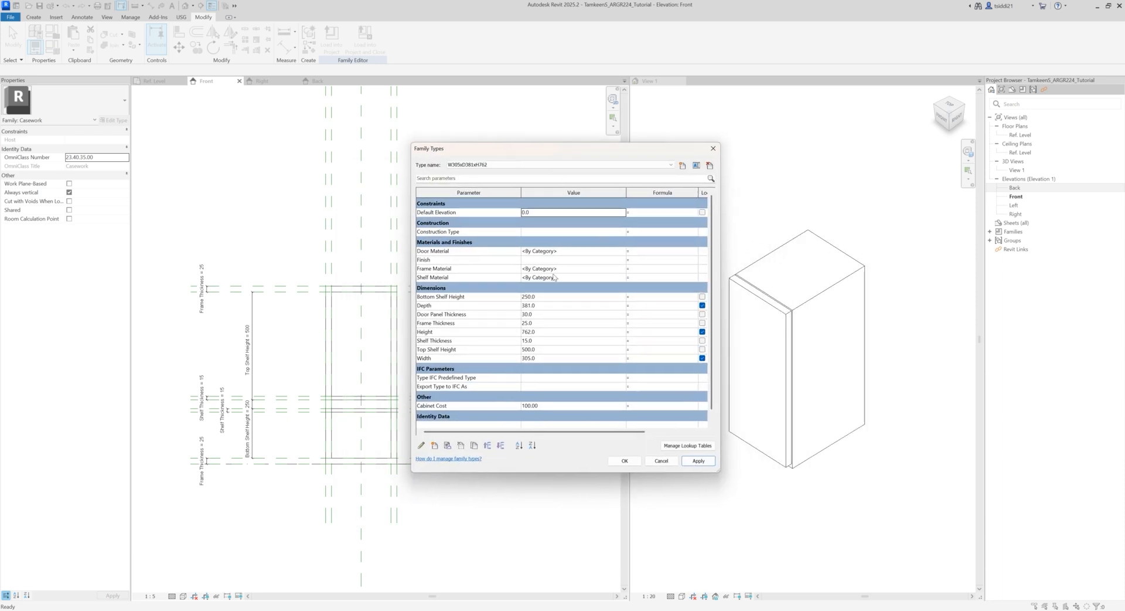
left_click(683, 165)
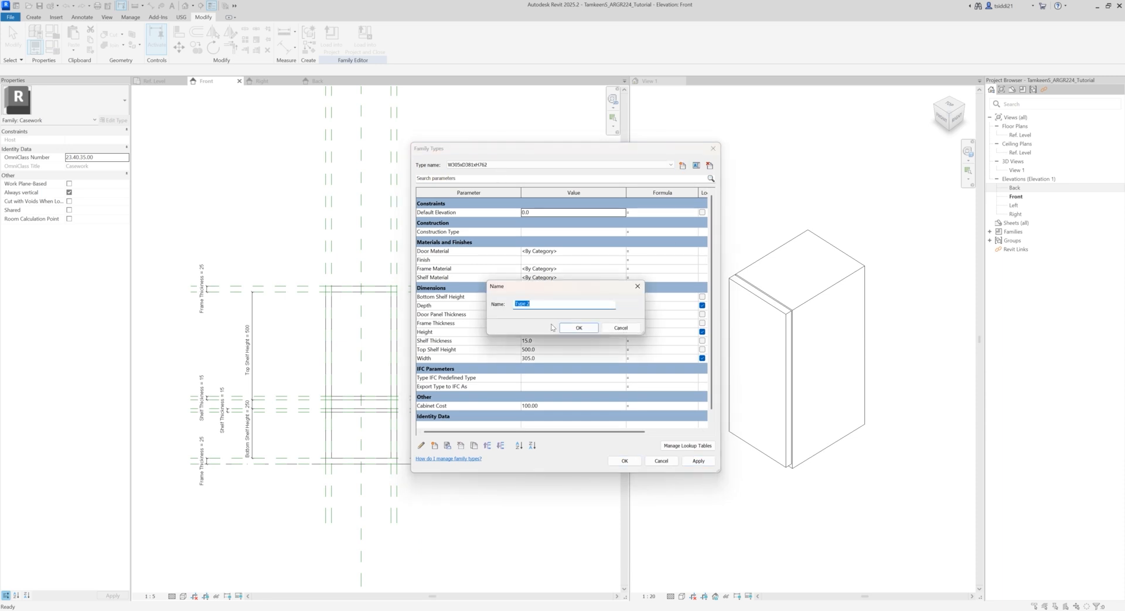
key("ctrl+v")
left_click_drag(527, 303, 520, 303)
type("381")
left_click(579, 328)
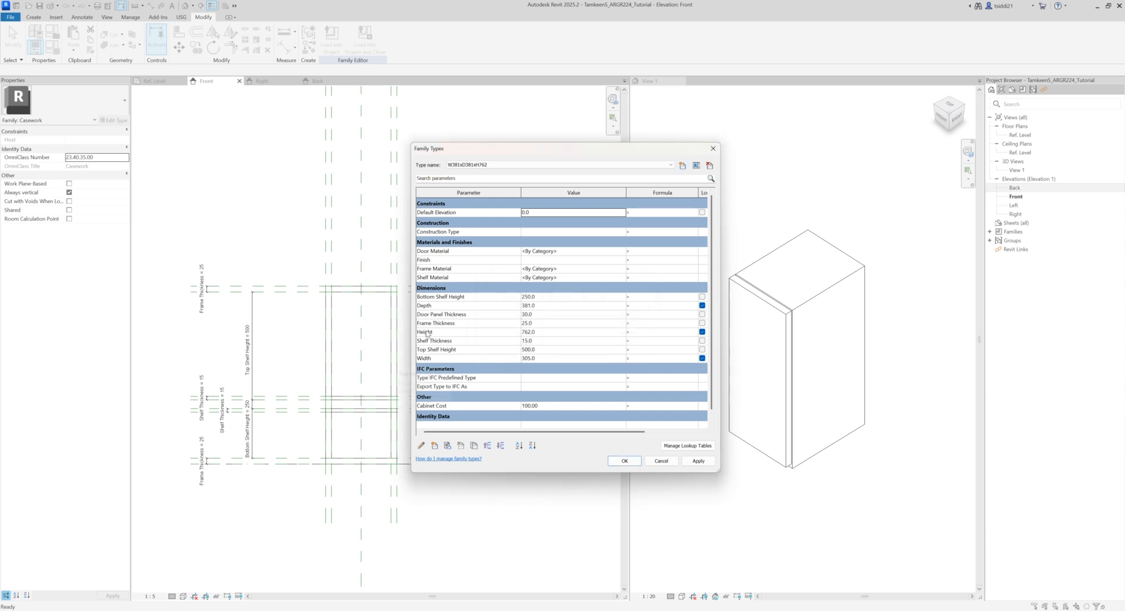
Step: Set the W381xD381xH762 type's Width to 381 and Cabinet Cost to 200, and apply the changes
left_click(546, 357)
type("381")
left_click(540, 406)
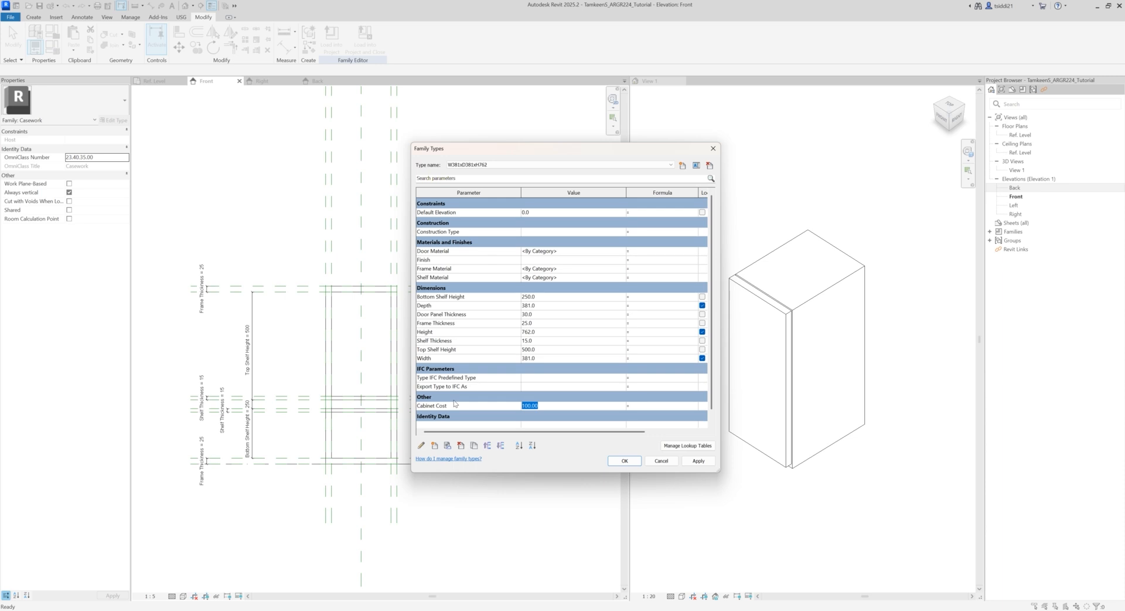
type("2")
left_click(698, 461)
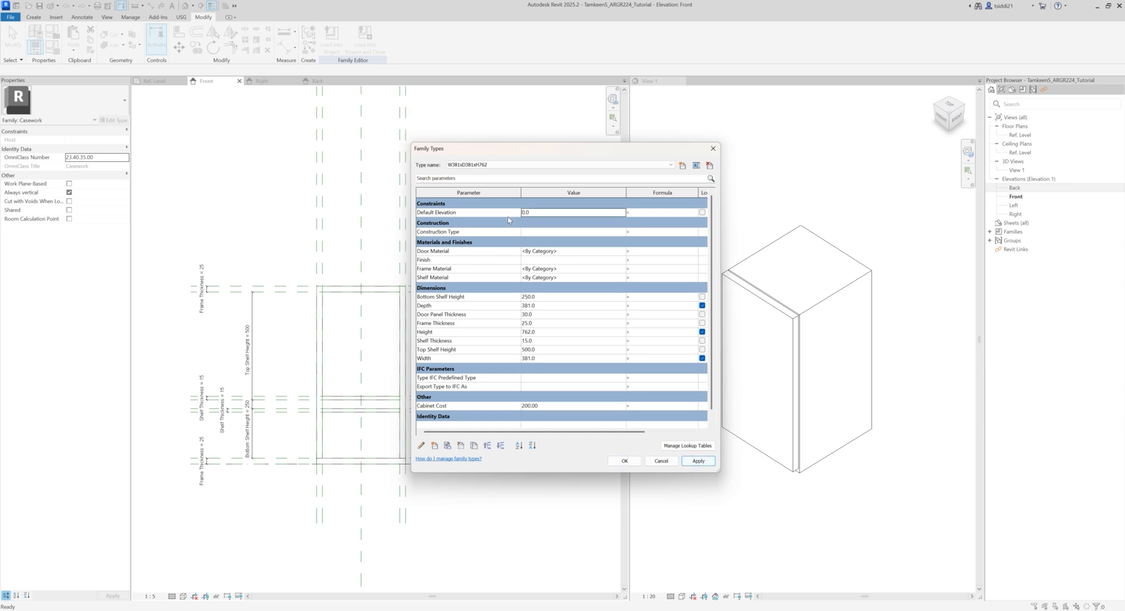
Step: Create a third family type named W458xD381xH762
left_click(683, 165)
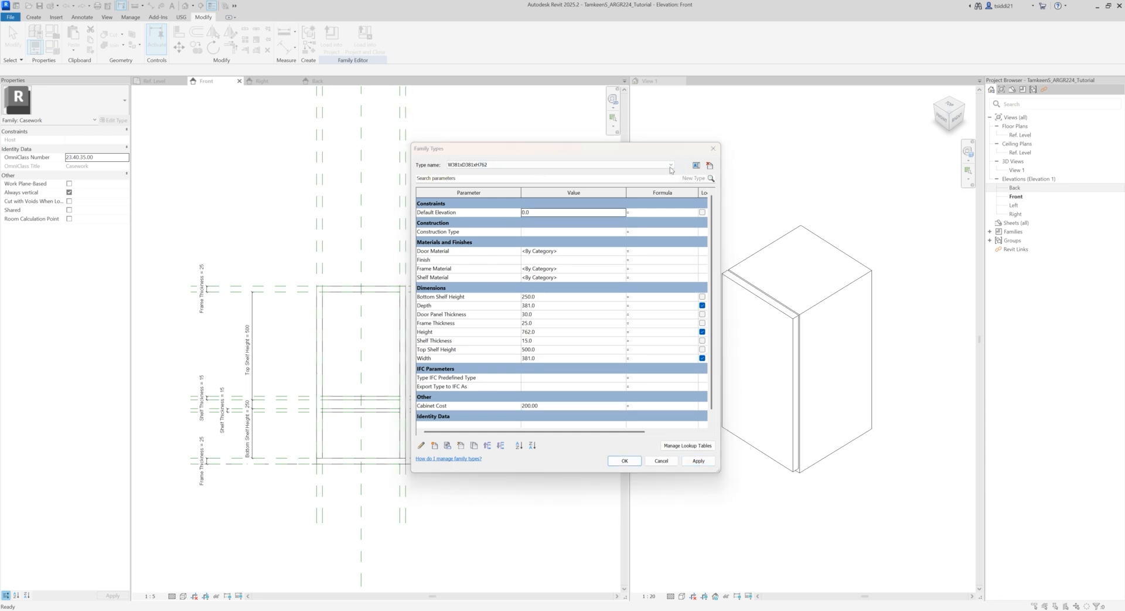
type("W381xD381xH762")
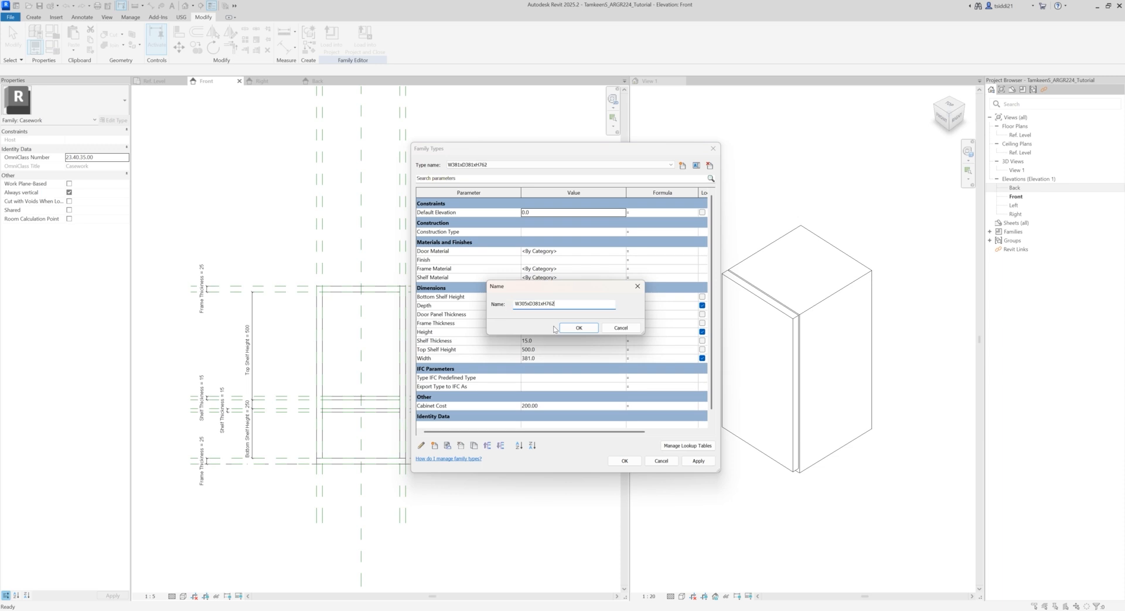
left_click_drag(527, 303, 521, 303)
type("458")
left_click(579, 327)
Step: Set the W458xD381xH762 type's Width to 458 and Cabinet Cost to 300, and apply the changes
left_click(552, 358)
type("4")
left_click(552, 405)
type("3")
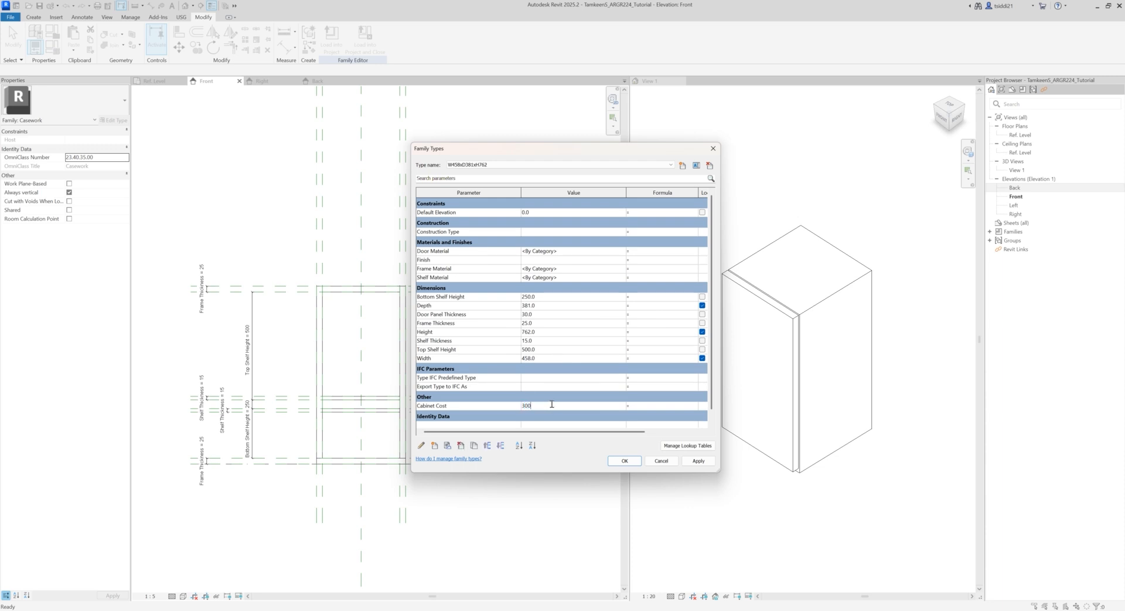
type("00")
left_click(698, 461)
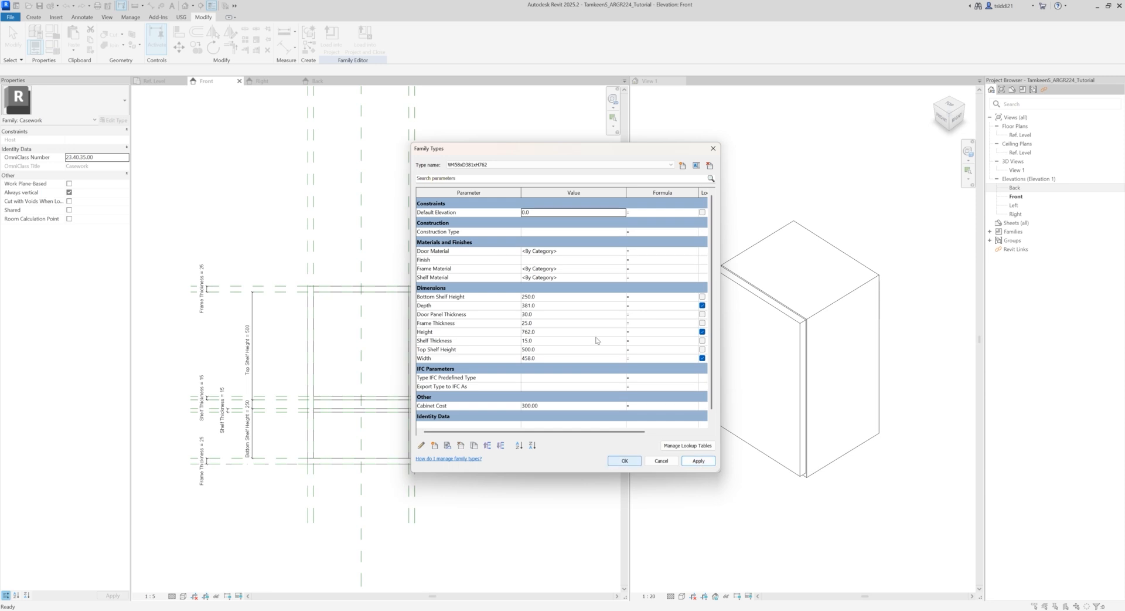
Step: Create a fourth family type named W534xD381xH762
left_click(683, 165)
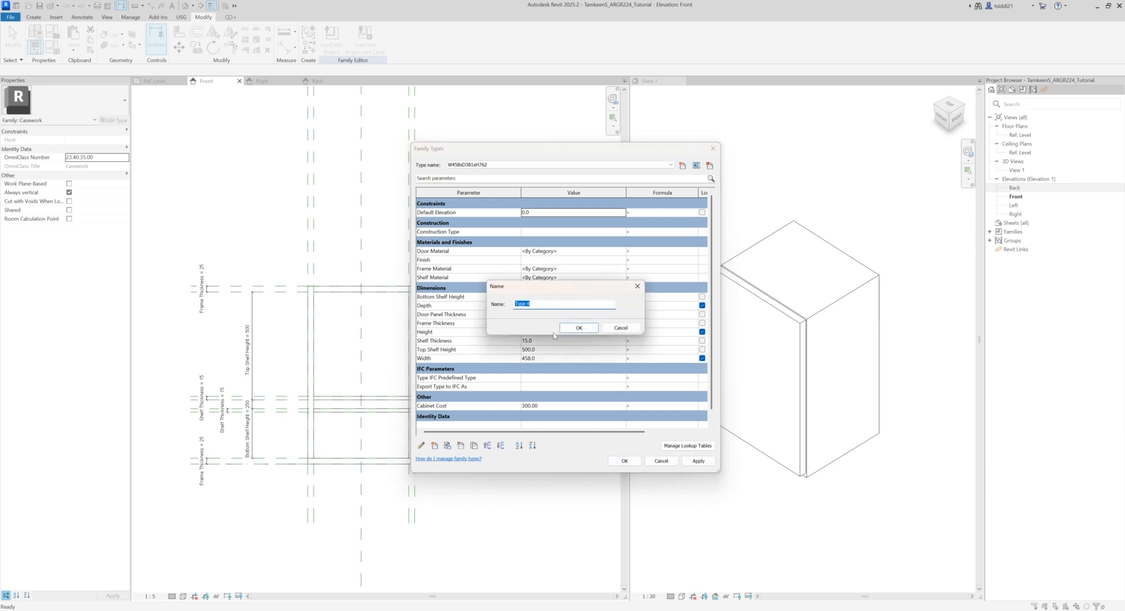
type("W458xD381xH762")
left_click_drag(529, 304, 519, 304)
type("534")
left_click(583, 331)
Step: Set the W534xD381xH762 type's Width to 534 and Cabinet Cost to 400, and apply the changes
left_click(553, 357)
type("53")
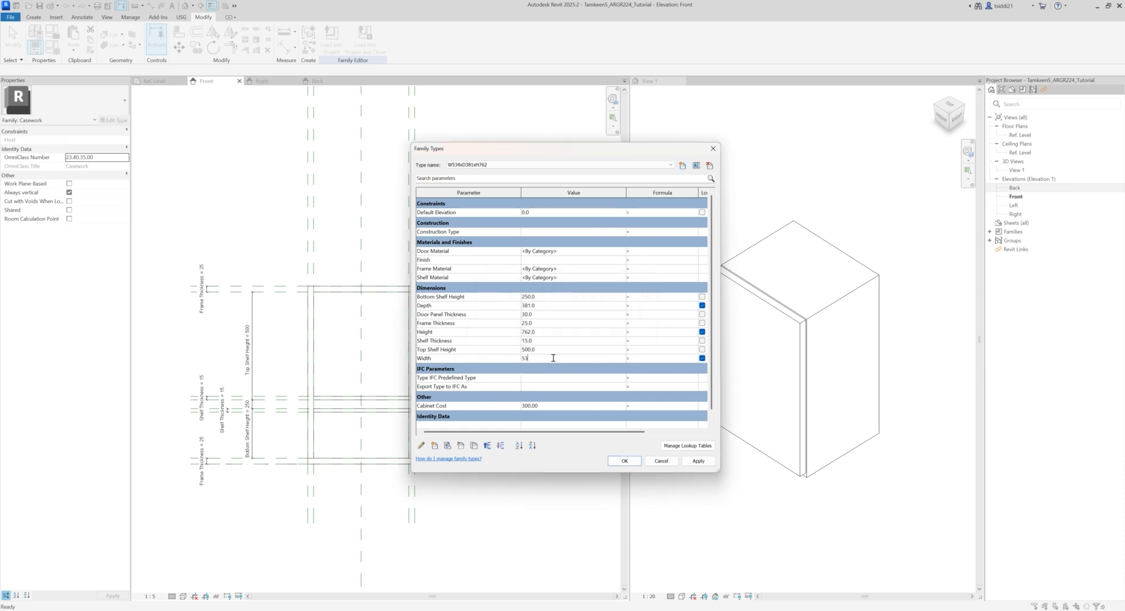
left_click(556, 405)
type("400")
left_click(698, 461)
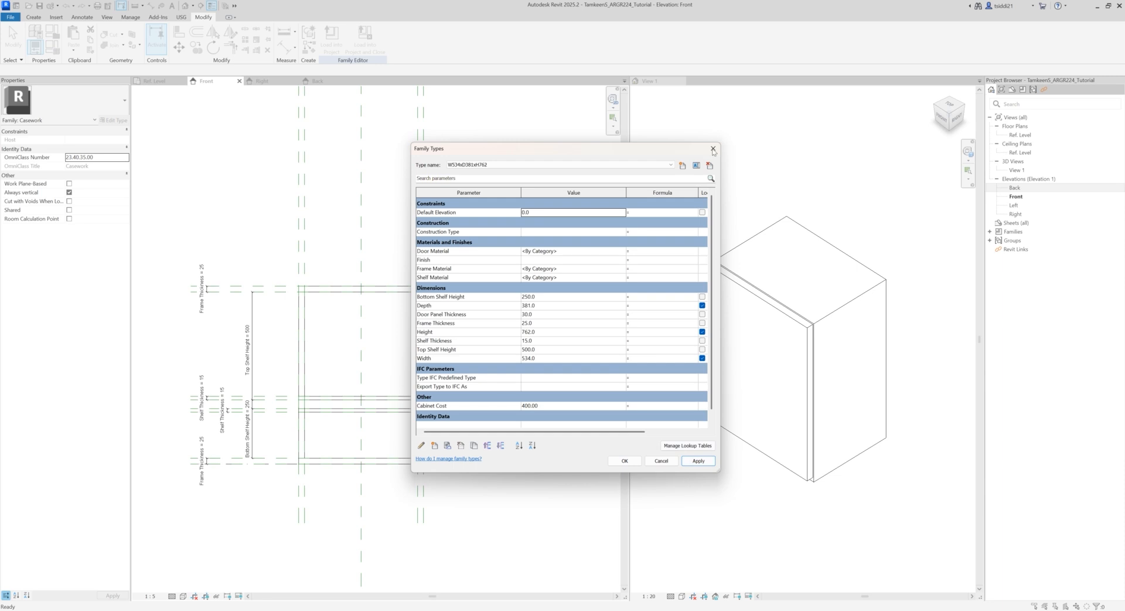
Step: Create a fifth family type named W610xD381xH762
left_click(684, 167)
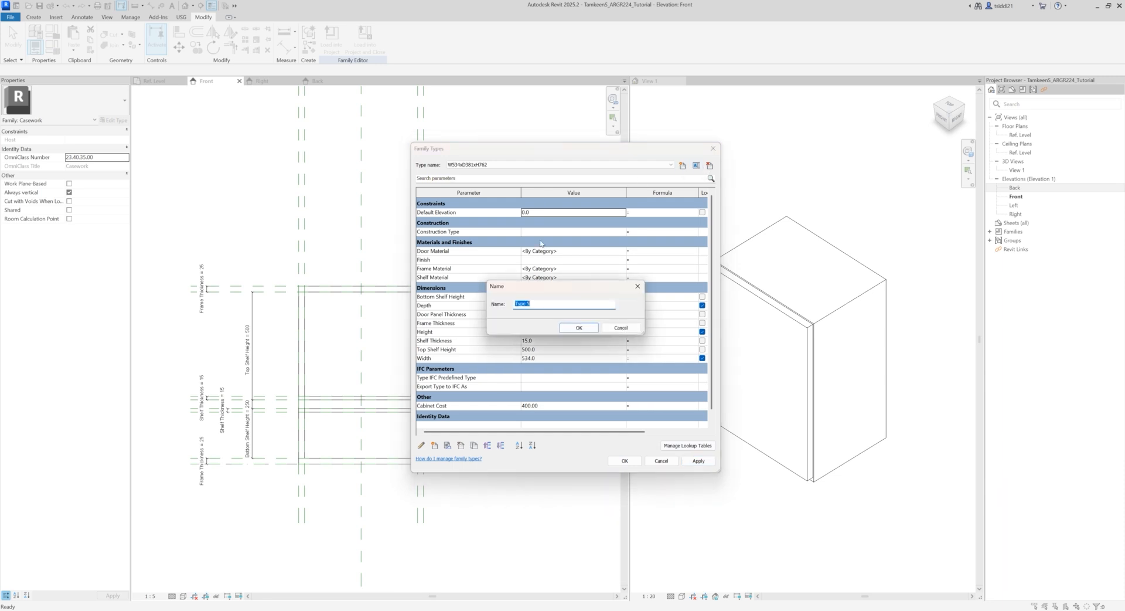
key("ctrl+v")
left_click_drag(527, 304, 518, 305)
type("610")
left_click(579, 328)
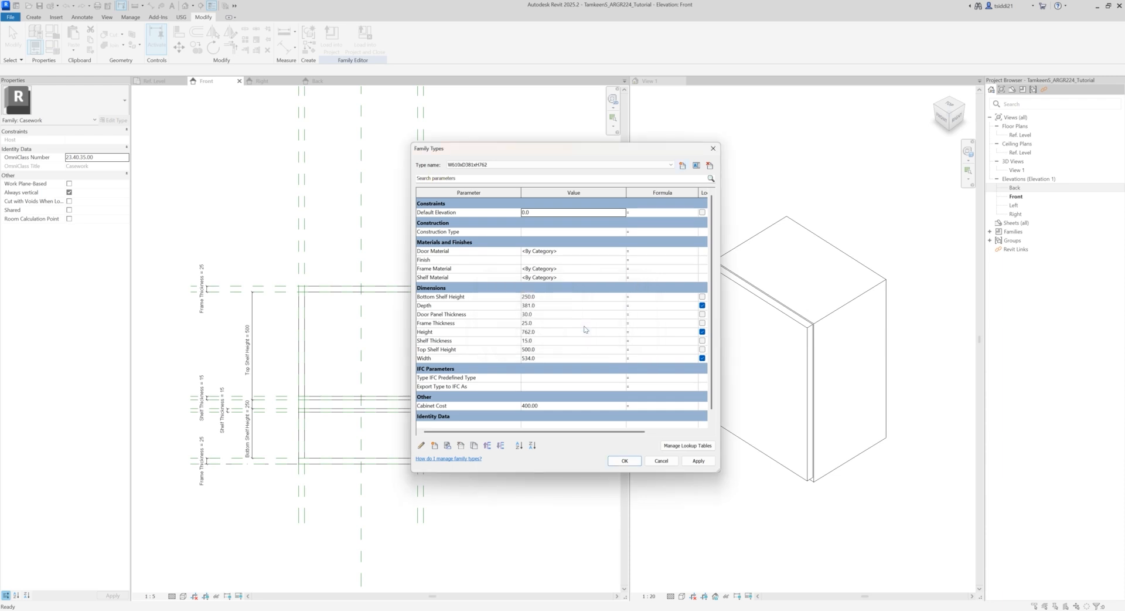
Step: Set the W610xD381xH762 type's Width to 610 and Cabinet Cost to 500, and accept the changes
left_click(531, 359)
type("610")
left_click(547, 405)
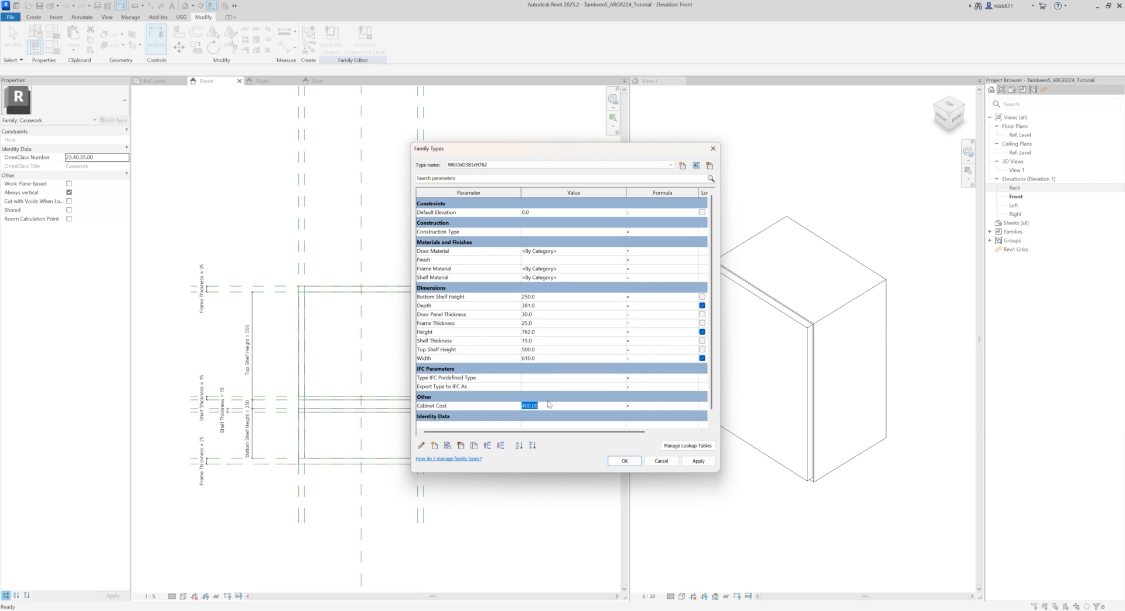
type("500")
left_click(698, 461)
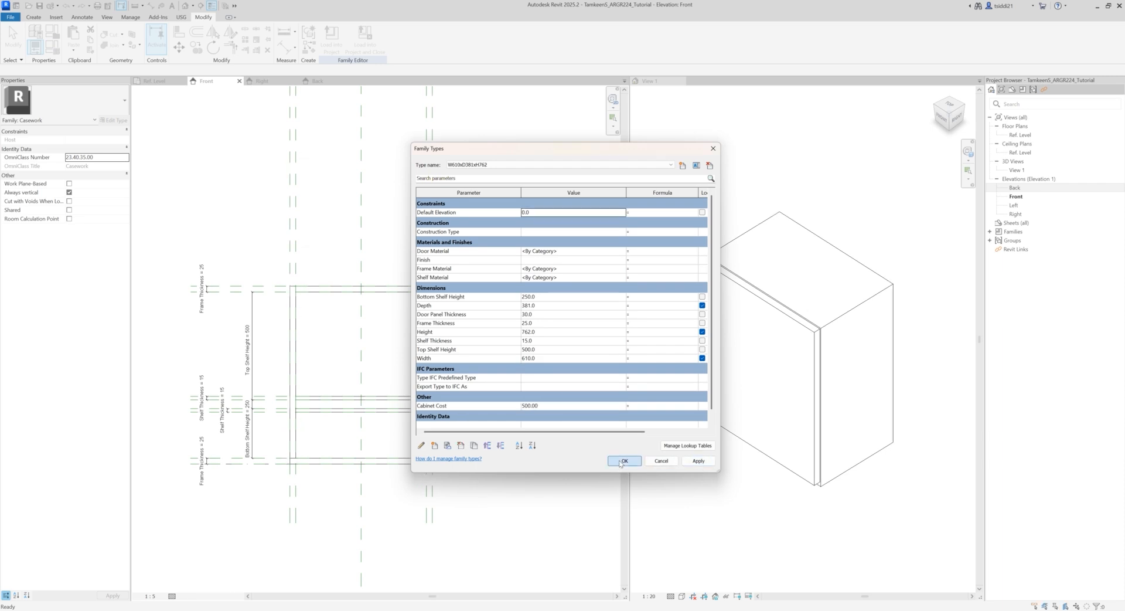
left_click(618, 463)
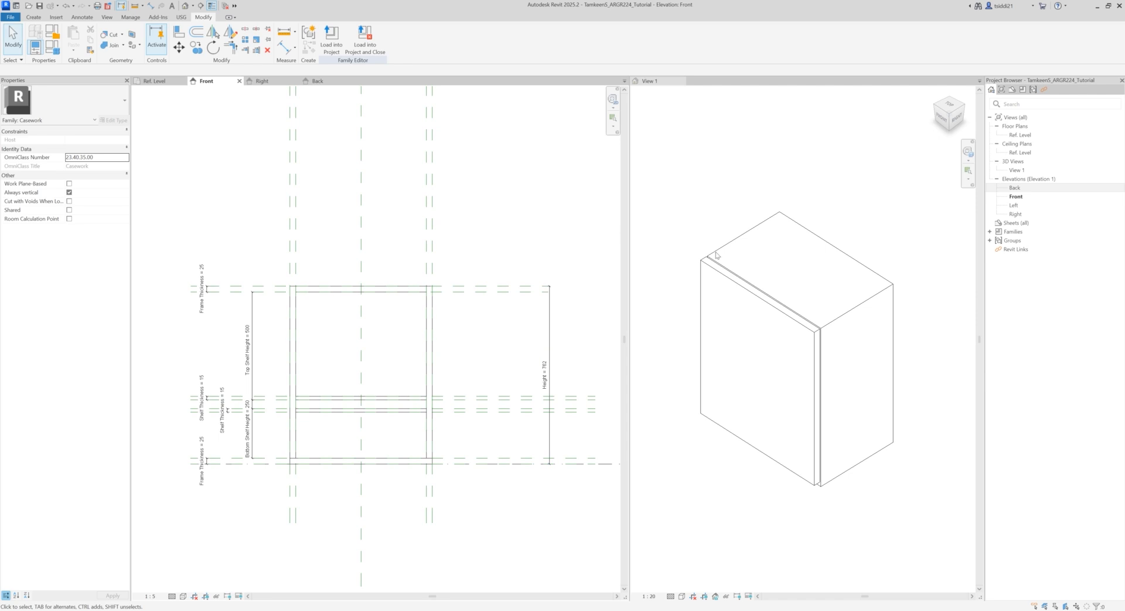
Step: Change the door panel extrusion on the cabinet's front from solid to void and deselect it
middle_click_drag(534, 223, 521, 115)
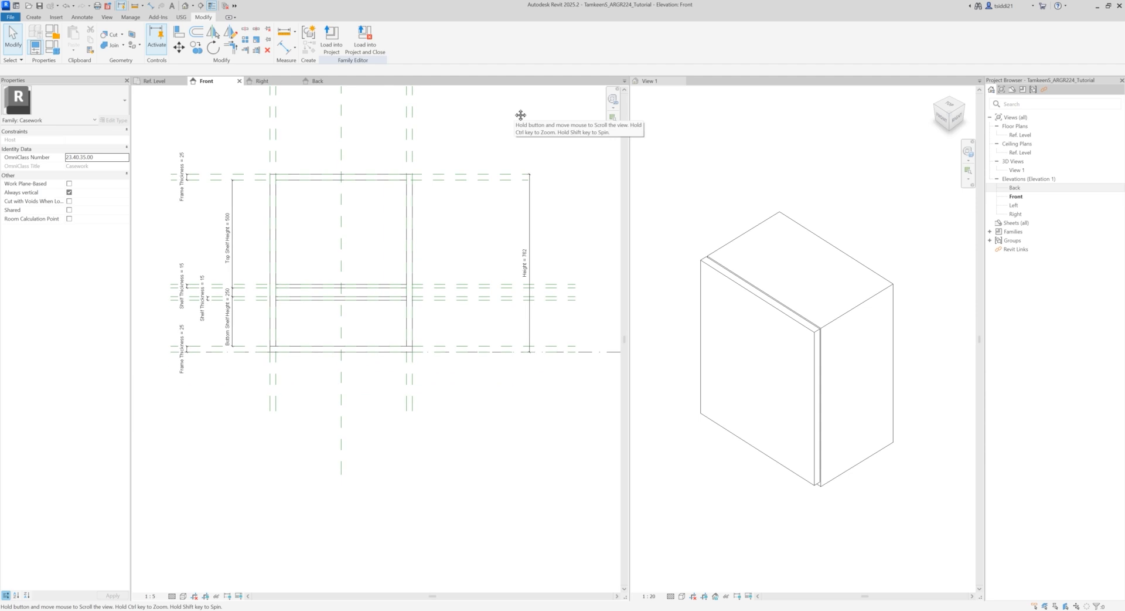
mouse_move(521, 397)
middle_mouse_down()
mouse_move(520, 370)
mouse_move(522, 385)
middle_mouse_up()
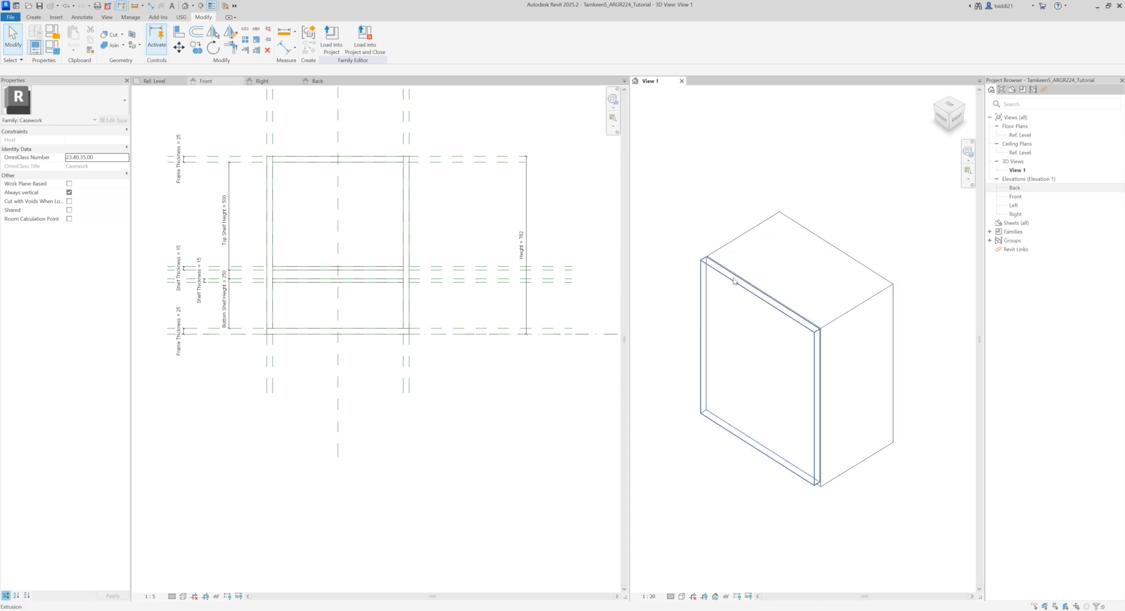
left_click(732, 279)
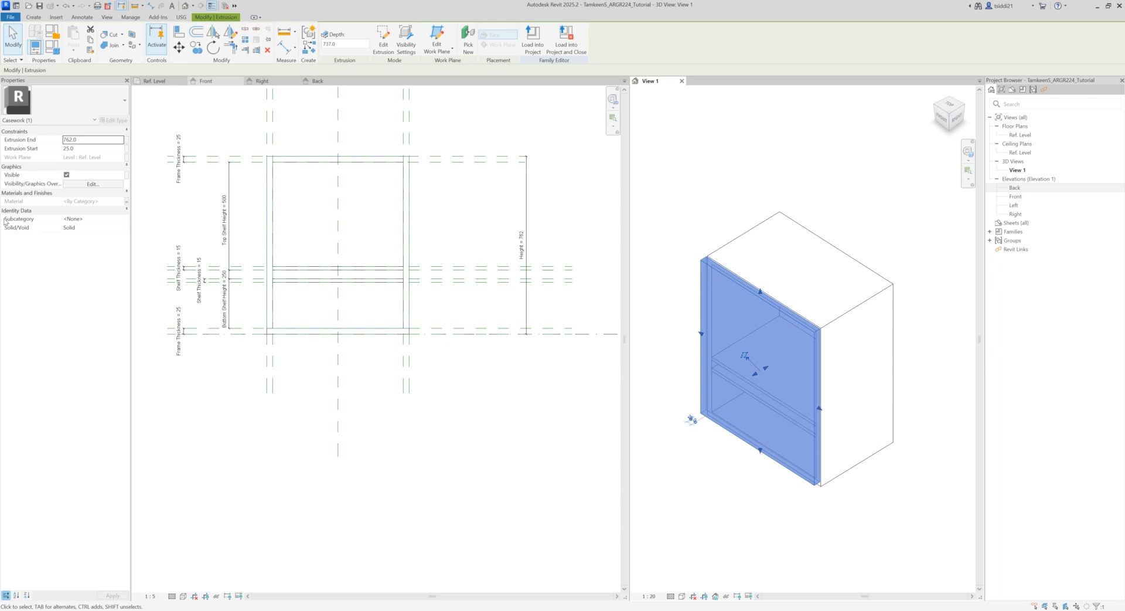
left_click(80, 228)
left_click(80, 229)
left_click(79, 243)
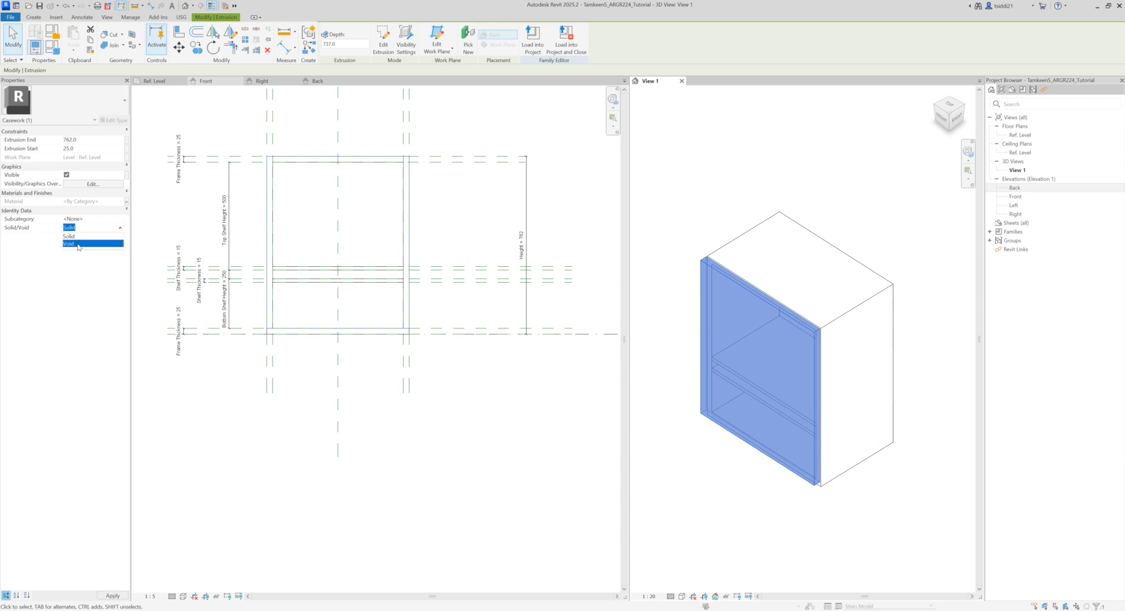
left_click(521, 440)
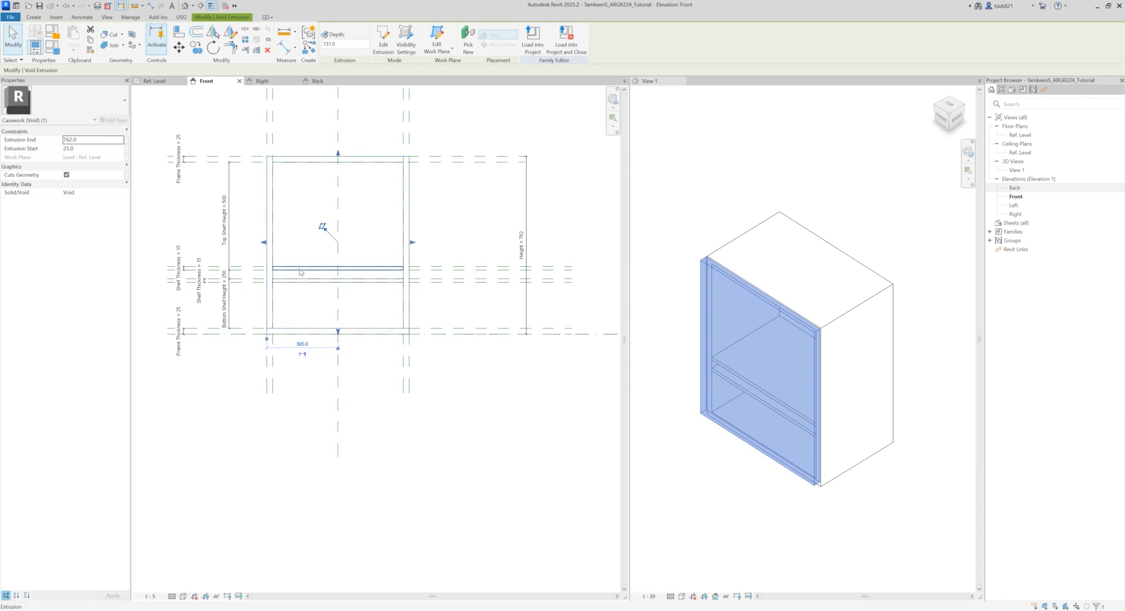
left_click(364, 267)
left_click(502, 383)
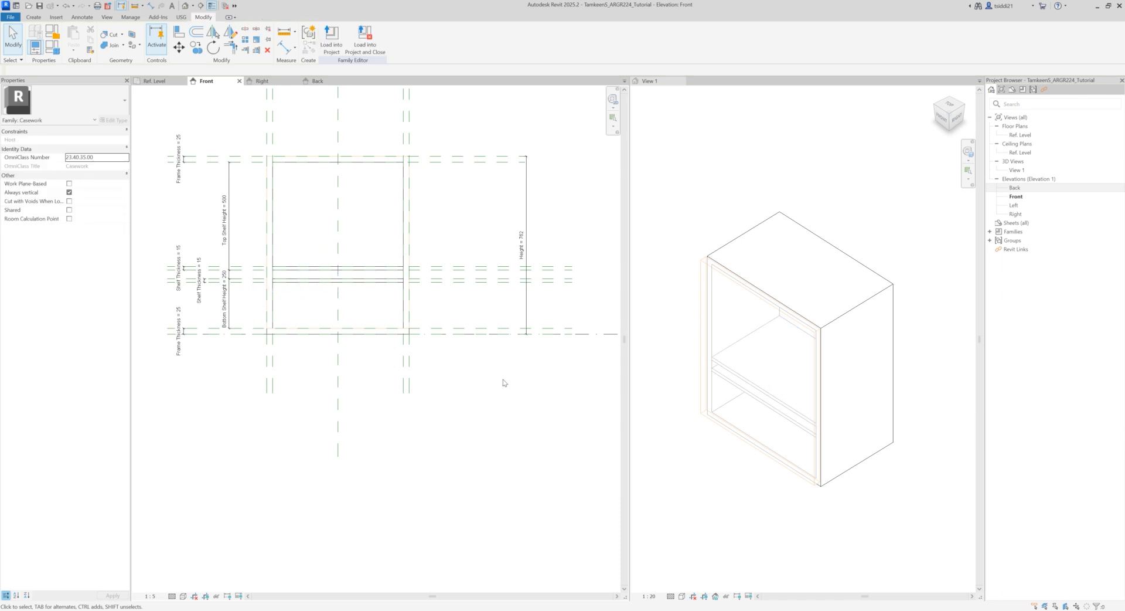
Step: Reopen the family types and make W305xD381xH762 the current type
left_click(52, 46)
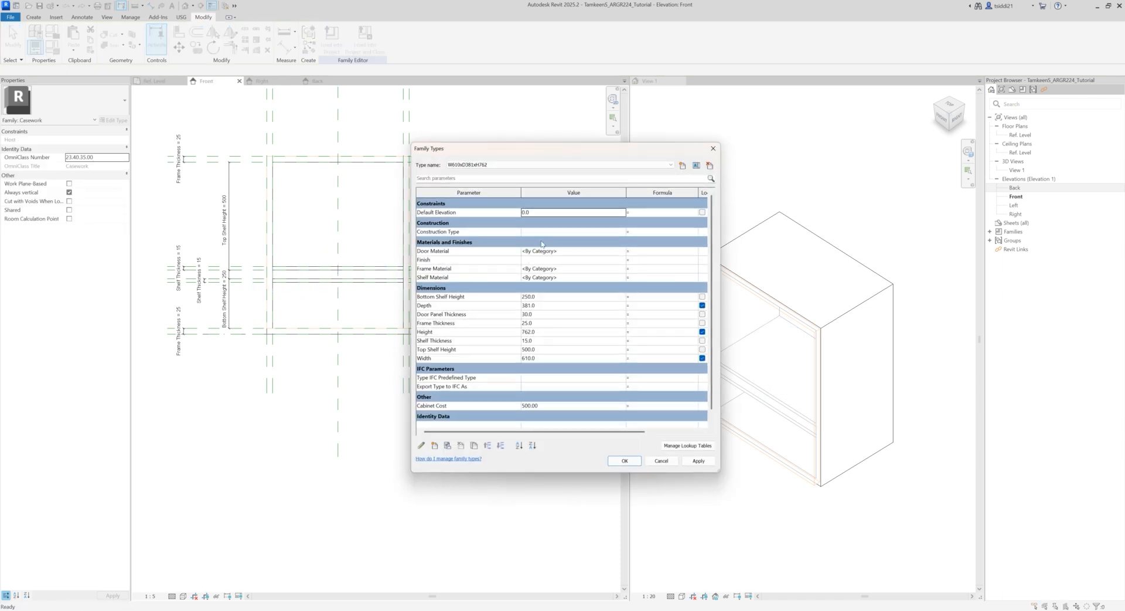
left_click(516, 165)
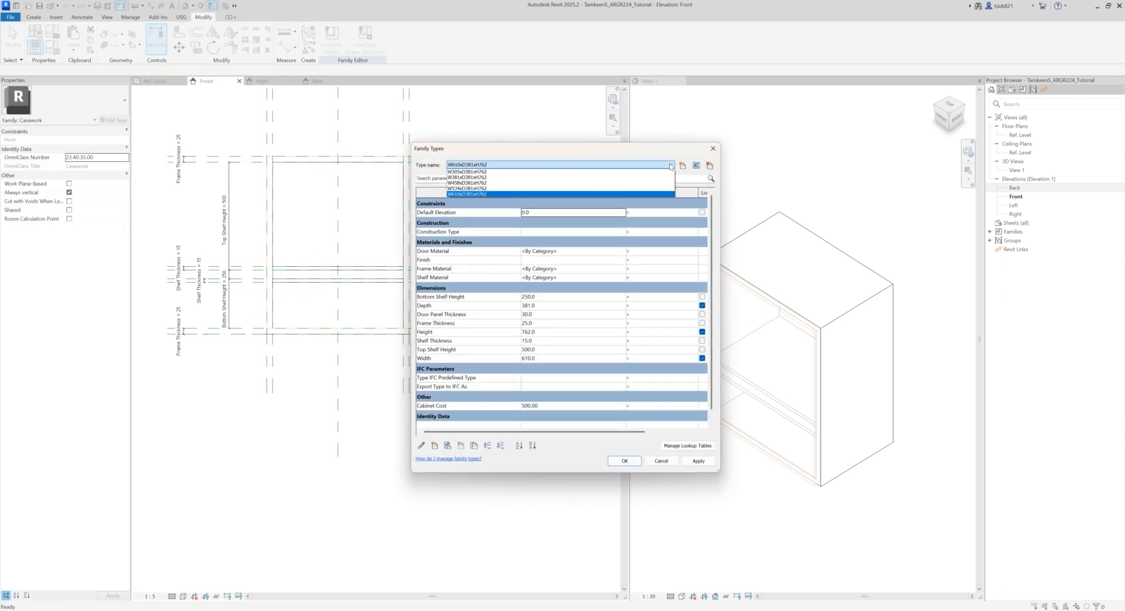
left_click(515, 172)
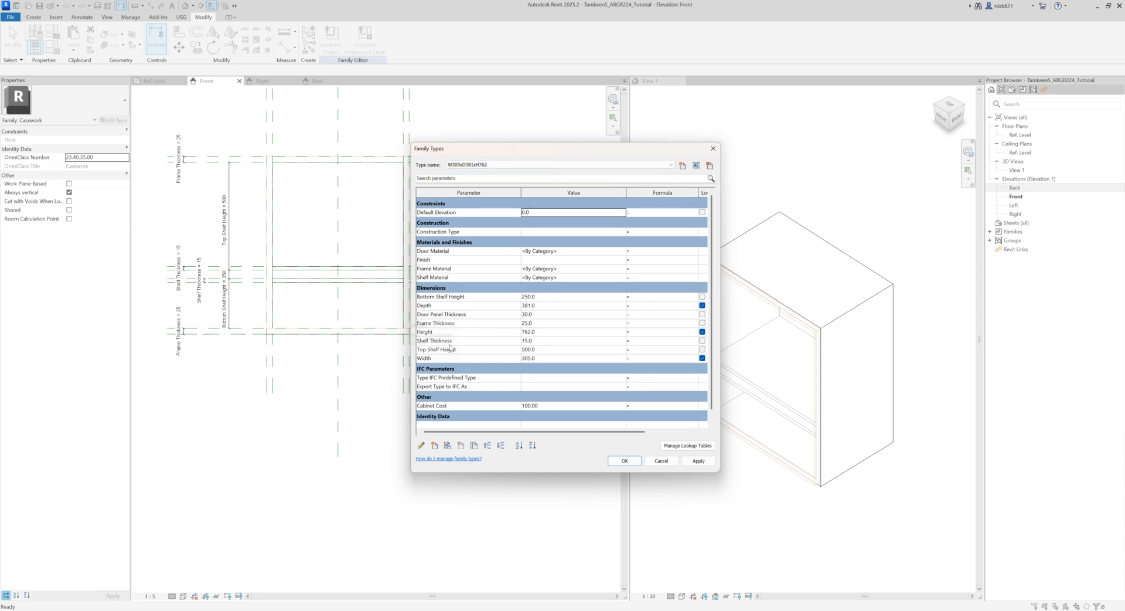
Step: Try Top Shelf Height values of 700 and 300 for the W305xD381xH762 type, applying each one
left_click(545, 349)
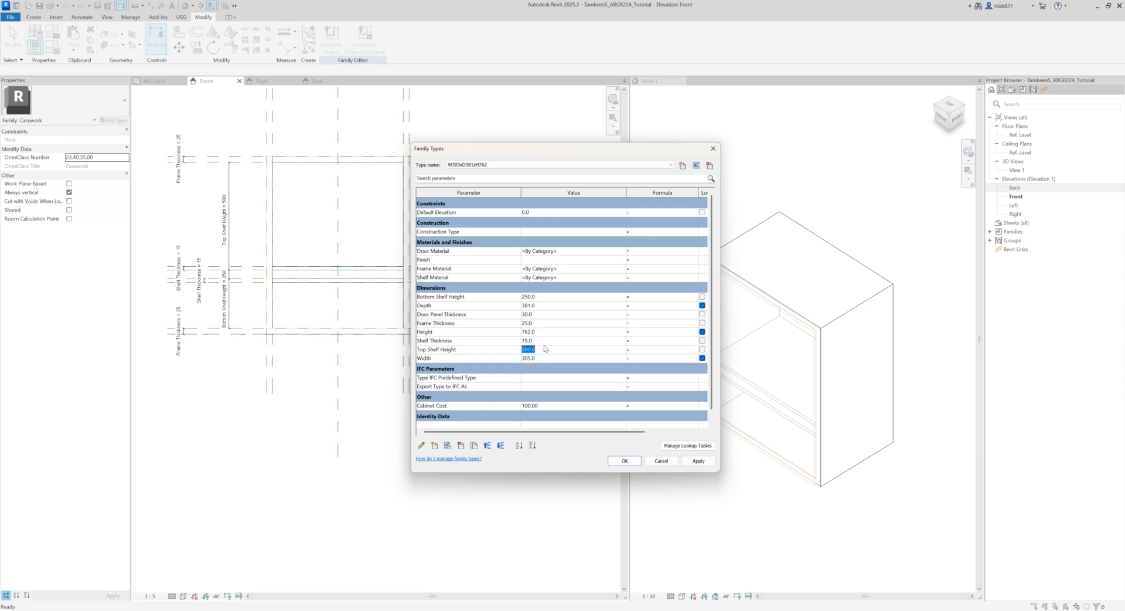
type("700")
left_click(698, 460)
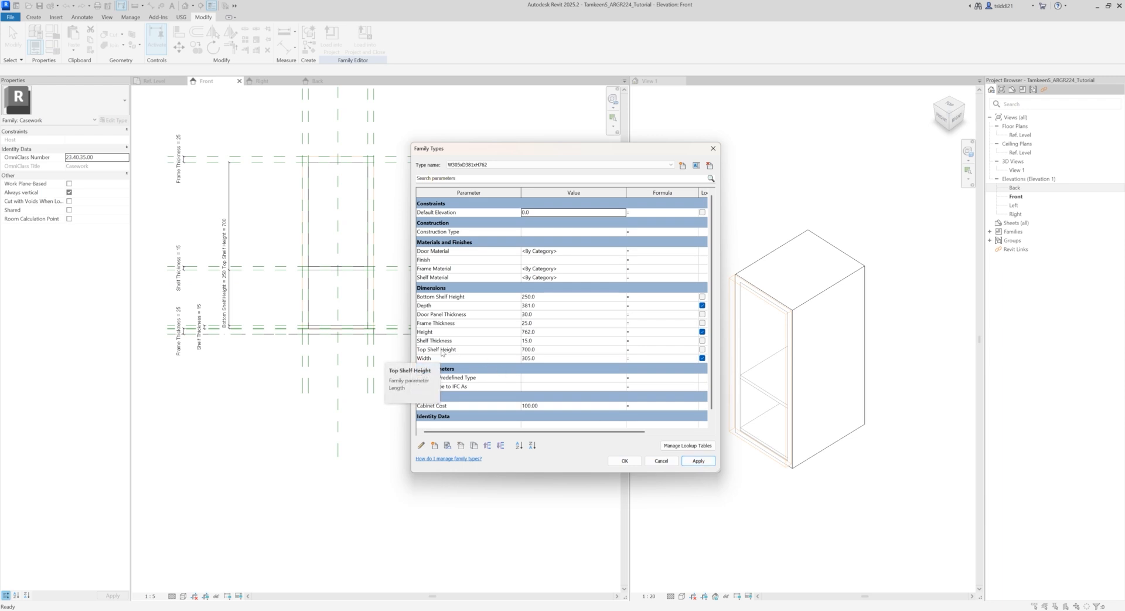
left_click(550, 349)
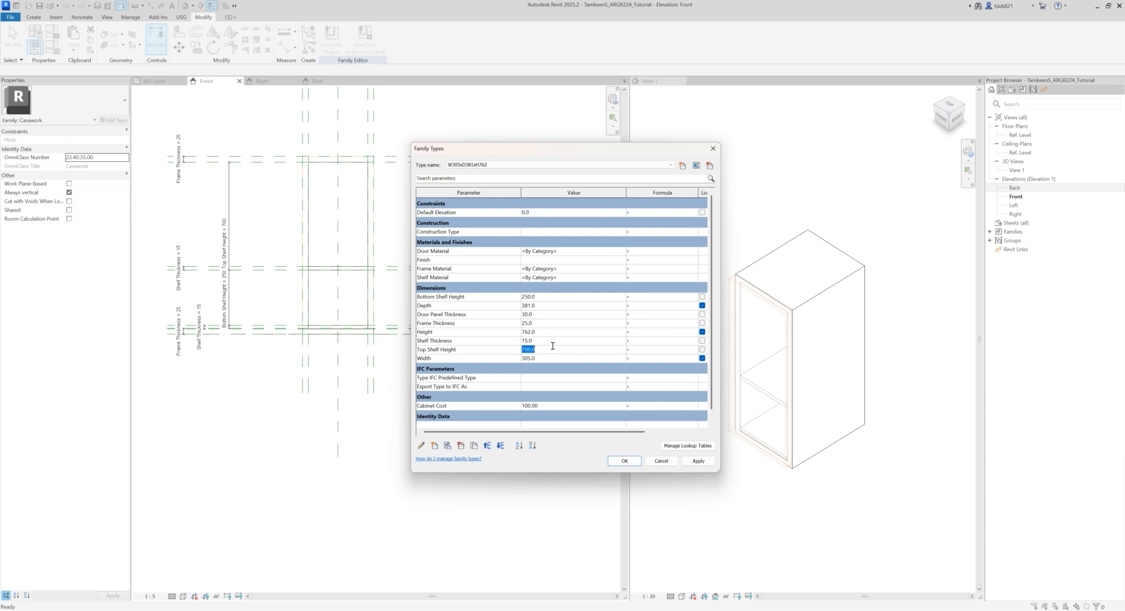
type("300")
left_click(697, 461)
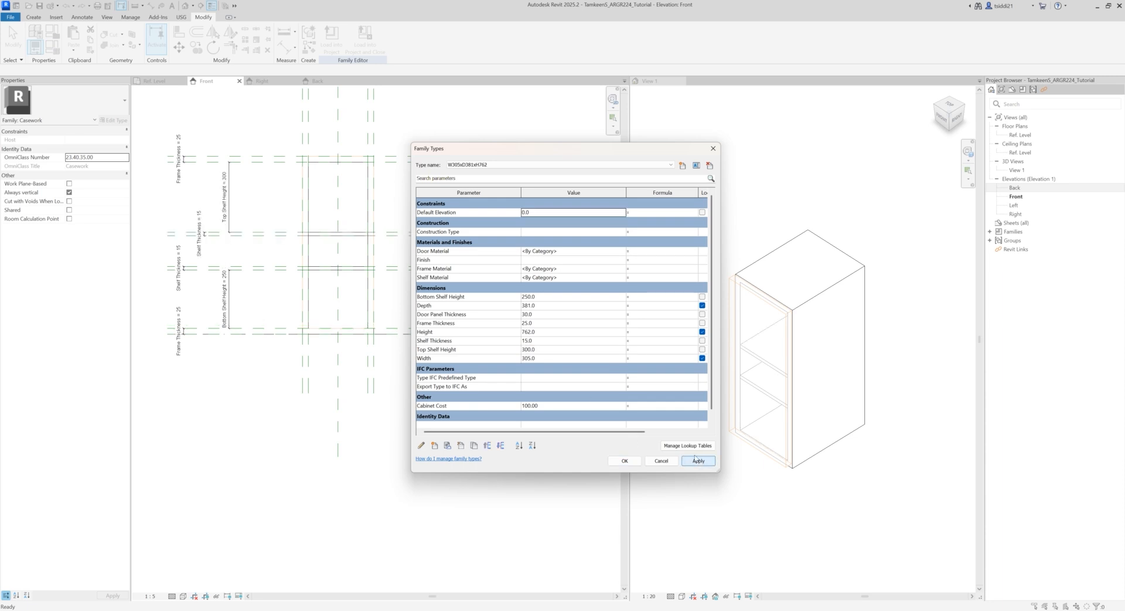
Step: Set the W305xD381xH762 type's Top Shelf Height to 200 and apply the change
left_click(554, 349)
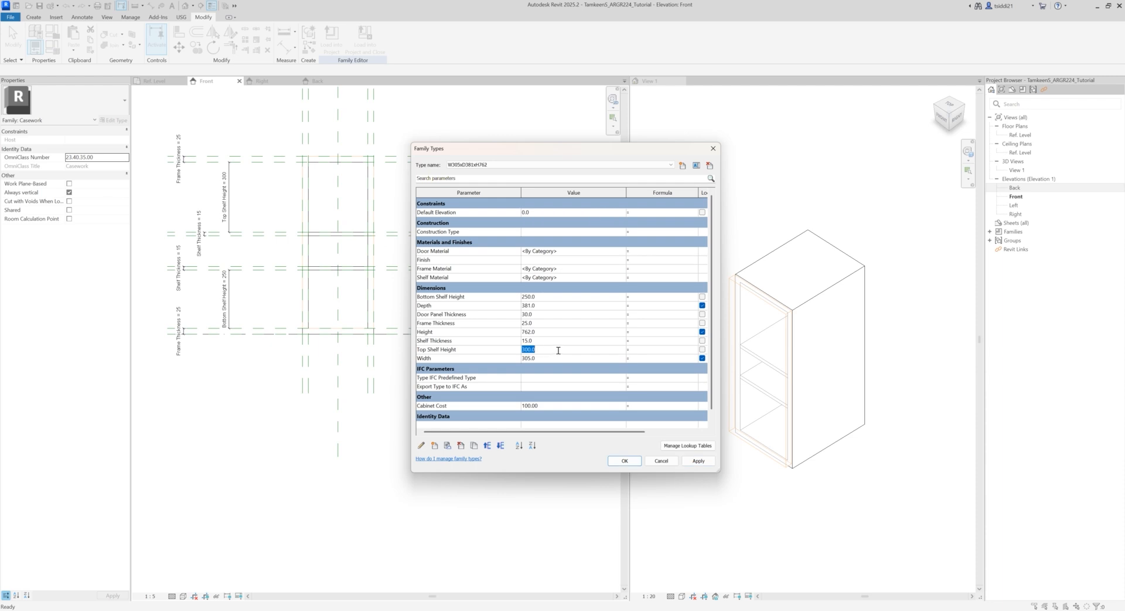
type("200")
left_click(700, 461)
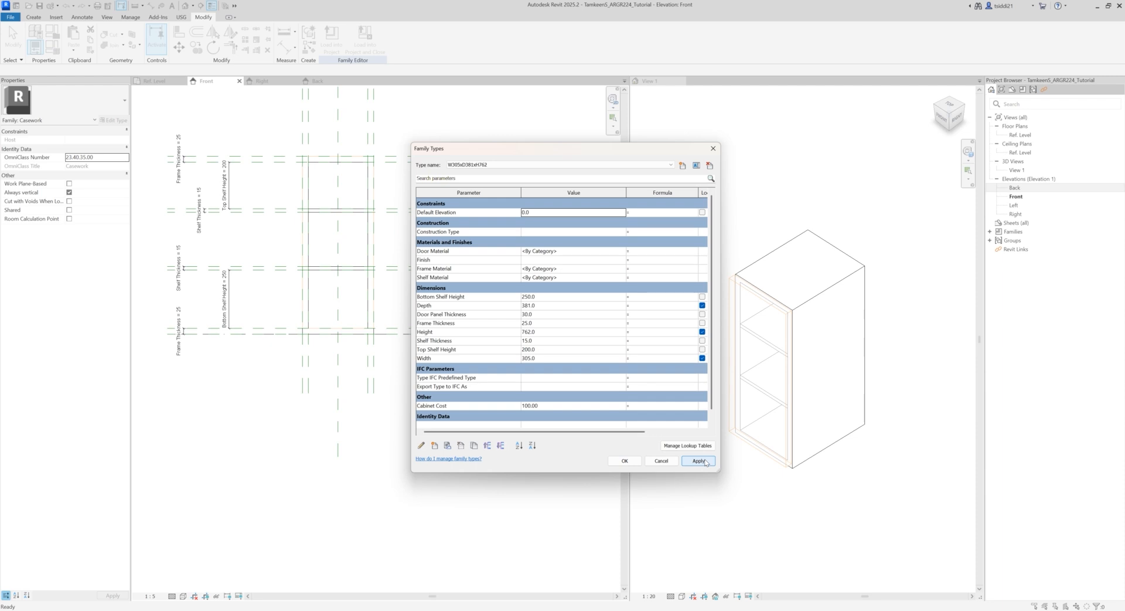
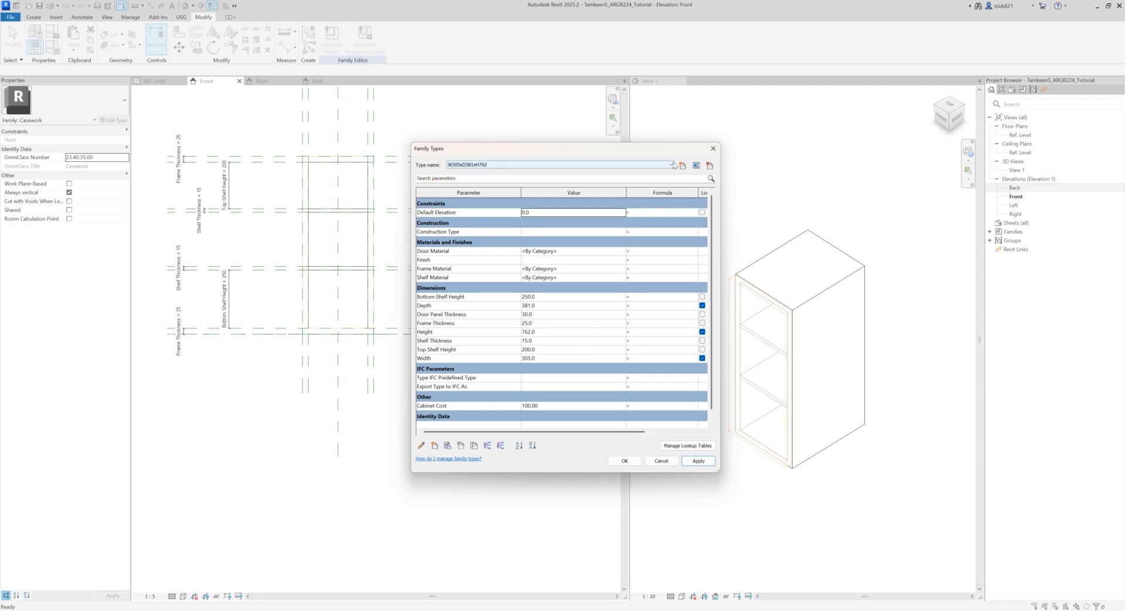
Step: Make W381xD381xH762 the current family type, set its Top Shelf Height to 200 and apply the change
left_click(515, 165)
left_click(513, 176)
left_click(538, 352)
left_click(540, 349)
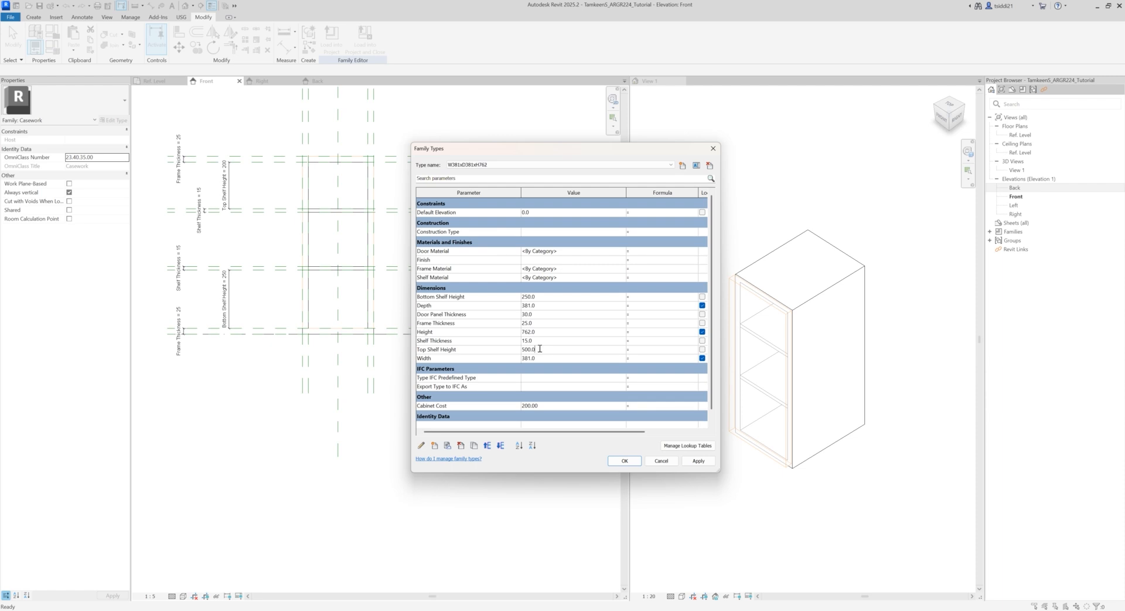
left_click_drag(539, 349, 485, 348)
type("200")
left_click(683, 459)
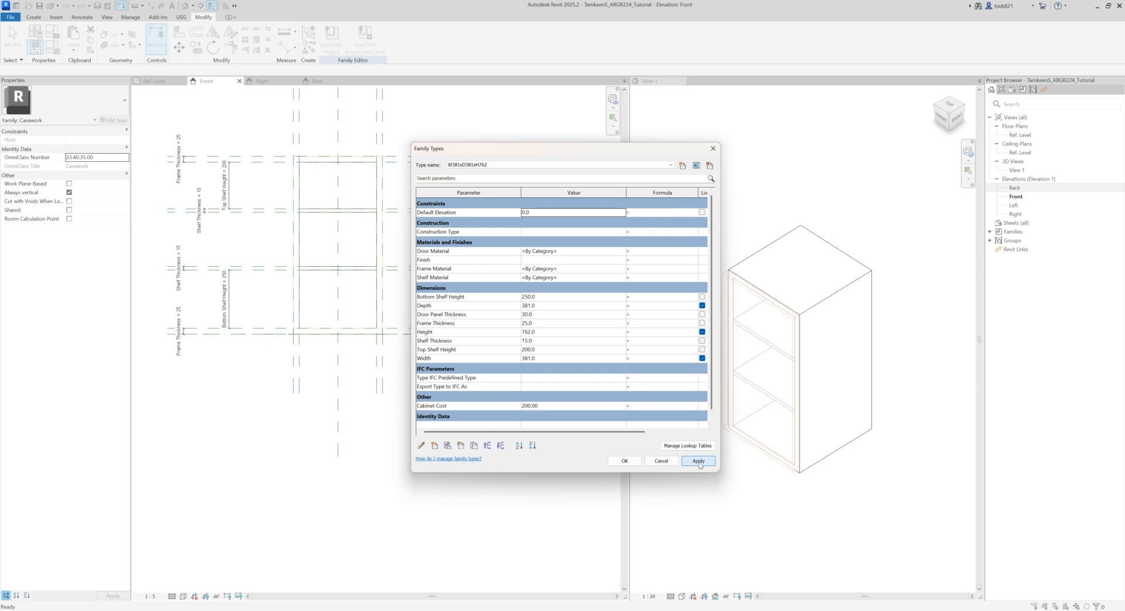
Step: Switch to the W458xD381xH762 type, set its Top Shelf Height to 200 and apply it
left_click(671, 166)
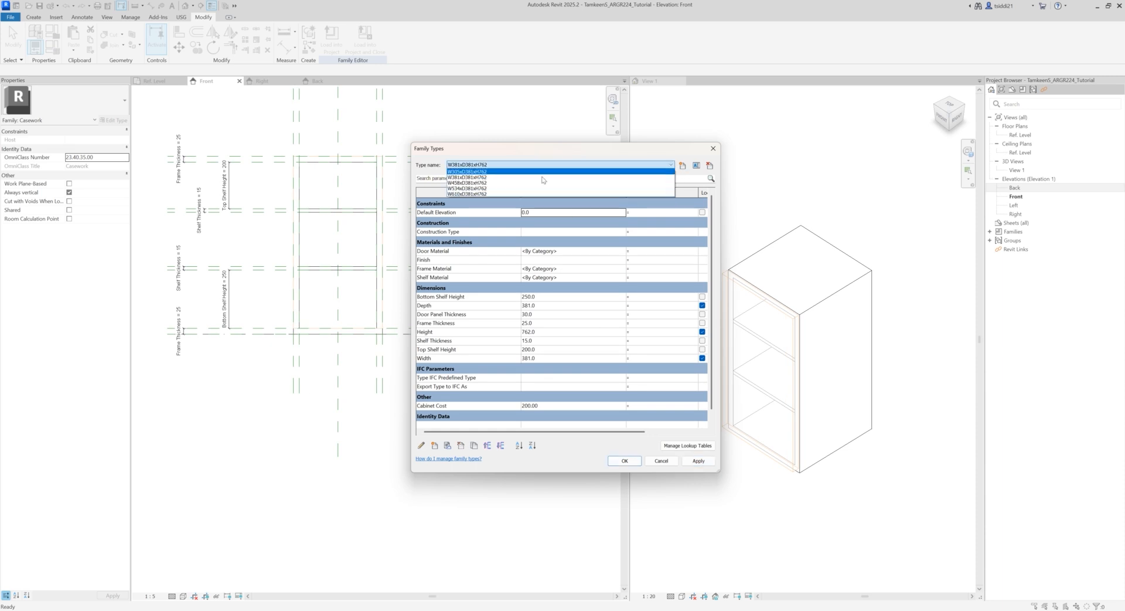
left_click(521, 184)
left_click(545, 348)
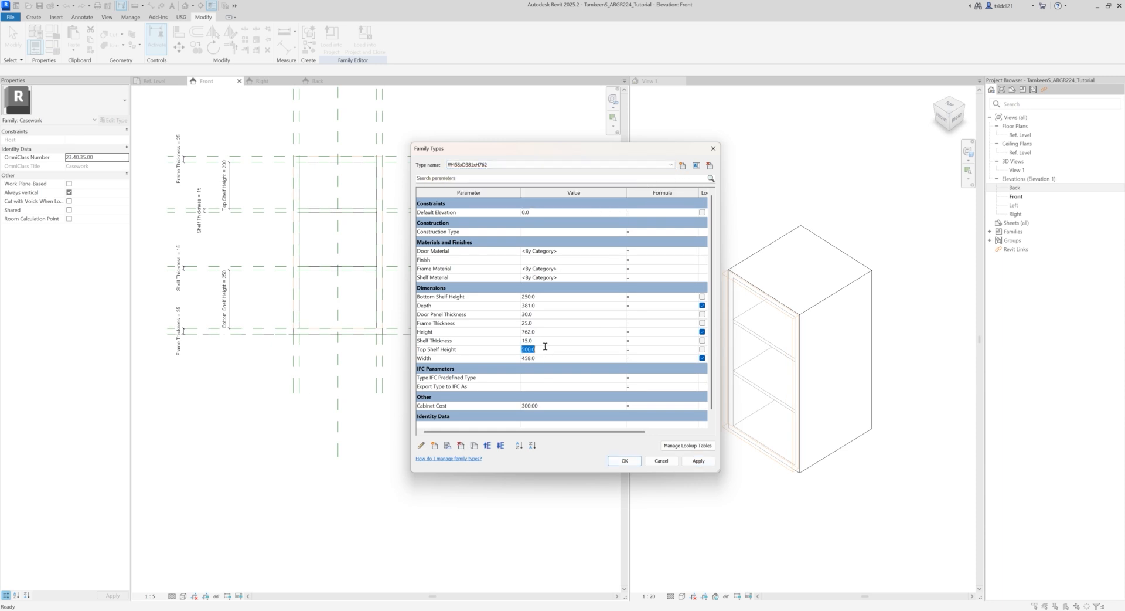
type("200")
left_click(698, 461)
Step: Switch to the W534xD381xH762 type, set its Top Shelf Height to 200 and apply it
left_click(660, 165)
left_click(517, 194)
left_click(541, 349)
type("200")
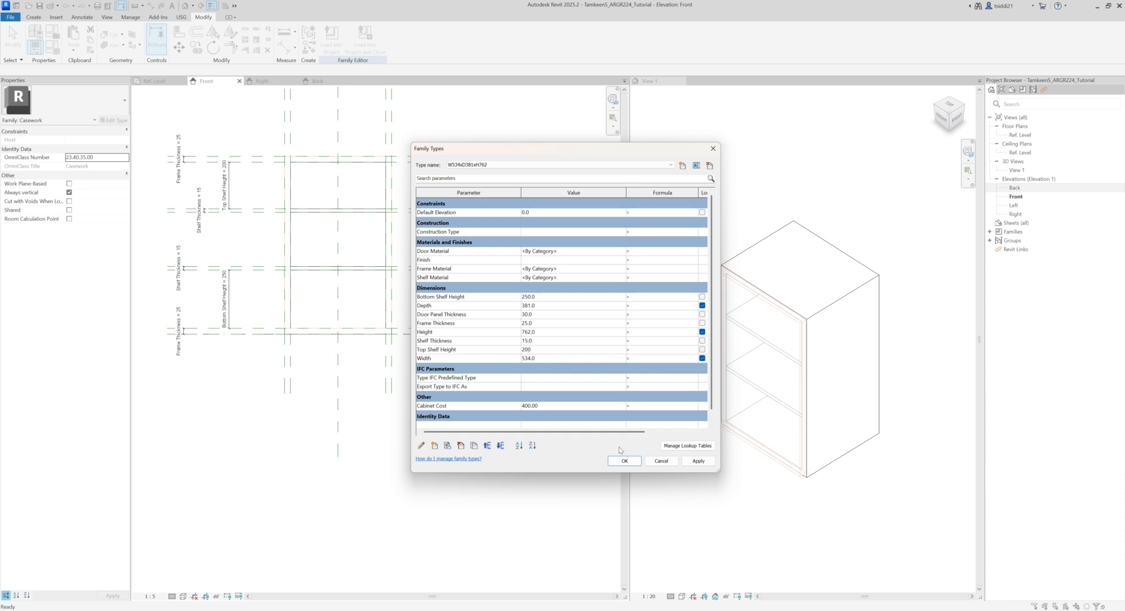
left_click(699, 461)
Step: Set the W610xD381xH762 type's Top Shelf Height to 200, apply it and close the family types
left_click(672, 166)
left_click(592, 191)
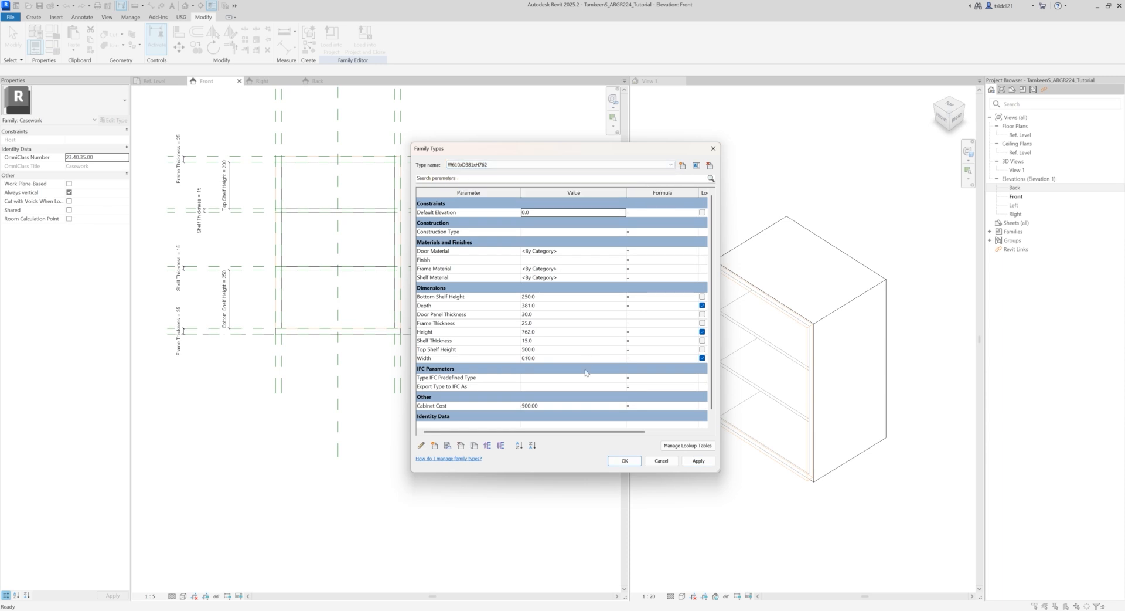
left_click(545, 350)
type("2")
left_click(706, 463)
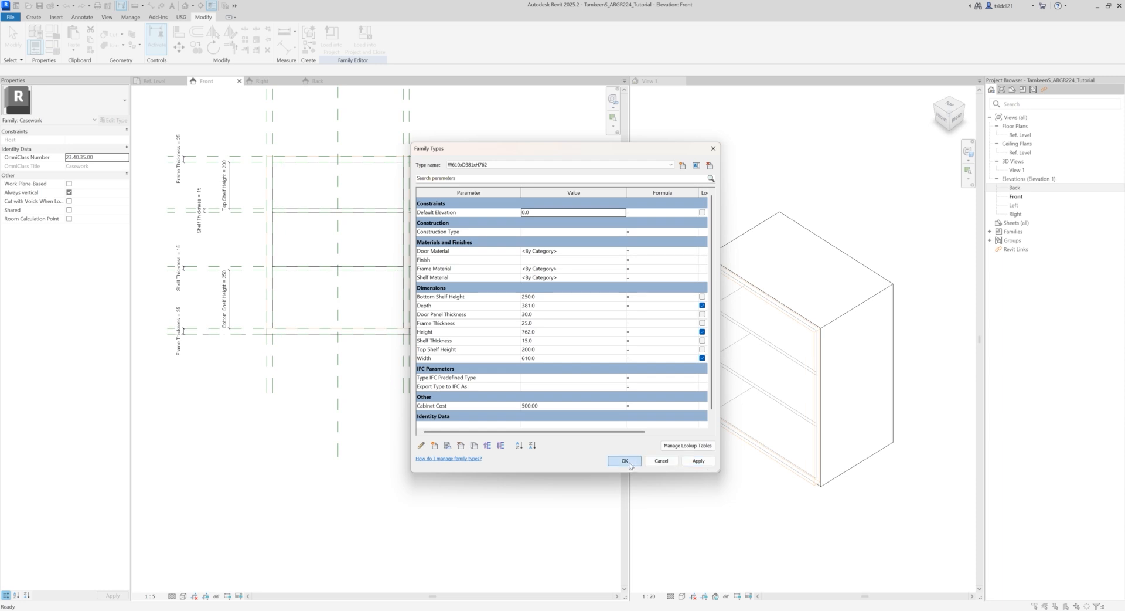
left_click(626, 461)
Step: Change the door panel's void extrusion on the cabinet front back to solid and deselect it
left_click(654, 184)
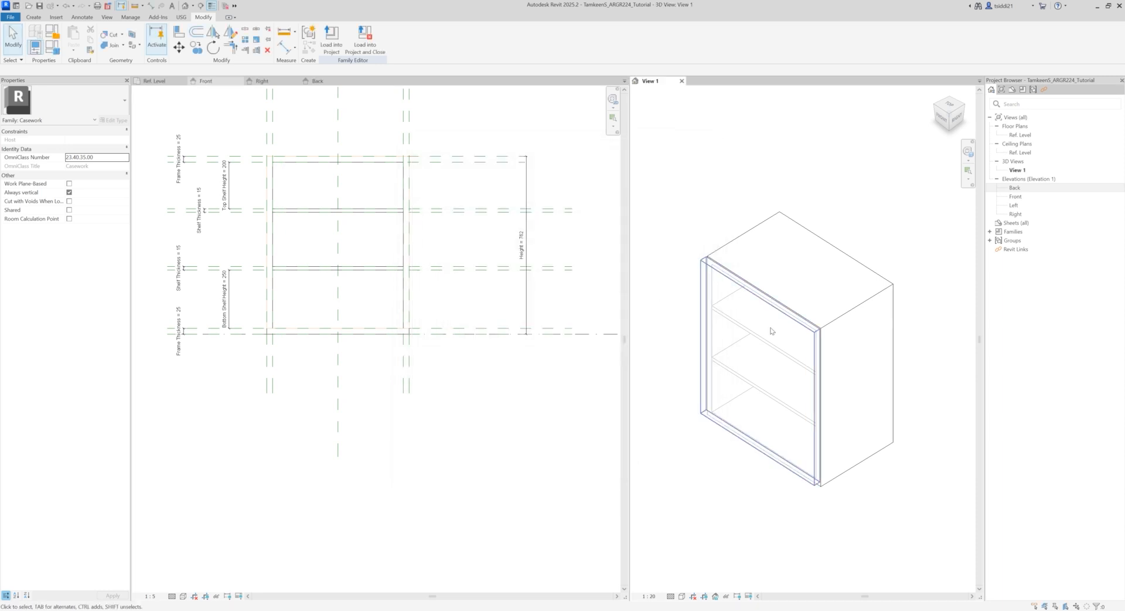
left_click(750, 291)
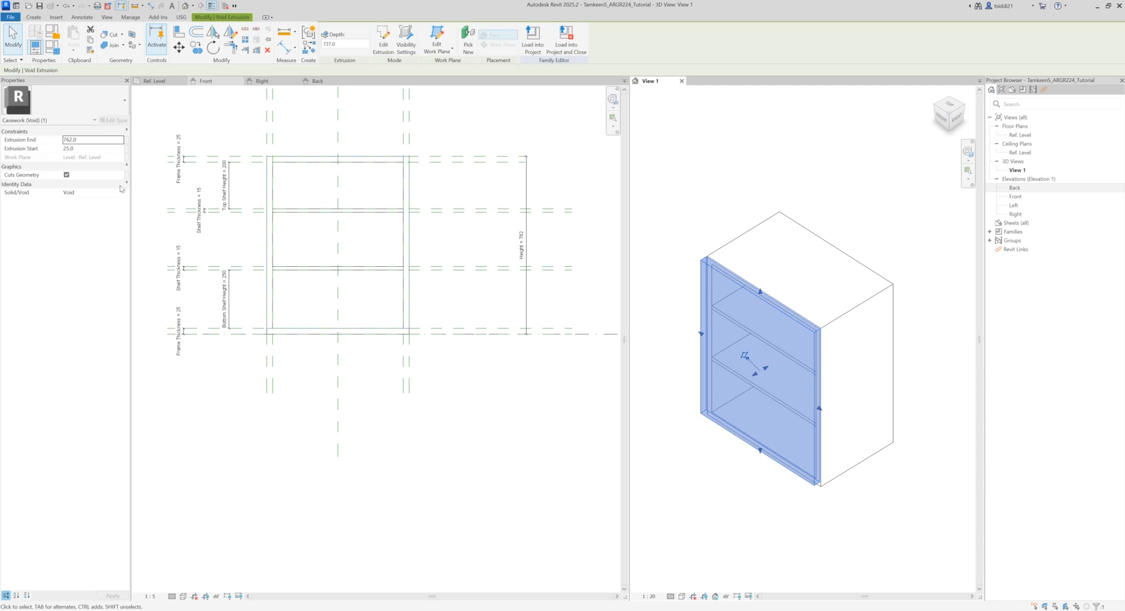
left_click(122, 195)
left_click(82, 201)
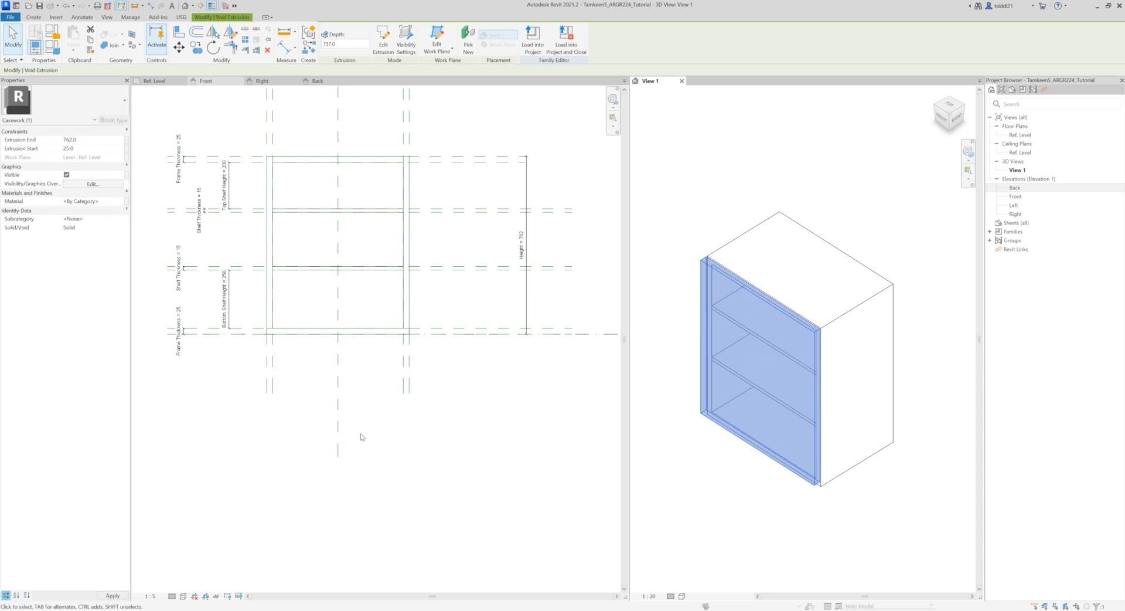
left_click(434, 420)
left_click(434, 422)
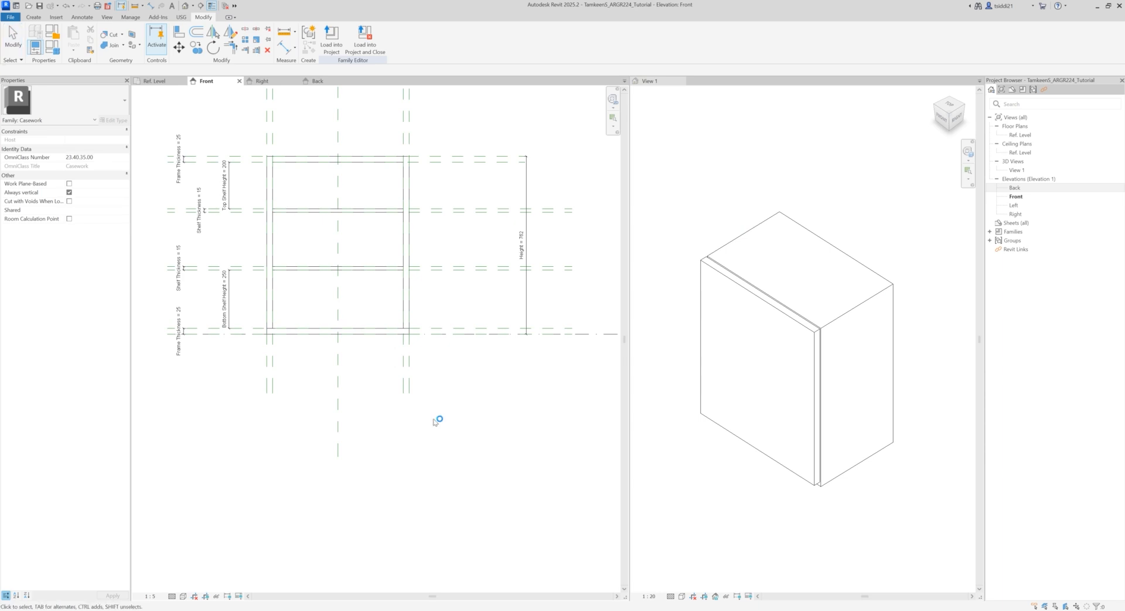
Step: Create a new project for testing the cabinet family
middle_click_drag(433, 368, 440, 440)
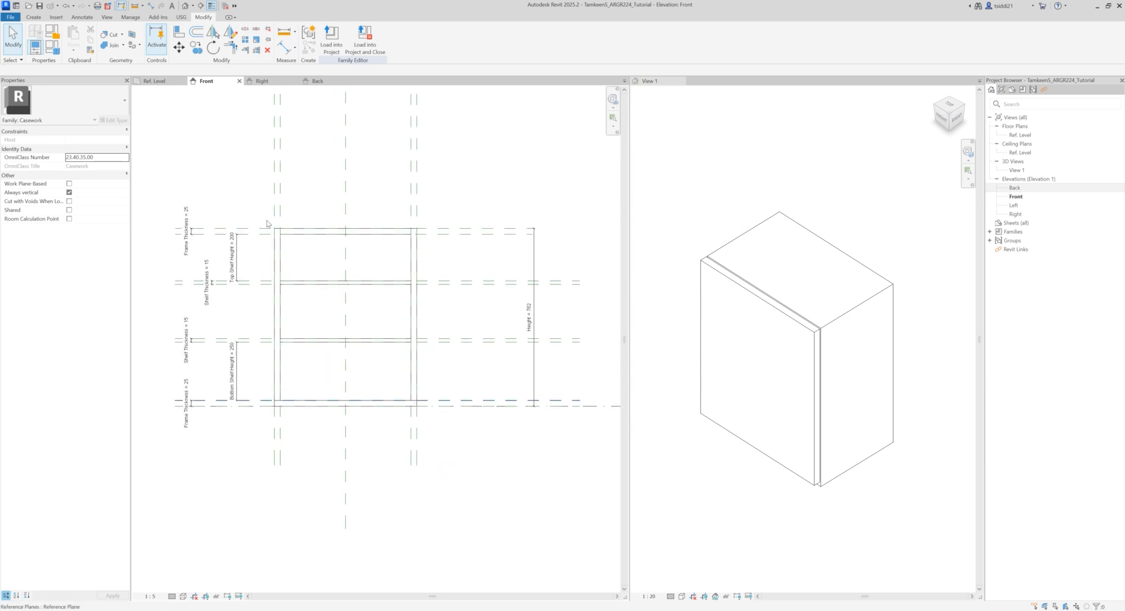
left_click(9, 17)
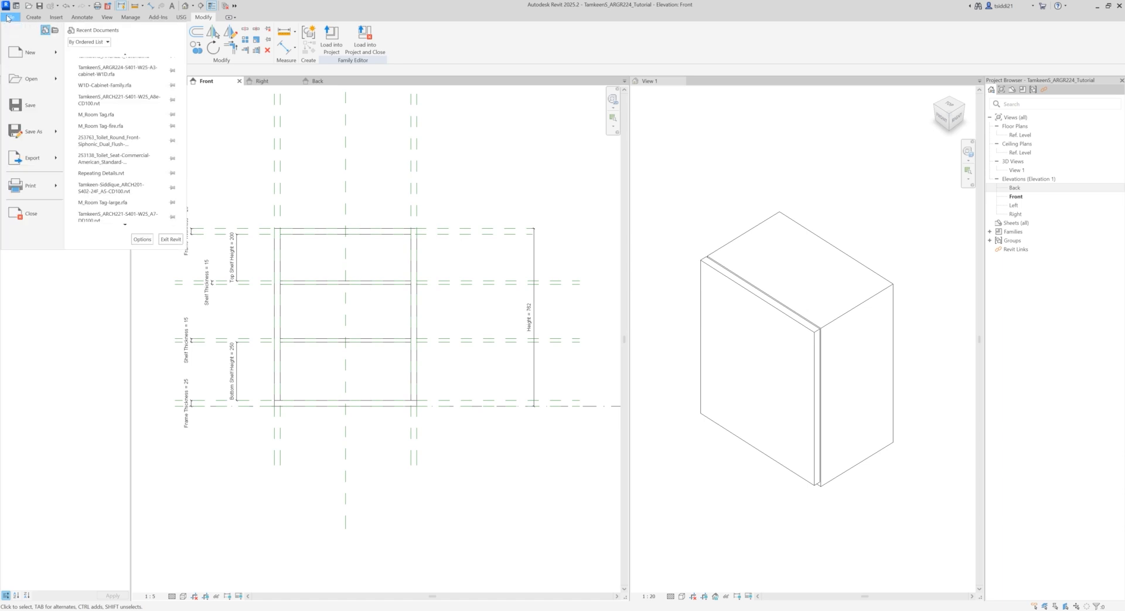
mouse_move(32, 59)
left_click(113, 64)
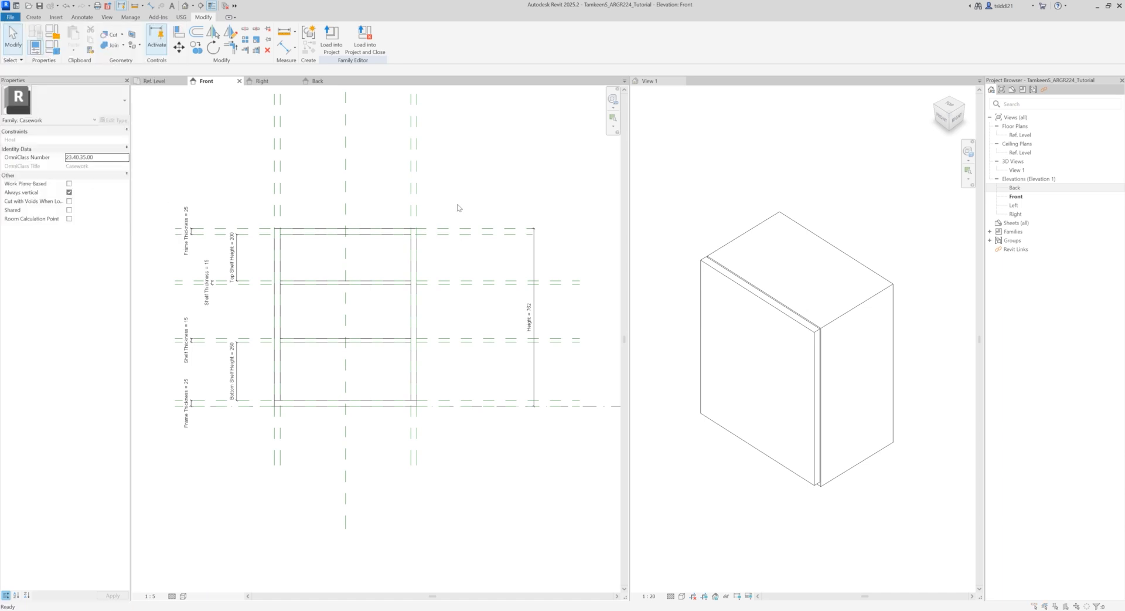
left_click(543, 340)
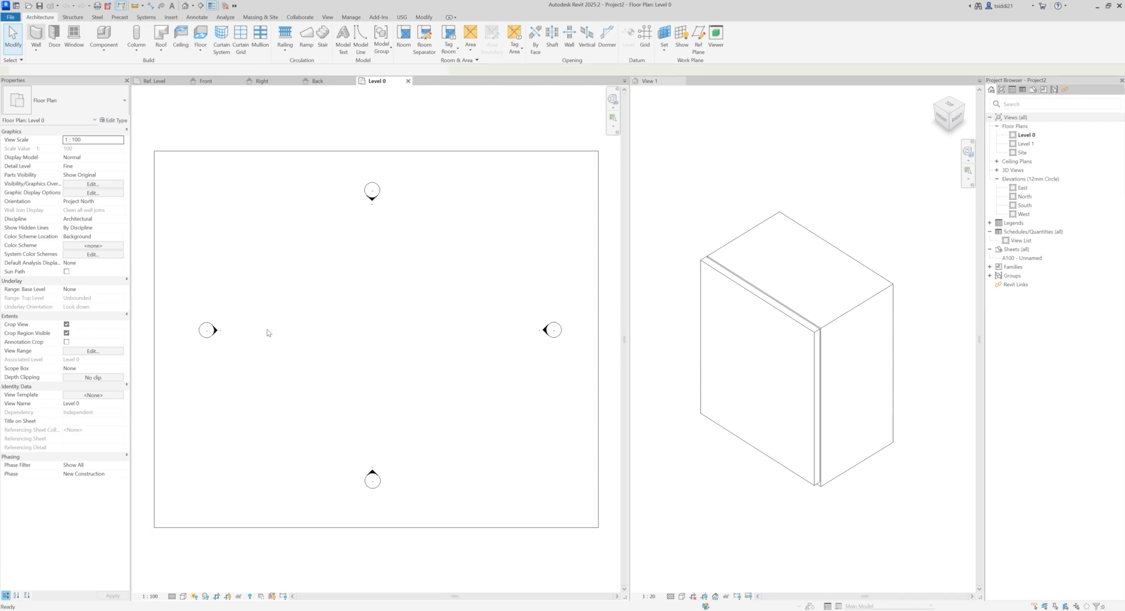
Step: Draw a horizontal wall about 14000 mm long across the middle of the Level 0 plan
key("w")
key("a")
left_click(288, 324)
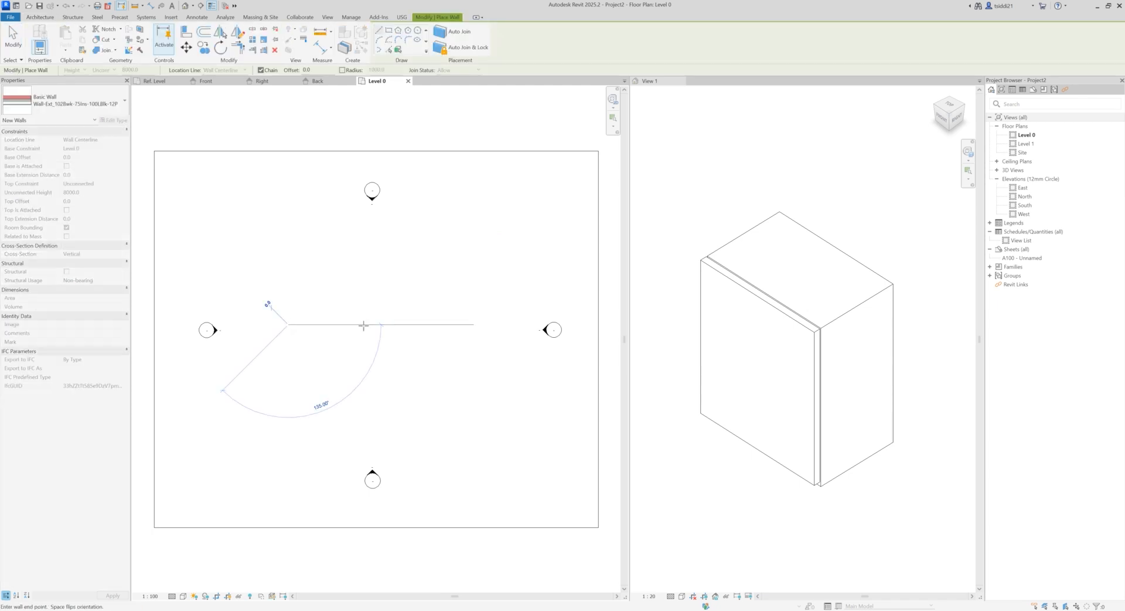
left_click(468, 324)
key("Escape")
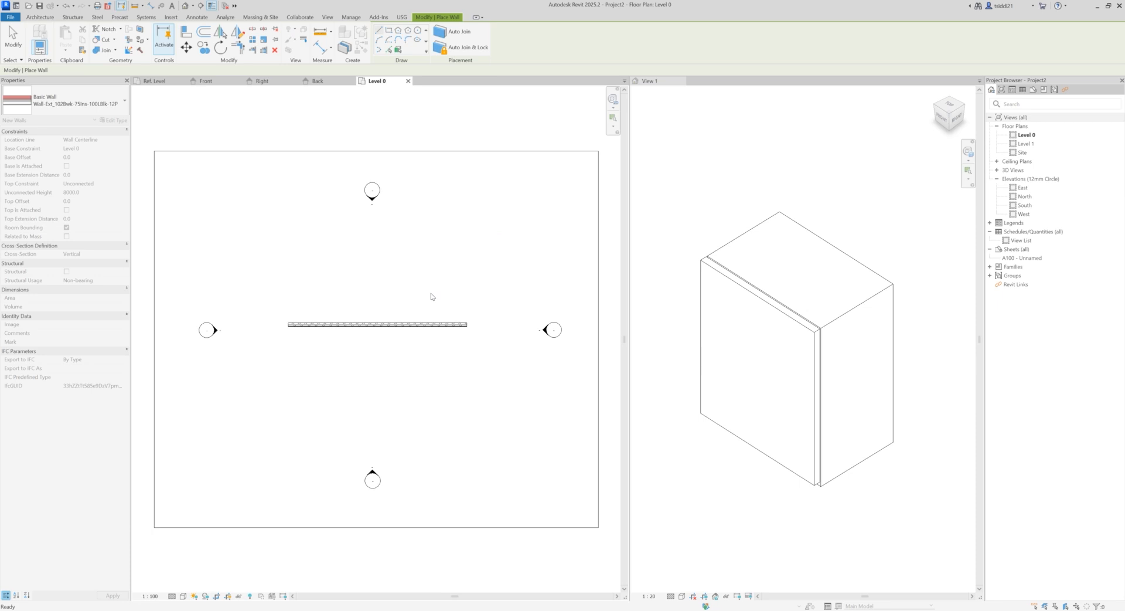
key("Escape")
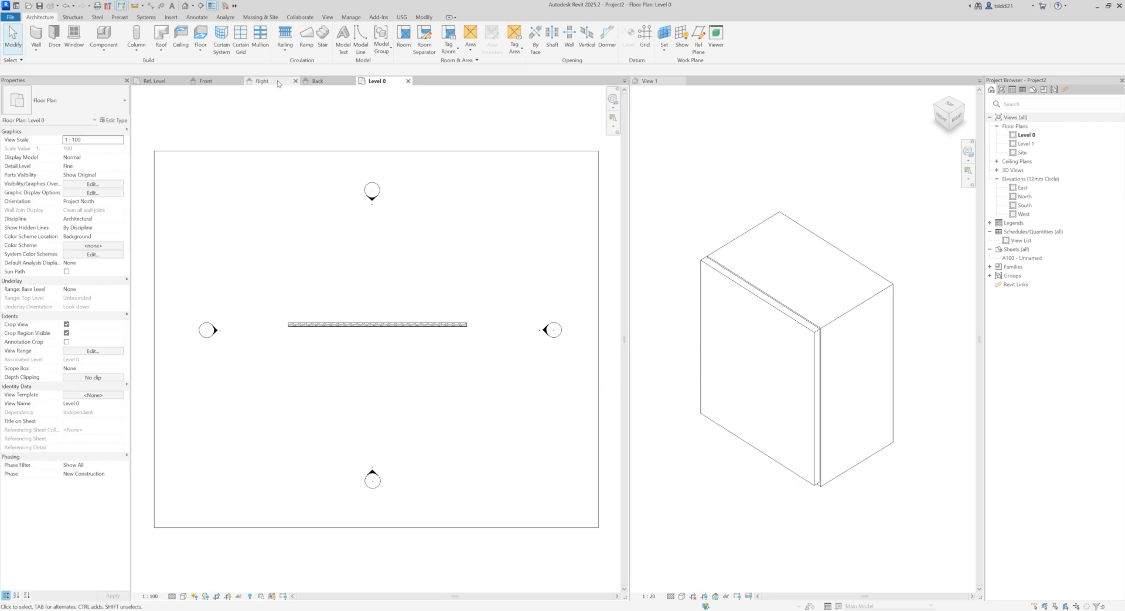
Step: Return to the cabinet family and load it into the new project, keeping the family open
left_click(651, 82)
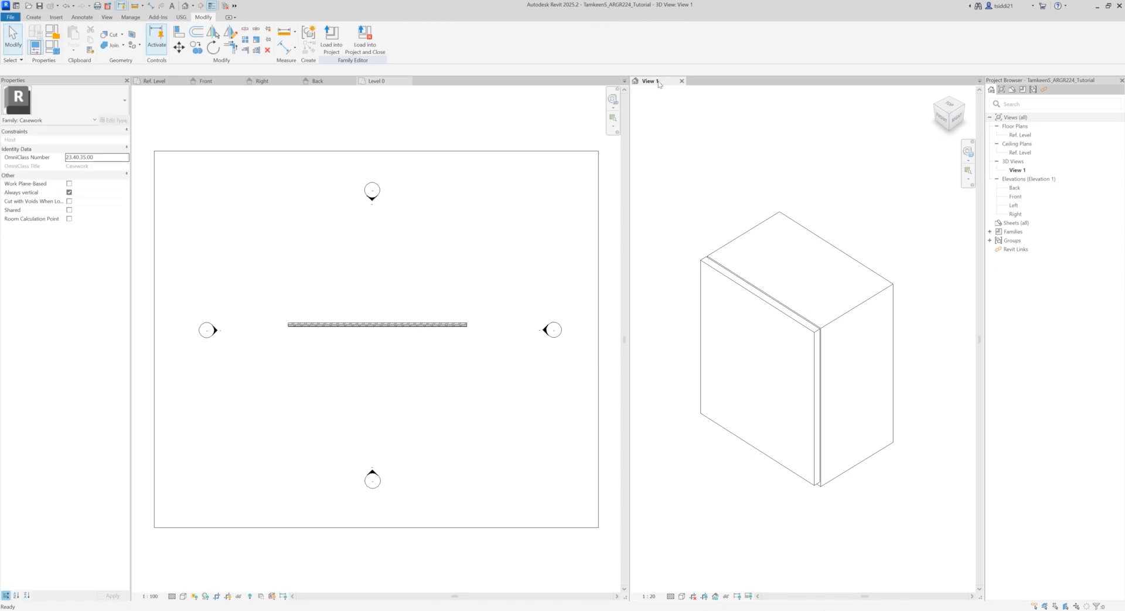
left_click(337, 45)
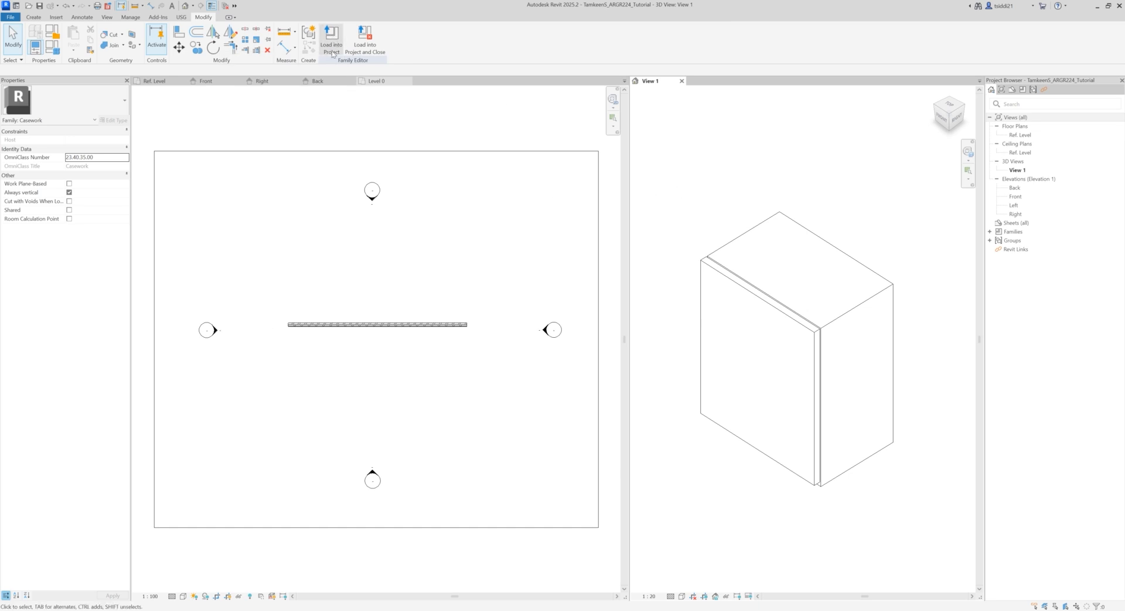
left_click(333, 37)
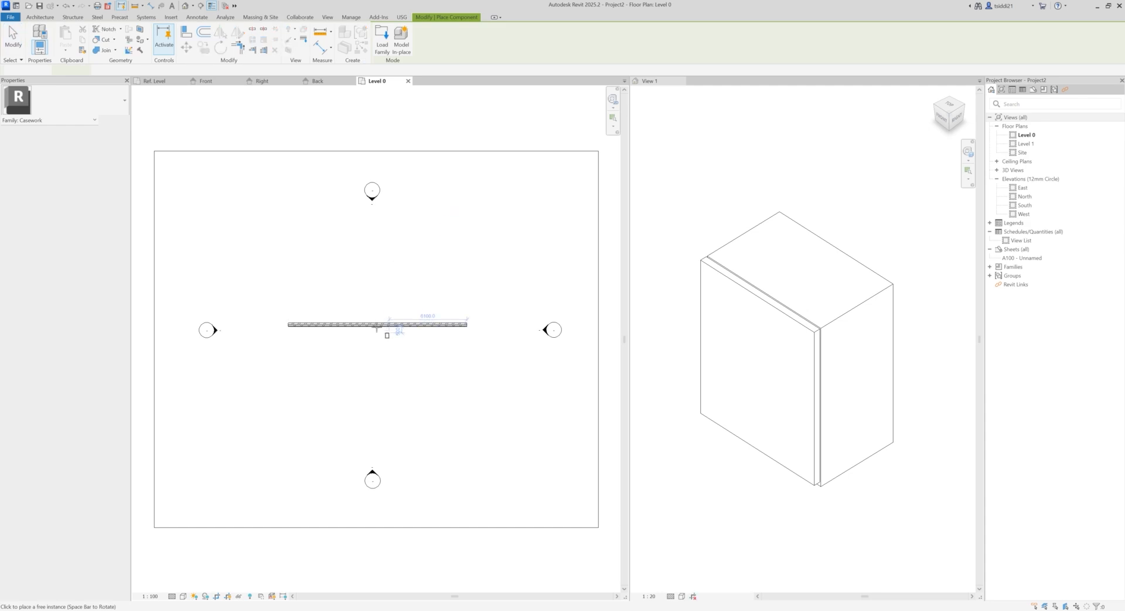
Step: Place one W305xD381xH762 cabinet with its back against the wall's lower face, near the middle of the wall
scroll(378, 326, "up", 4)
scroll(378, 325, "up", 5)
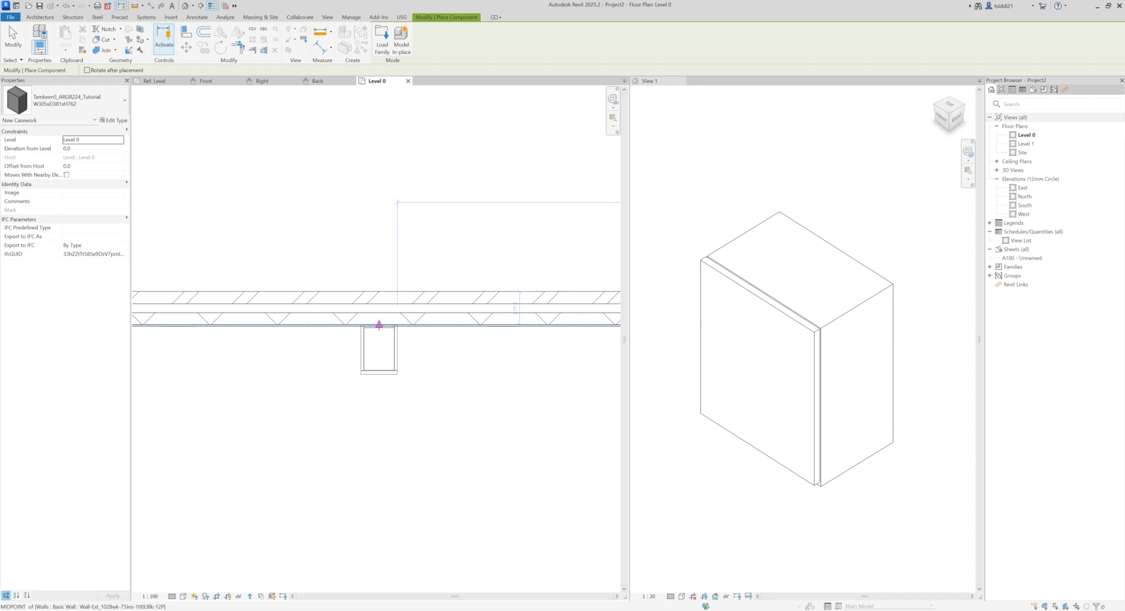
scroll(379, 327, "up", 4)
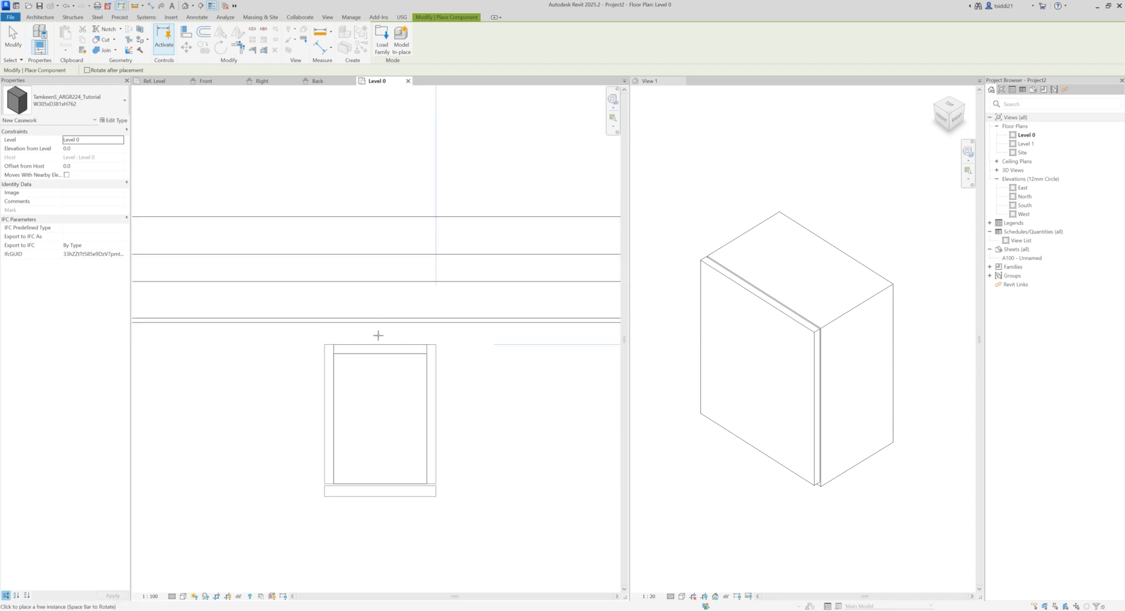
left_click(378, 322)
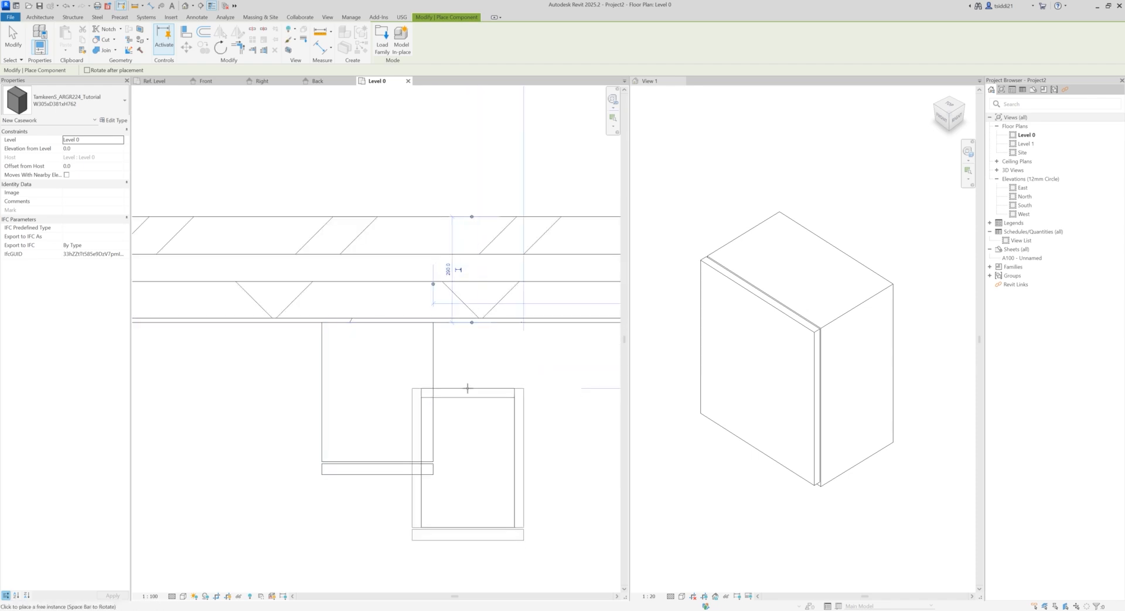
key("Escape")
key("Escape")
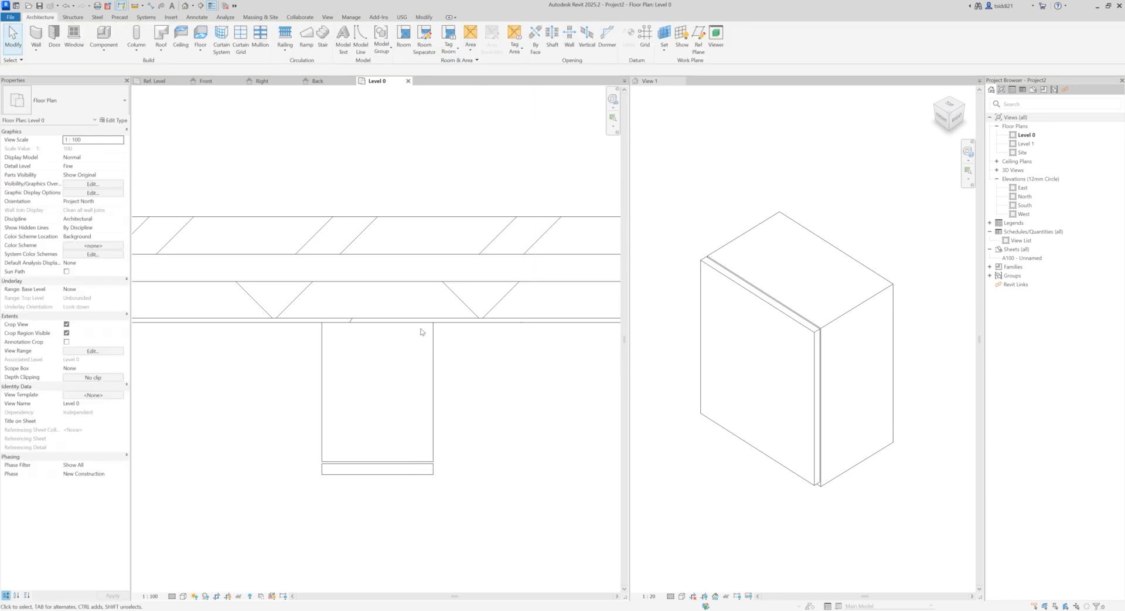
Step: Open the default 3D view and set the placed cabinet's Elevation from Level to 1000
left_click(185, 7)
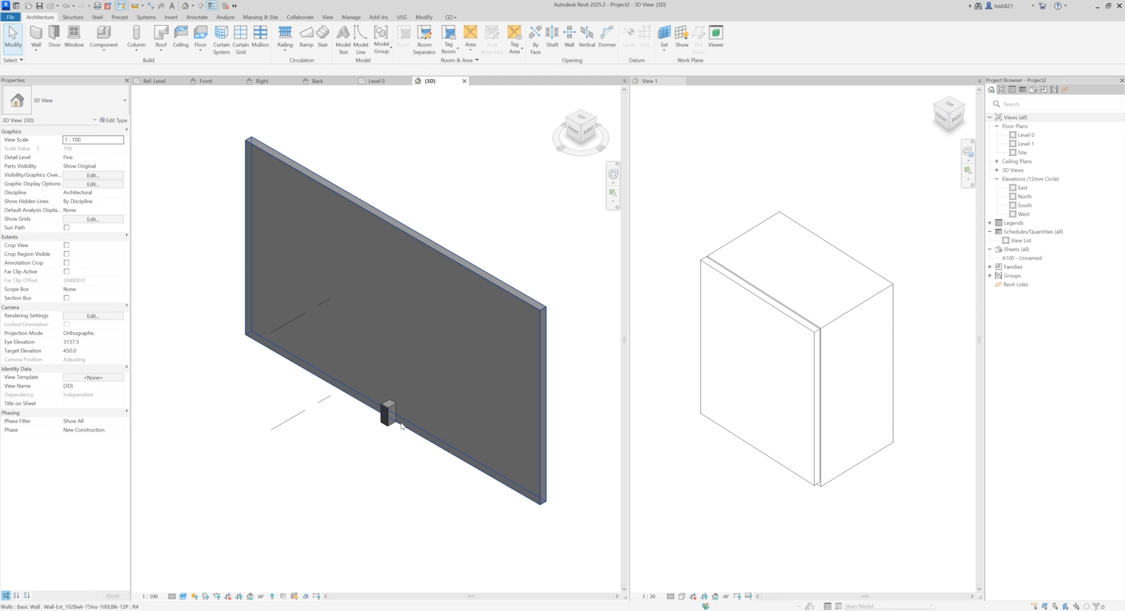
scroll(386, 408, "up", 4)
left_click(391, 401)
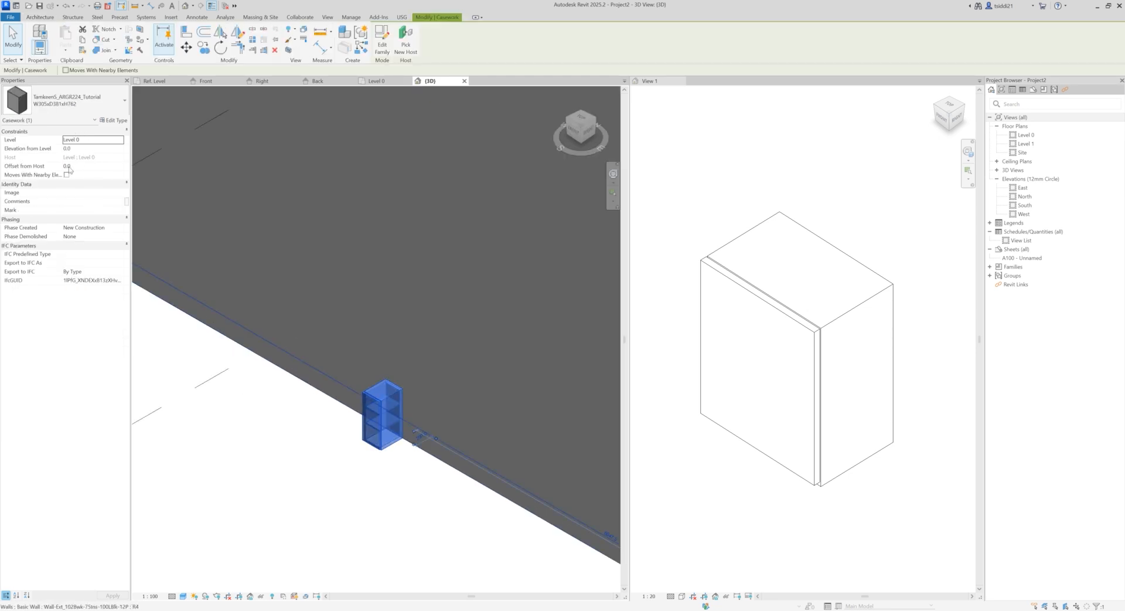
left_click(79, 148)
type("1000")
key("Return")
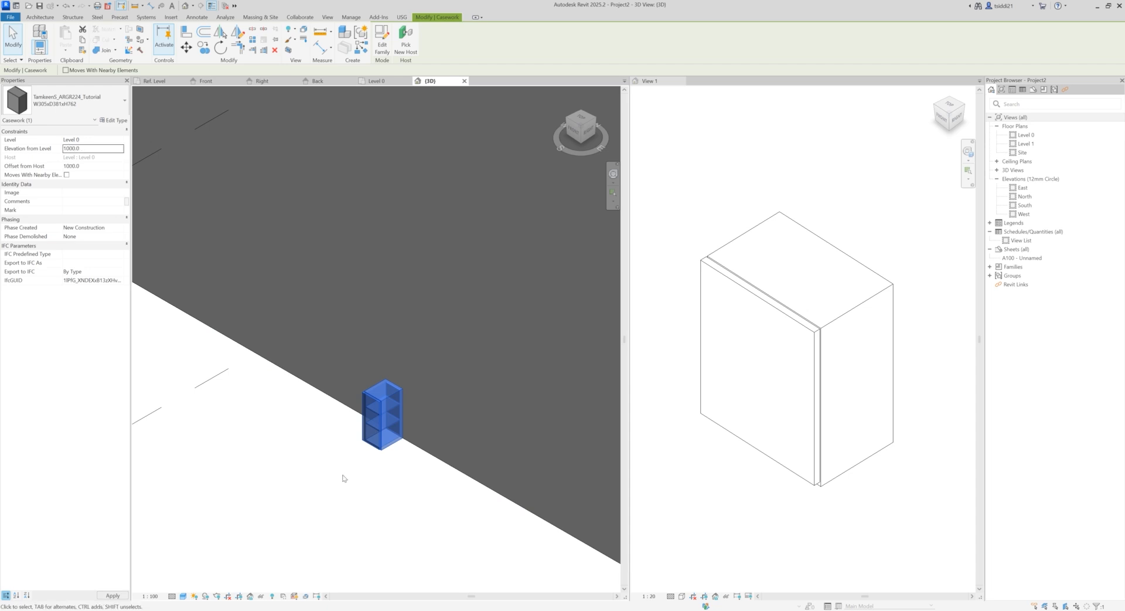
left_click(371, 446)
Step: Set the Door Material of the placed cabinet's type to Door - Panel, found by searching the project materials for wood
scroll(399, 336, "up", 3)
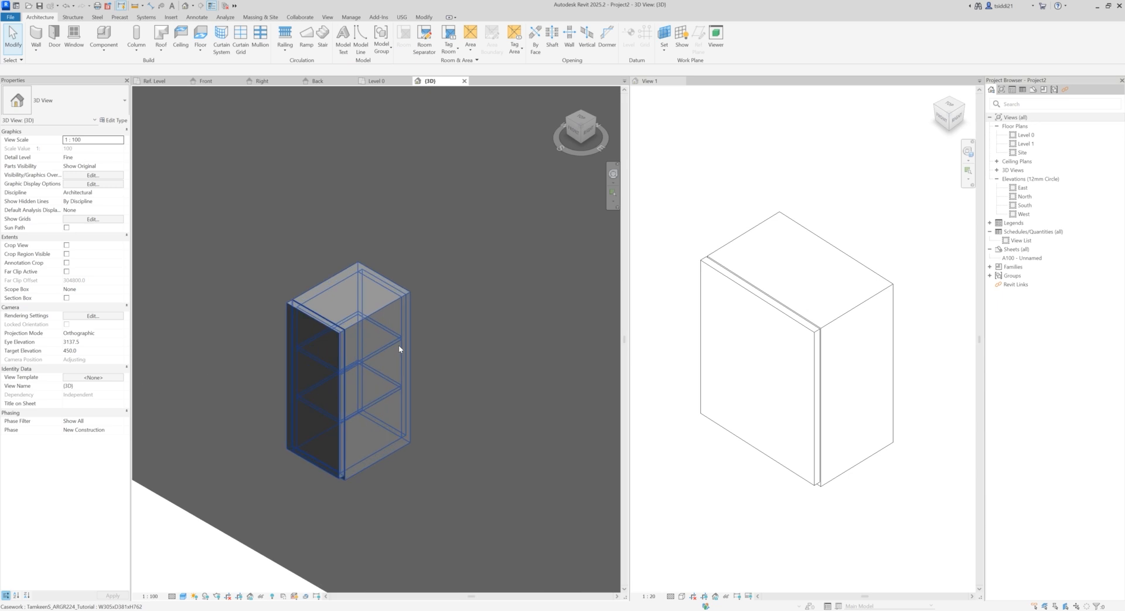
left_click(381, 312)
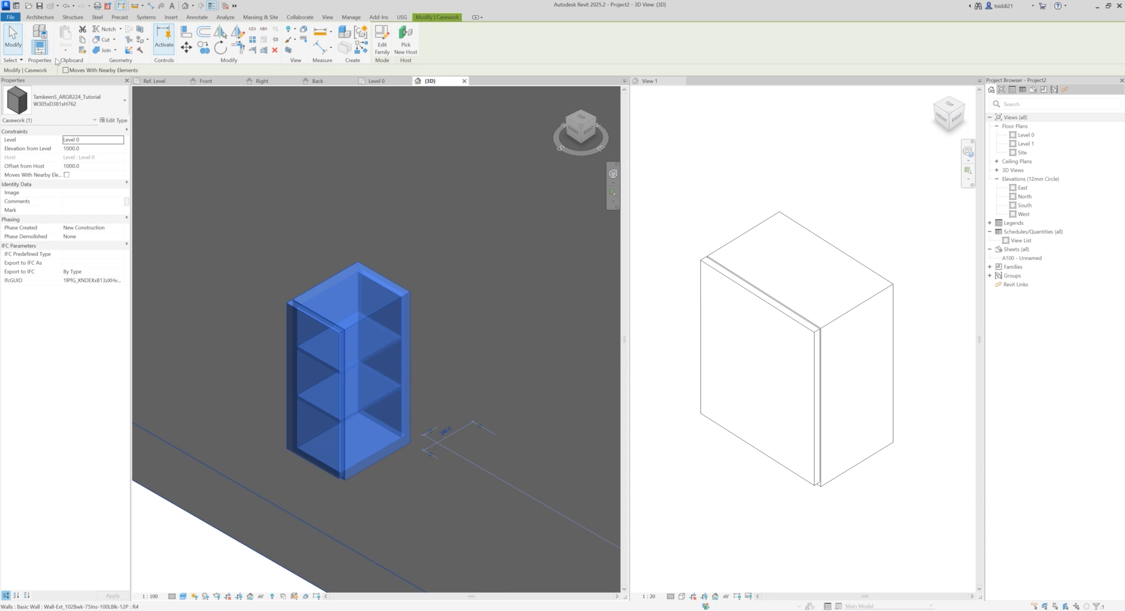
left_click(201, 548)
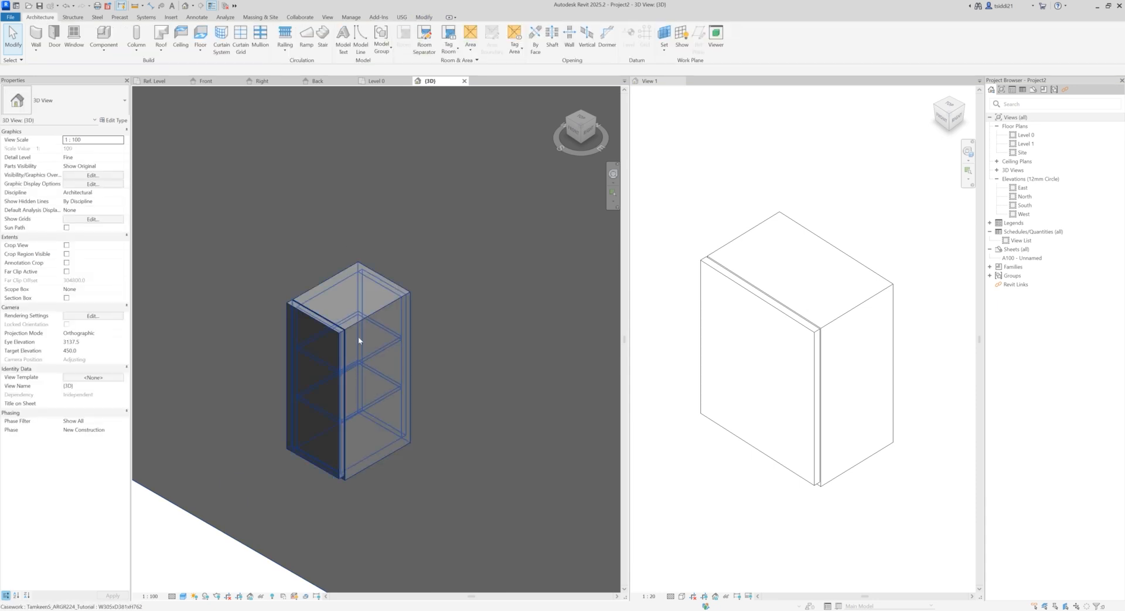
left_click(354, 325)
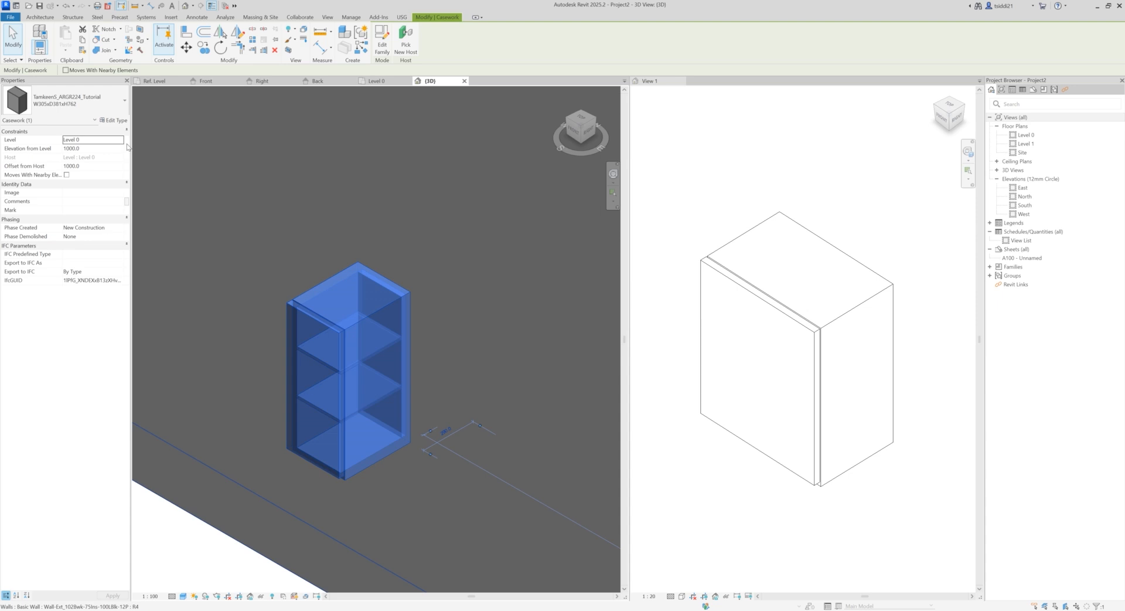
left_click(115, 121)
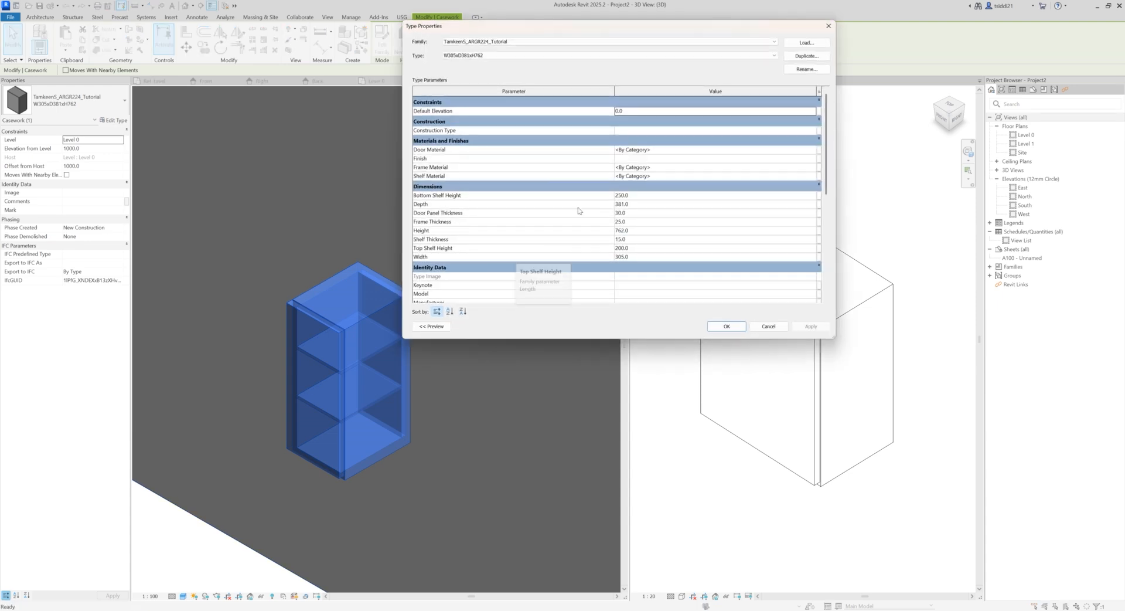
left_click(812, 150)
left_click(812, 150)
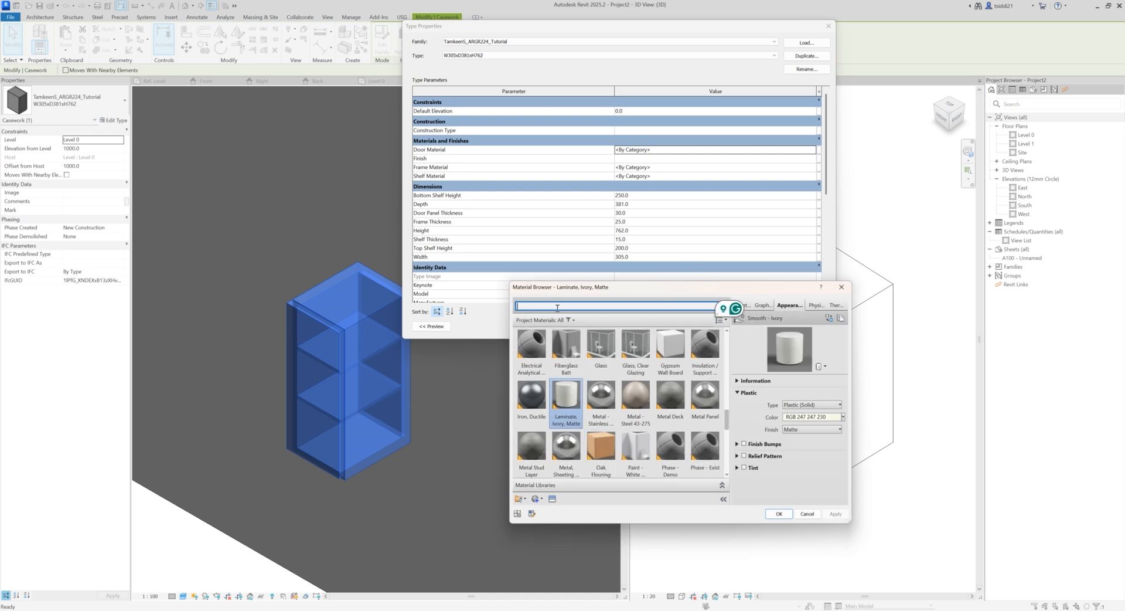
type("wood")
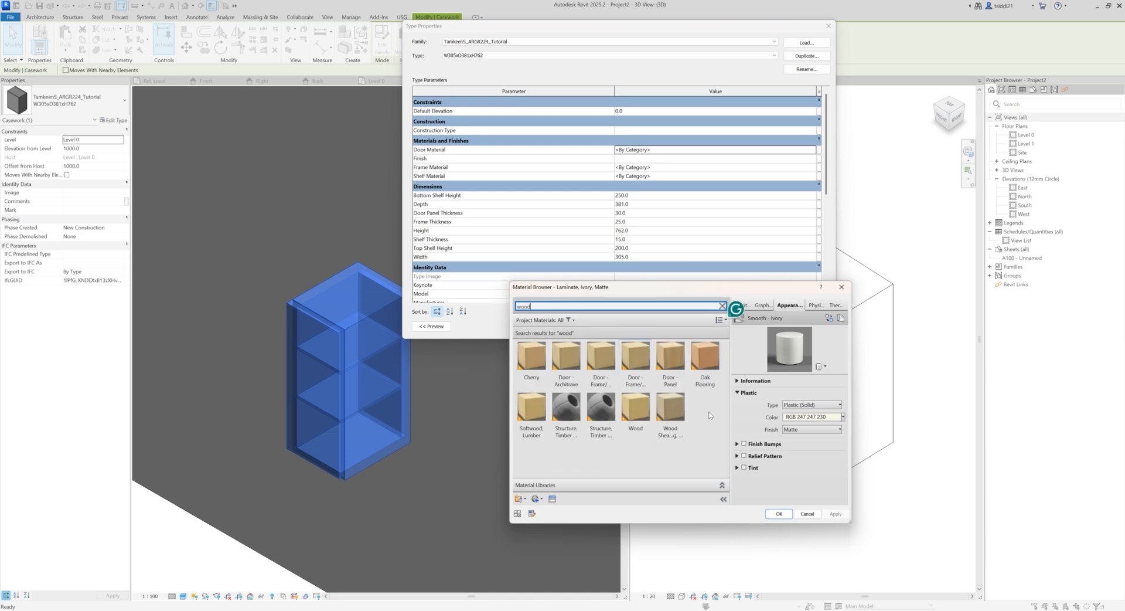
left_click(670, 358)
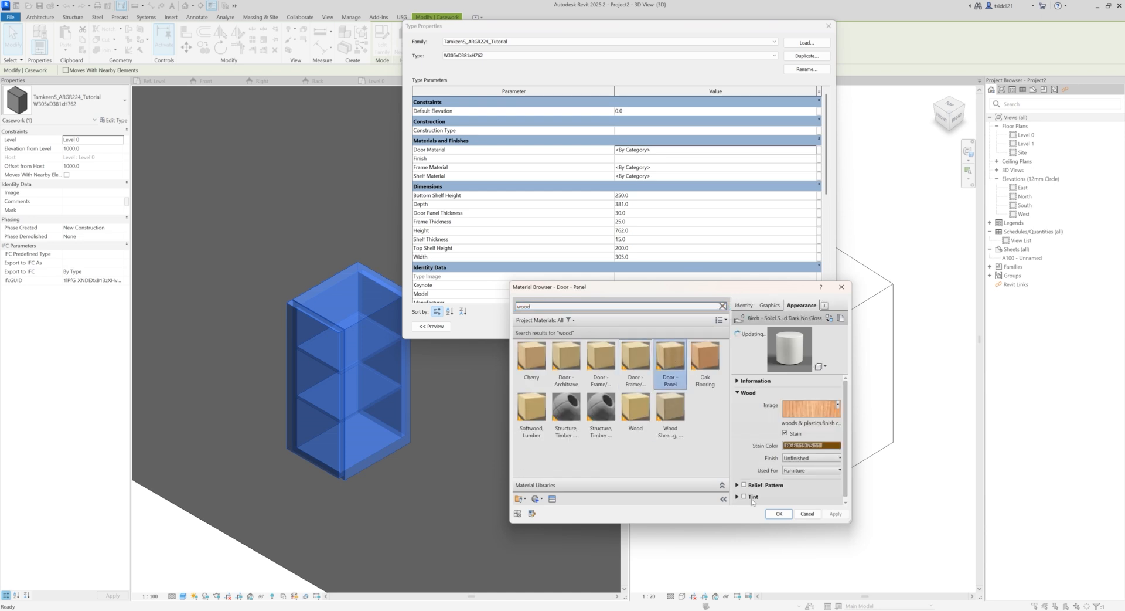
left_click(779, 513)
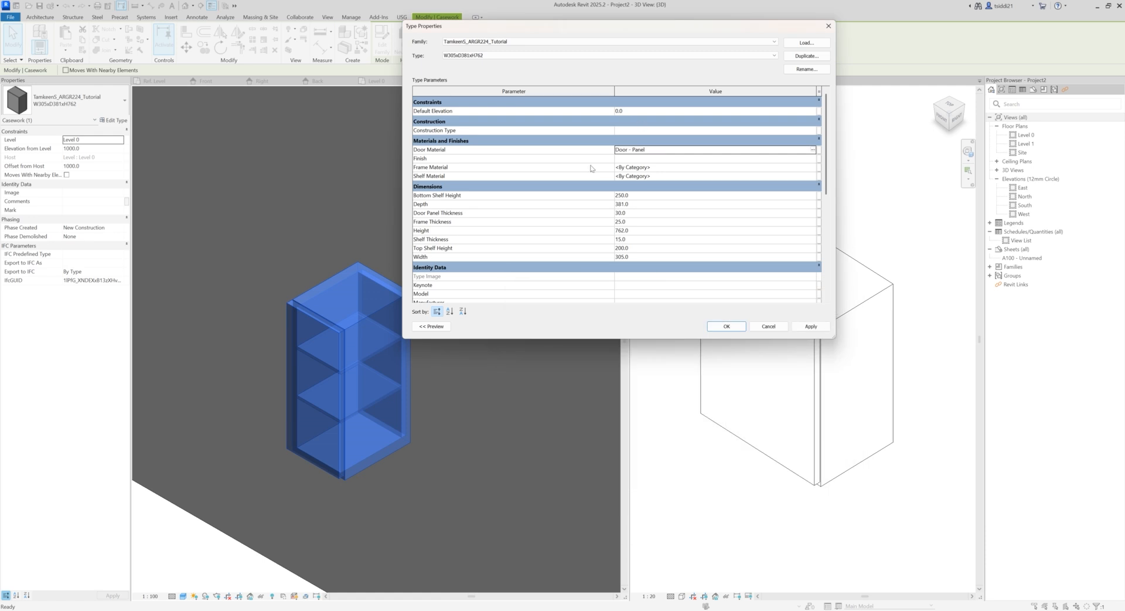
Step: Set the cabinet type's Frame Material to Laminate, Ivory, Matte
left_click(809, 167)
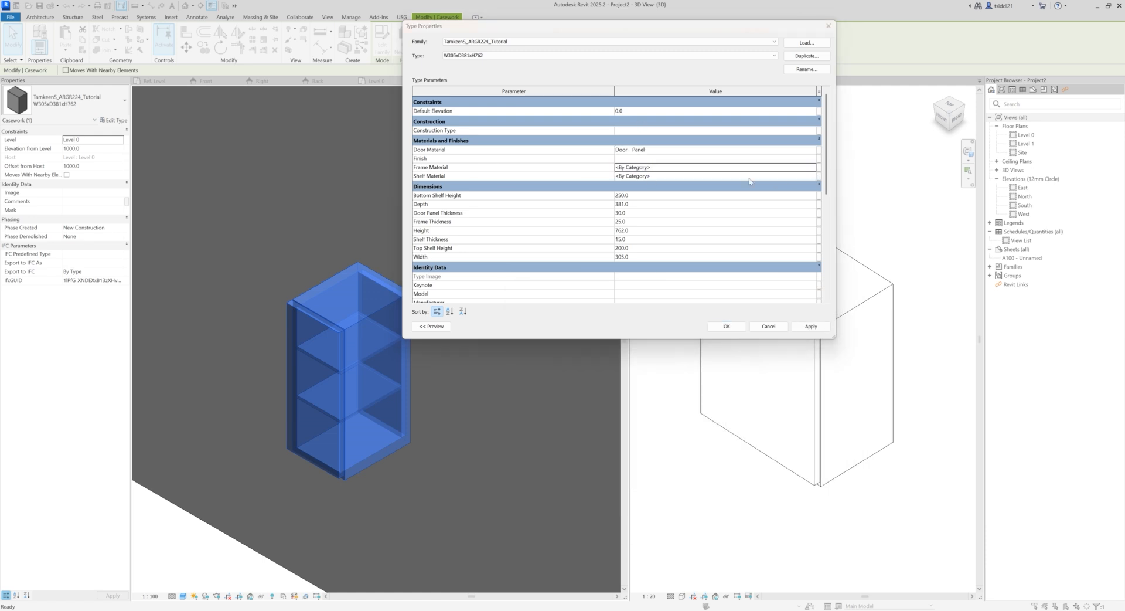
left_click(813, 167)
left_click(619, 303)
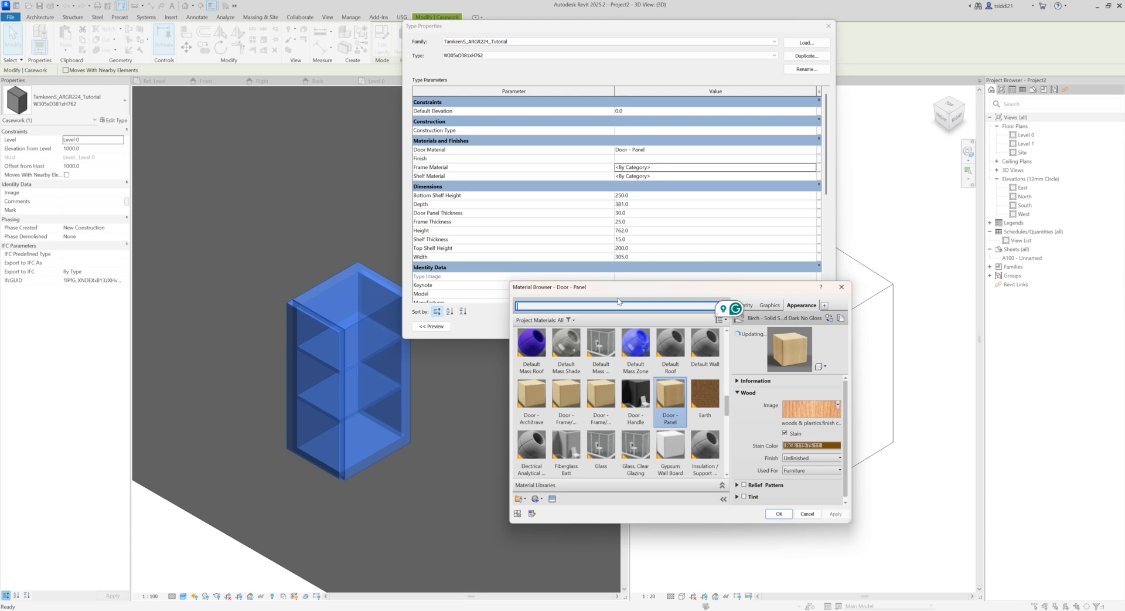
type("lam")
left_click(538, 359)
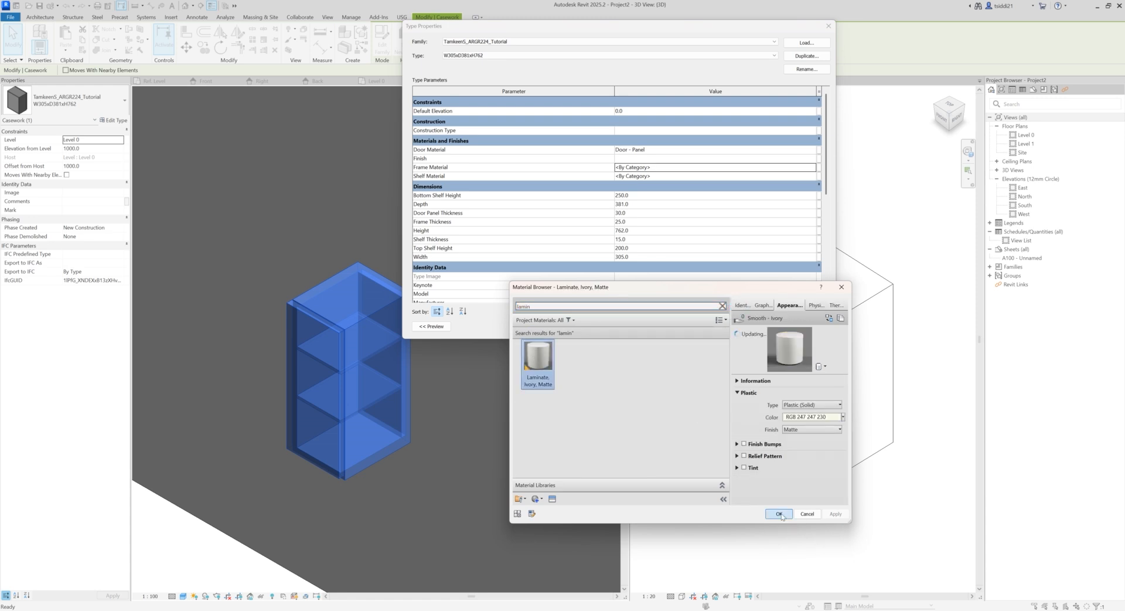
left_click(779, 514)
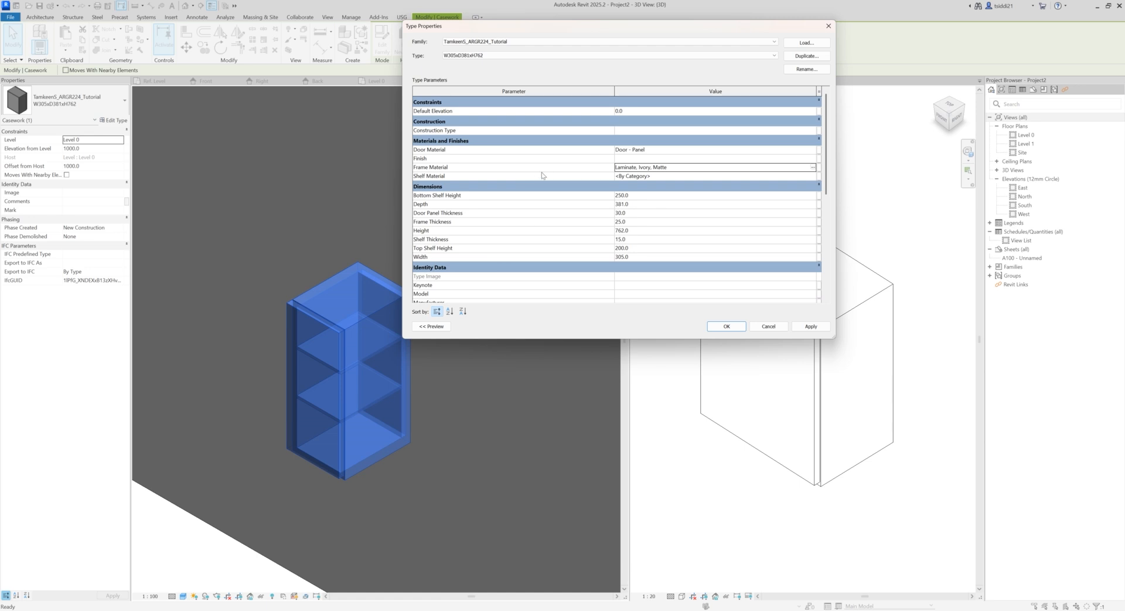
Step: Set the cabinet type's Shelf Material to Cherry and apply the type's material changes
left_click(813, 176)
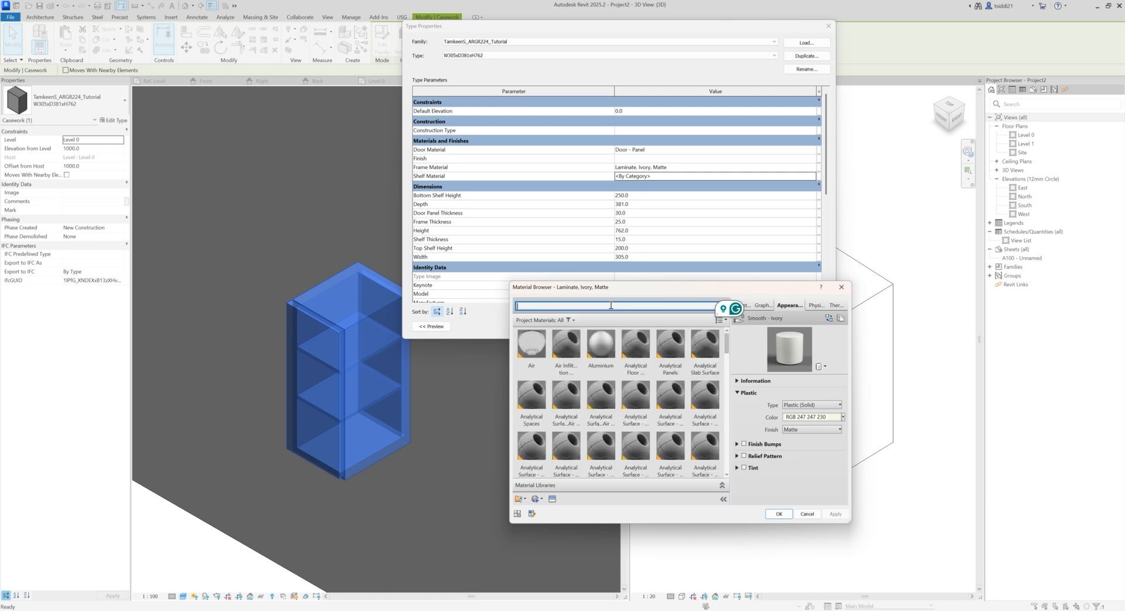
scroll(643, 378, "down", 5)
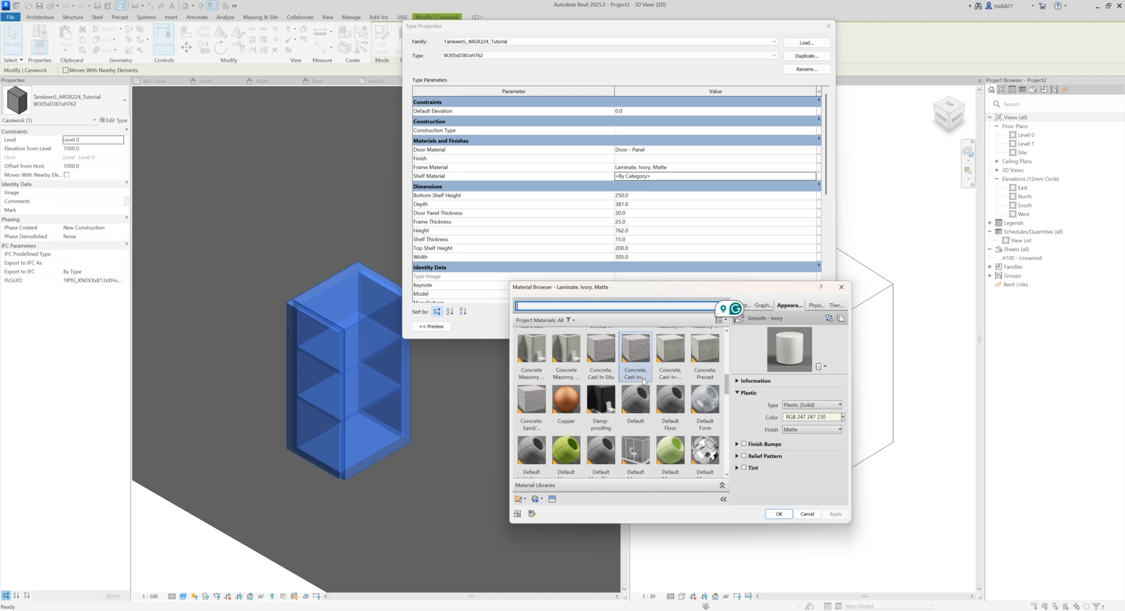
scroll(644, 381, "down", 3)
scroll(644, 384, "up", 3)
scroll(644, 384, "down", 4)
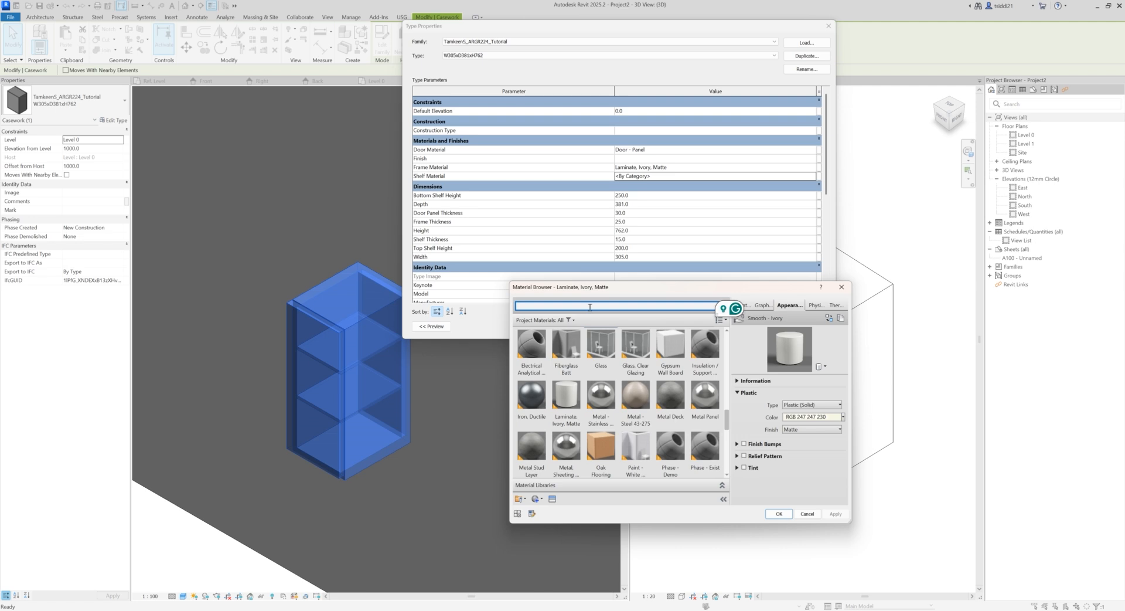
left_click(600, 305)
type("wood")
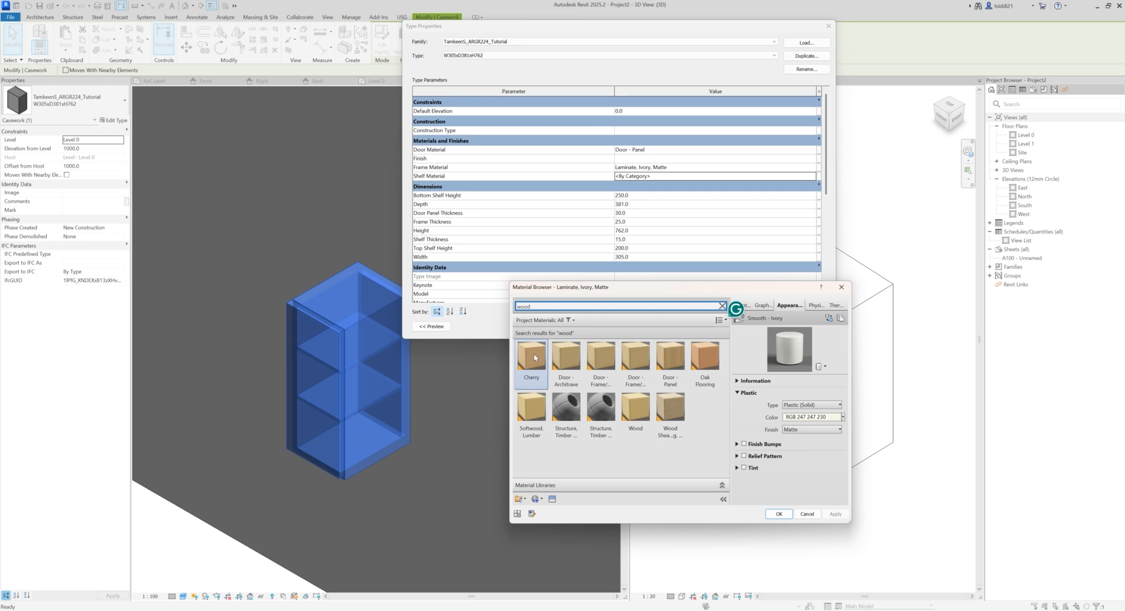
left_click(535, 357)
left_click(786, 515)
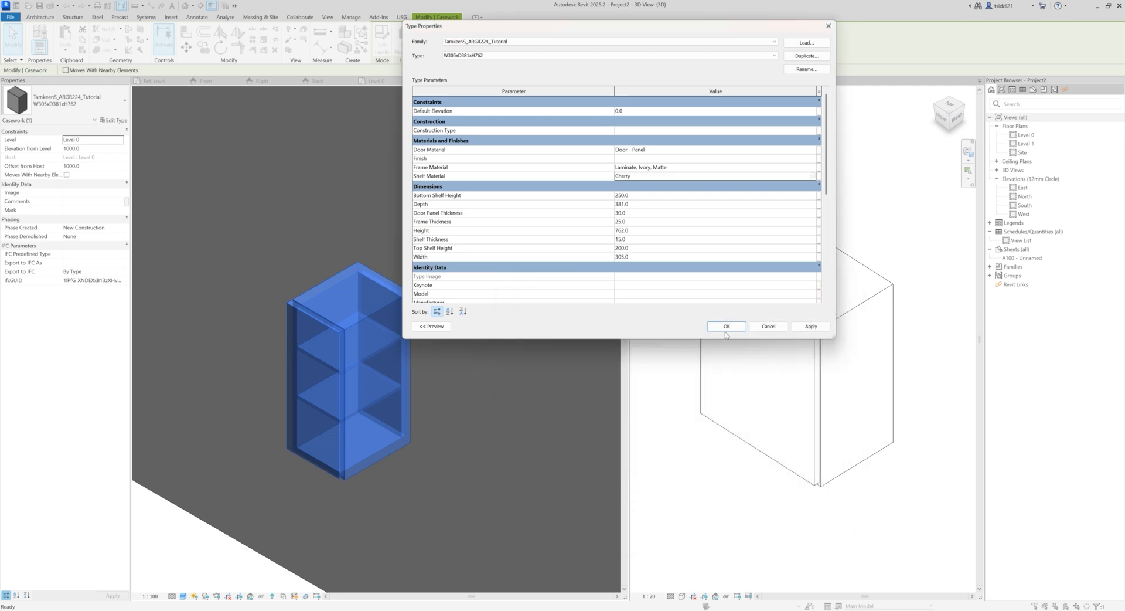
left_click(811, 326)
left_click(726, 325)
left_click(244, 533)
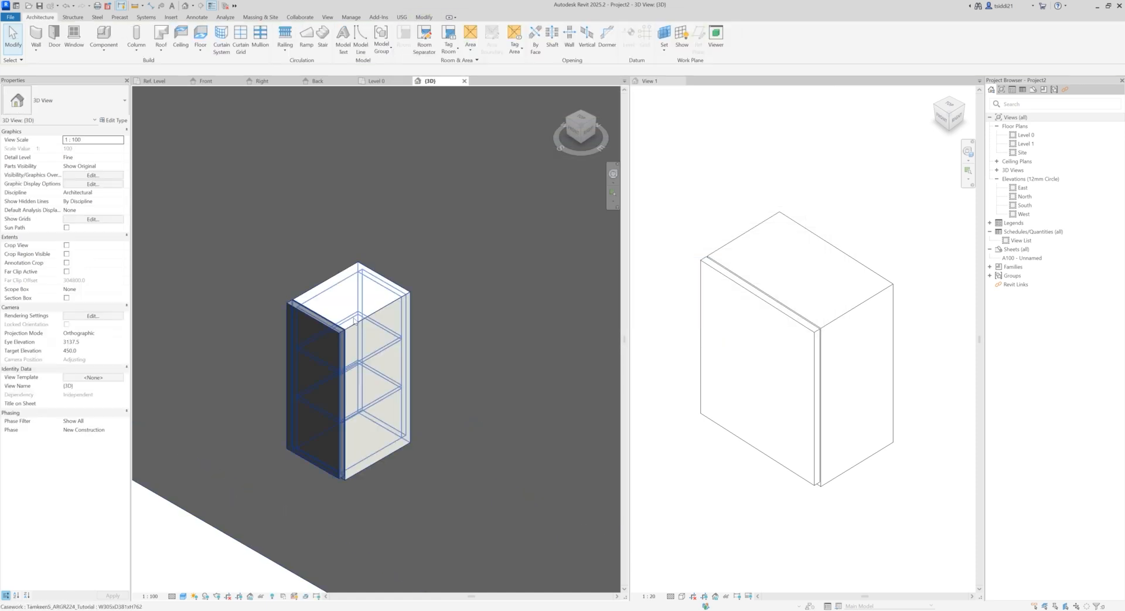
Step: Check the cabinet's finish in the 3D view and change its type's Door Material to Wood
left_click(333, 327)
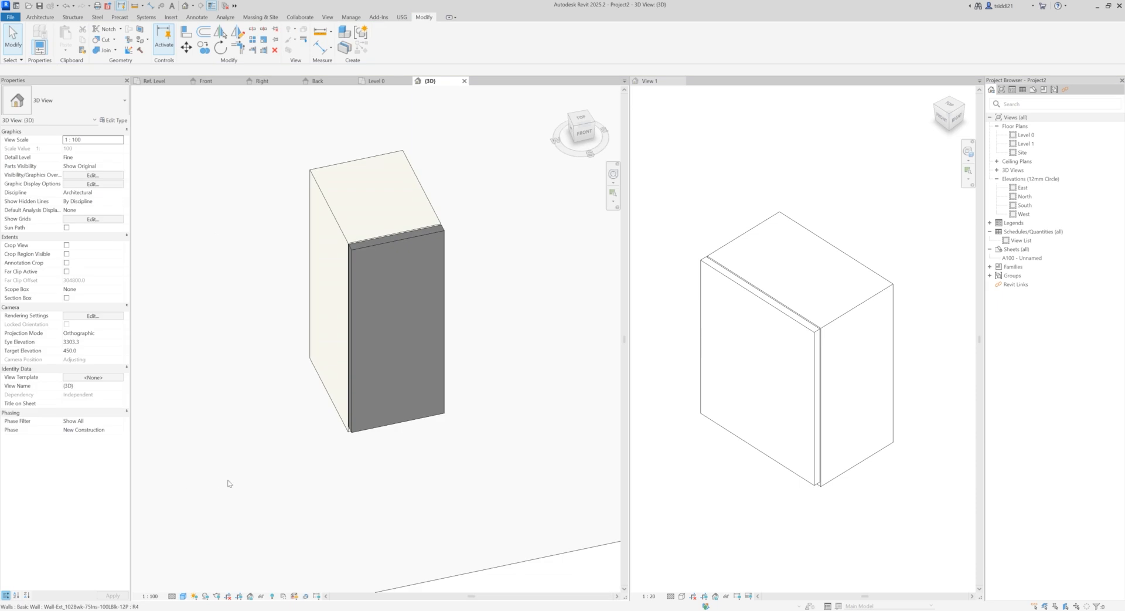
left_click(485, 302)
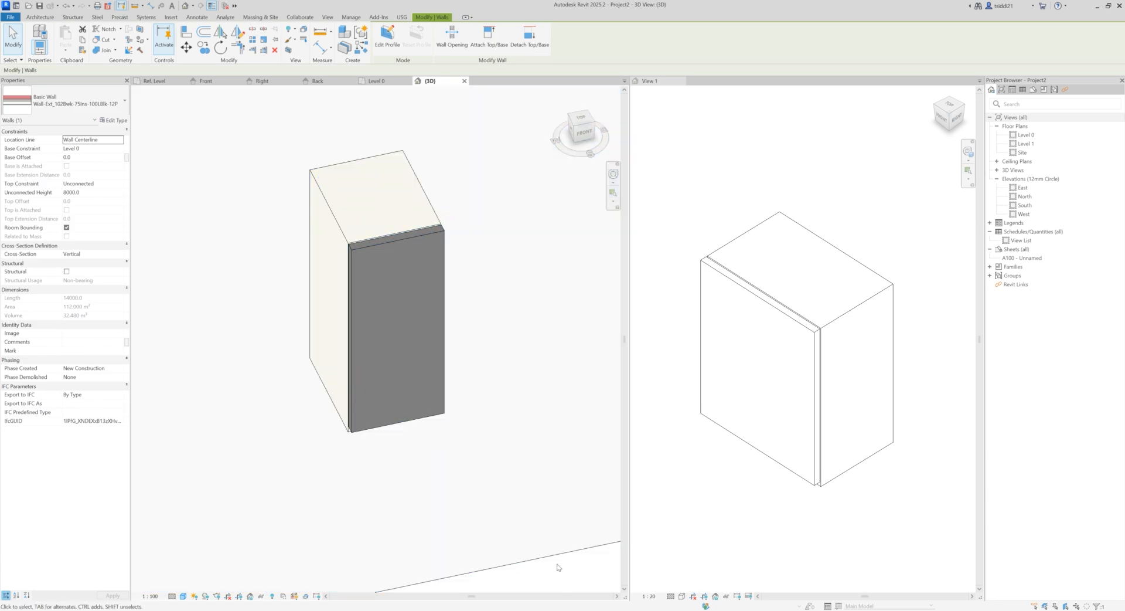
left_click(559, 568)
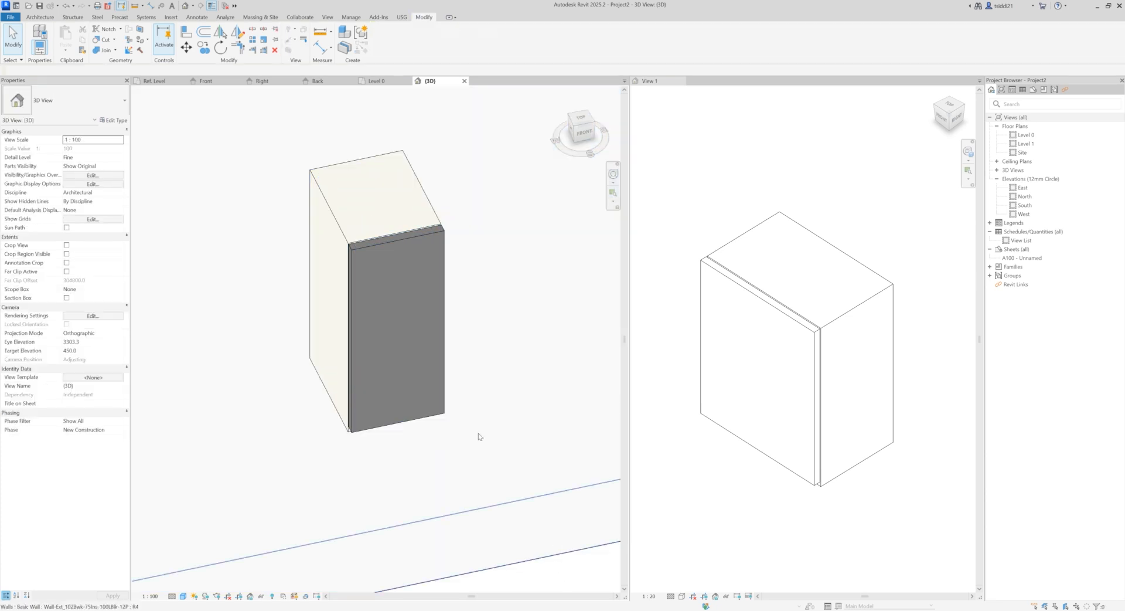
scroll(479, 434, "down", 3)
middle_click_drag(530, 537, 251, 409, "shift")
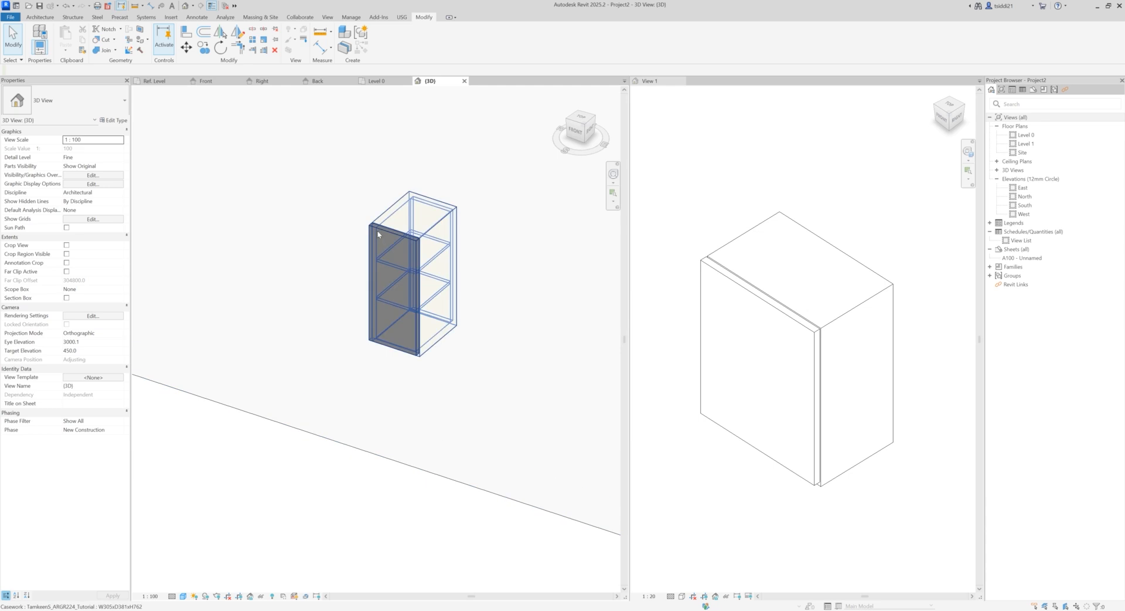
scroll(467, 231, "up", 2)
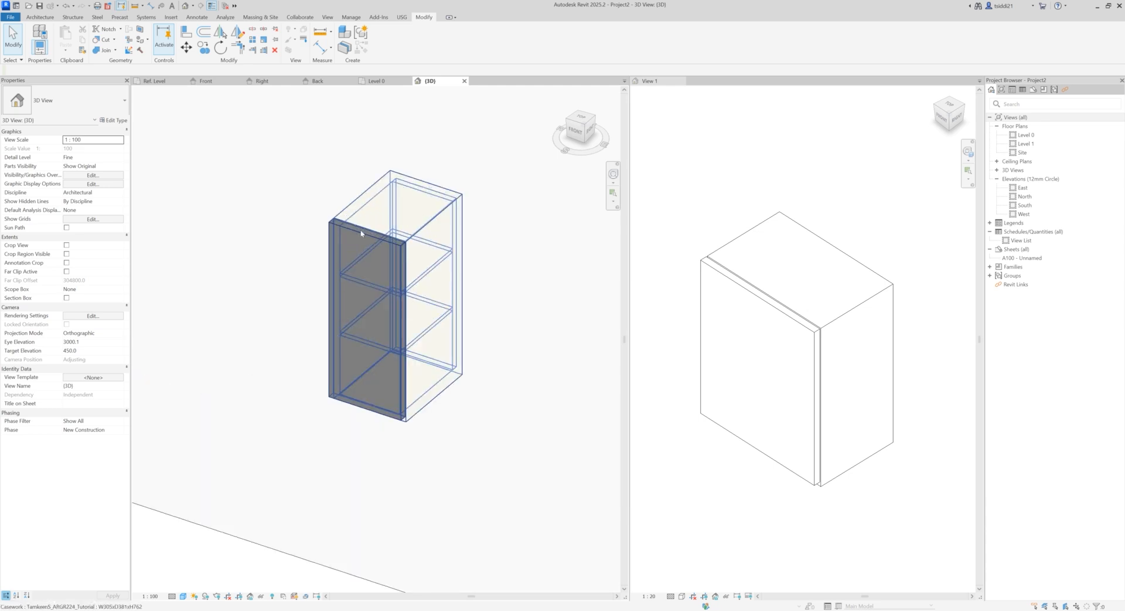
left_click(364, 240)
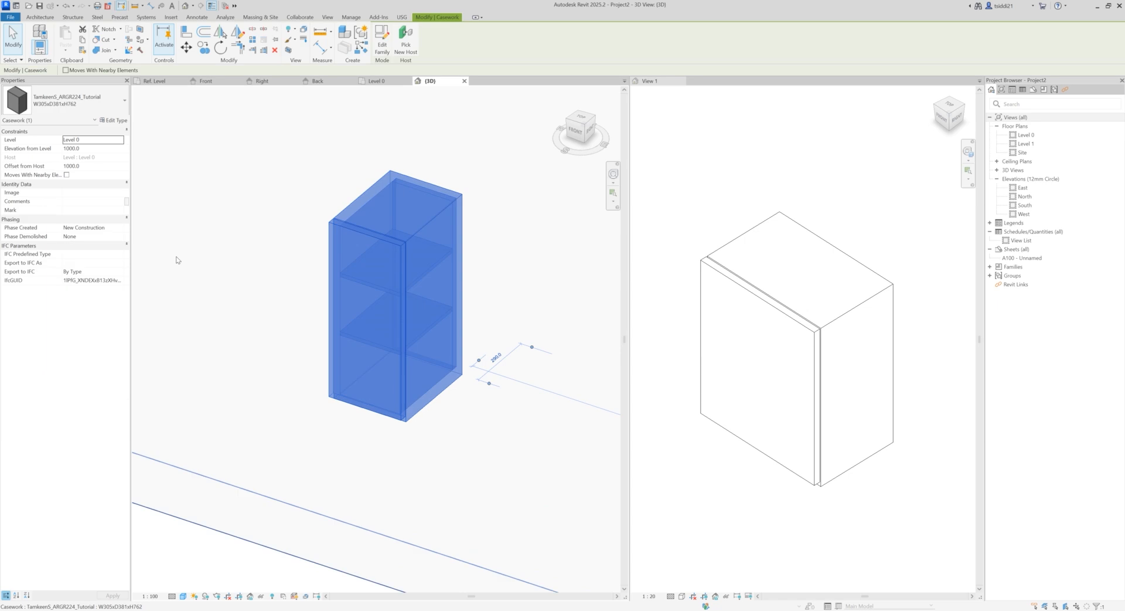
left_click(112, 120)
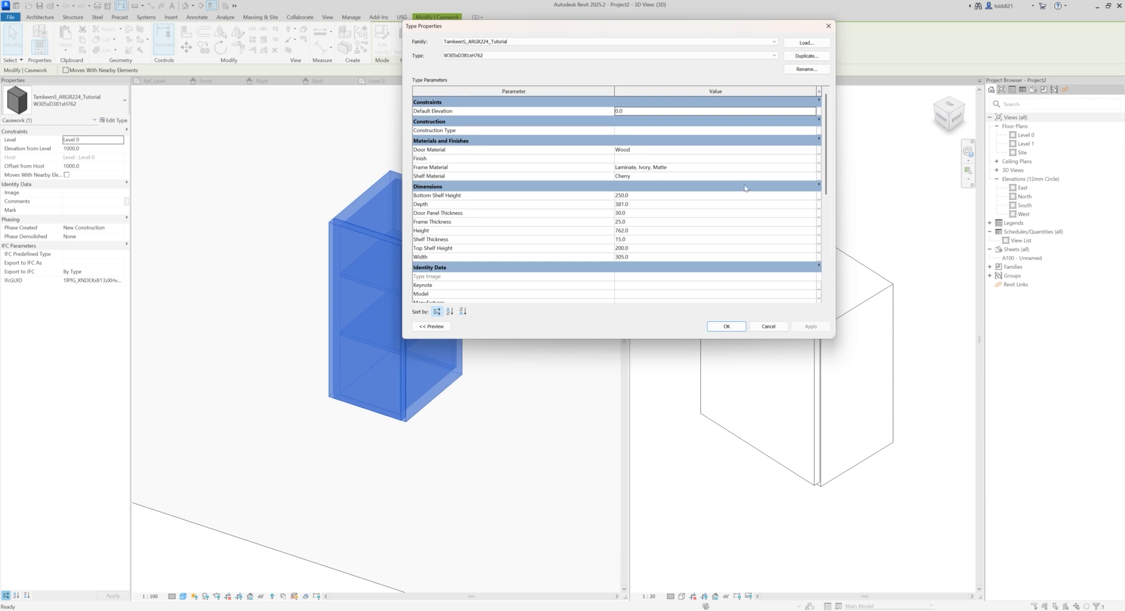
left_click(727, 326)
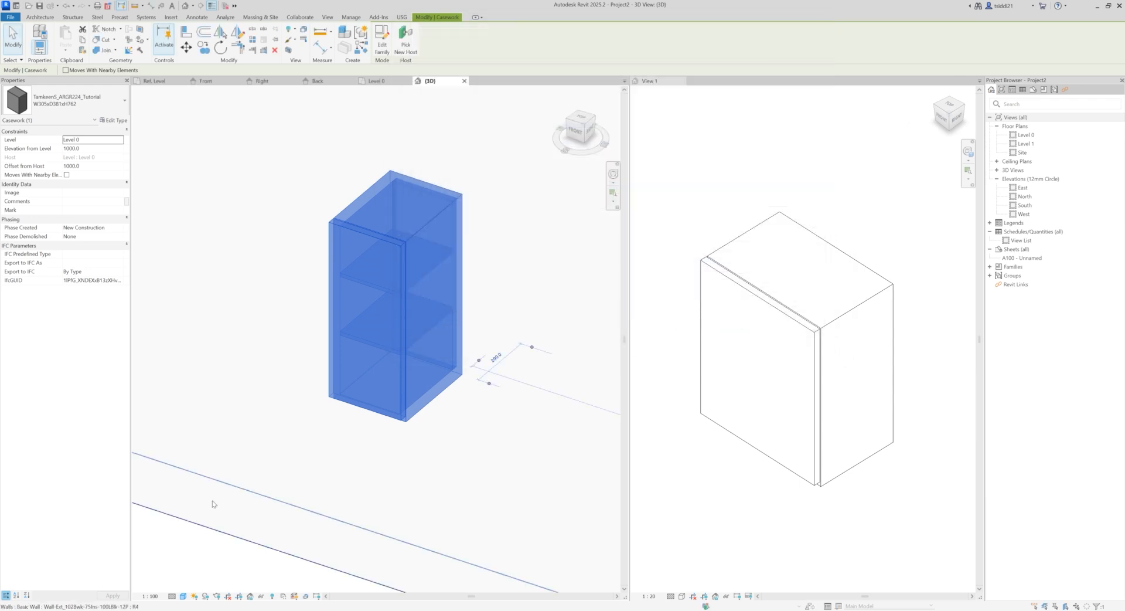
left_click(196, 538)
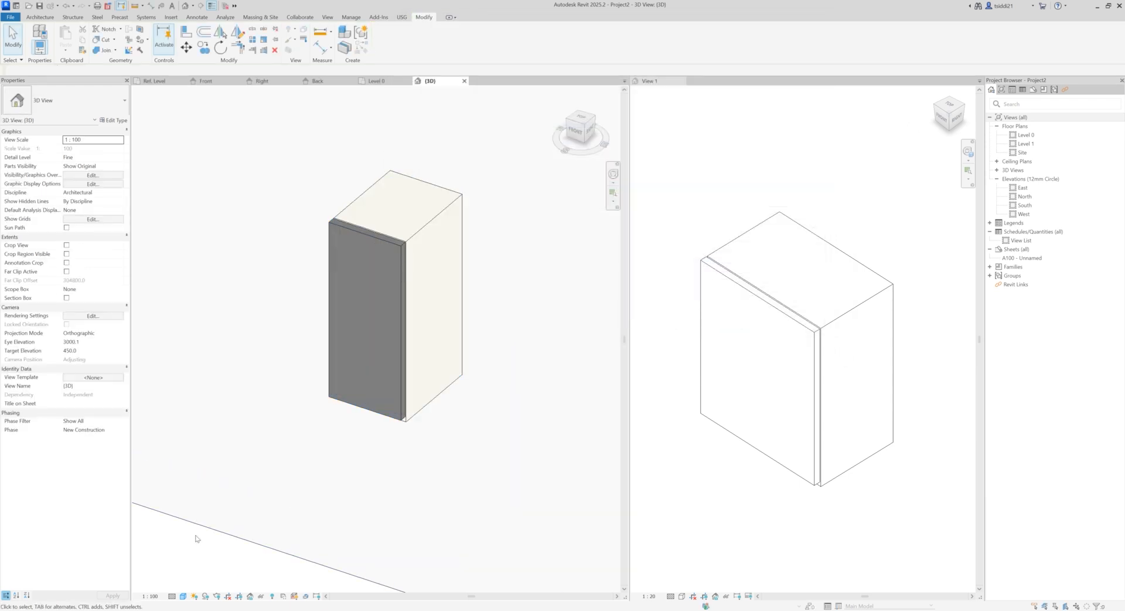
Step: In the cabinet family's 3D view, associate the door panel extrusion's material with the Door Material parameter
left_click(723, 190)
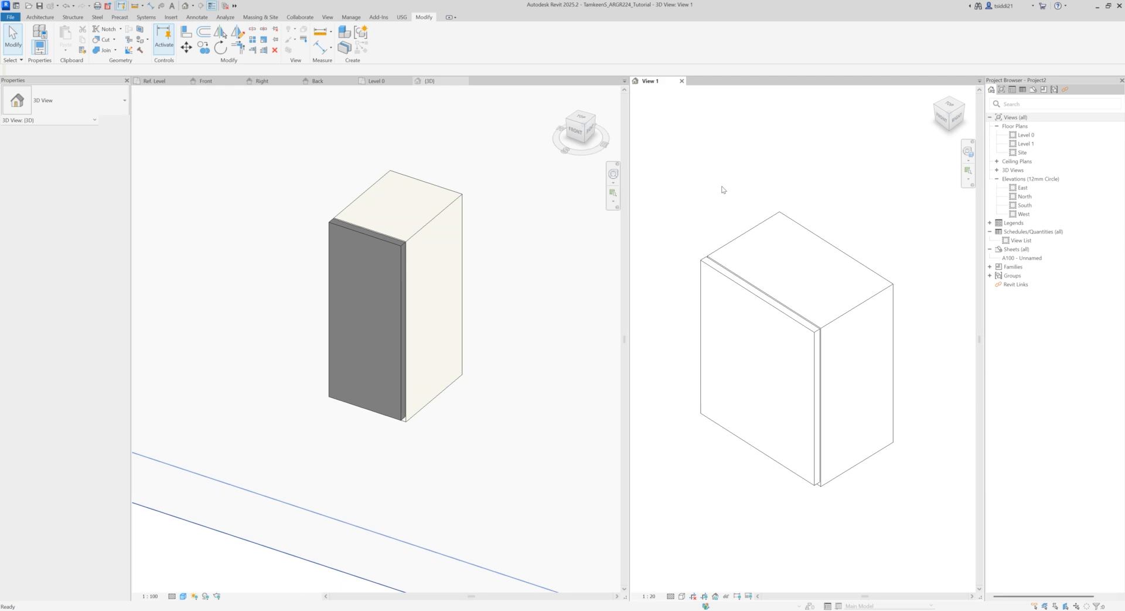
left_click(704, 262)
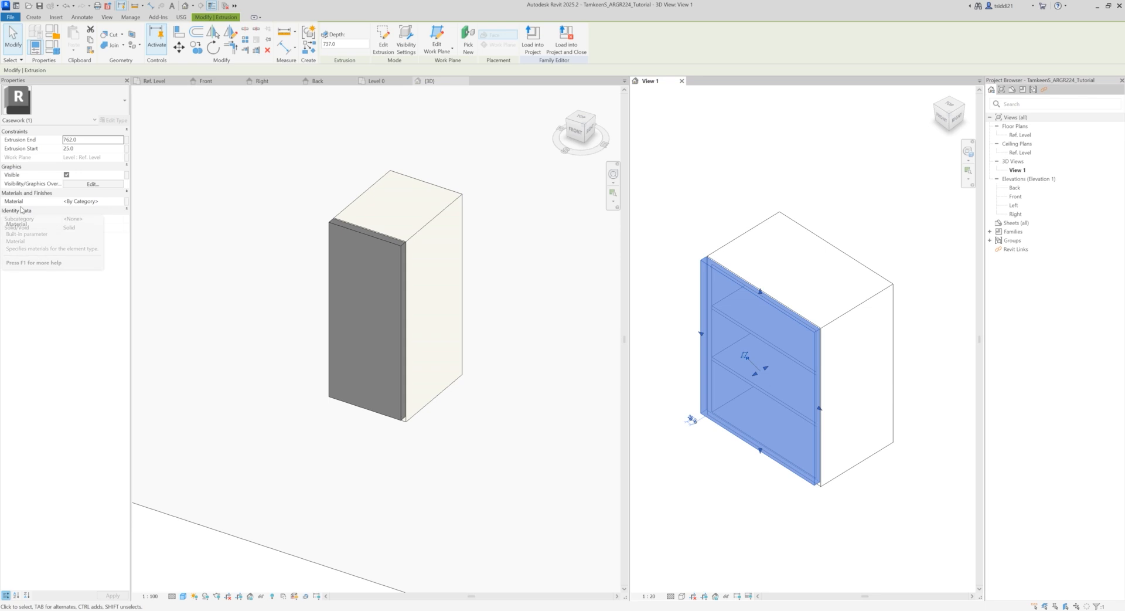
left_click(127, 204)
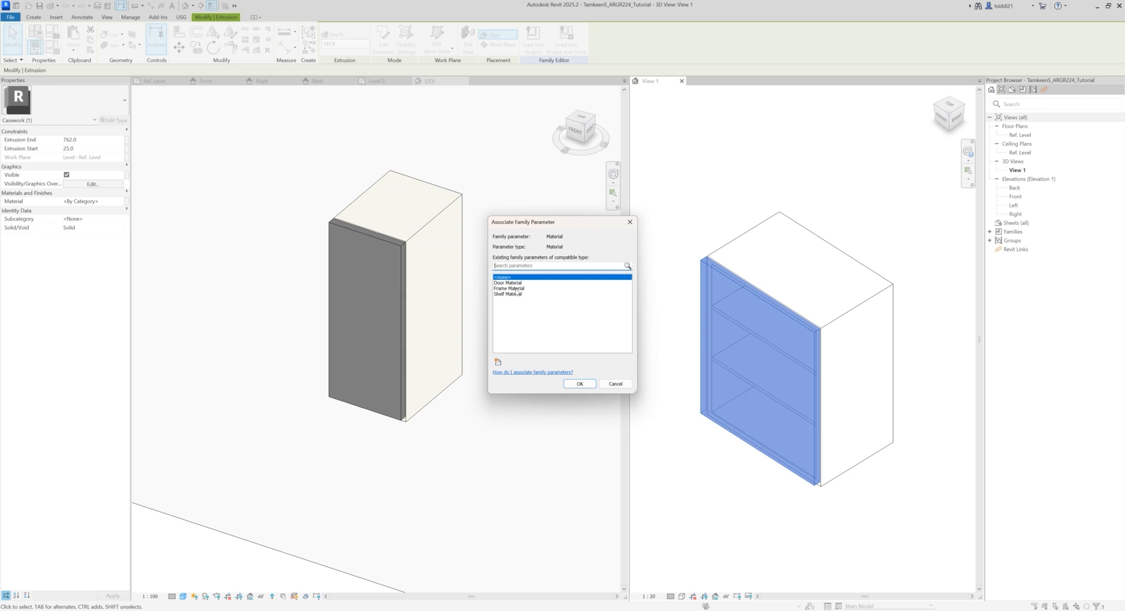
left_click(514, 283)
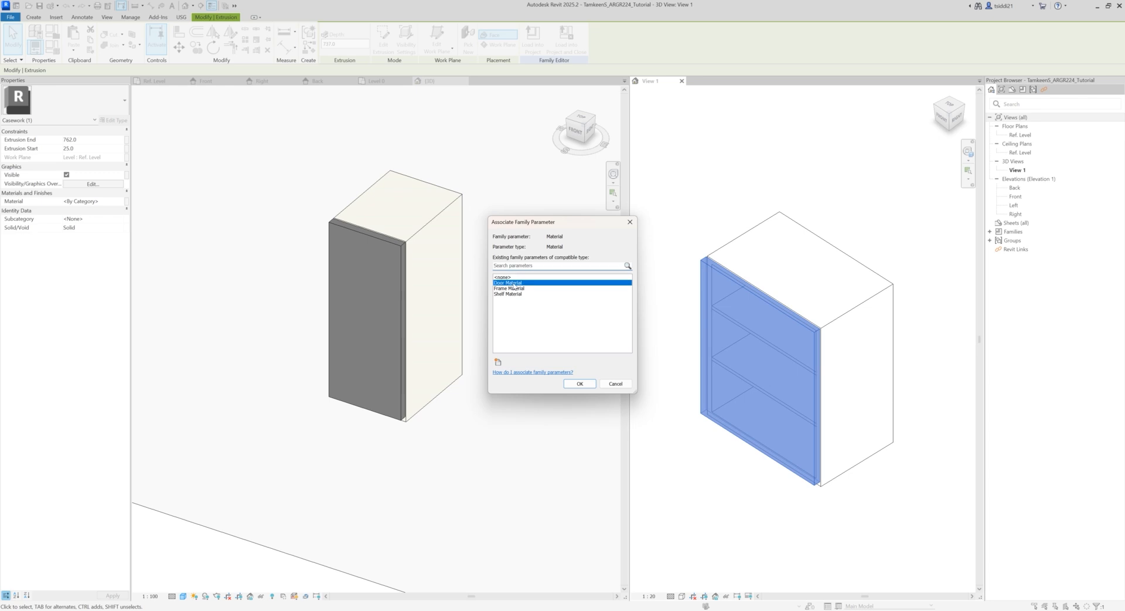
left_click(580, 384)
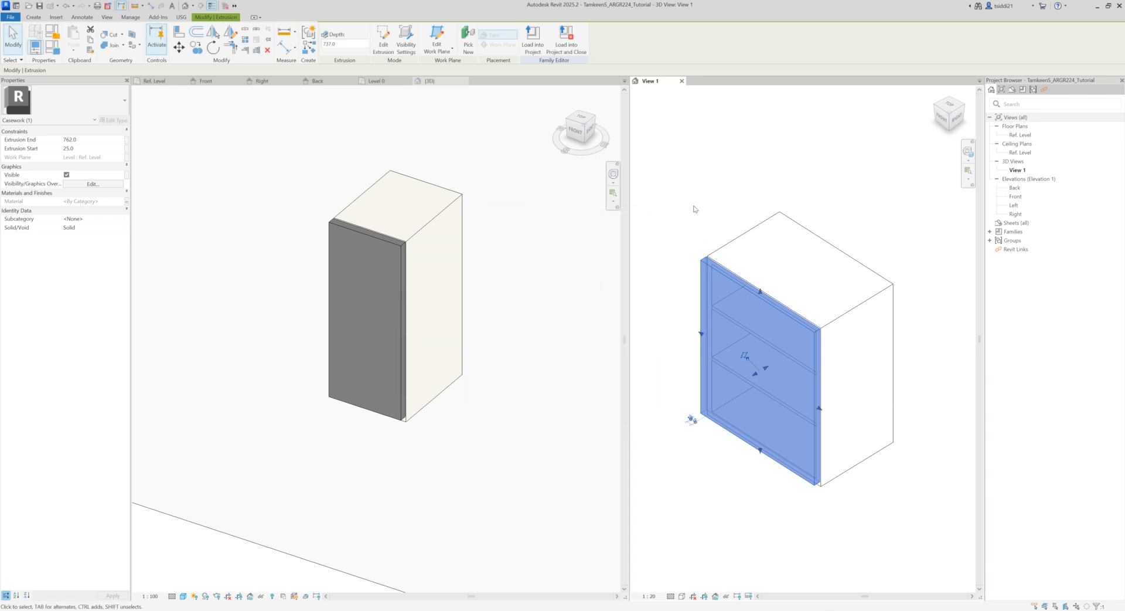
Step: Reload the corrected cabinet family into the project, overwriting the existing version but not its parameter values
left_click(694, 208)
left_click(330, 36)
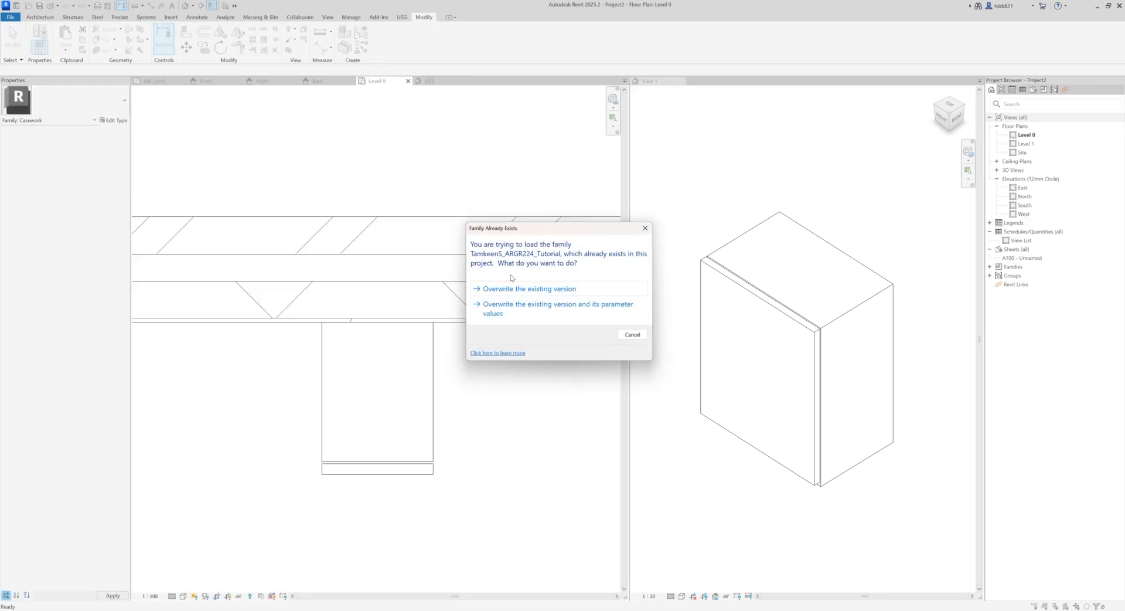
left_click(509, 289)
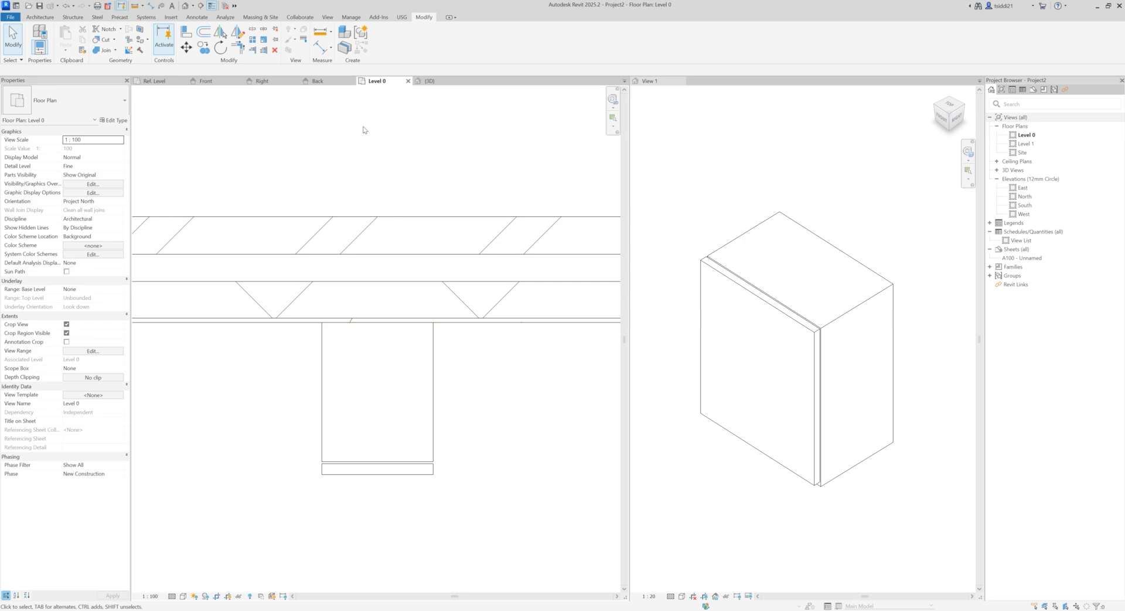
Step: Inspect the reloaded cabinet's door and frame finishes from several angles in the project's 3D view
left_click(423, 82)
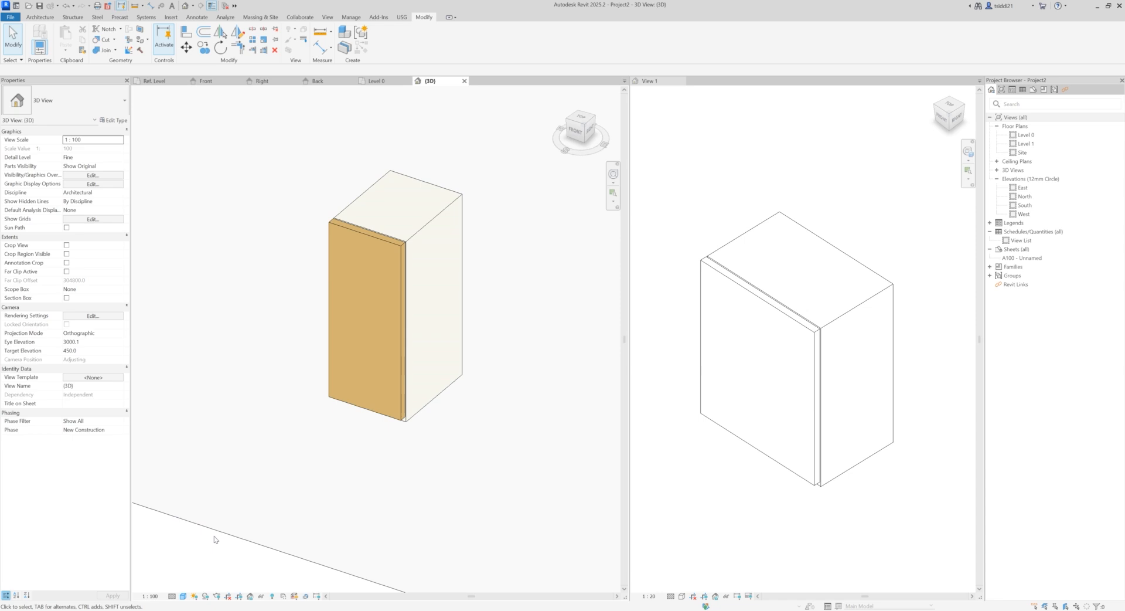
middle_click_drag(299, 435, 450, 438, "shift")
middle_click_drag(288, 379, 241, 314, "shift")
scroll(261, 277, "down", 3)
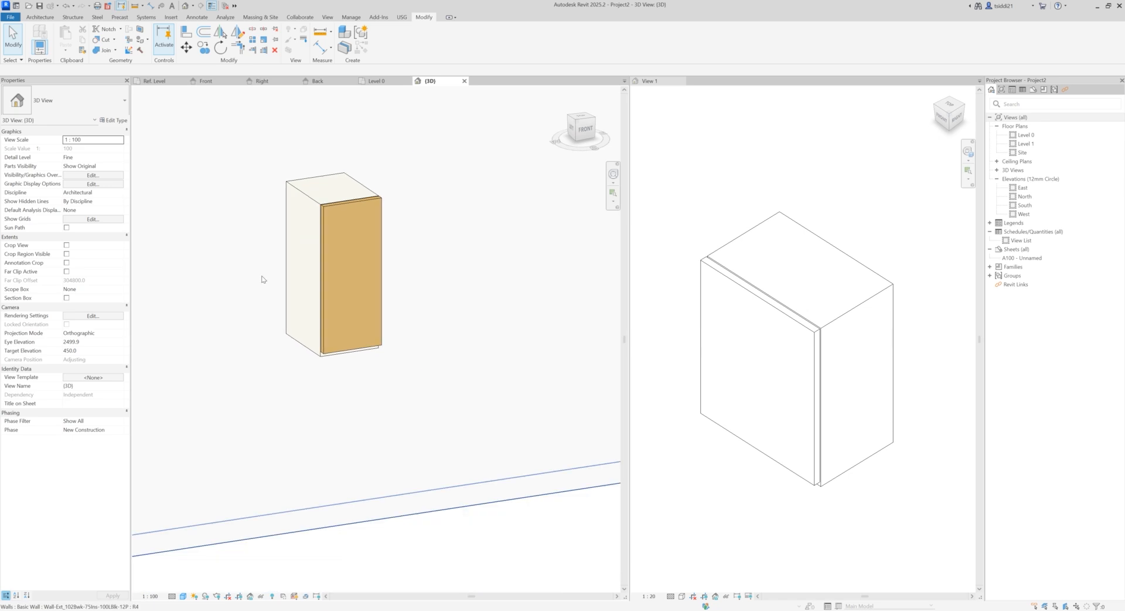
middle_click_drag(463, 531, 352, 481, "shift")
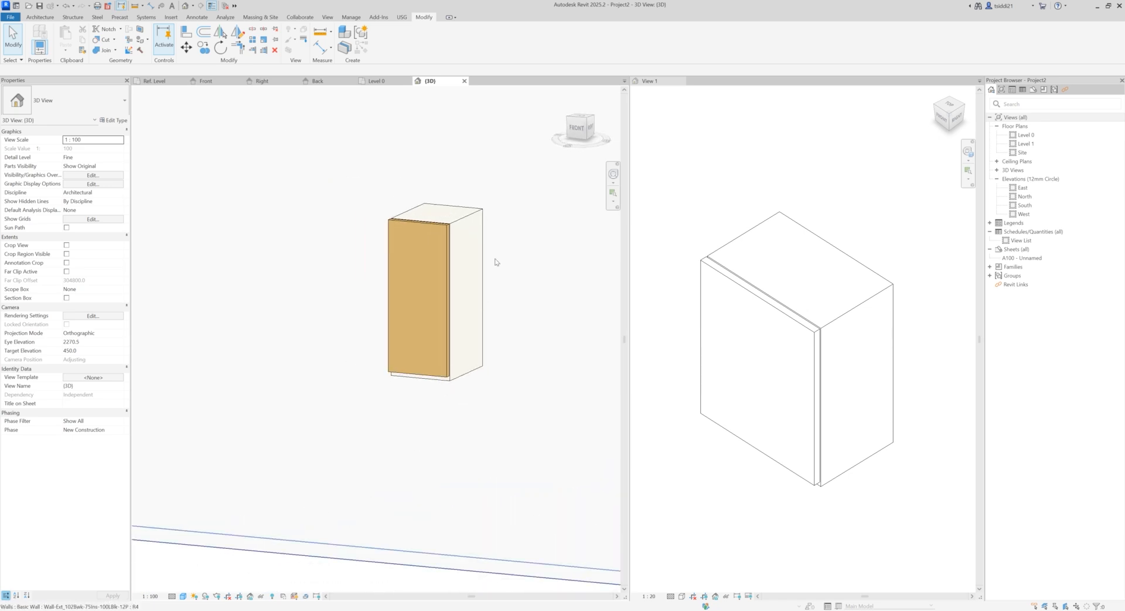
Step: In the Level 0 plan, copy the cabinet four times along the wall to form a spaced row of five
left_click(447, 228)
left_click(203, 47)
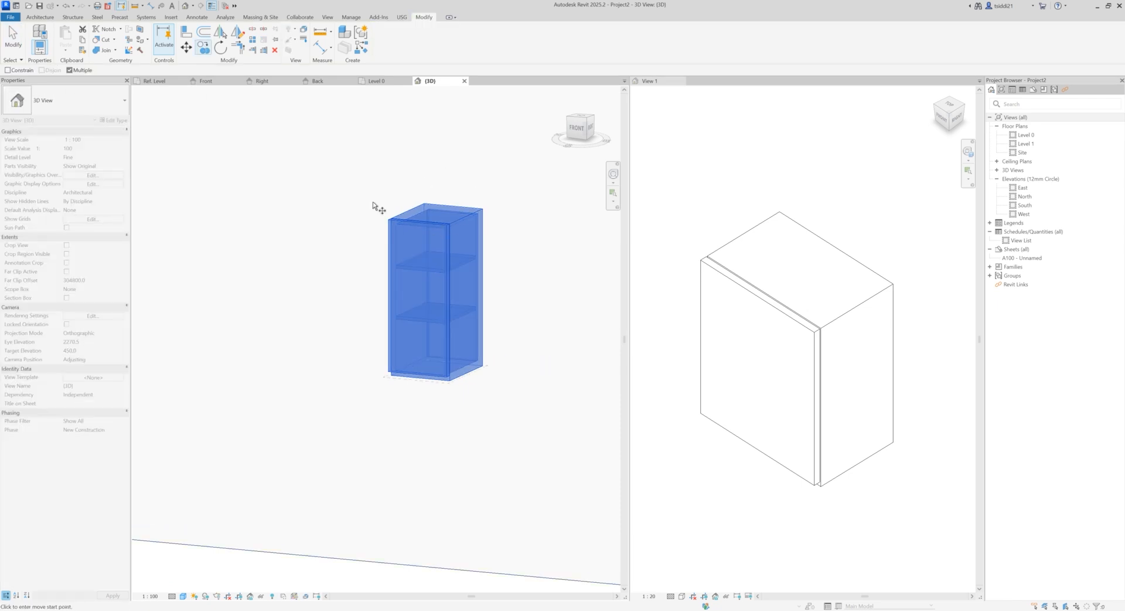
left_click(378, 80)
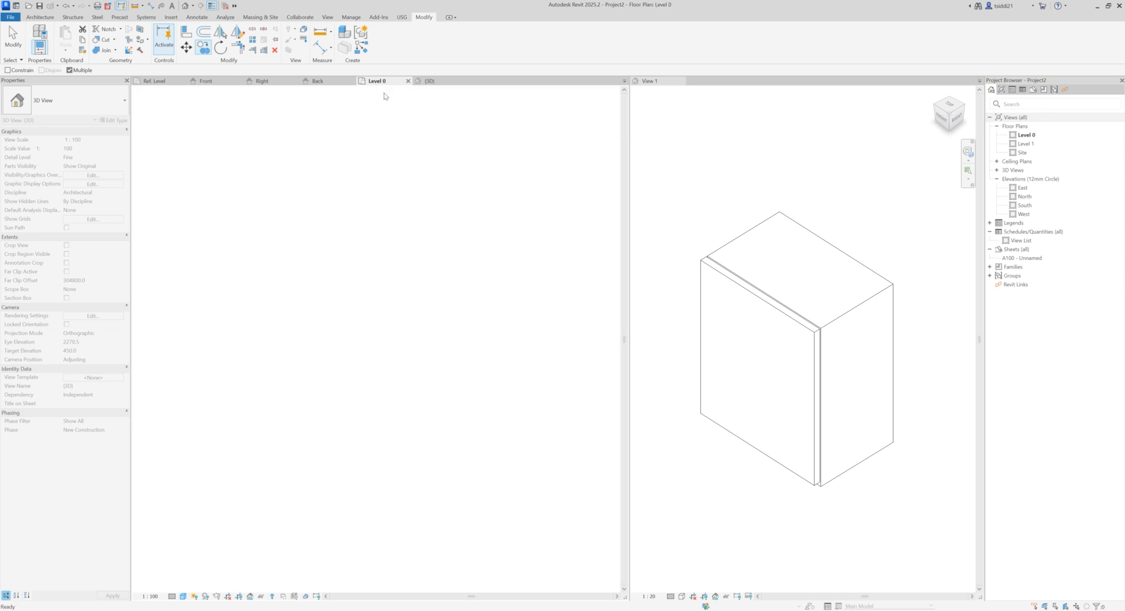
scroll(484, 371, "down", 3)
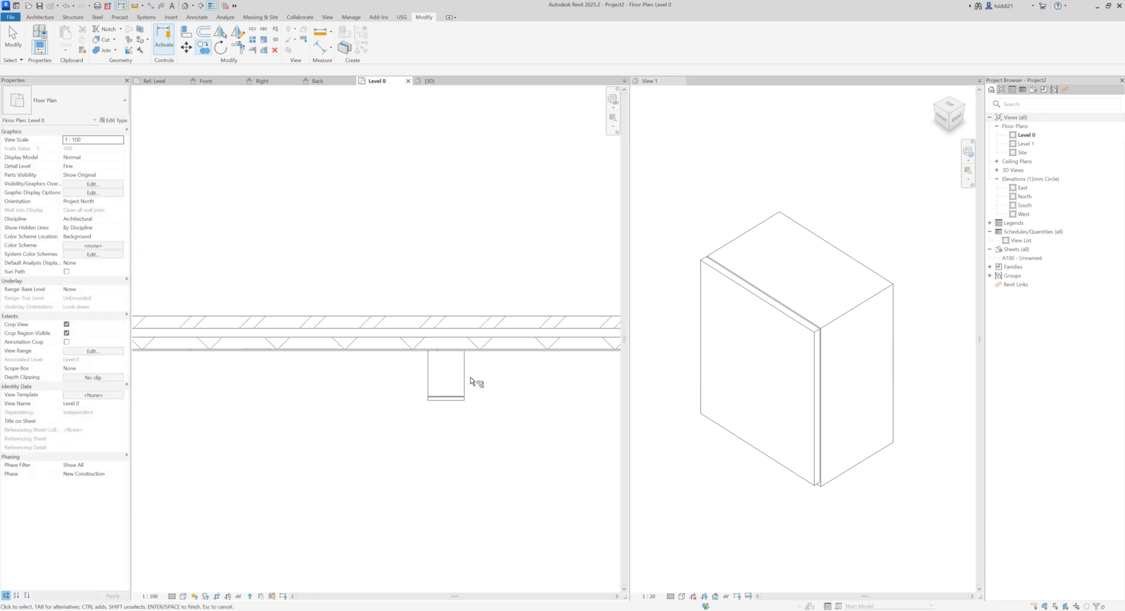
left_click(452, 387)
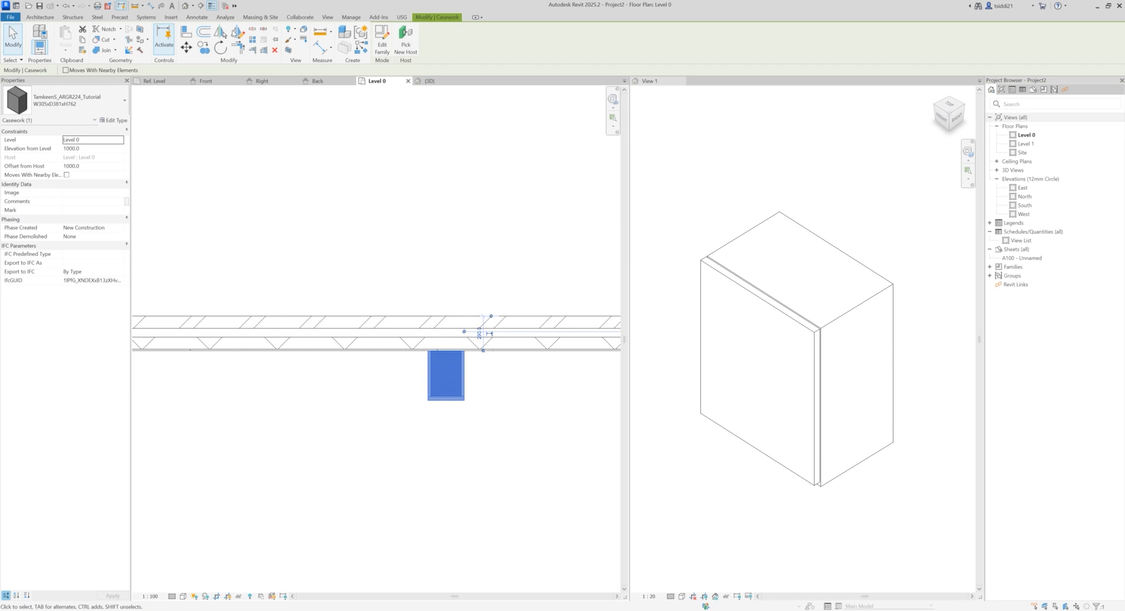
left_click(203, 47)
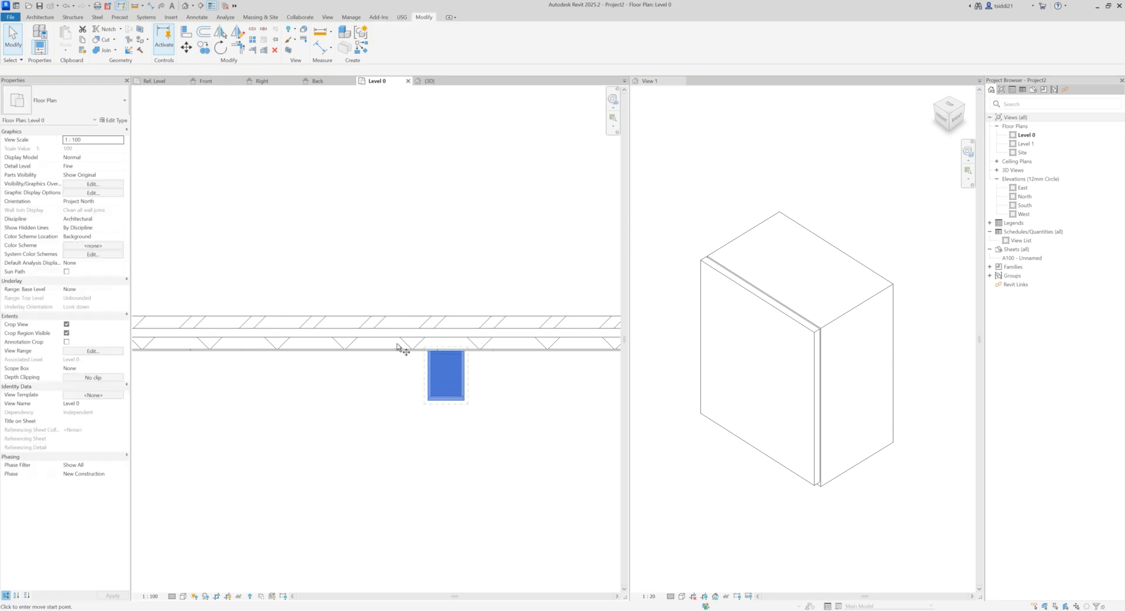
left_click(464, 350)
left_click(393, 351)
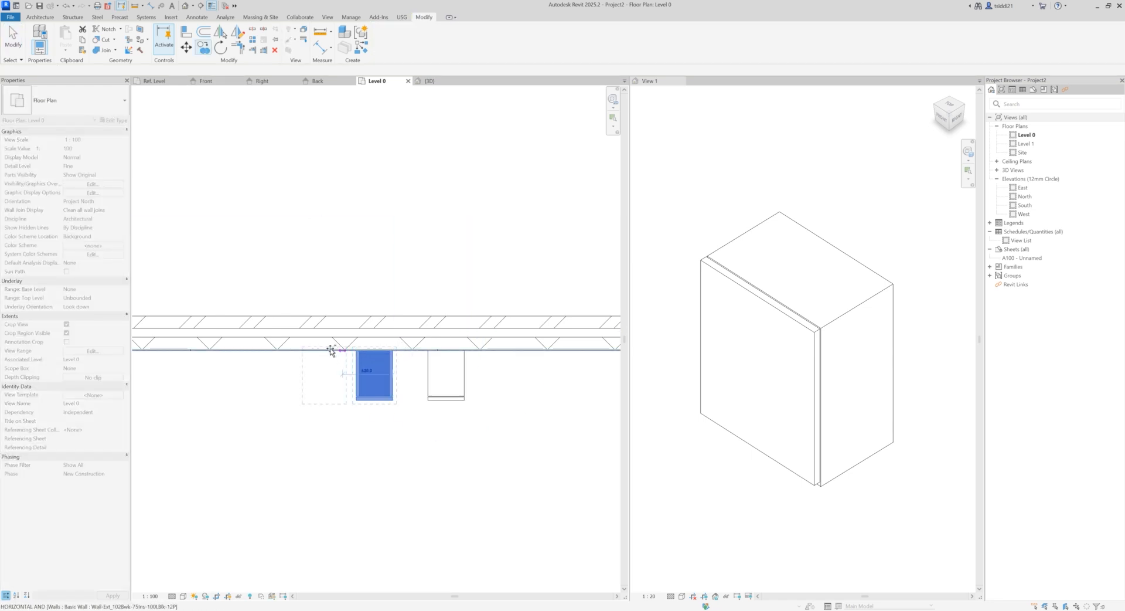
left_click(314, 350)
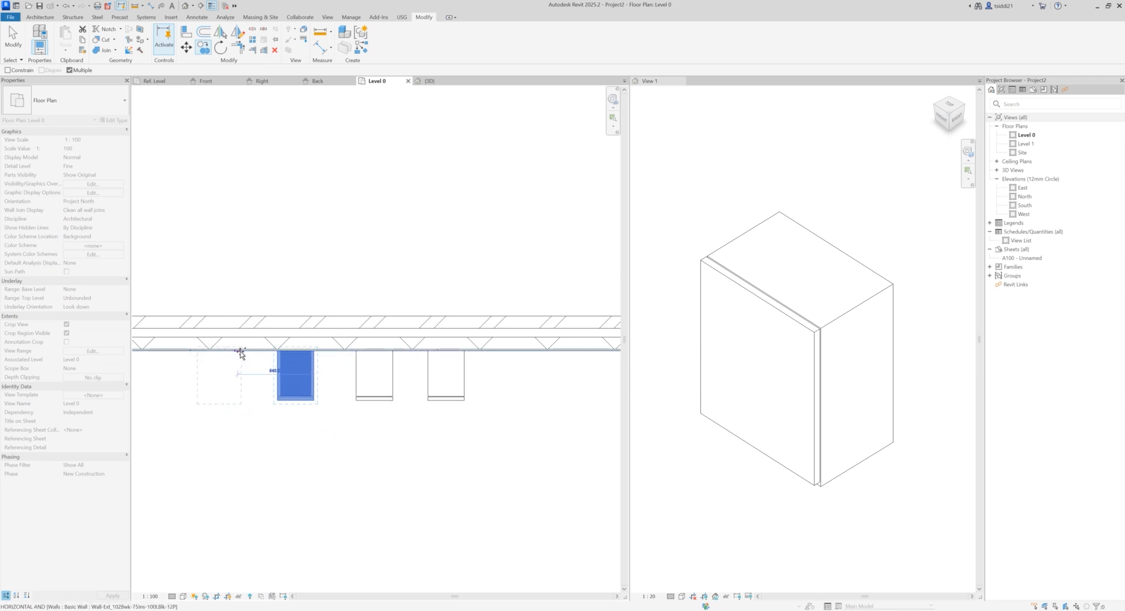
left_click(247, 350)
middle_click_drag(170, 350, 374, 348)
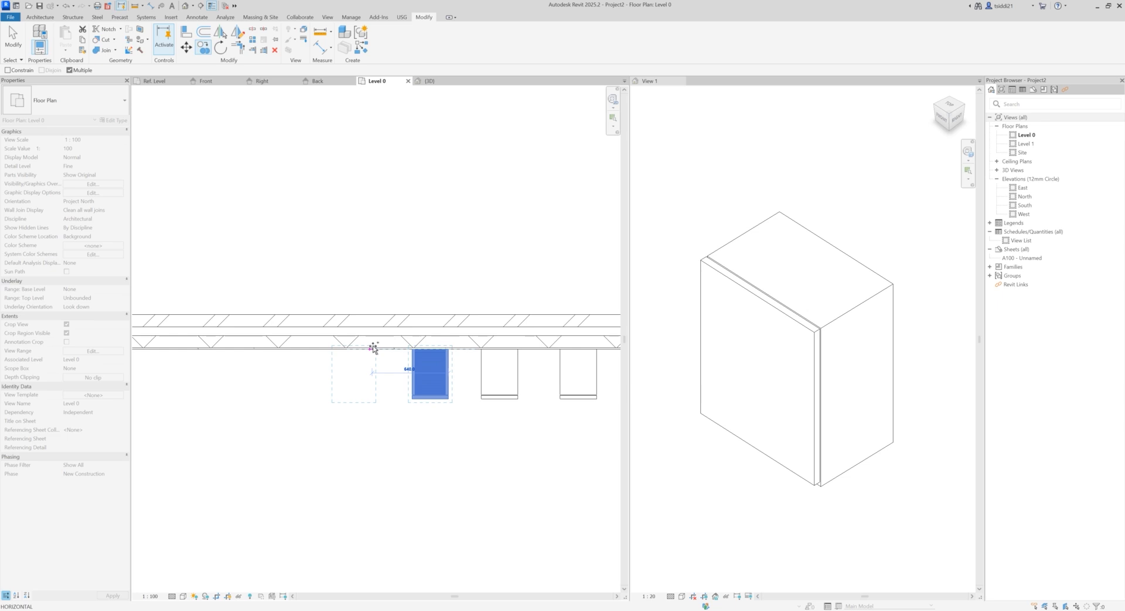
left_click(374, 348)
scroll(395, 381, "down", 3)
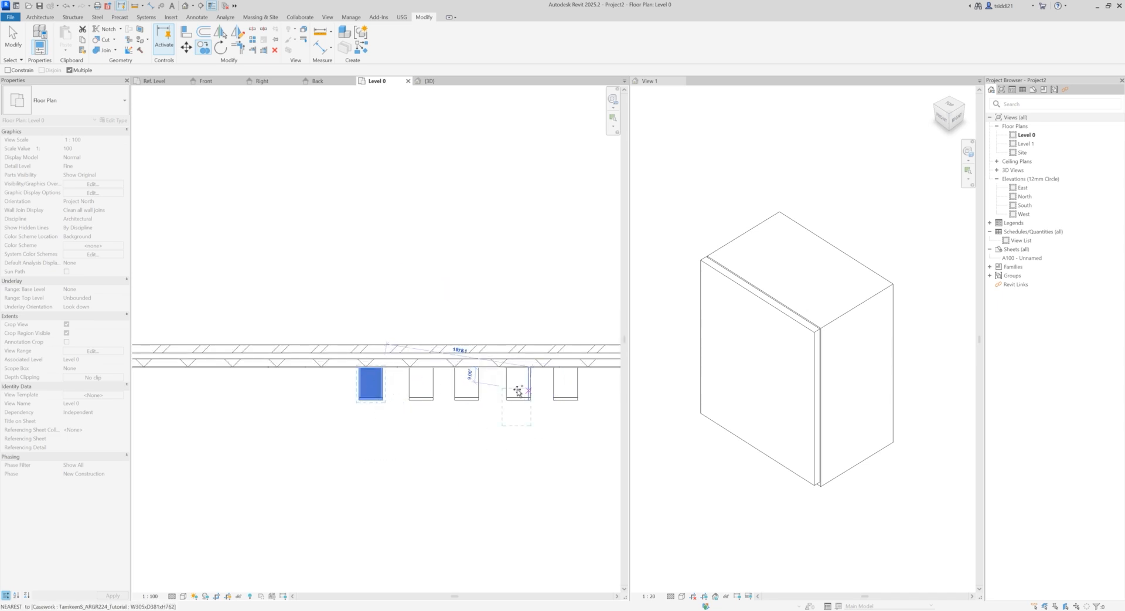
key("Escape")
key("Escape")
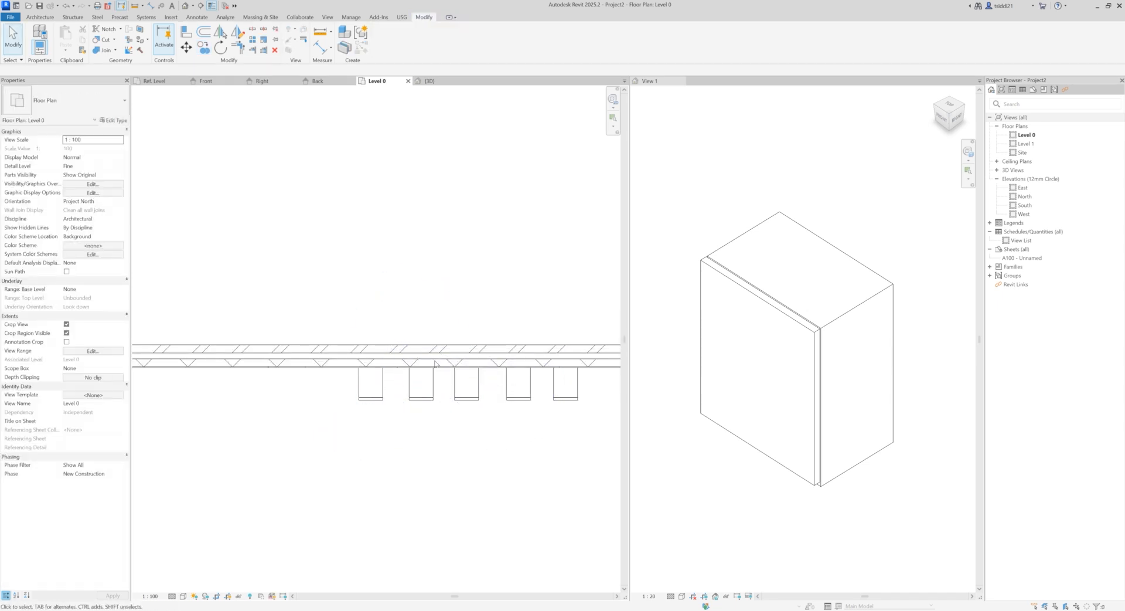
Step: Change the copy next to the original cabinet to type W381xD381xH762 and the middle cabinet to W458xD381xH762
left_click(522, 390)
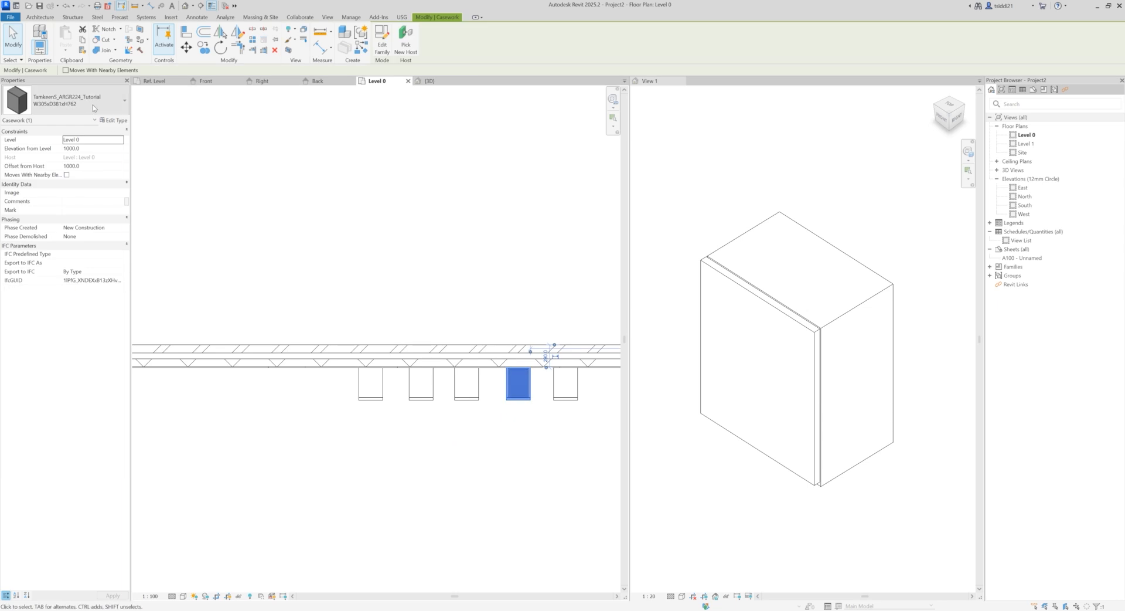
left_click(111, 104)
left_click(53, 162)
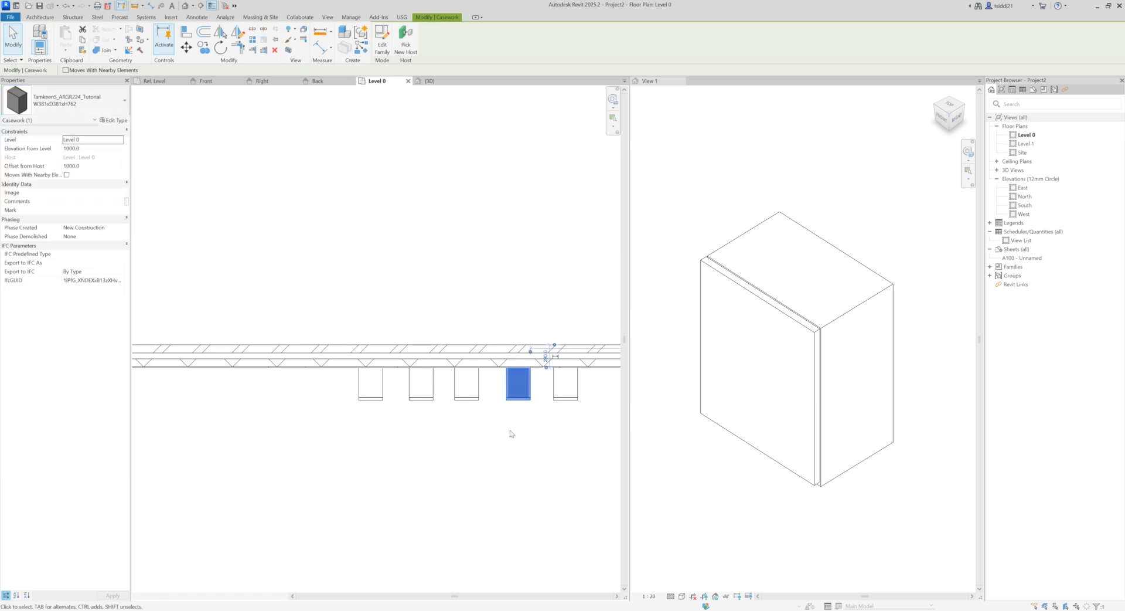
left_click(467, 387)
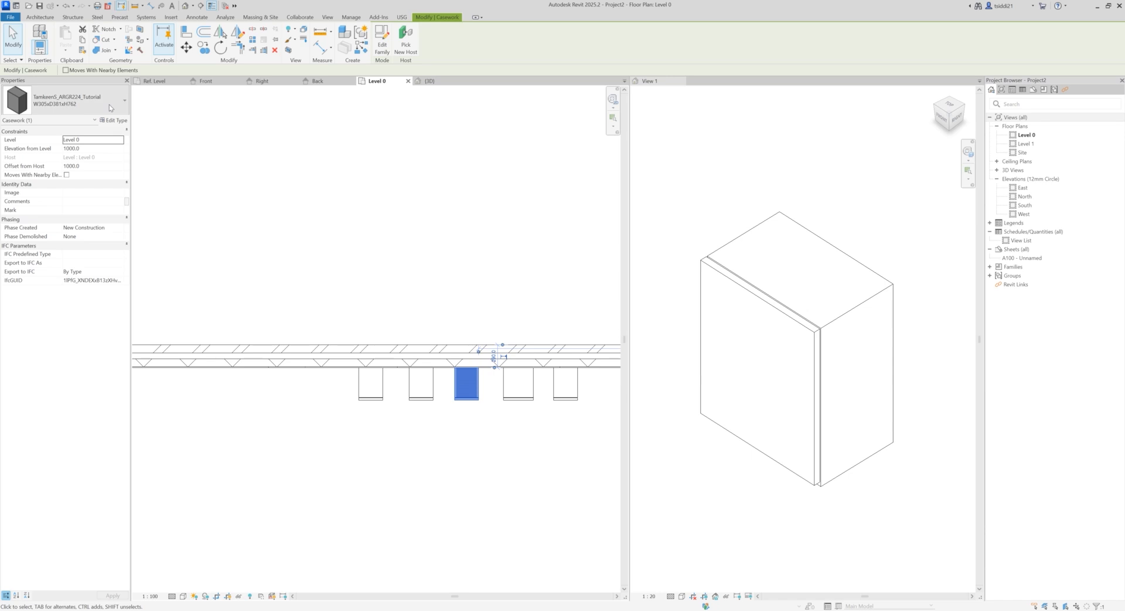
left_click(111, 103)
left_click(66, 151)
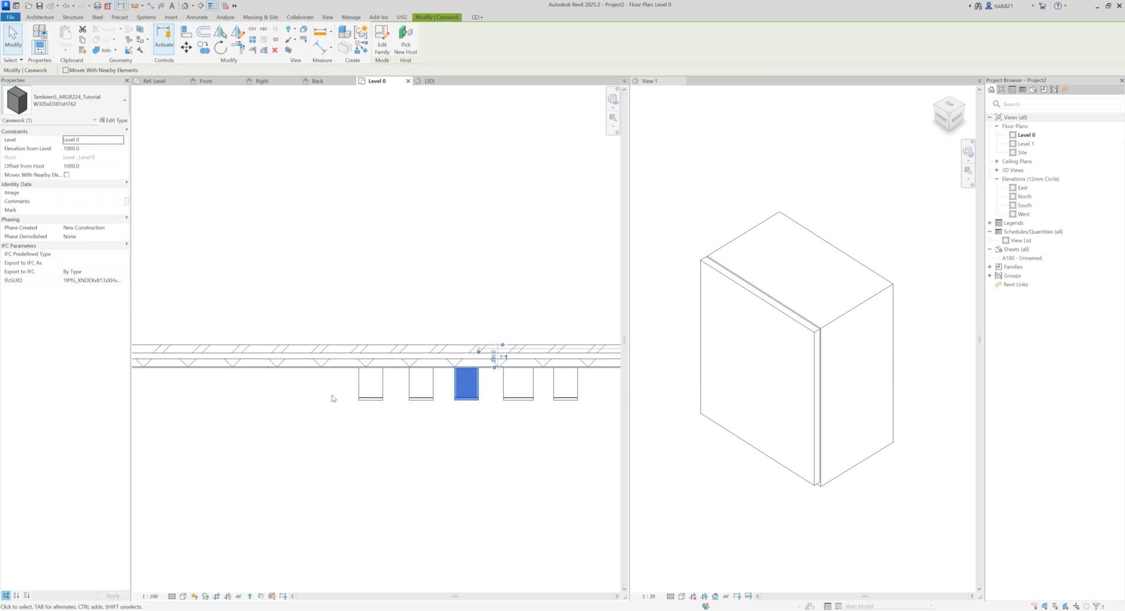
left_click(409, 427)
Step: Change the fourth cabinet from the original's end to type W534xD381xH762 and the last one to W610xD381xH762
left_click(425, 392)
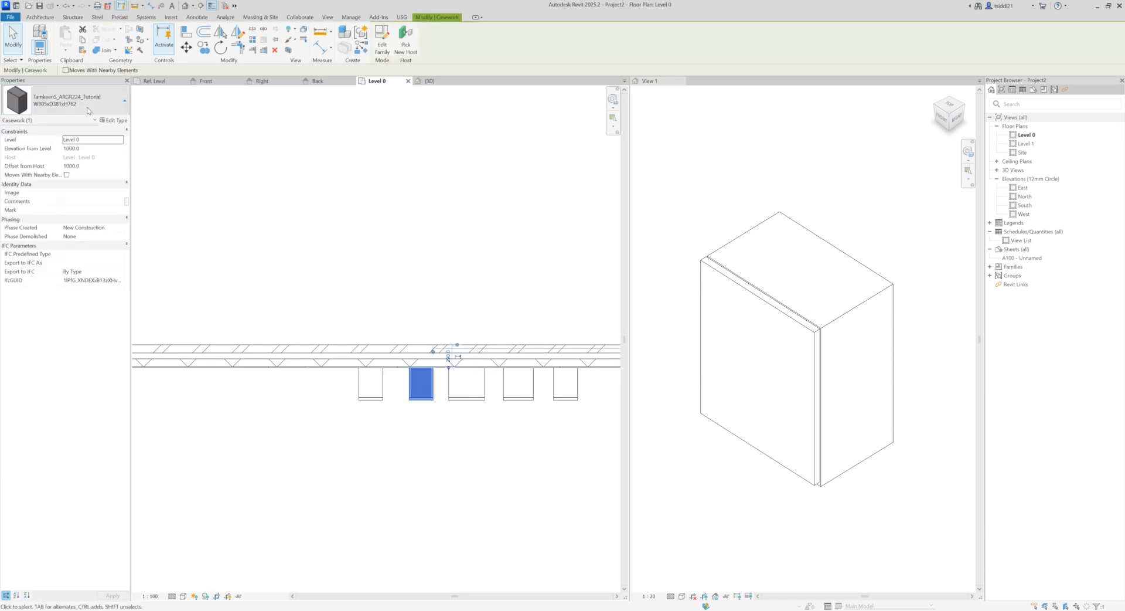
left_click(86, 109)
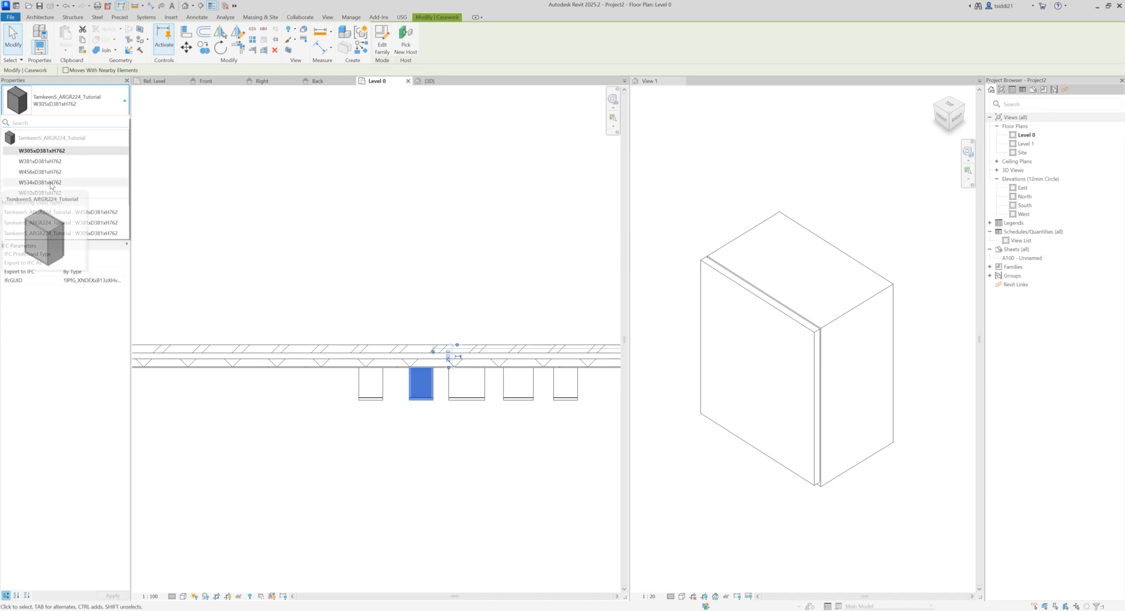
left_click(342, 420)
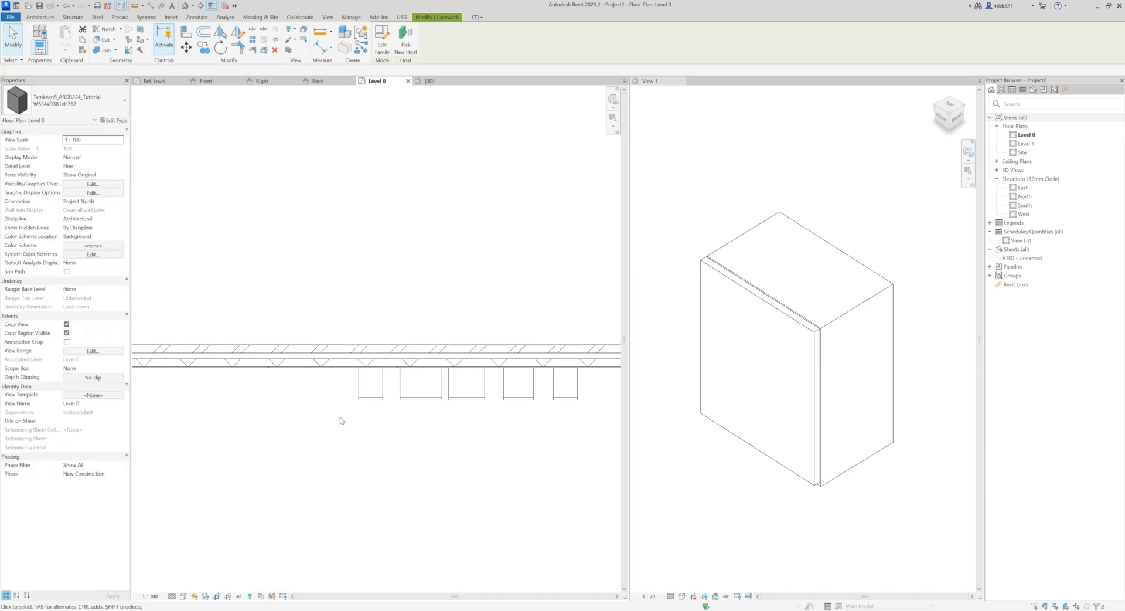
left_click(370, 383)
left_click(86, 100)
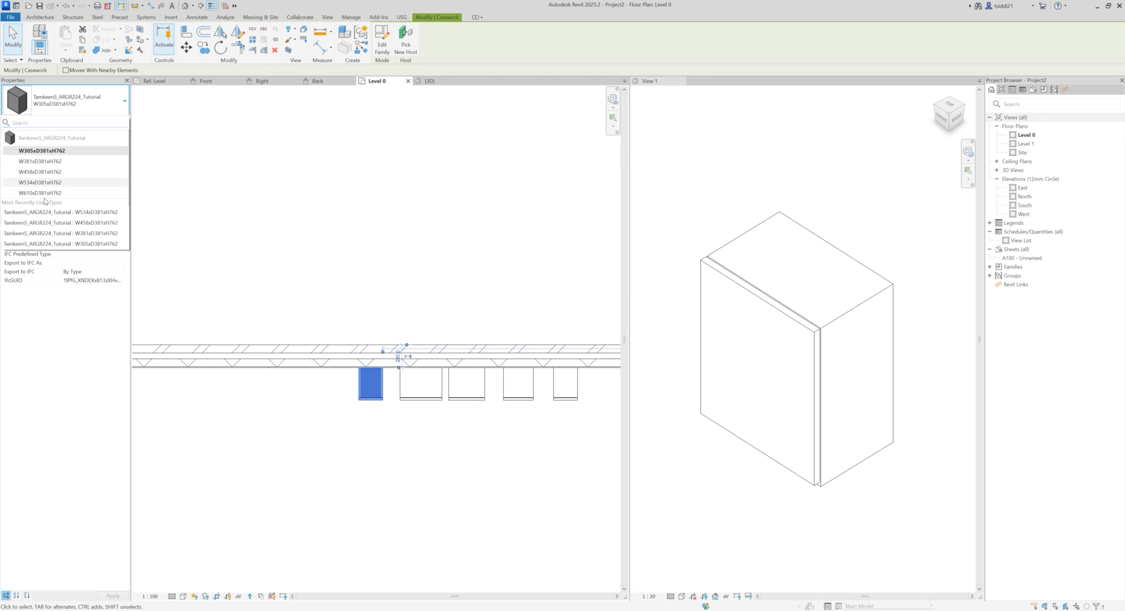
left_click(45, 193)
left_click(324, 414)
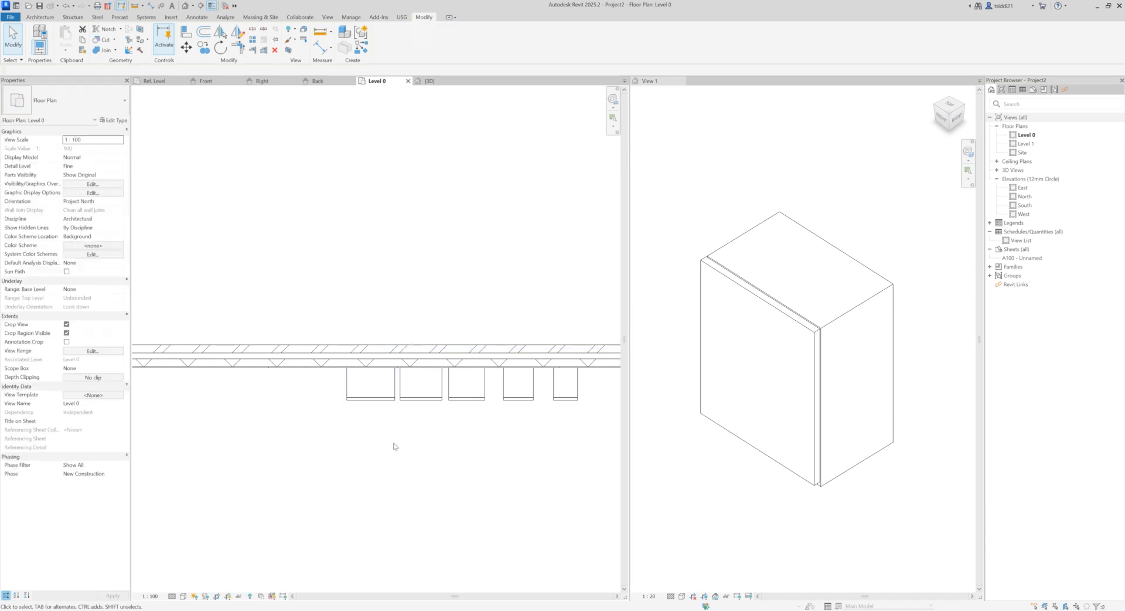
Step: In the 3D view, set the middle cabinet type's Door Material to Door - Panel from the wood materials
left_click(430, 81)
scroll(470, 392, "down", 5)
middle_click_drag(377, 517, 417, 423, "shift")
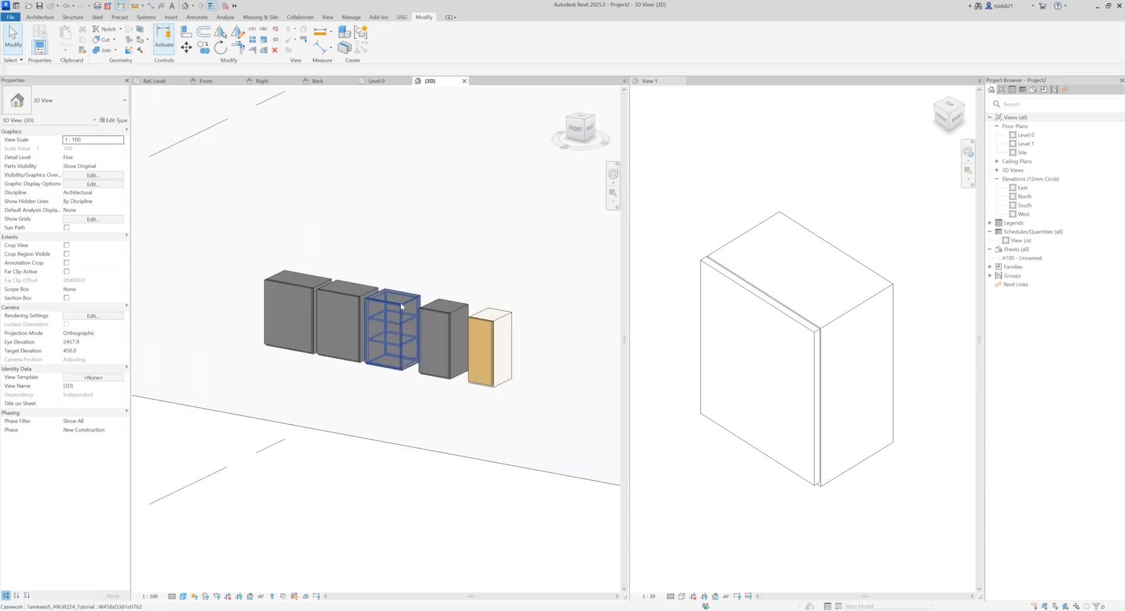
left_click(390, 331)
left_click(114, 120)
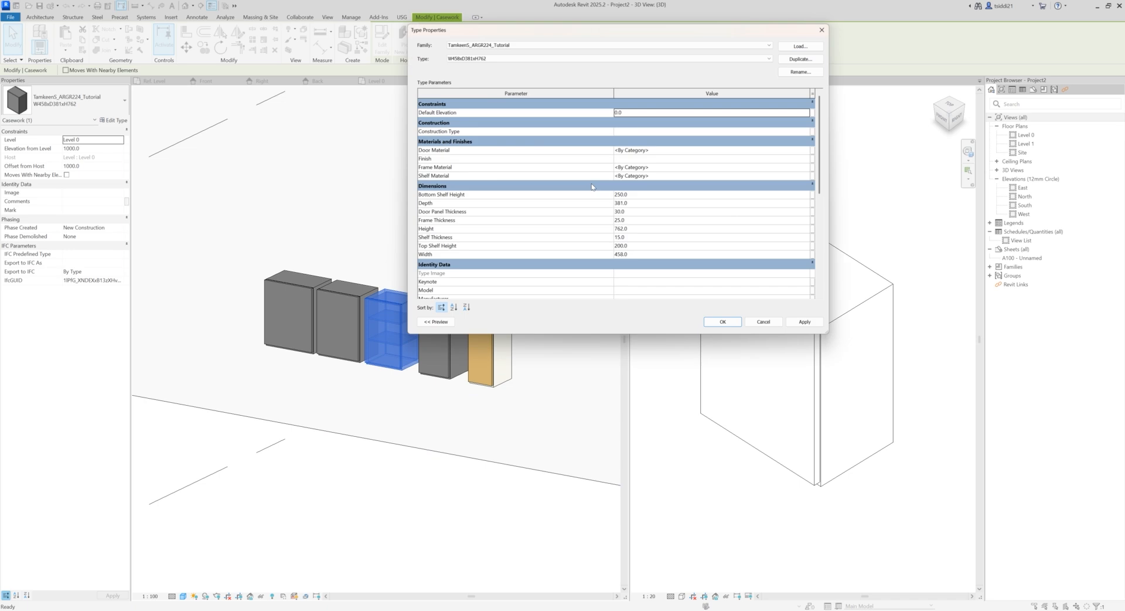
left_click(804, 150)
left_click(811, 150)
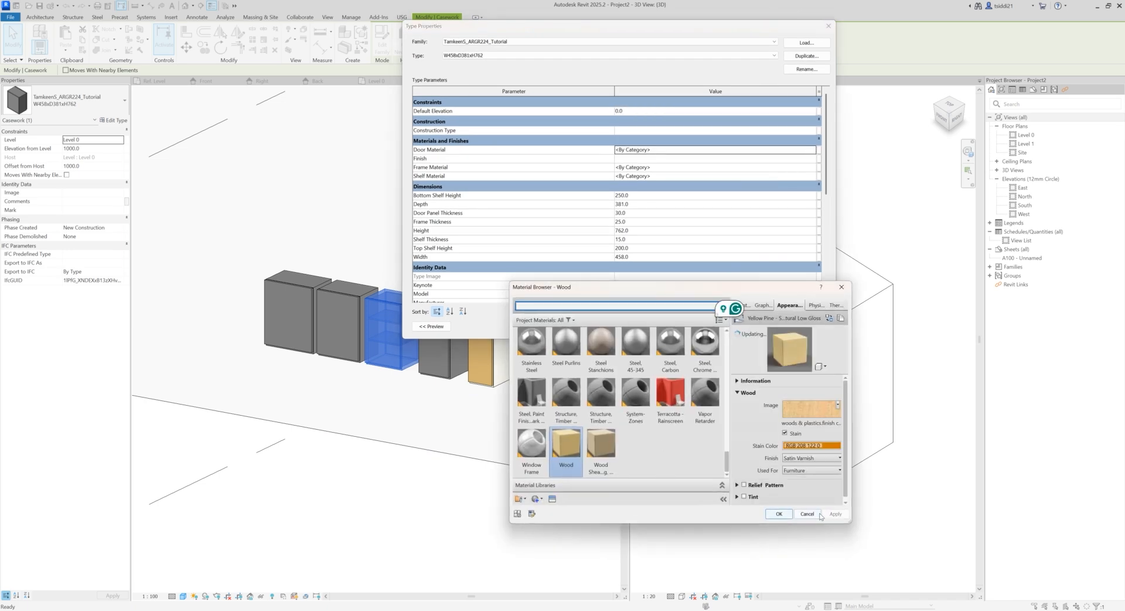
left_click(536, 306)
type("wood")
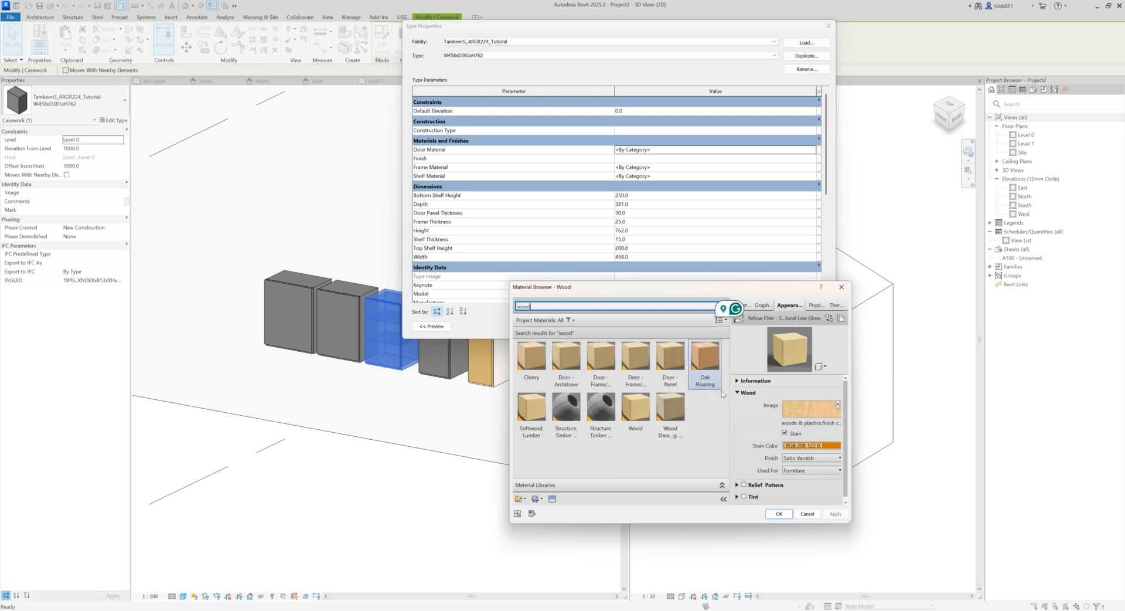
left_click(669, 357)
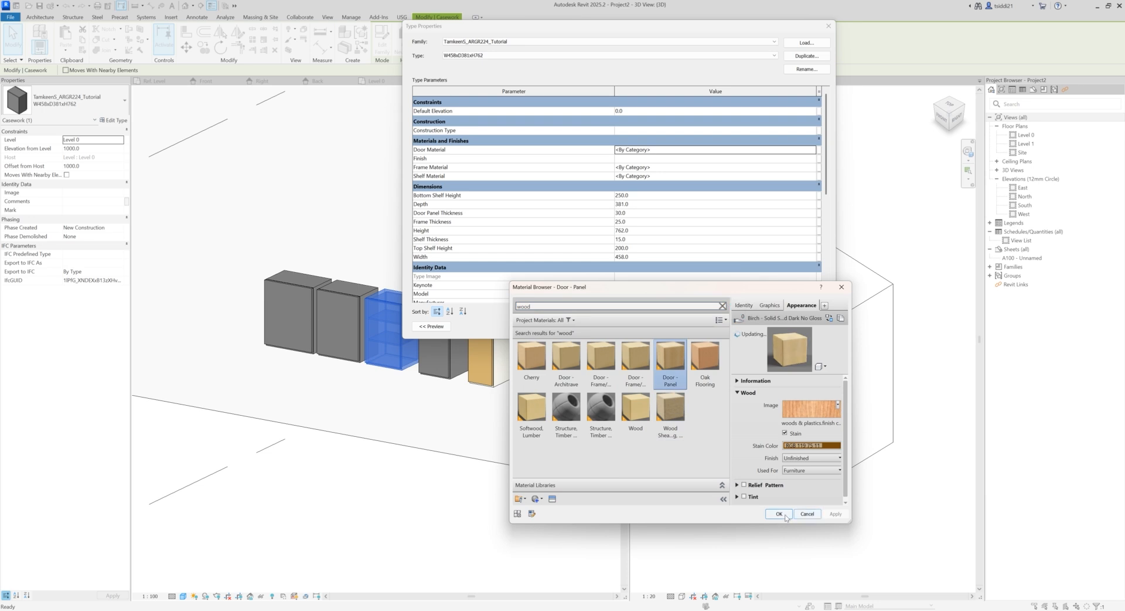
left_click(779, 513)
Step: Set both the Frame Material and Shelf Material of the W458xD381xH762 type to Laminate, Ivory, Matte
left_click(806, 171)
left_click(812, 167)
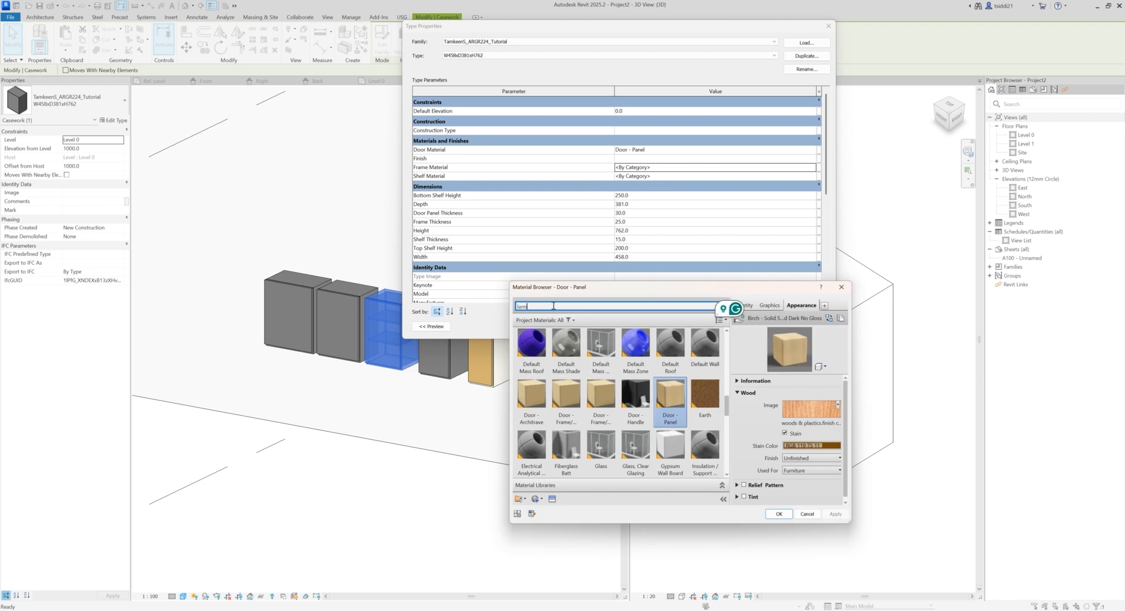
left_click(538, 363)
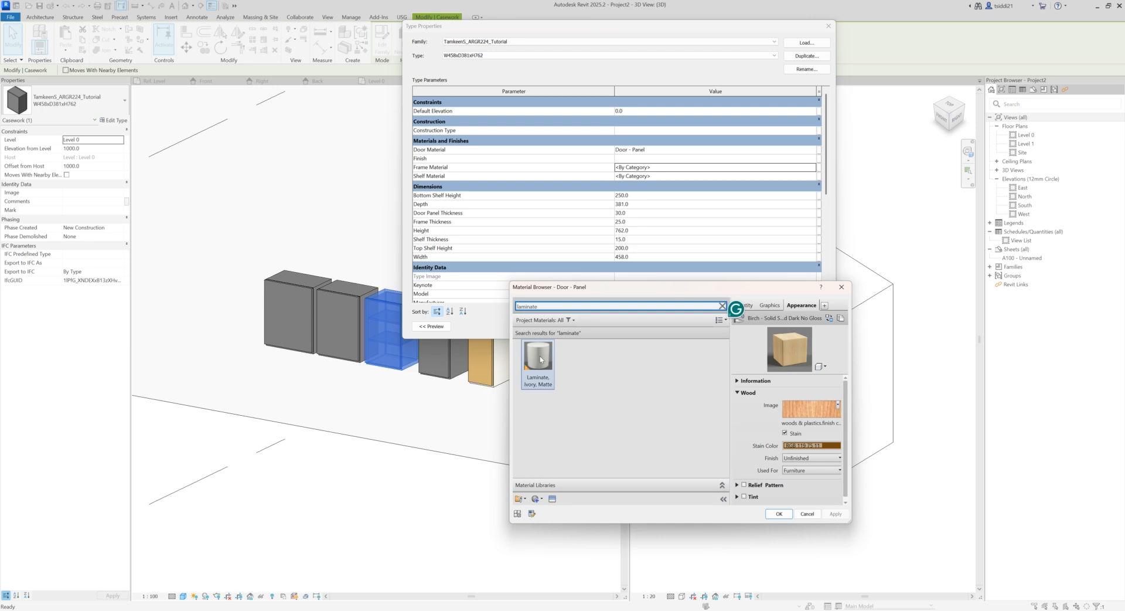
left_click(779, 514)
left_click(810, 176)
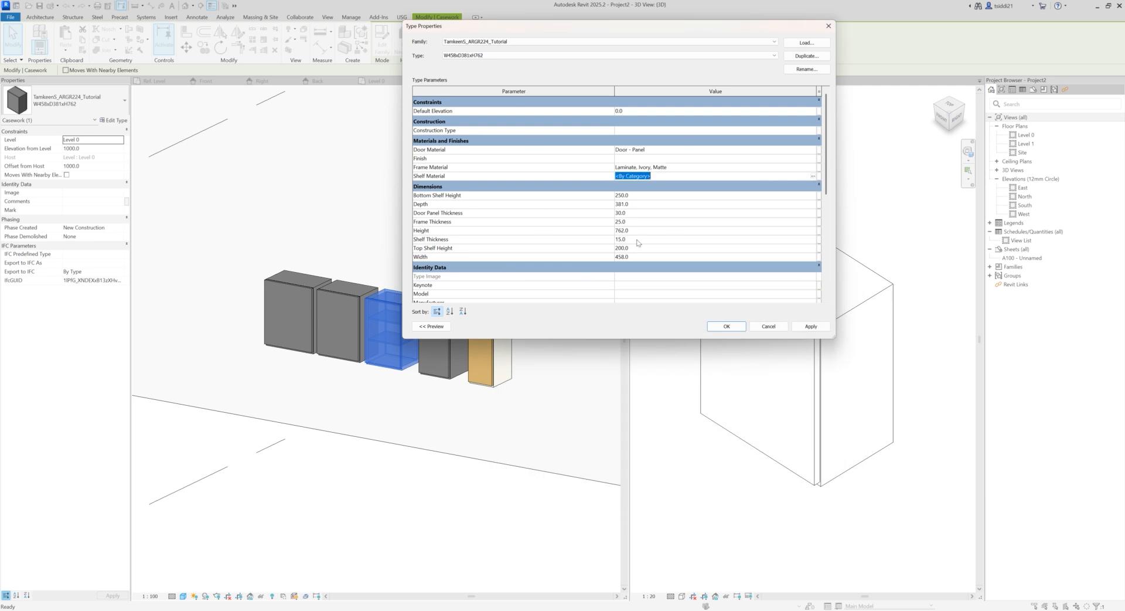
left_click(813, 176)
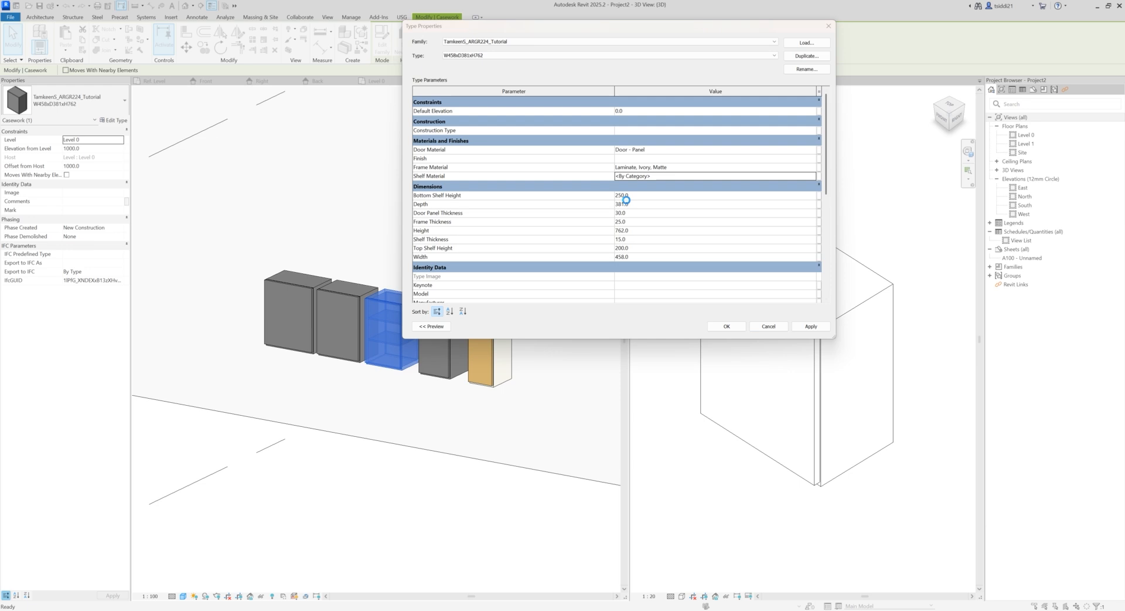
left_click(554, 303)
type("laminate")
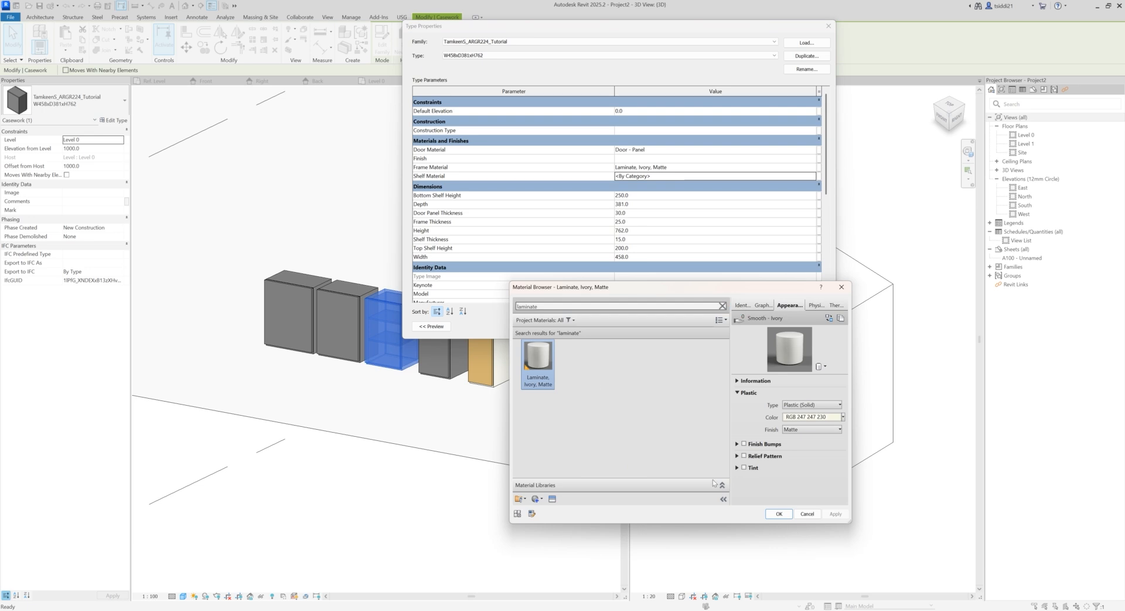
left_click(779, 514)
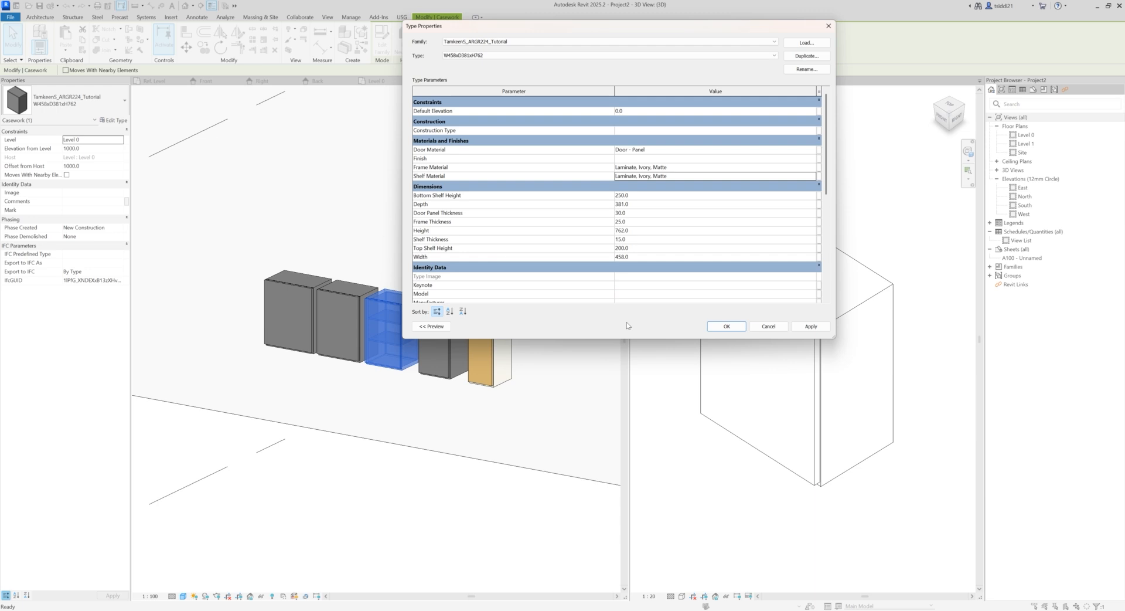
Step: Review the type's parameters down to Cabinet Cost, then apply its changes and compare the cabinets' finishes in 3D
scroll(655, 261, "down", 5)
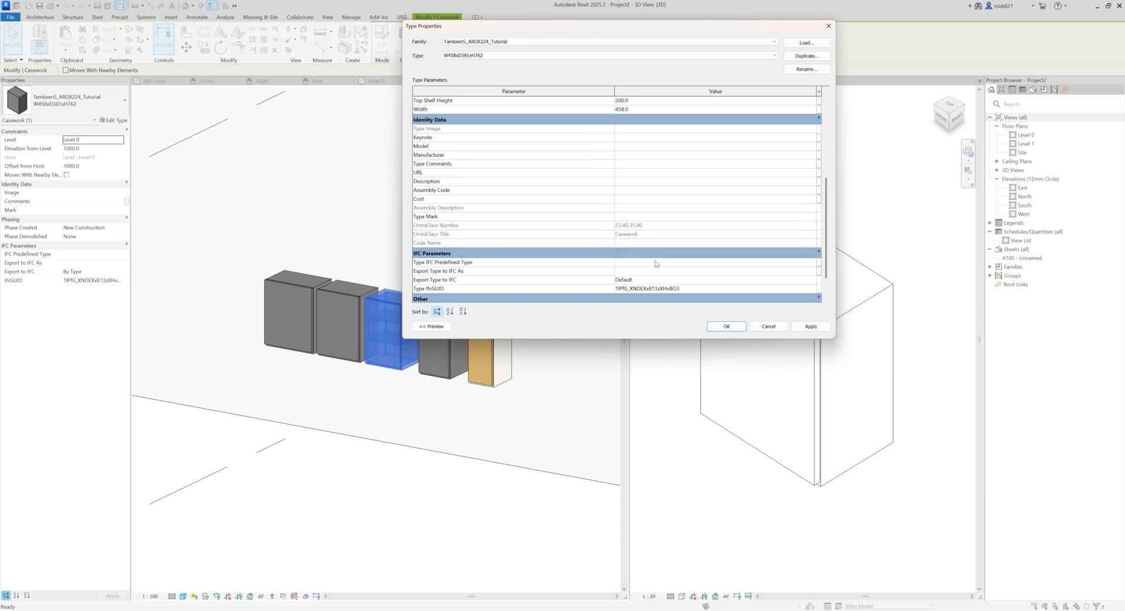
scroll(656, 264, "down", 1)
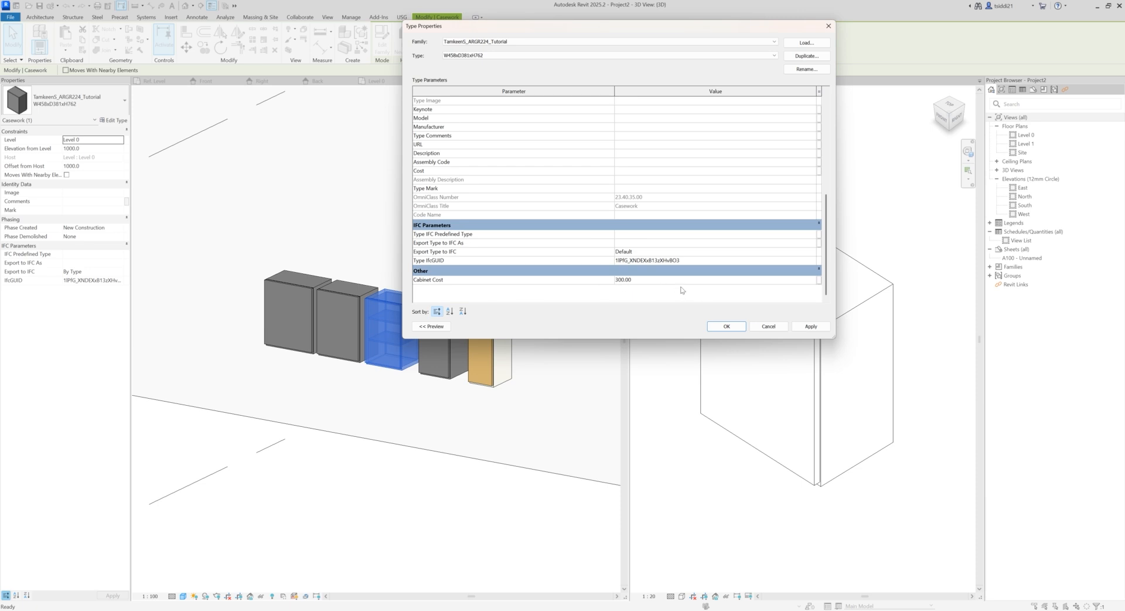
scroll(685, 284, "up", 6)
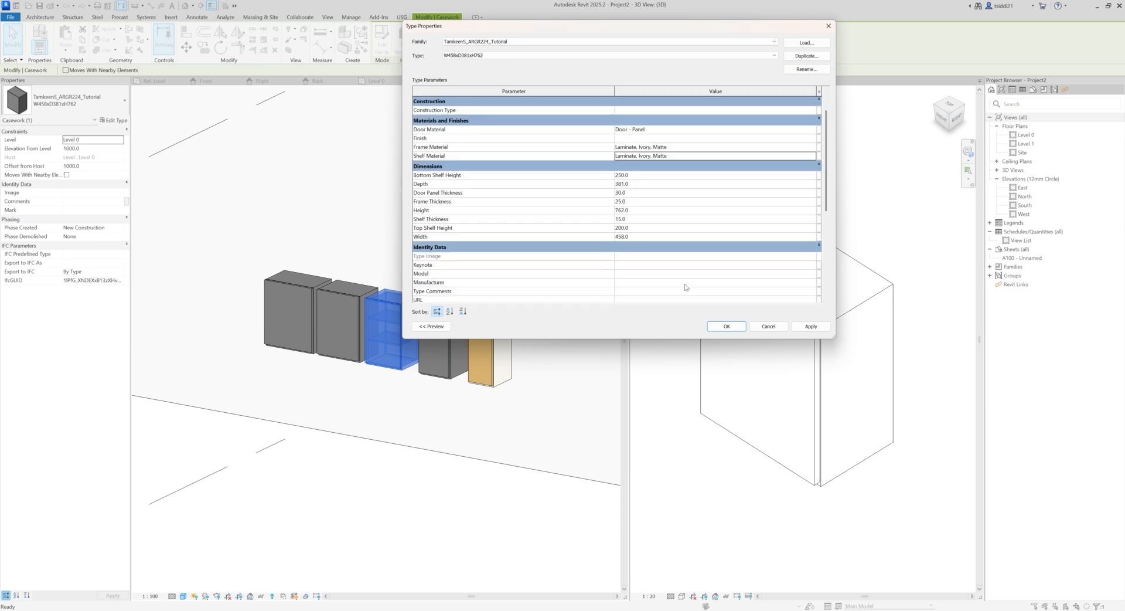
left_click(812, 326)
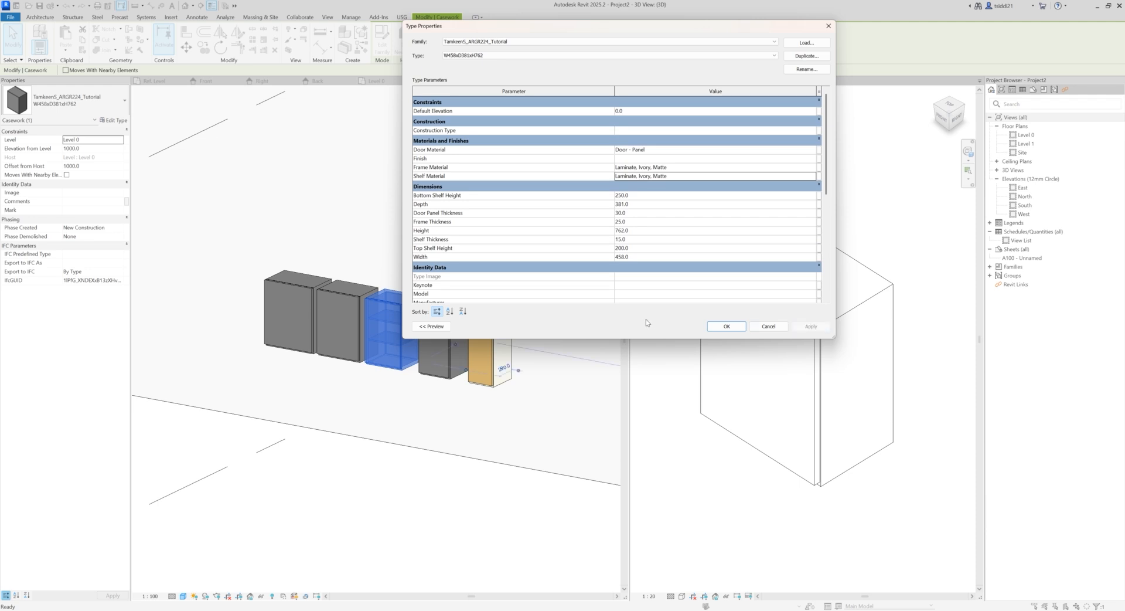
left_click(725, 326)
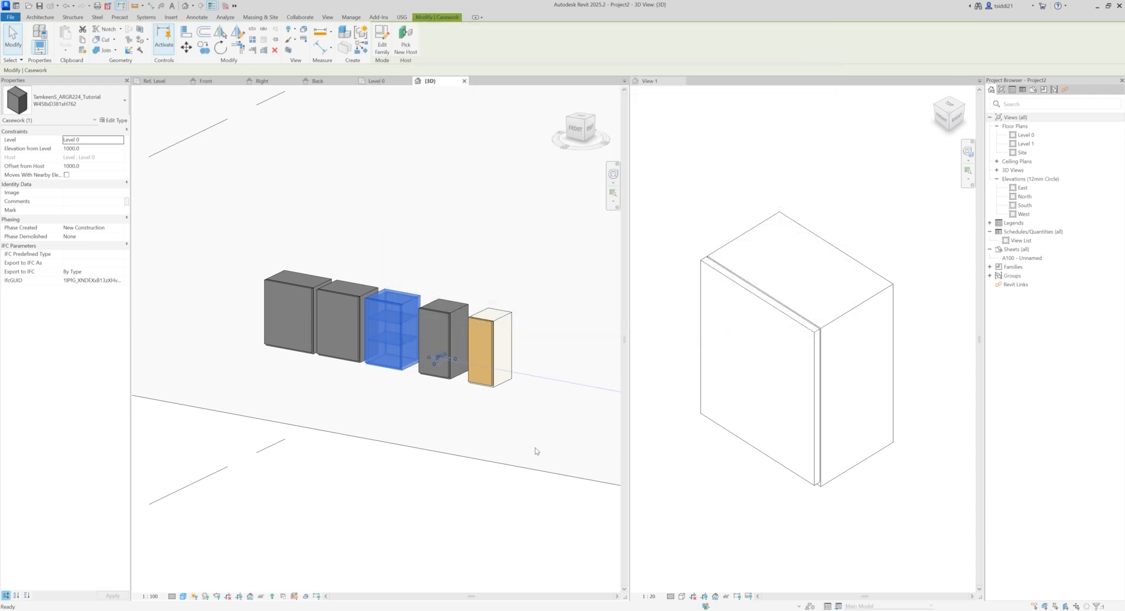
left_click(418, 483)
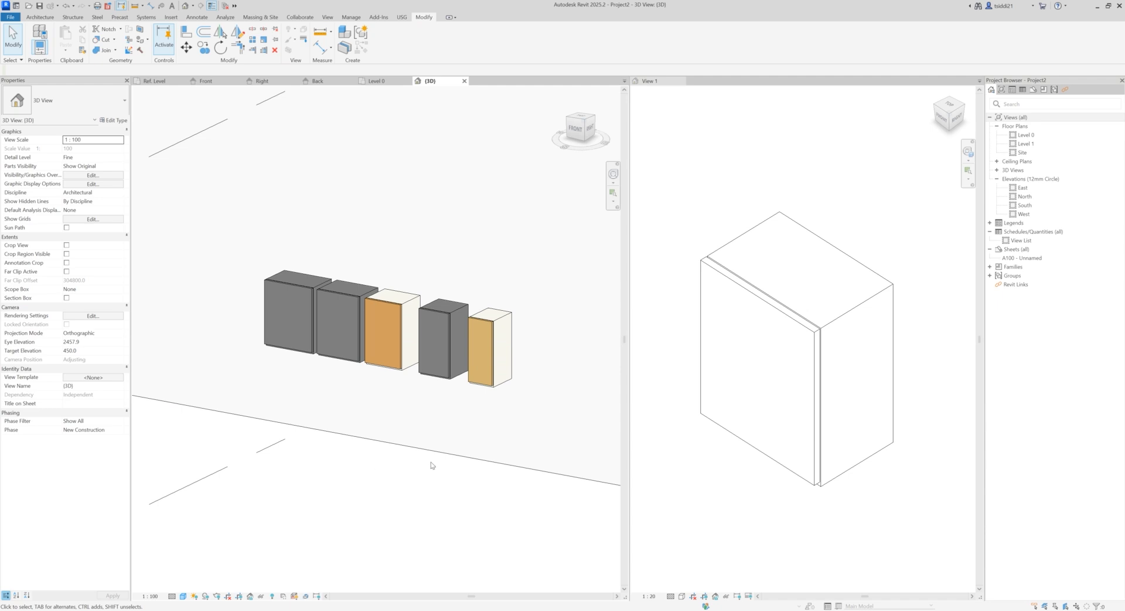
middle_click_drag(476, 464, 498, 500, "shift")
middle_click_drag(337, 482, 447, 427)
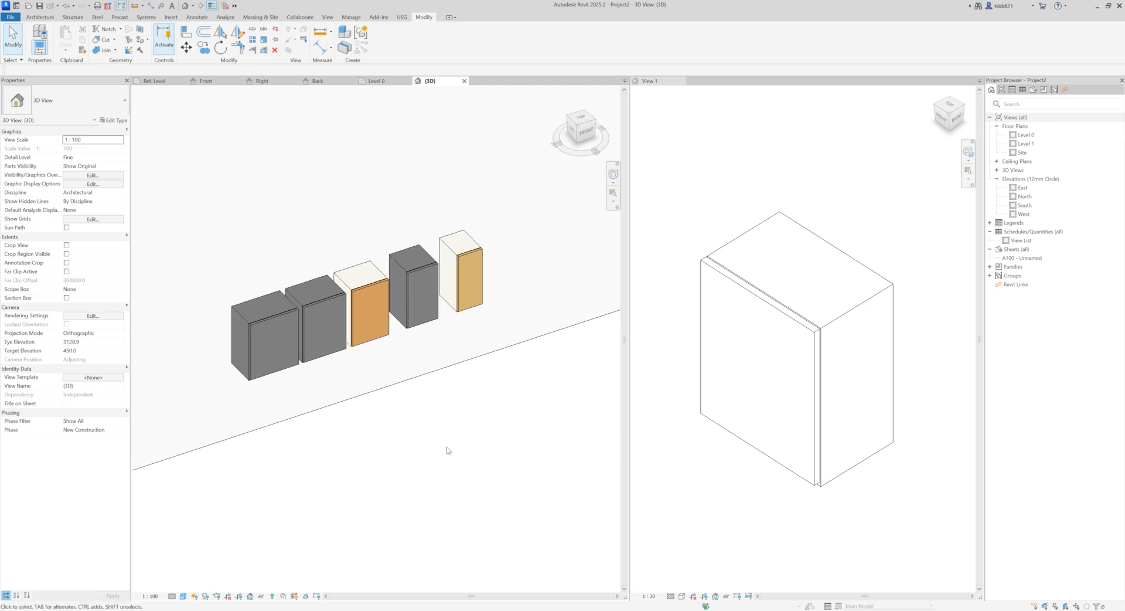
mouse_move(456, 464)
middle_mouse_down("shift")
mouse_move(449, 371)
mouse_move(460, 467)
mouse_move(379, 420)
mouse_move(442, 382)
mouse_move(414, 420)
mouse_move(454, 462)
middle_mouse_up("shift")
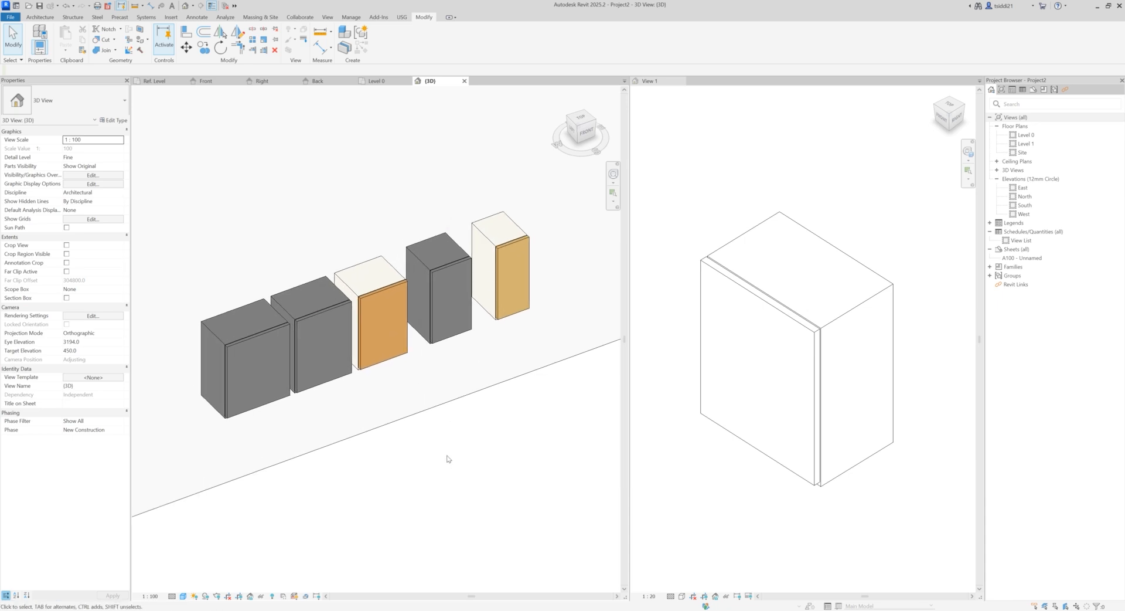